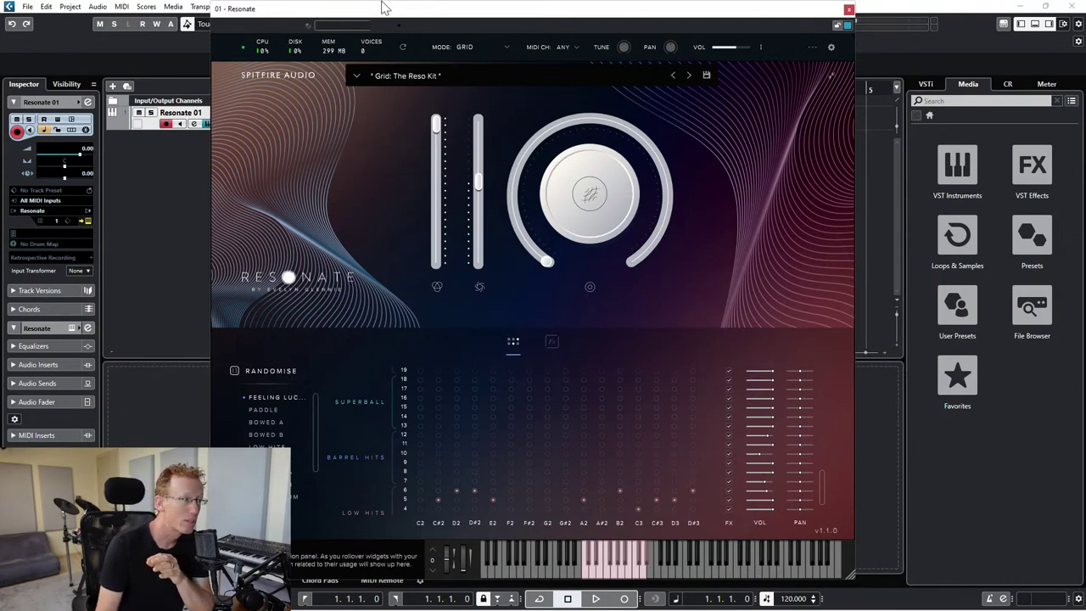
- Switch Resonate from Grid to Standard mode, browse the preset list and load the Barrel Ensemble preset
click(472, 46)
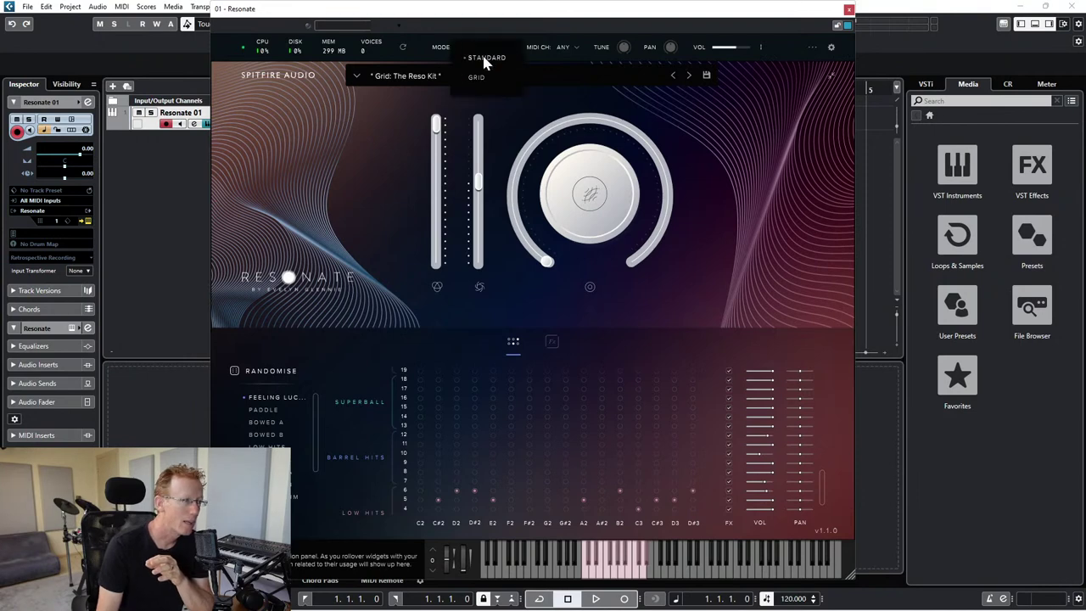
click(484, 57)
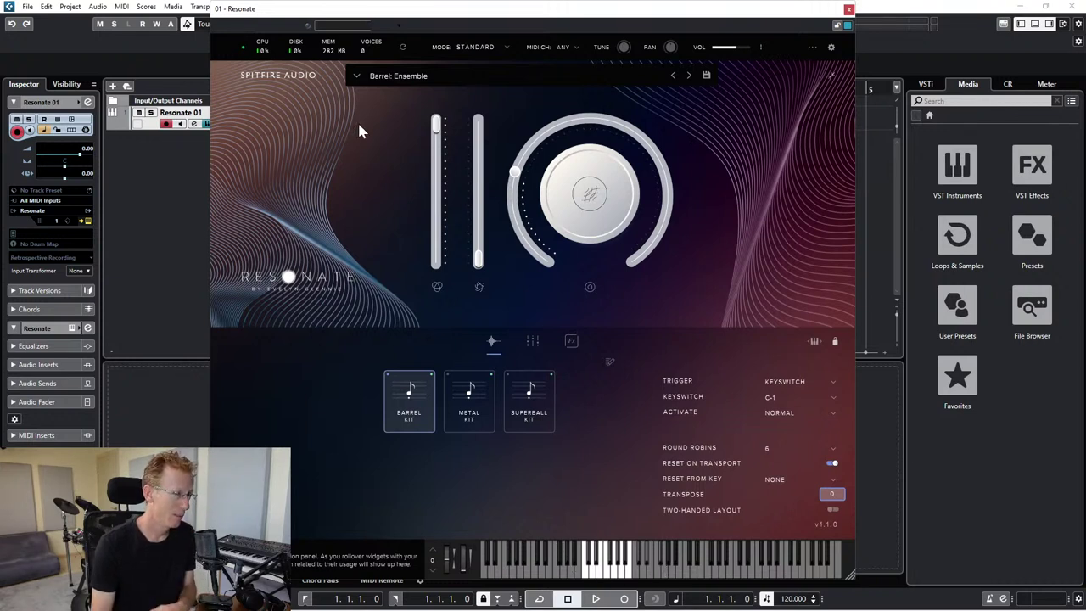
click(357, 77)
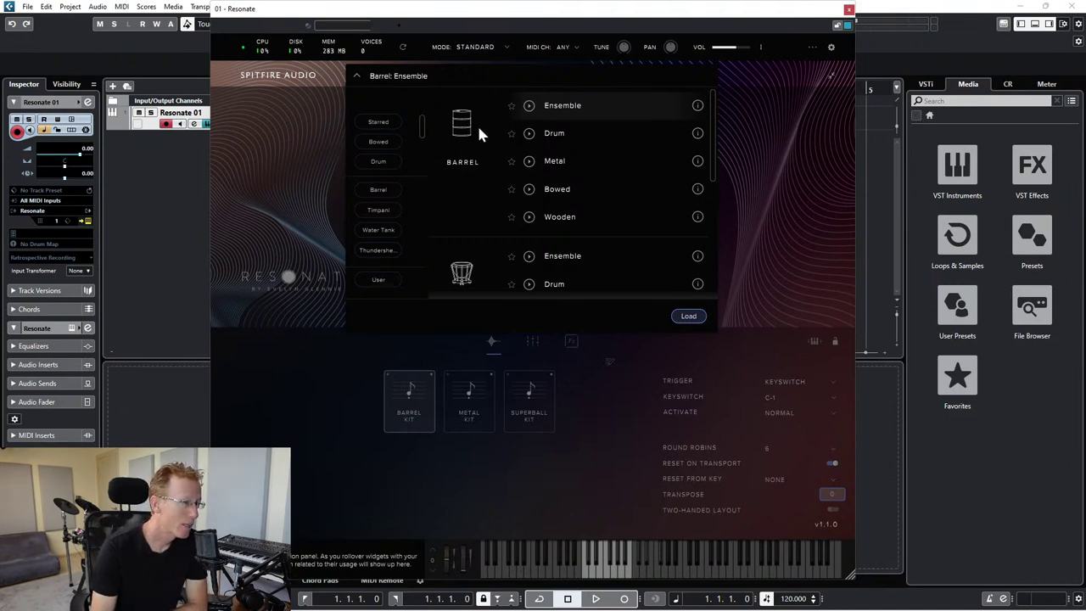
drag(711, 116, 699, 241)
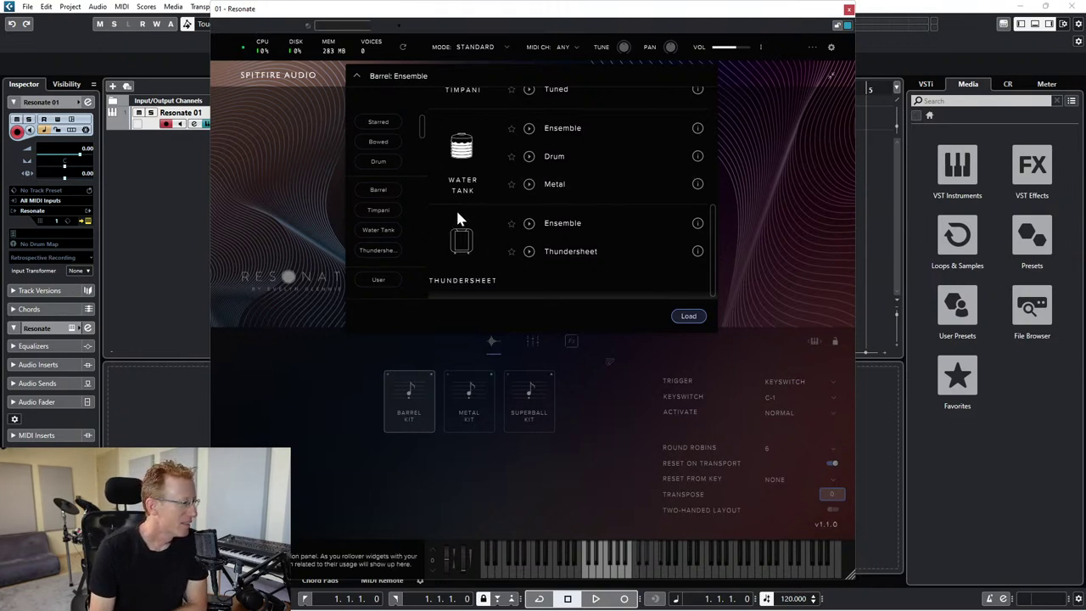
drag(711, 224, 717, 74)
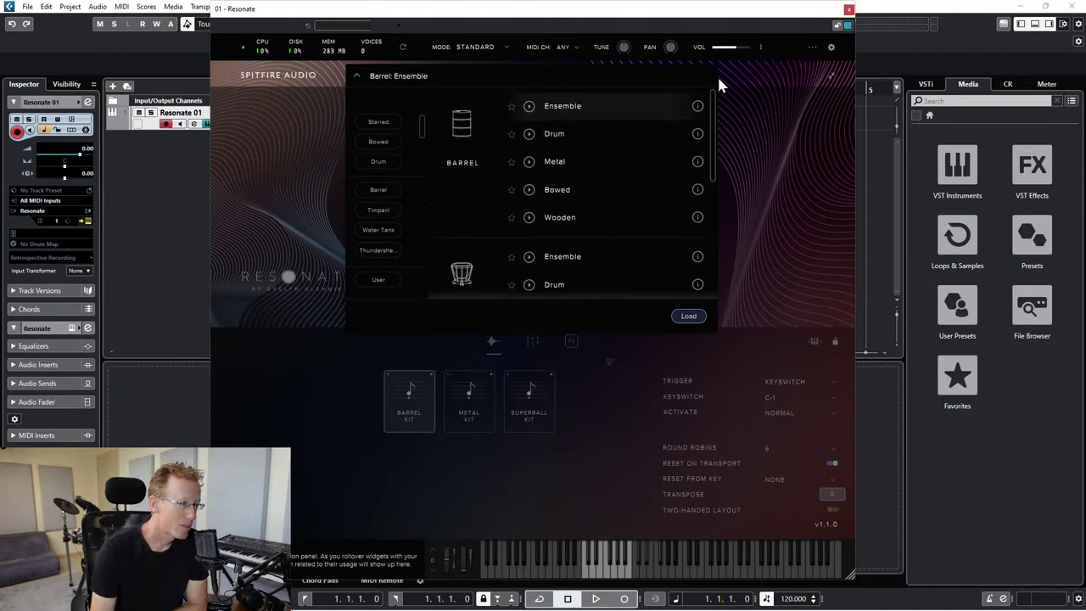
double_click(560, 114)
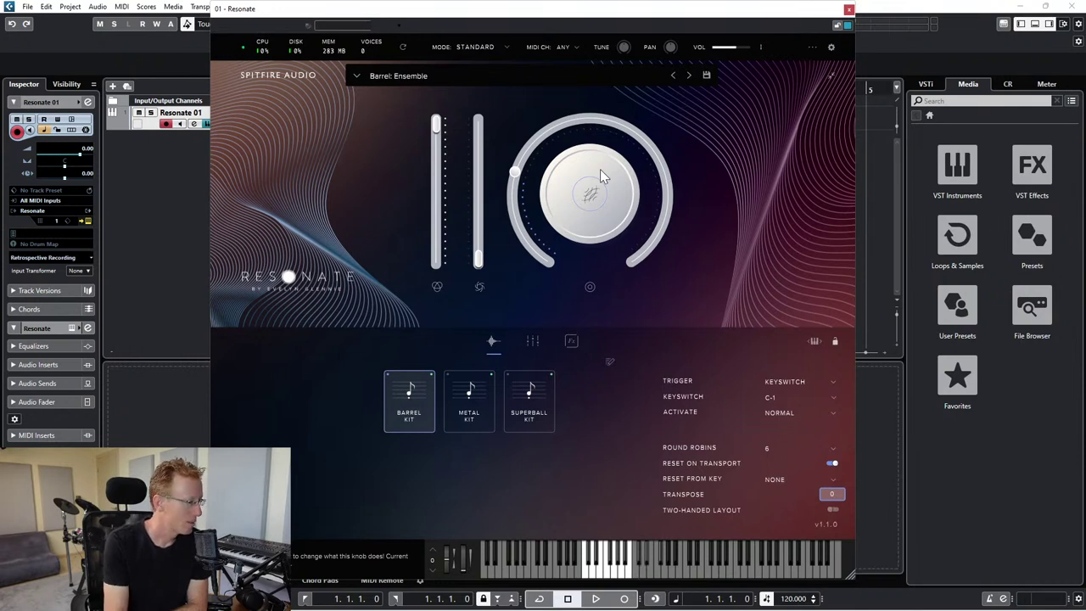
- Audition the Barrel Kit by playing the lowest highlighted notes on Resonate's virtual keyboard
click(586, 567)
click(587, 572)
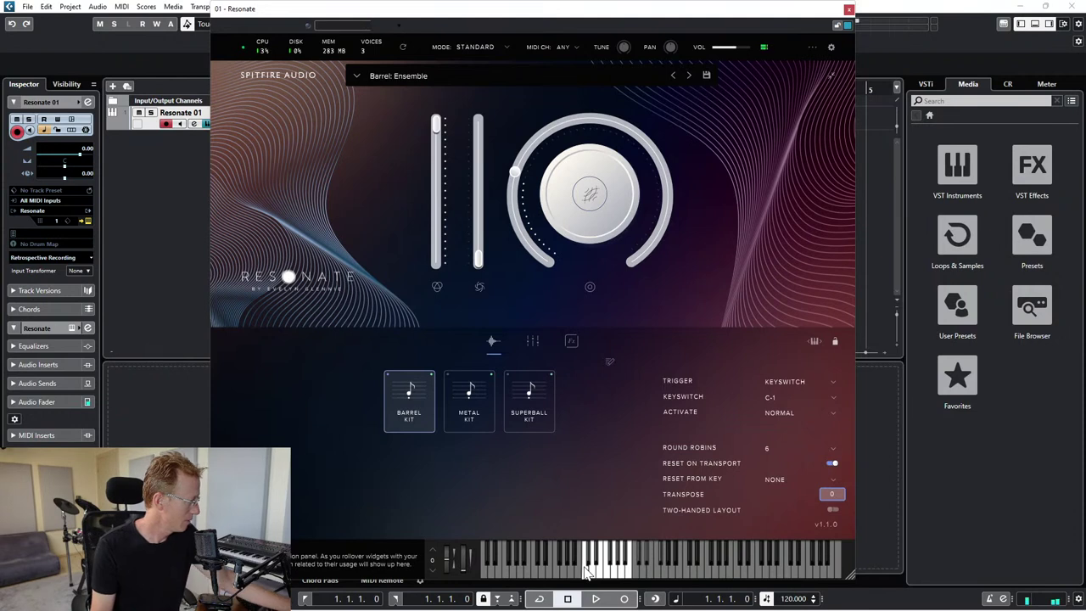
click(585, 570)
click(594, 570)
click(594, 570)
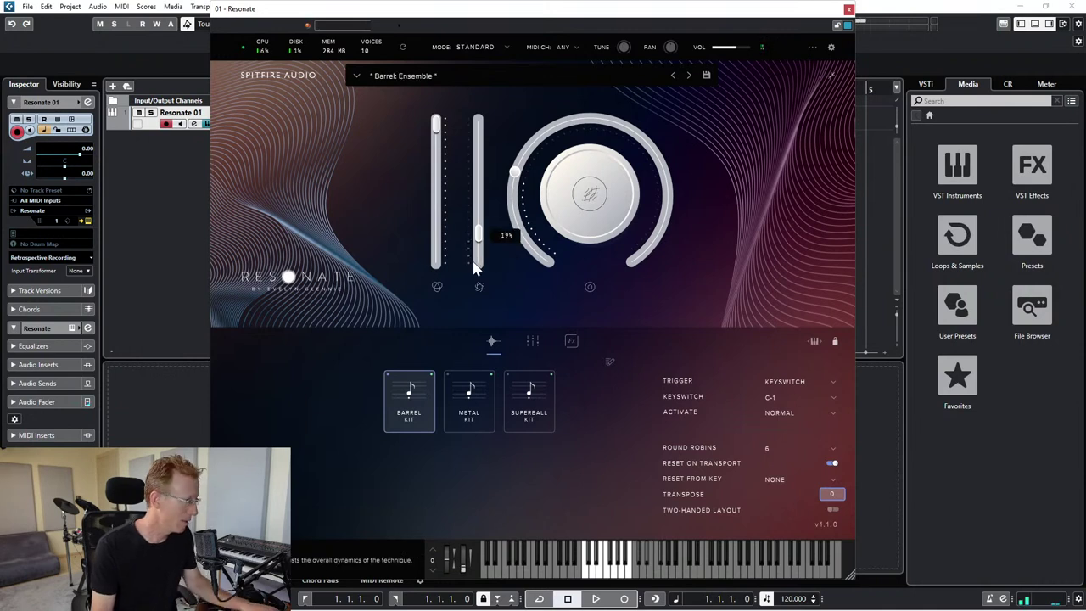
- Raise Resonate's dynamics slider to maximum, increase the reverb with the main knob and show the knob's assignable parameters
drag(437, 125, 481, 117)
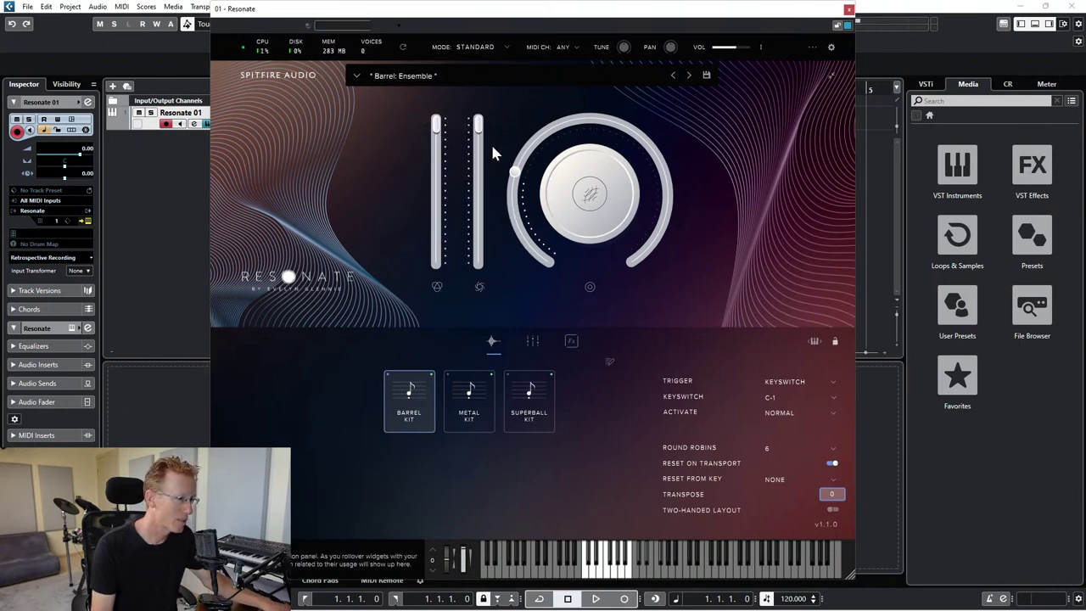
drag(576, 223, 592, 193)
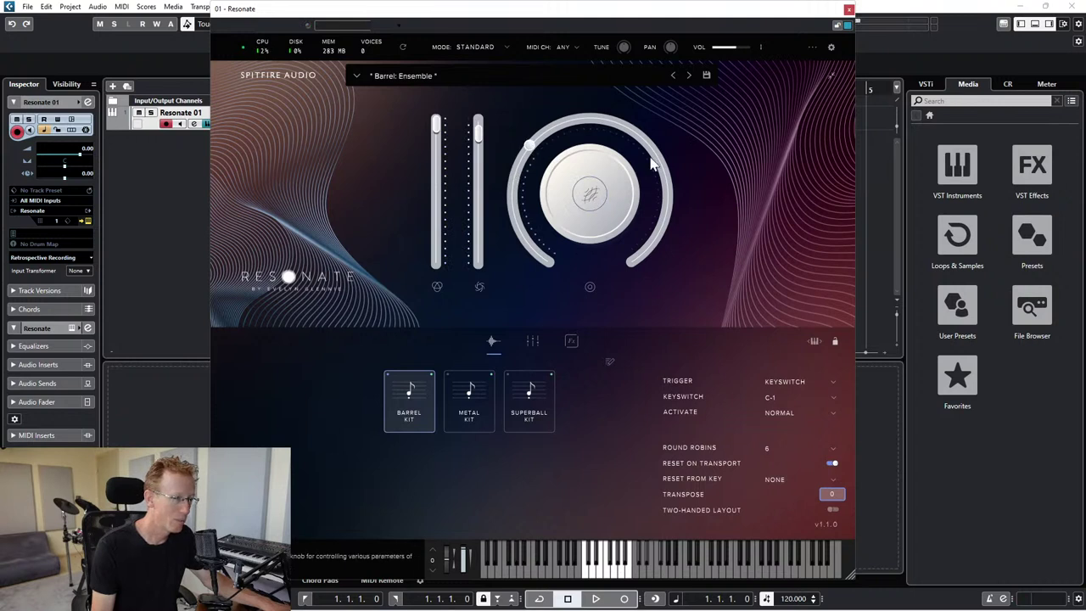
click(589, 194)
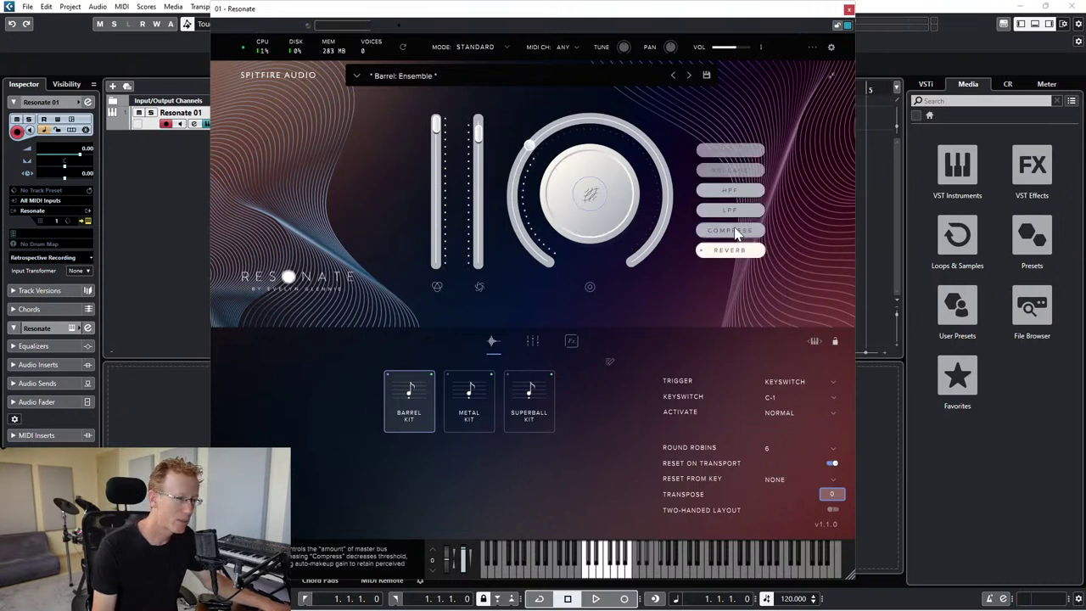
- Play a test note on the Barrel Kit and switch the technique to Superball Kit
click(606, 569)
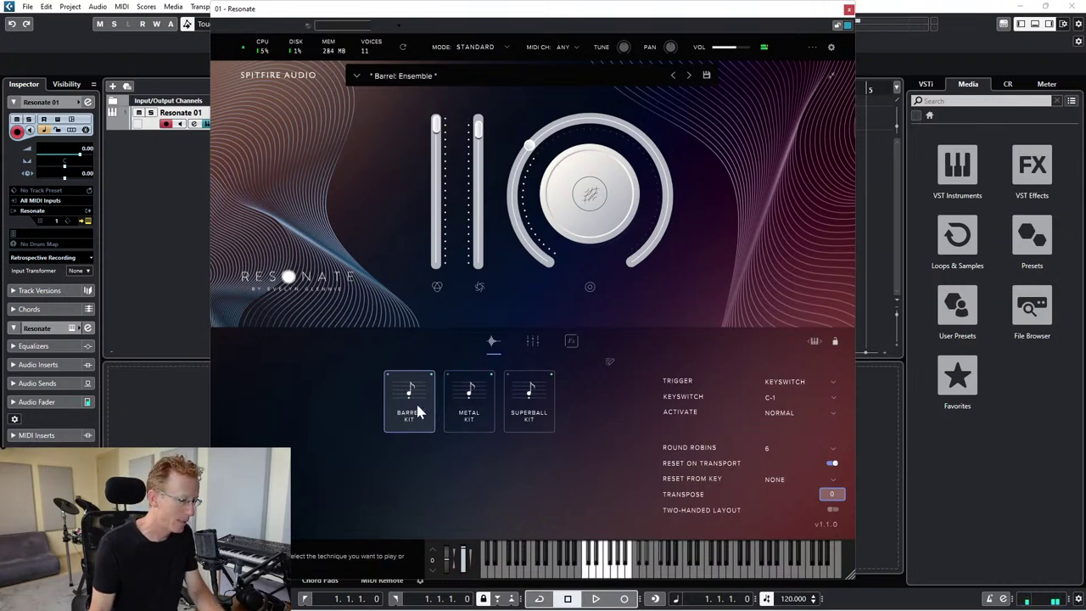
click(532, 394)
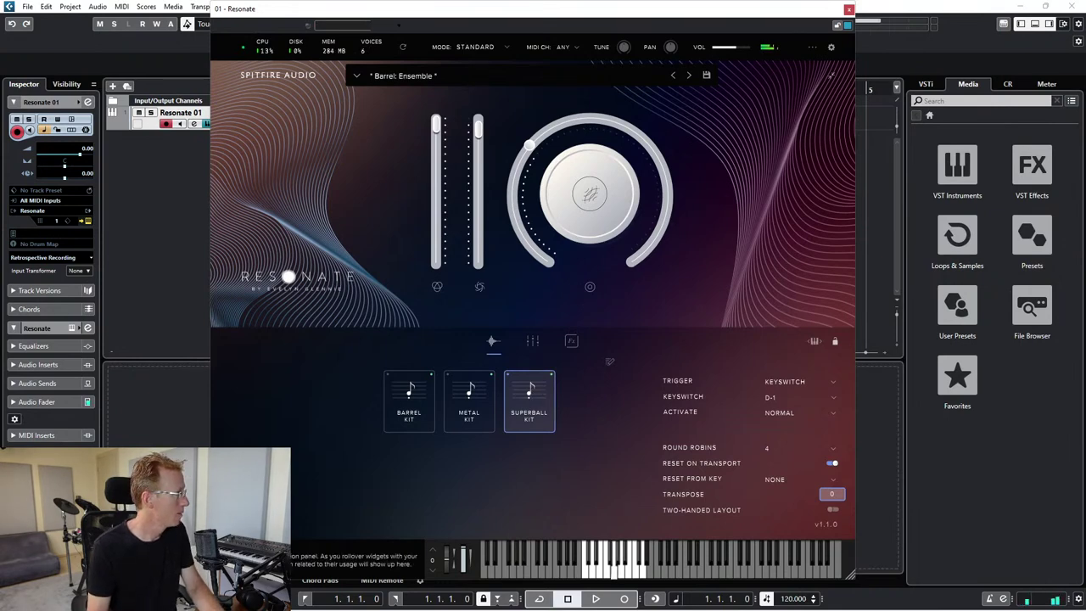
- Add a new instrument track to the project using Spitfire Audio's Fink - Signatures, routed to Stereo Out
key(alt+Tab)
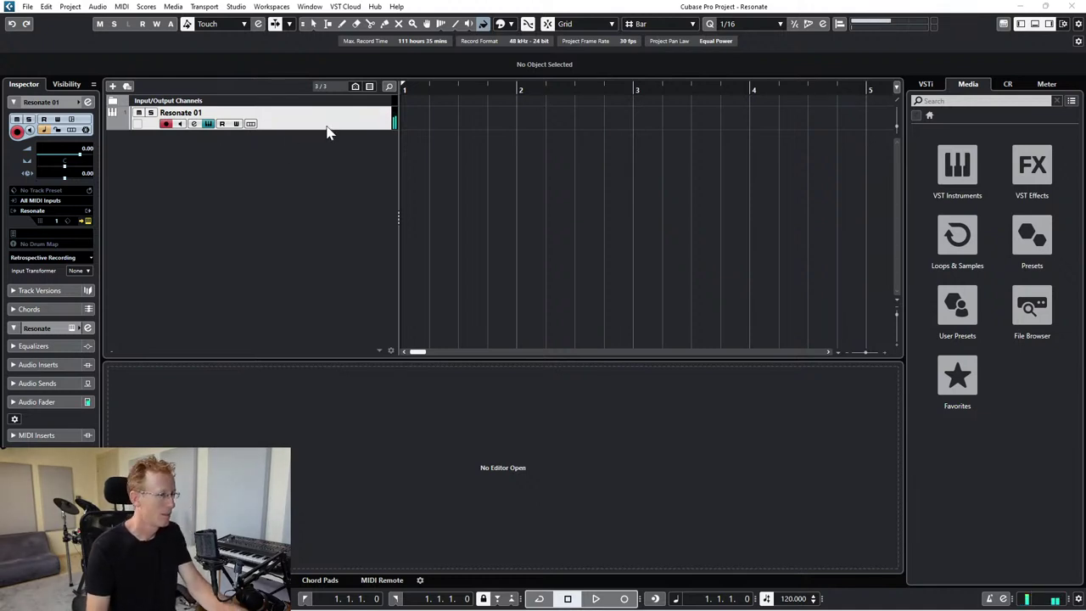
right_click(313, 148)
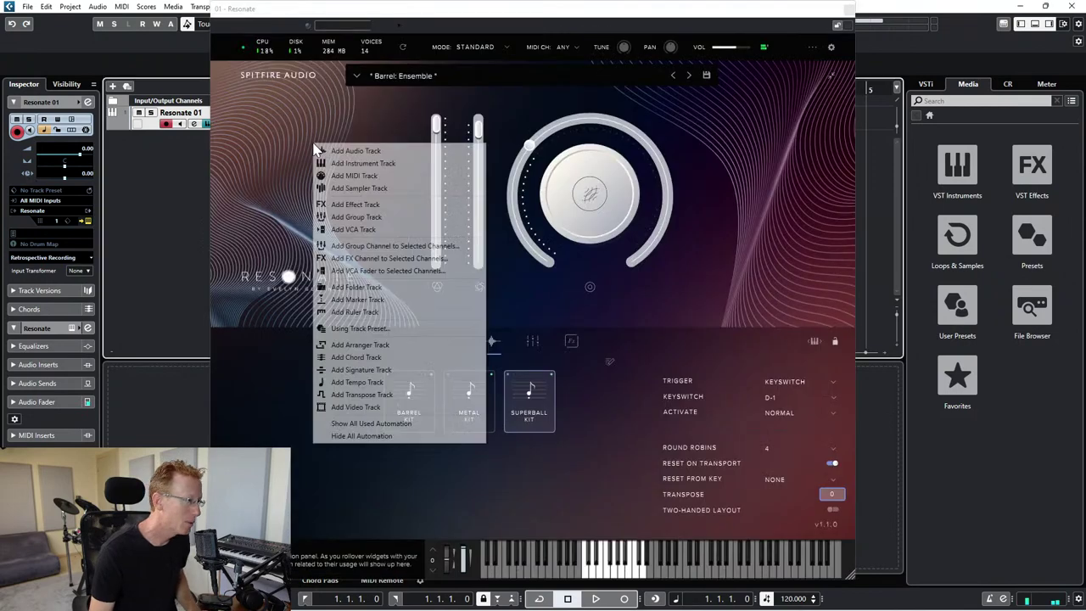
click(361, 163)
click(581, 304)
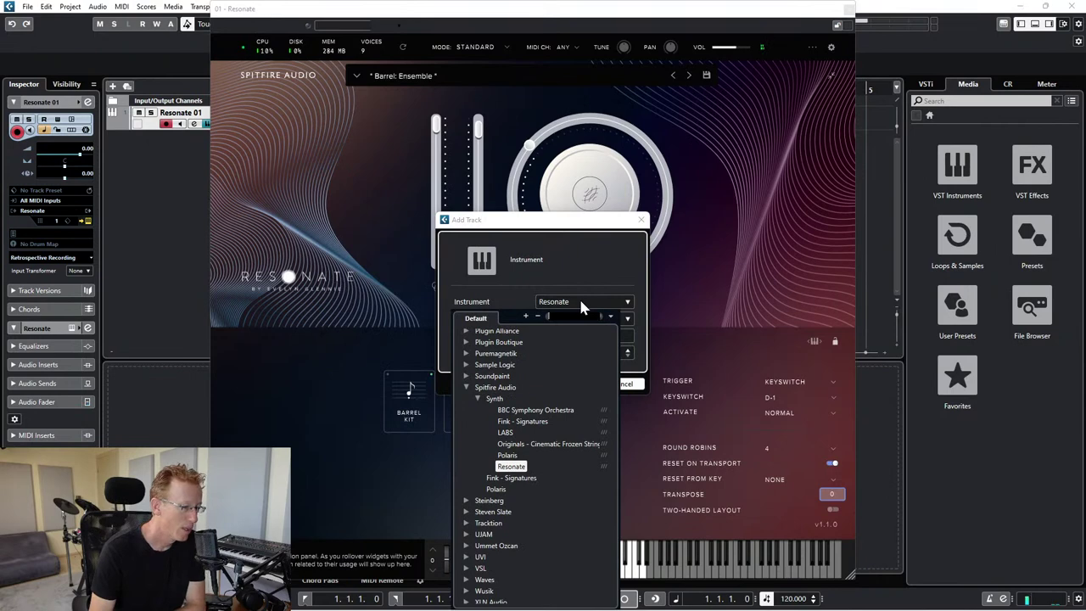
scroll(533, 431, up, 5)
scroll(528, 438, down, 6)
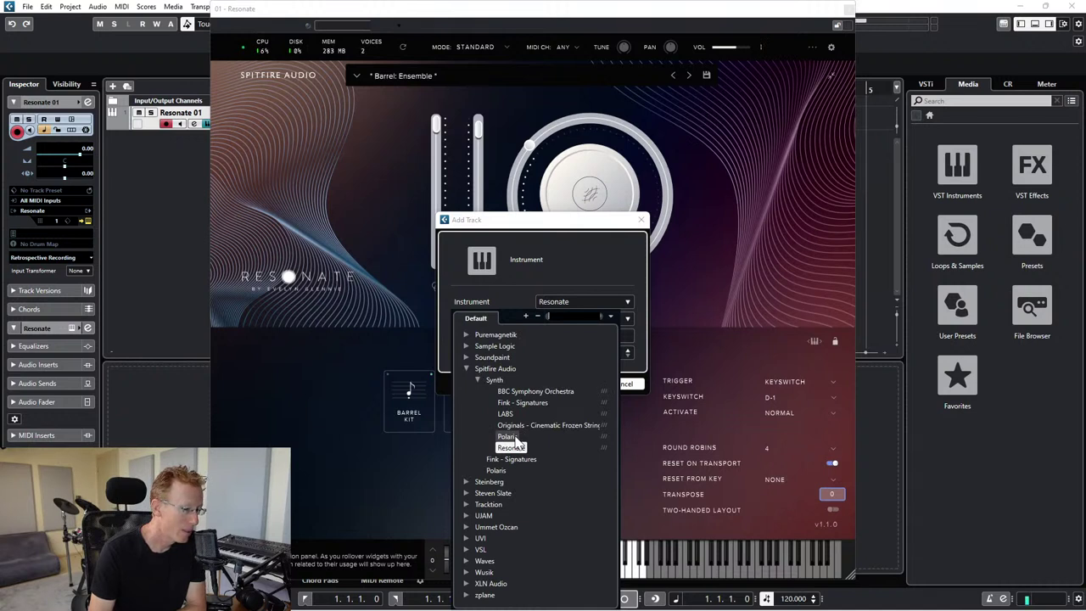
click(522, 404)
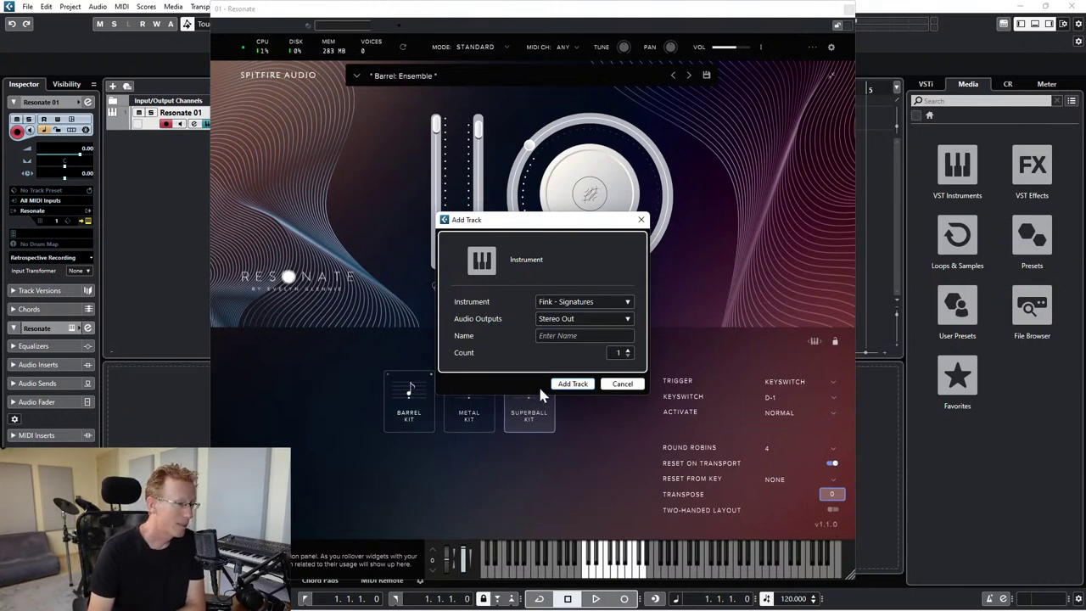
click(571, 384)
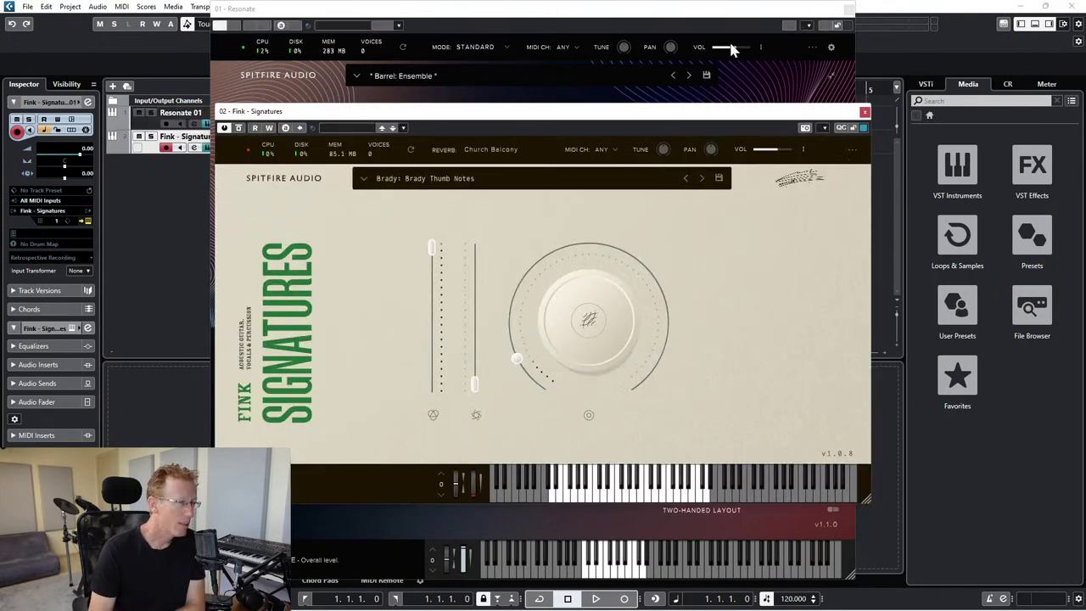
- Reposition the Fink - Signatures window, assign its main knob to Delay and raise the delay amount moderately
drag(517, 117, 584, 63)
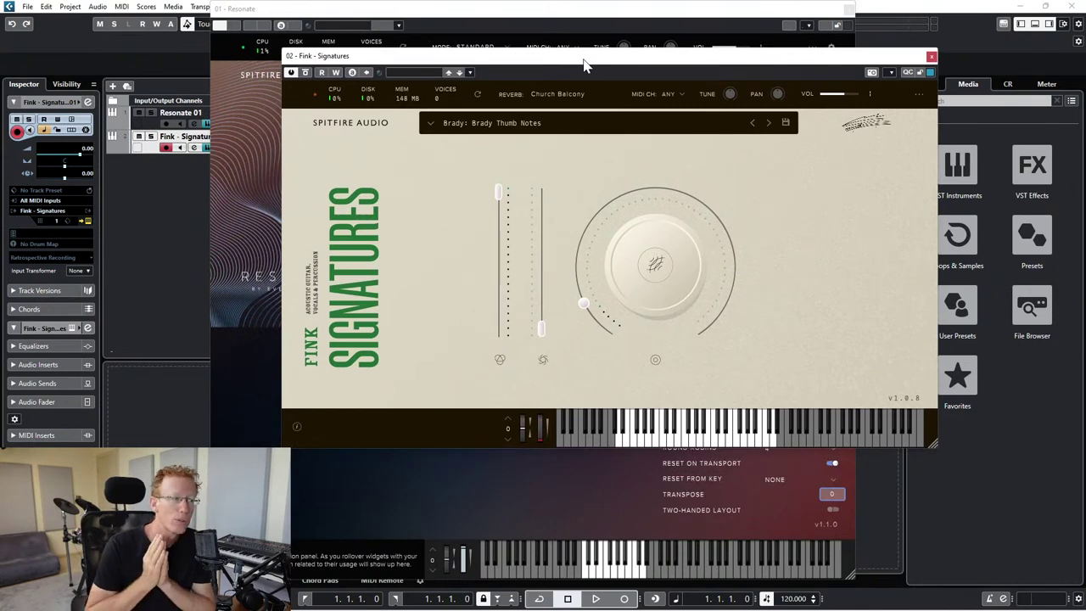
drag(583, 65, 626, 47)
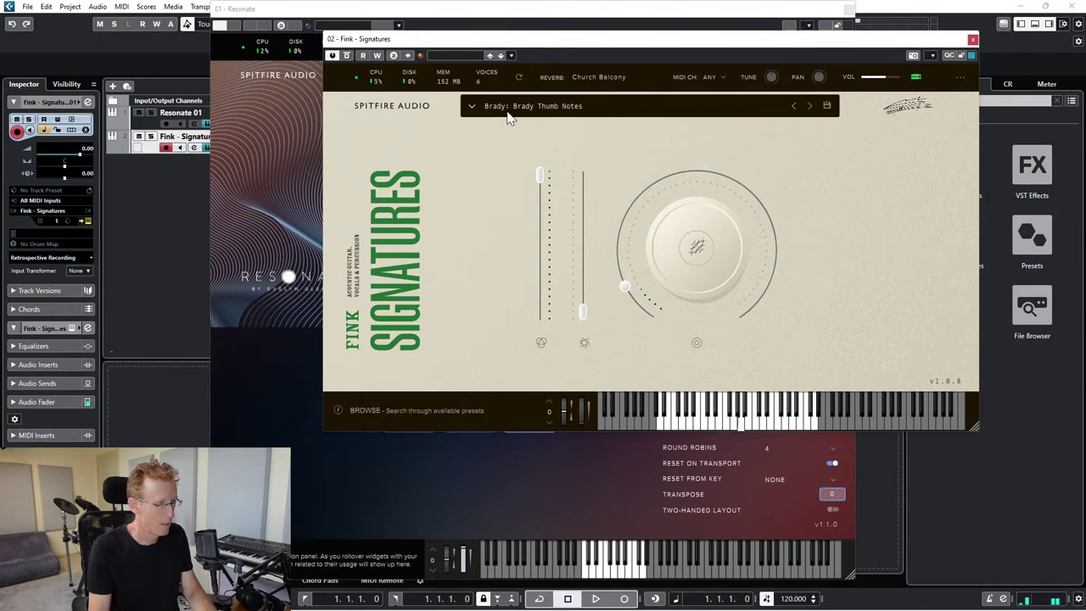
click(695, 250)
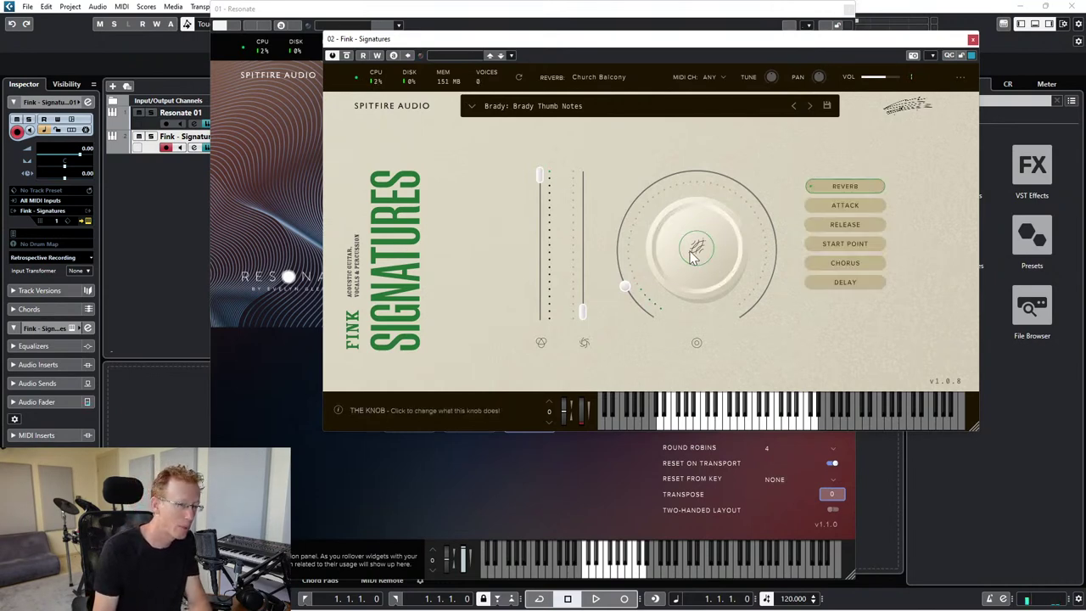
drag(624, 284, 652, 208)
click(845, 282)
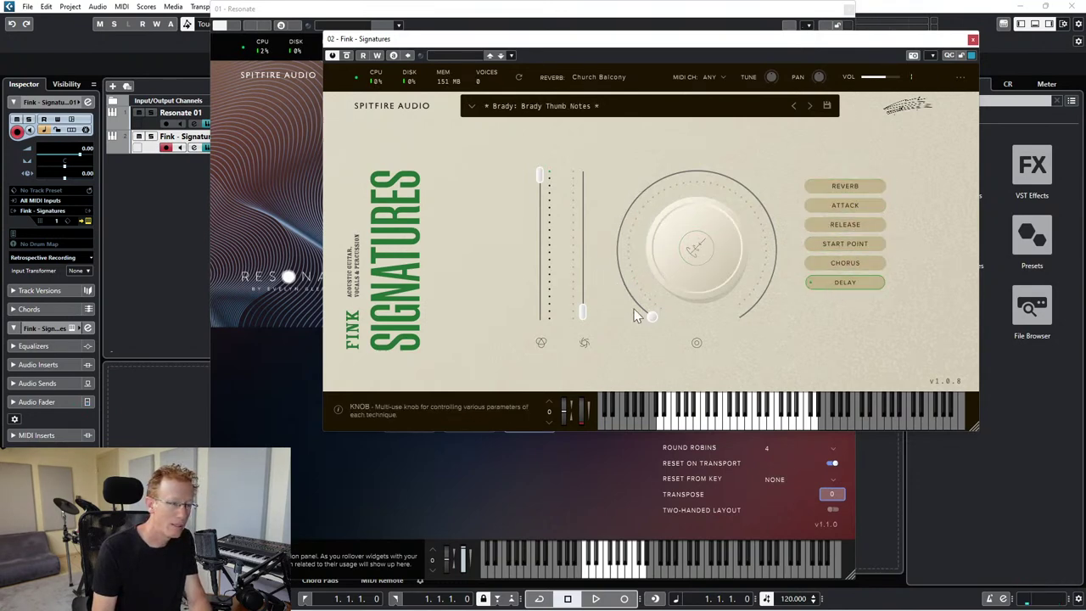
drag(653, 316, 654, 315)
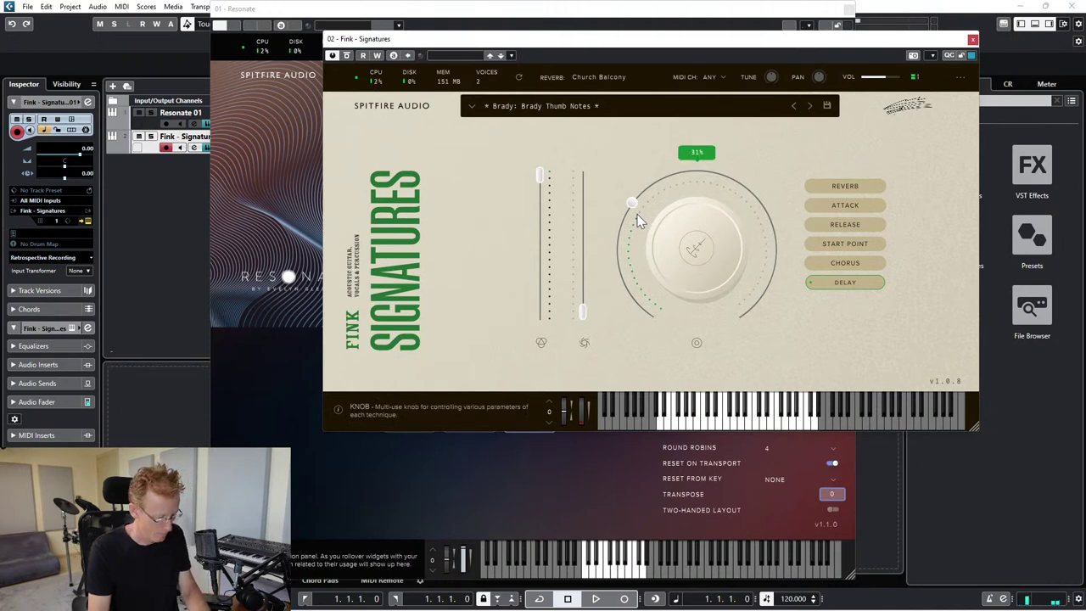
drag(636, 214, 618, 253)
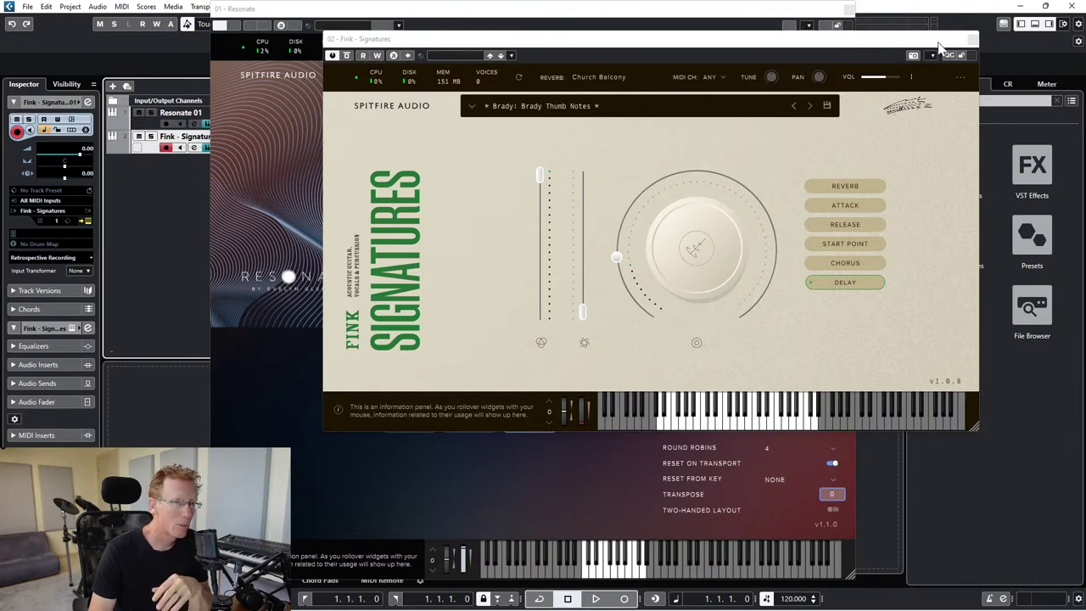
- Close the Fink - Signatures and Resonate plugin windows to return to the project
drag(946, 40, 876, 63)
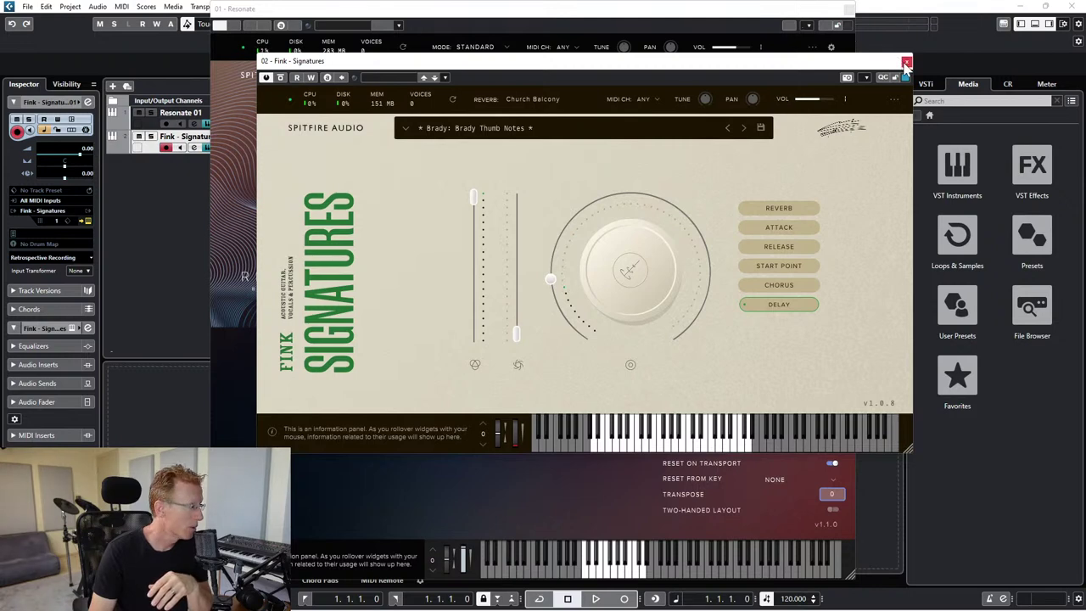
click(906, 64)
click(849, 10)
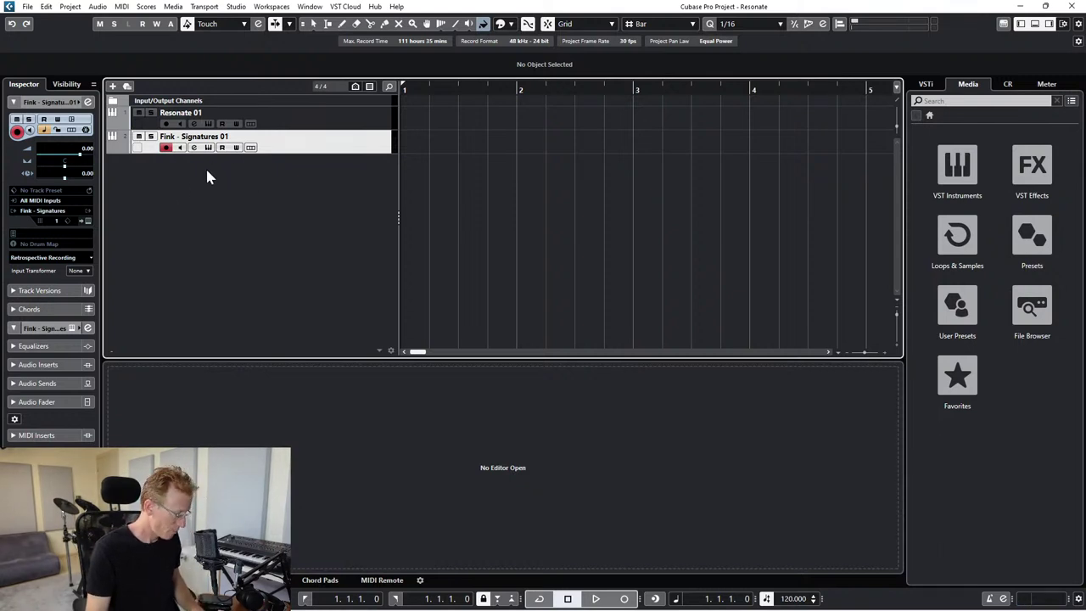
- Open the MixConsole and insert Ozone 8 Maximizer in the first insert slot of the Stereo Out channel
key(F3)
drag(416, 29, 615, 33)
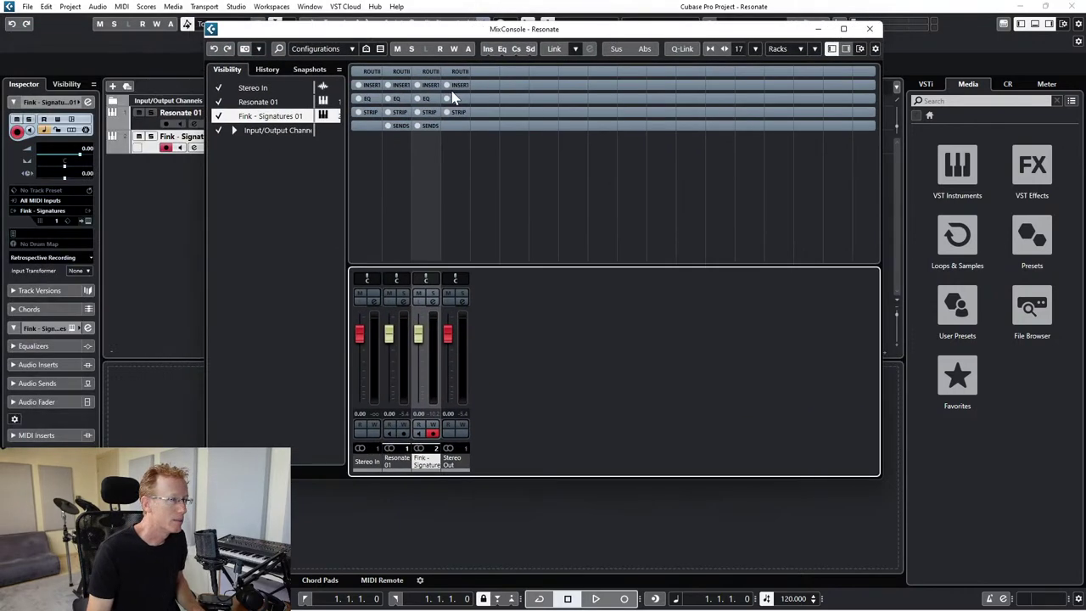
click(461, 86)
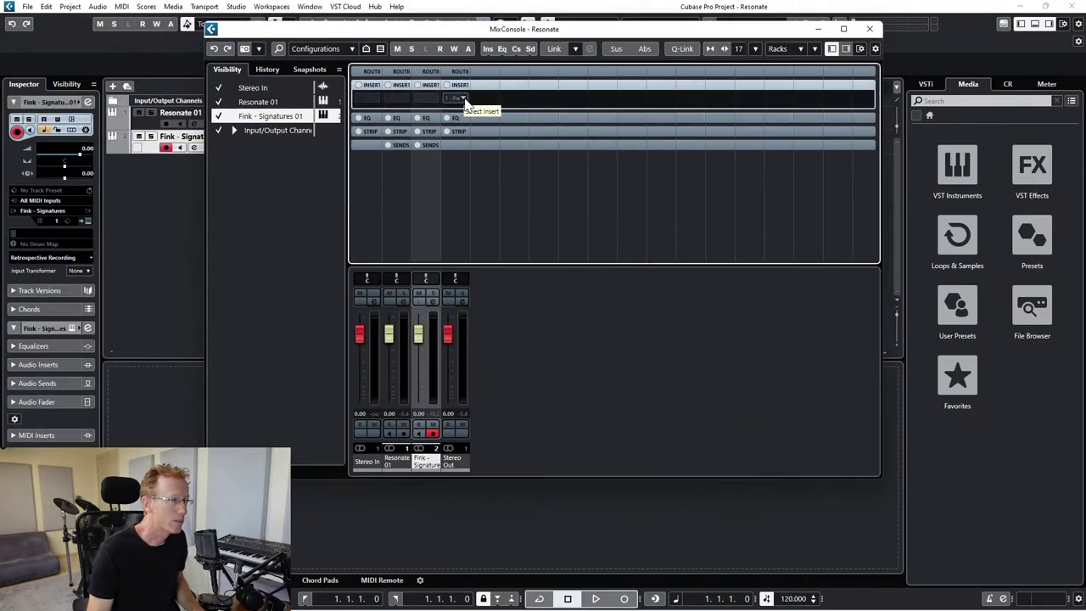
click(465, 103)
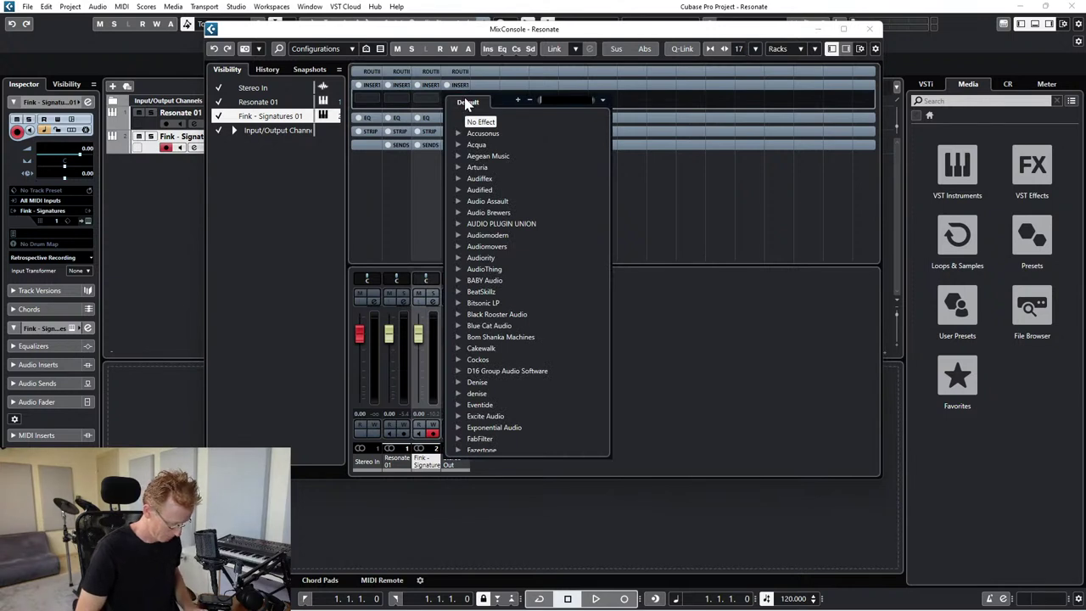
text(max)
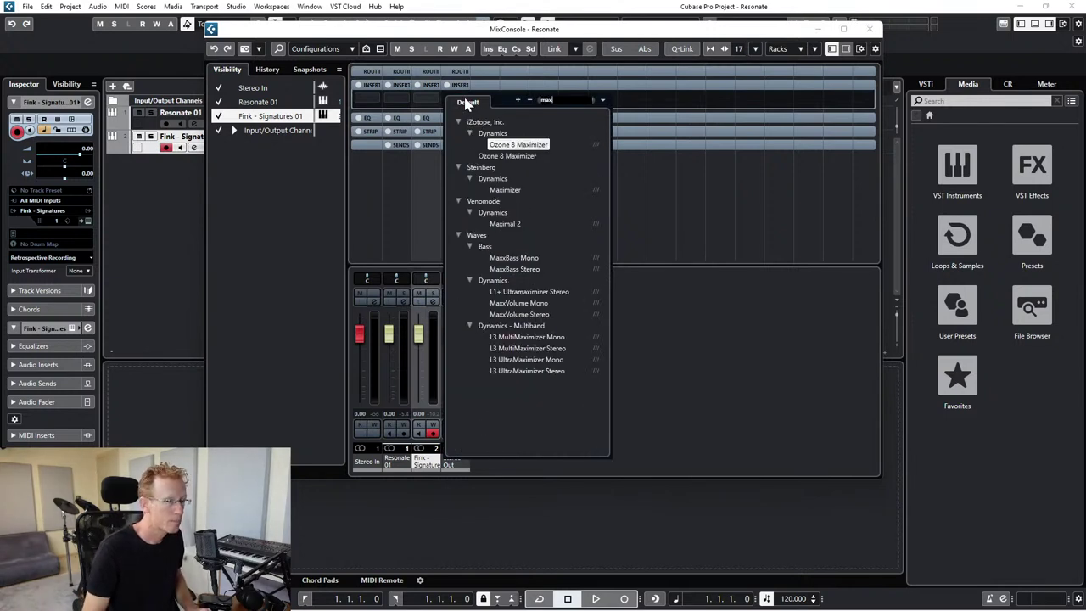
click(511, 154)
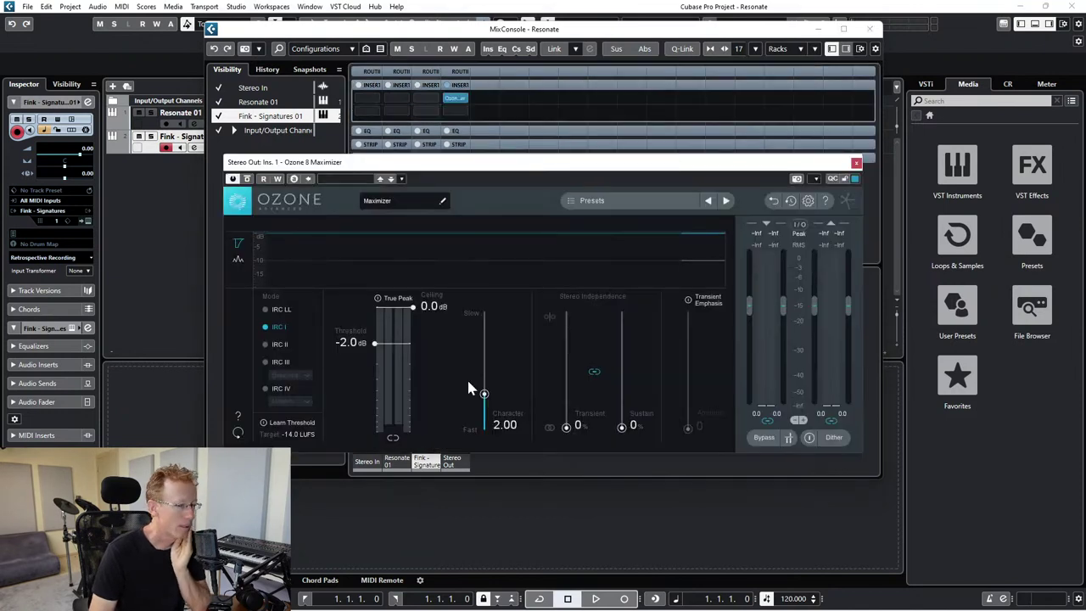
- Set the Maximizer's ceiling to -0.4 dB and lower its threshold to about -15.1 dB
drag(373, 345, 374, 370)
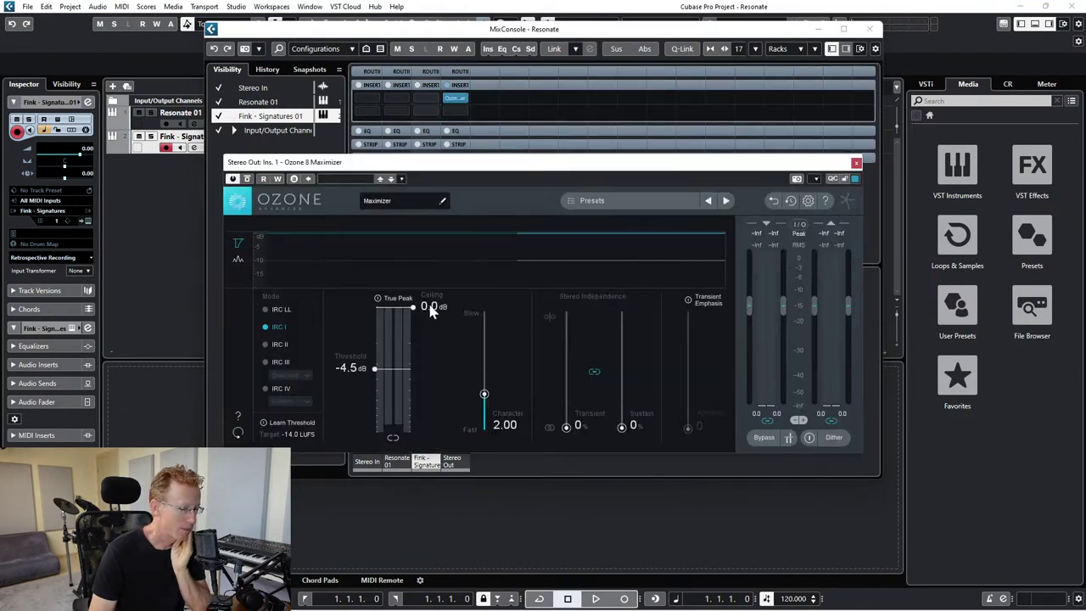
drag(414, 307, 414, 316)
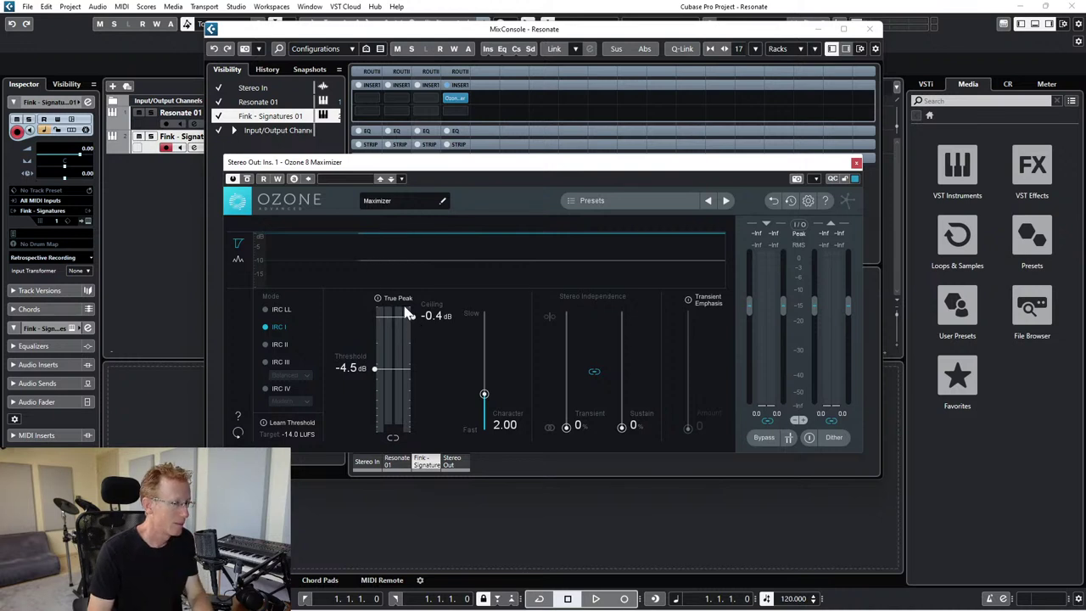
drag(375, 368, 376, 422)
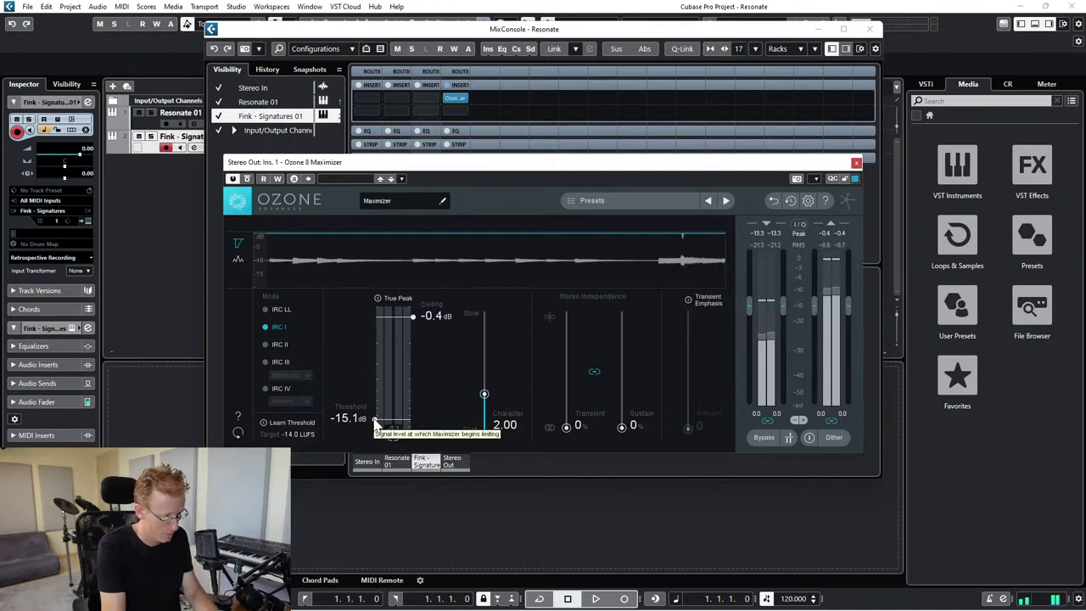
- Close the MixConsole, set the Maximizer to IRC IV mode with a threshold of about -13.7 dB, and close its window
mouse_move(555, 601)
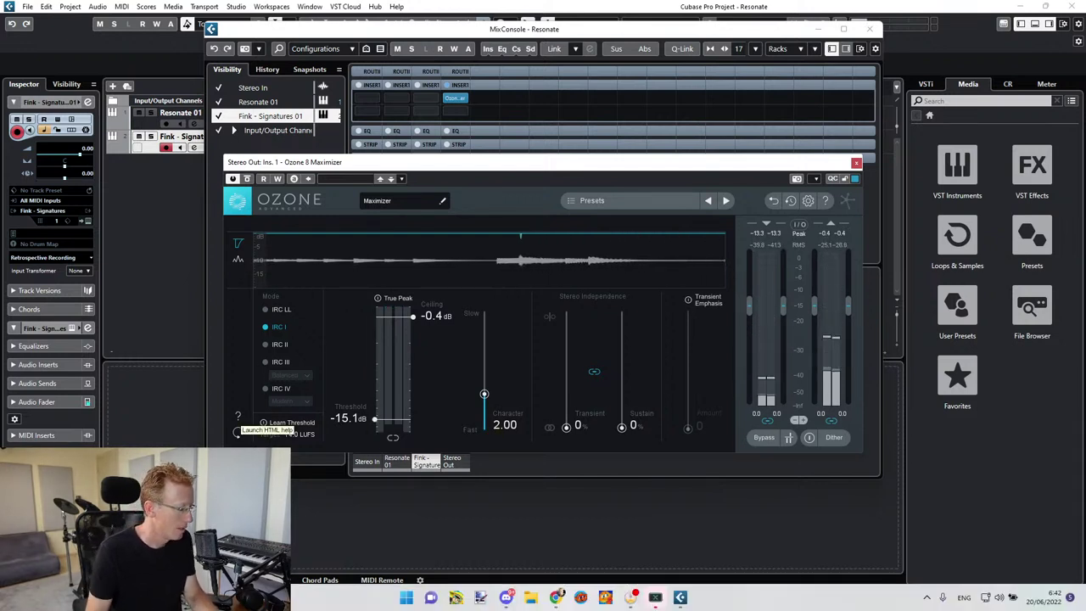
click(630, 600)
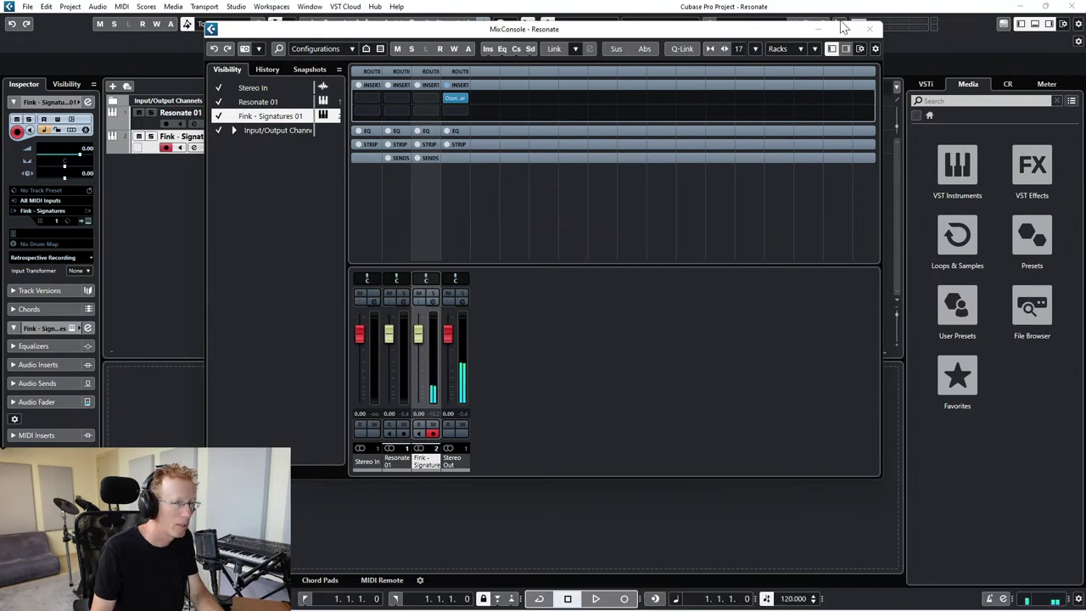
click(870, 29)
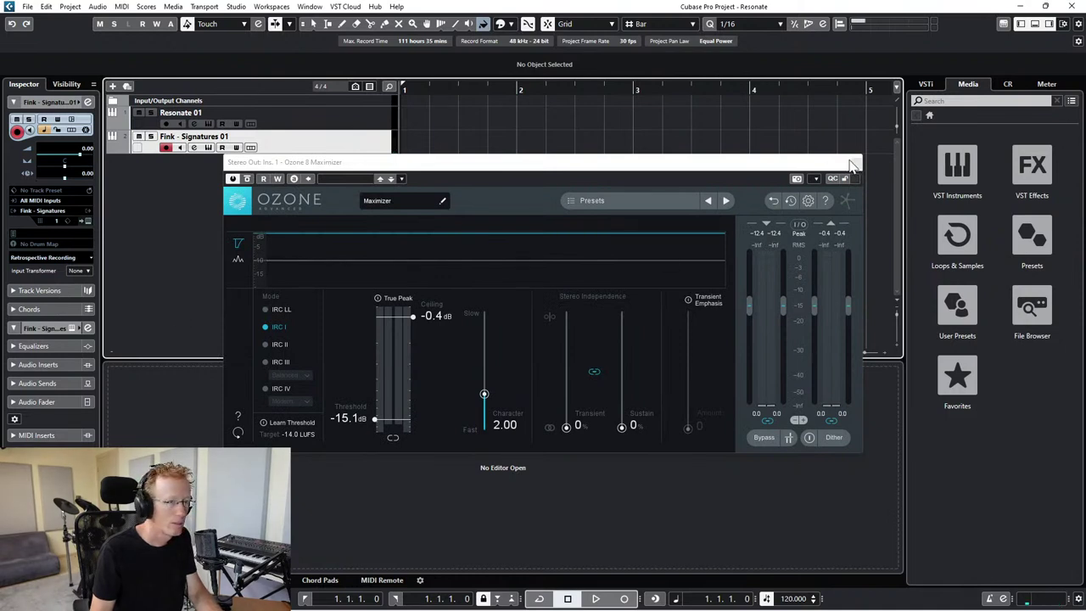
drag(375, 420, 375, 415)
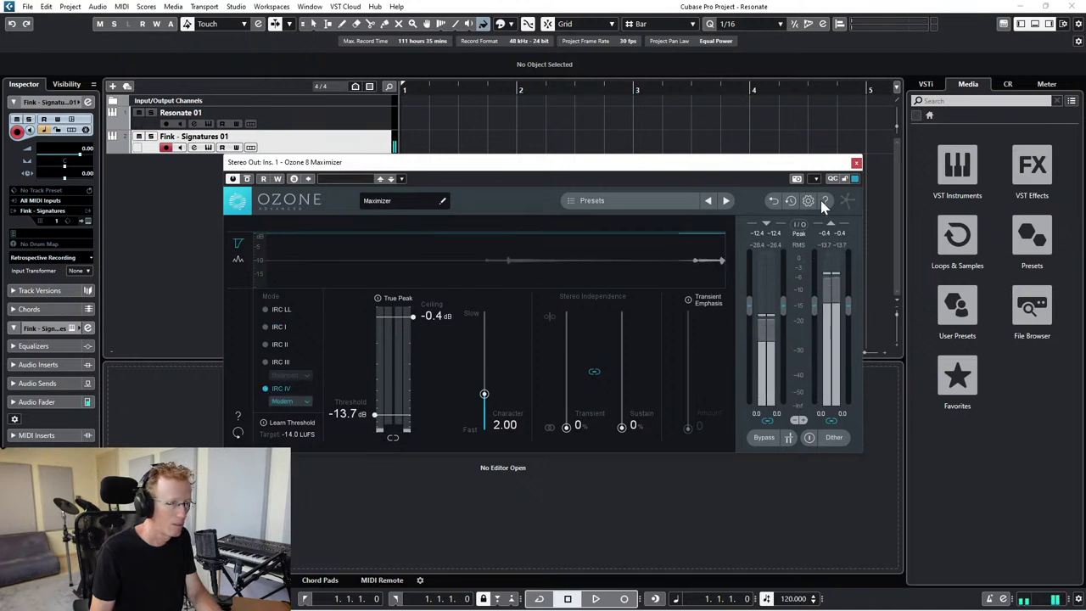
click(856, 162)
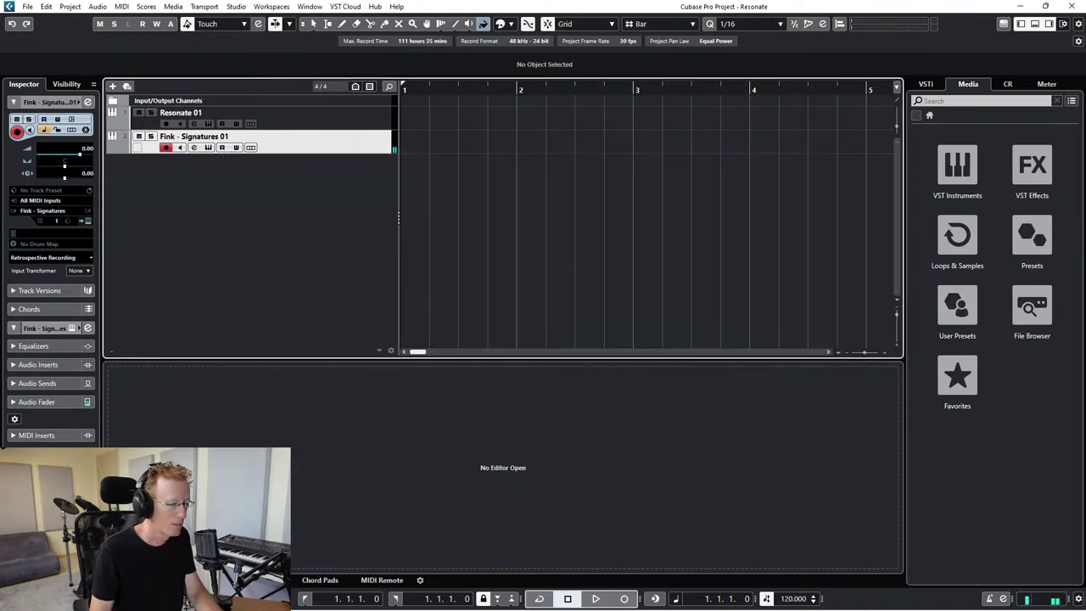
- Open the instrument window of the Fink - Signatures 01 track
mouse_move(113, 606)
click(632, 603)
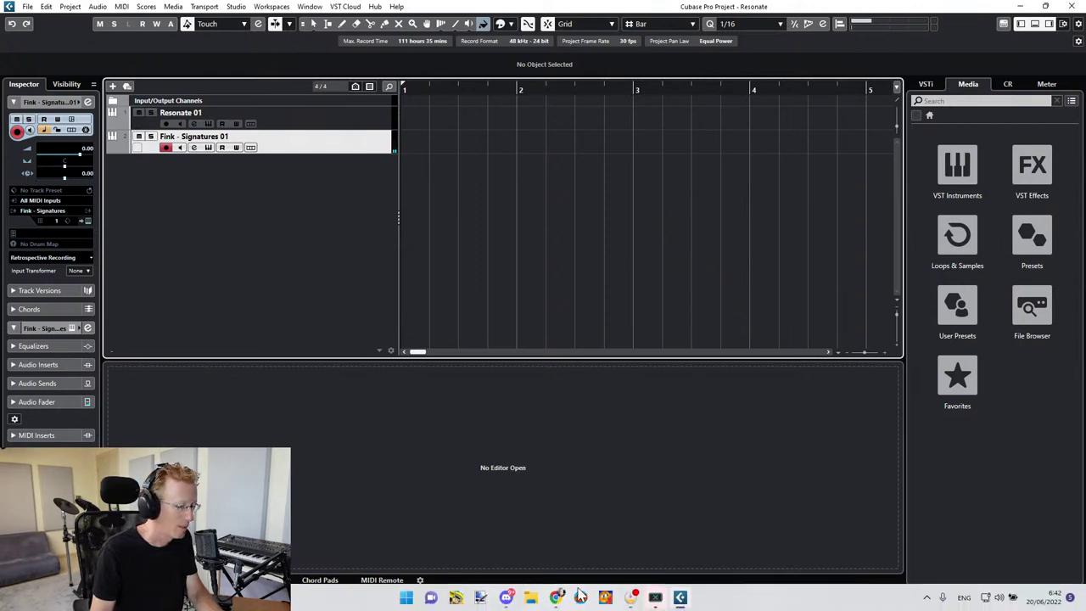
click(560, 599)
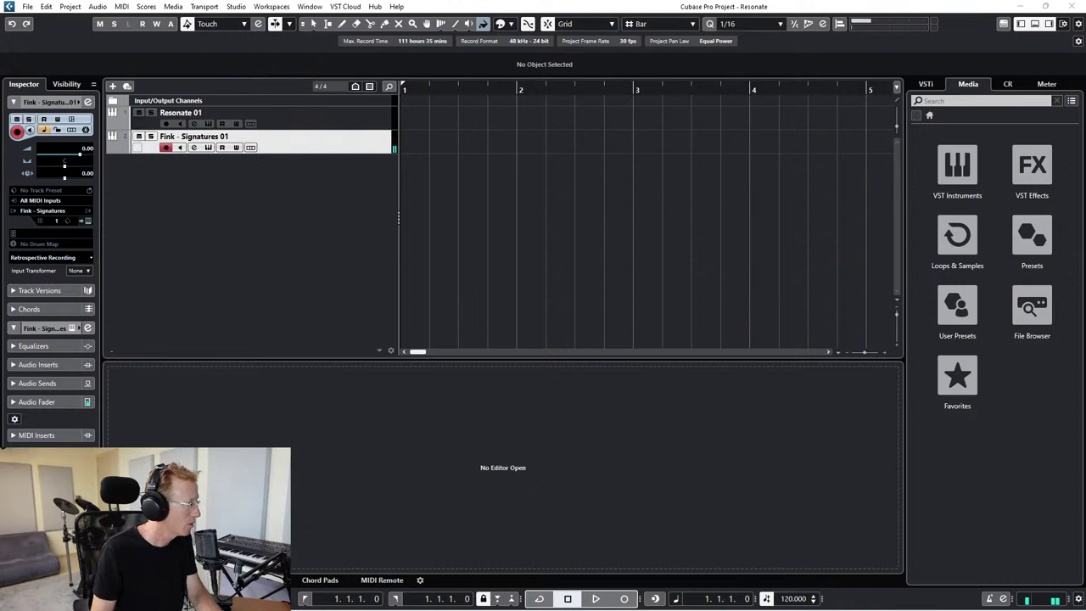
click(356, 153)
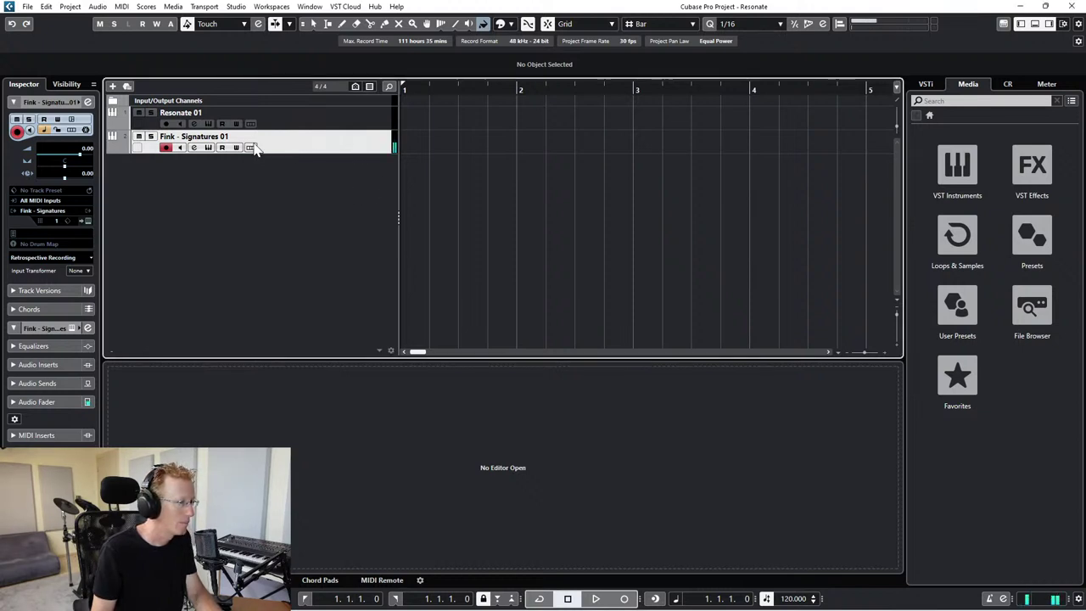
click(209, 148)
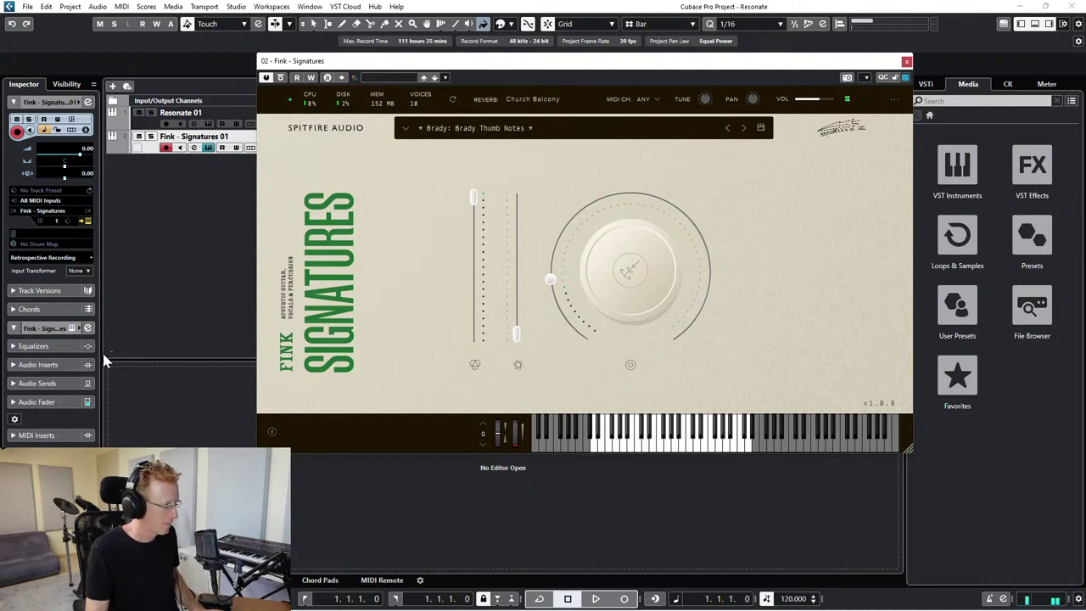
- Open the MixConsole with the Fink - Signatures window moved aside, and replace the Stereo Out Maximizer insert with Steinberg's Limiter
key(F3)
drag(879, 61, 1033, 333)
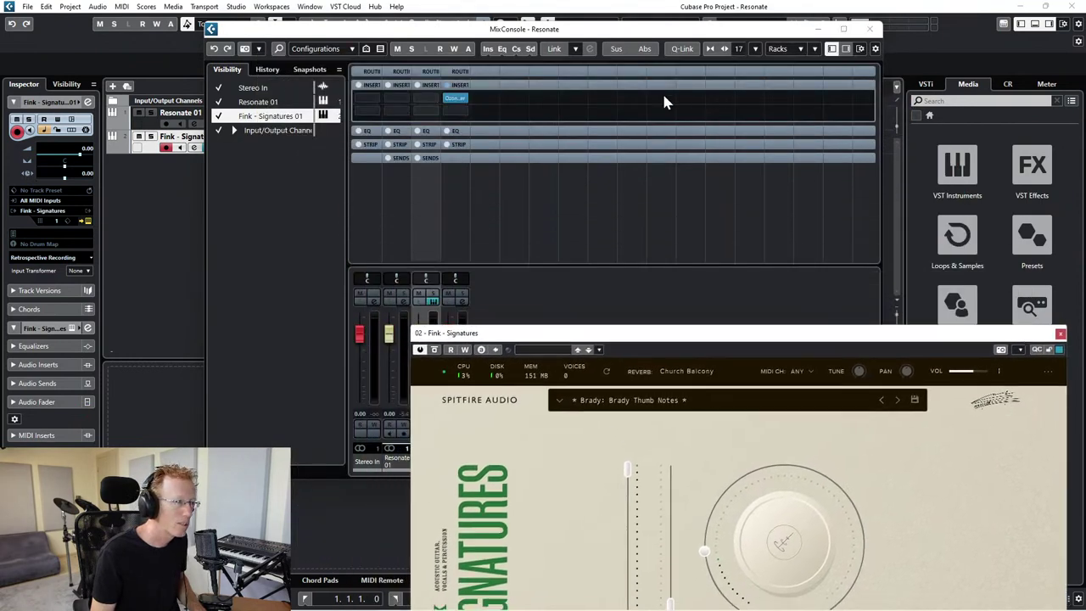
click(465, 100)
text(limit)
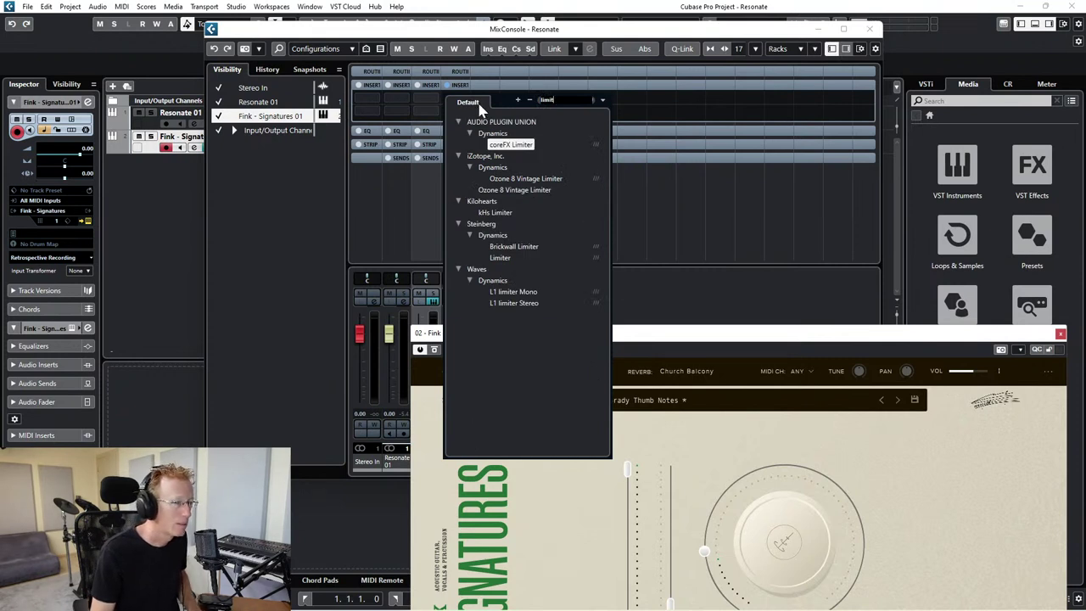
click(500, 258)
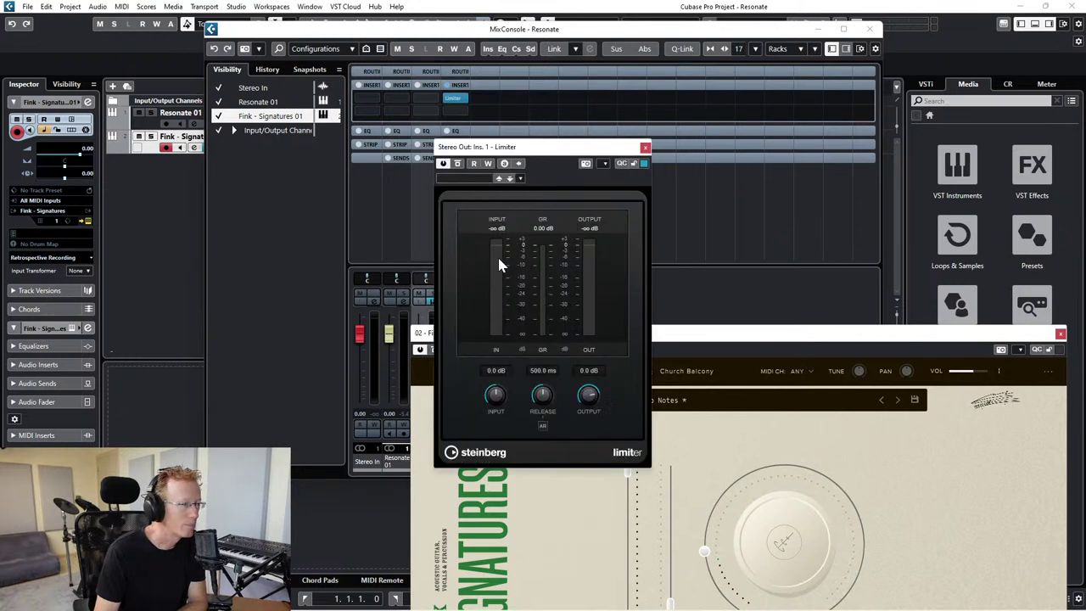
- Set the Limiter's input gain to about 10.7 dB, then close the Limiter and MixConsole with the Fink - Signatures window moved back up
mouse_move(498, 395)
mouse_down()
mouse_move(509, 364)
mouse_move(550, 377)
mouse_move(502, 399)
mouse_up()
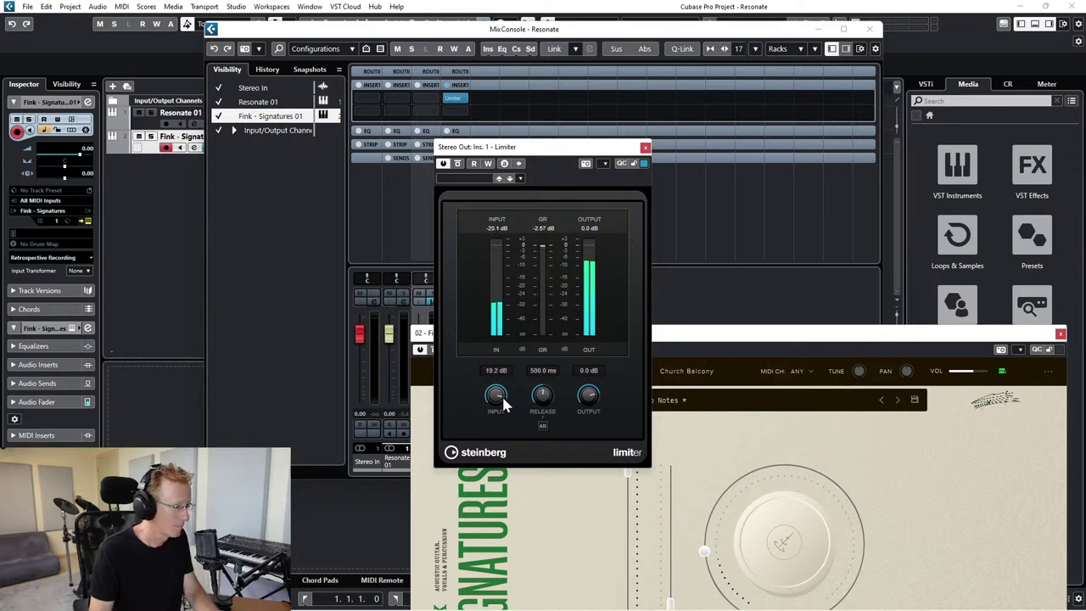
mouse_move(500, 398)
mouse_down()
mouse_move(493, 406)
mouse_move(500, 396)
mouse_up()
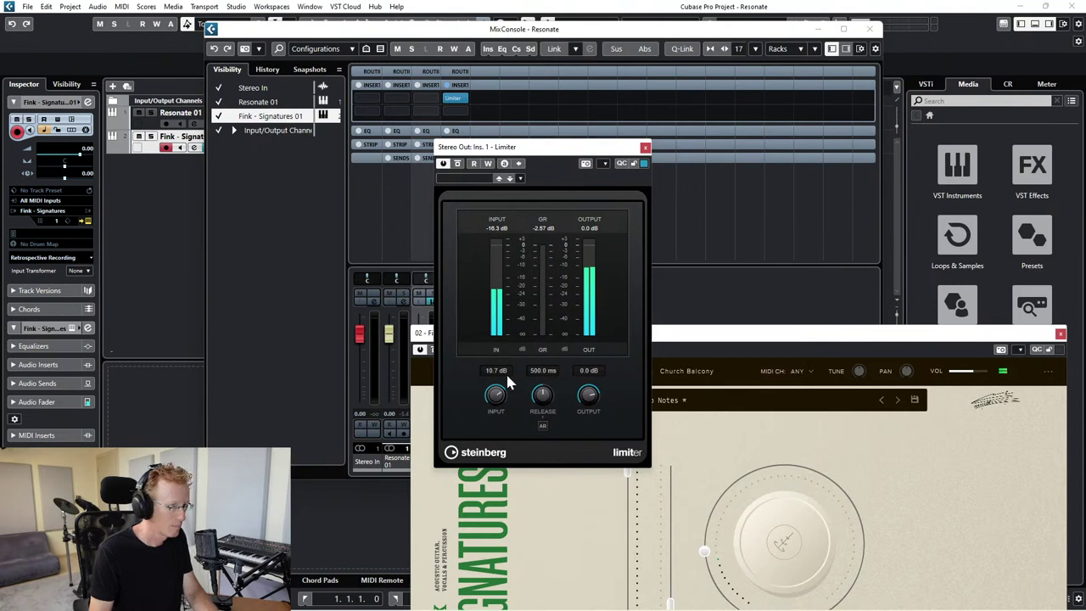
click(645, 146)
drag(707, 335, 598, 111)
click(869, 29)
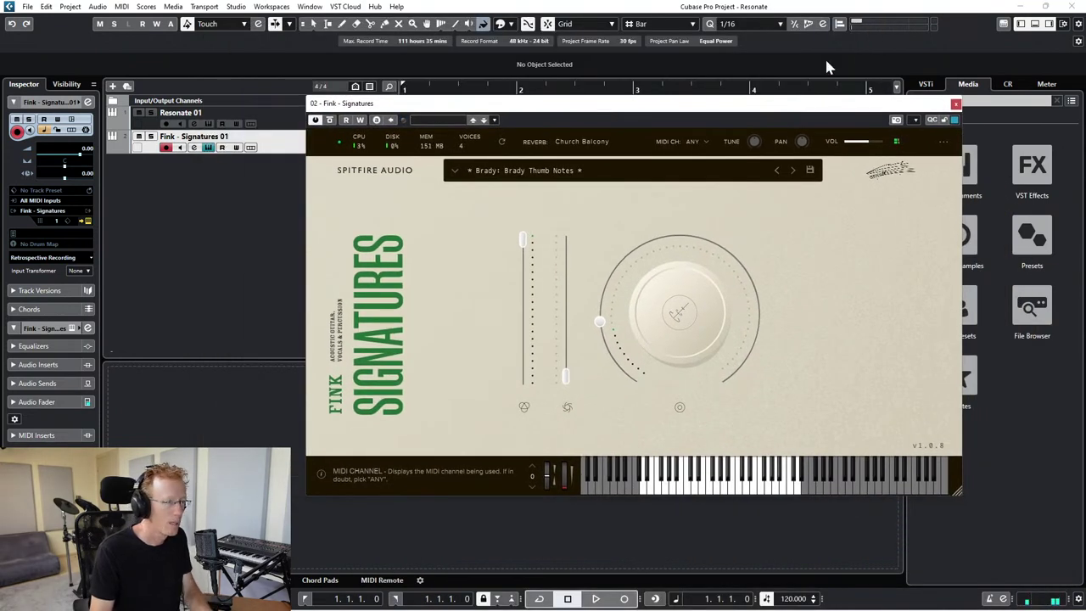
- Load the Orwell Arpeggiate 1 (156 BPM) preset in Fink - Signatures and turn its main knob down to minimum
click(597, 174)
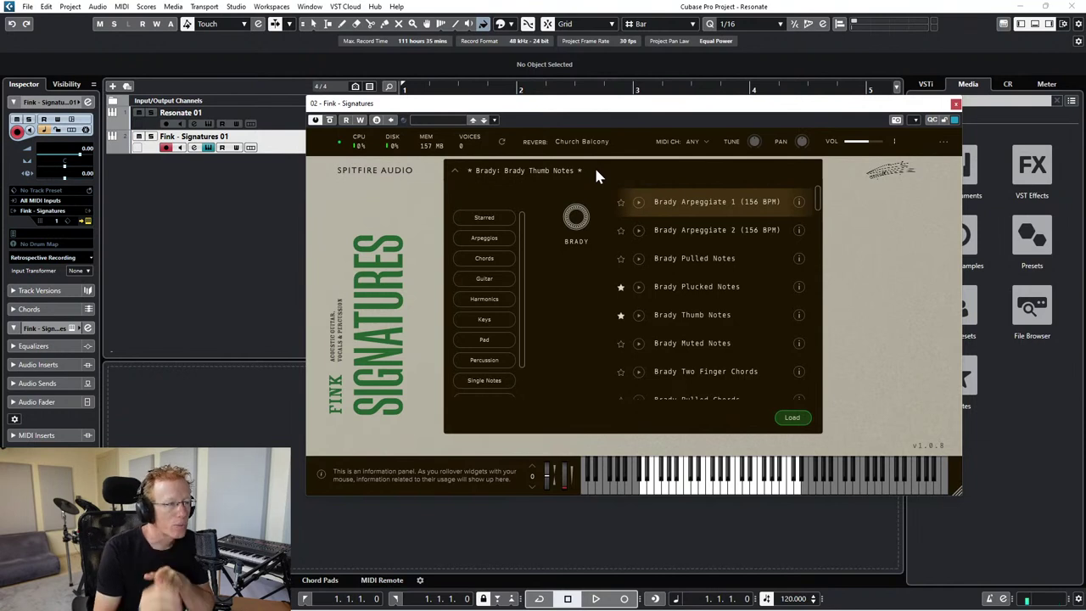
drag(818, 195, 794, 287)
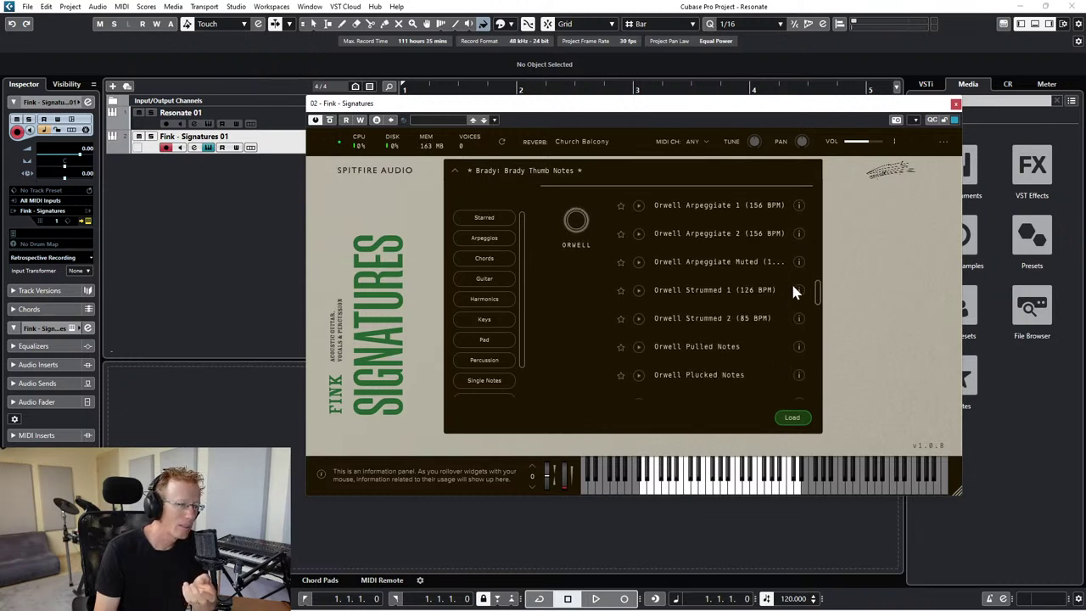
drag(793, 292, 788, 299)
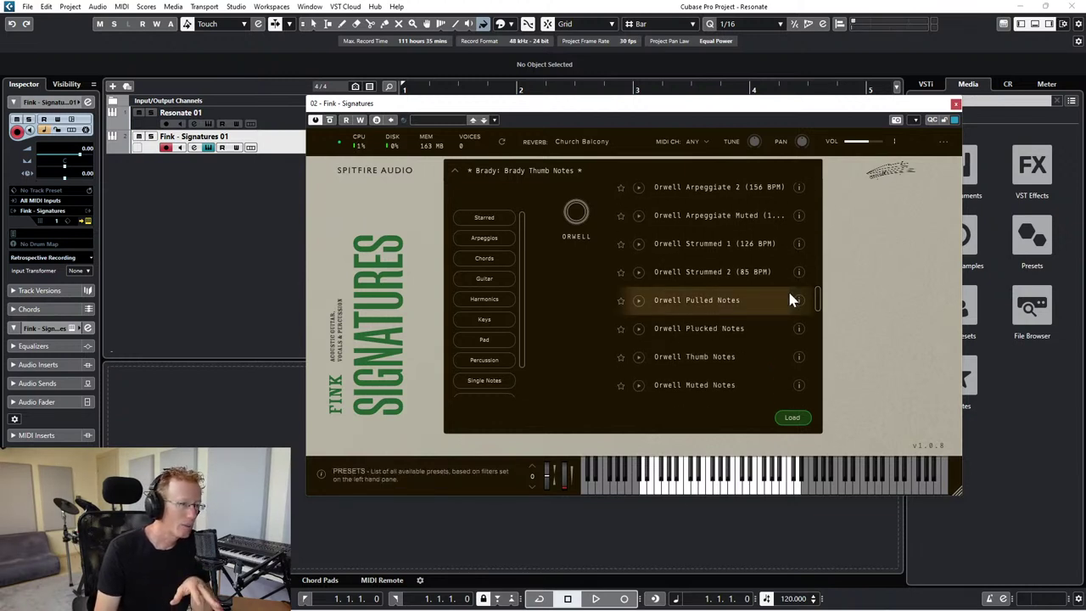
drag(819, 300, 824, 283)
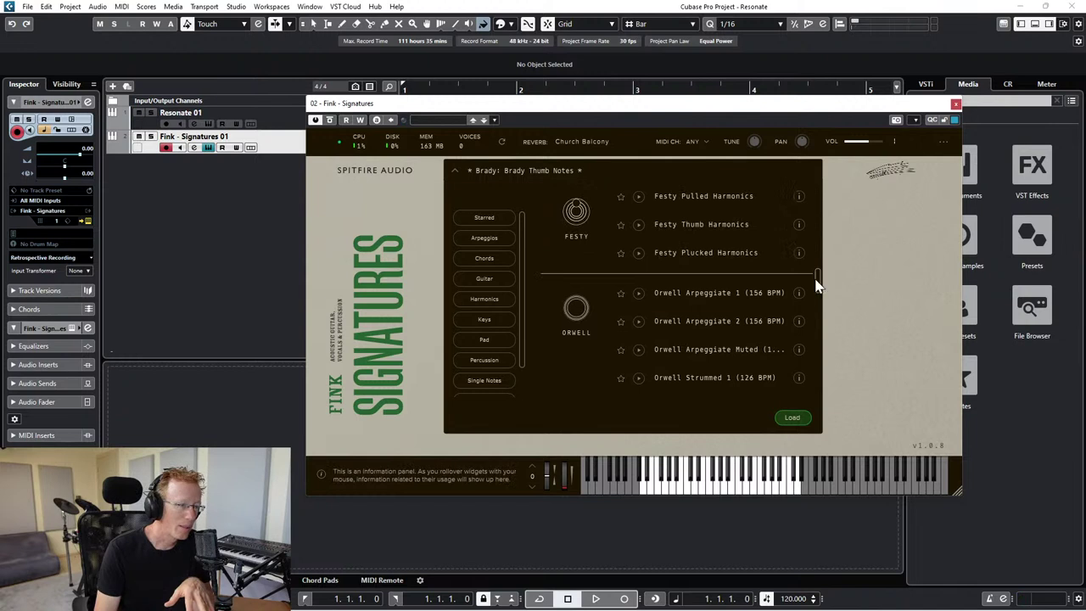
double_click(717, 300)
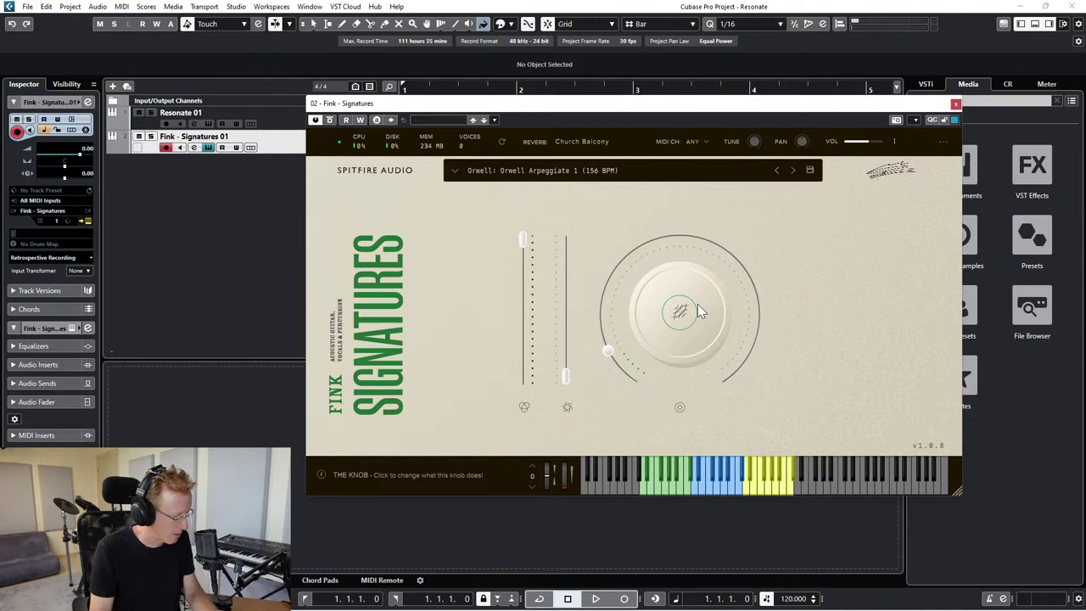
drag(698, 304, 594, 365)
click(698, 490)
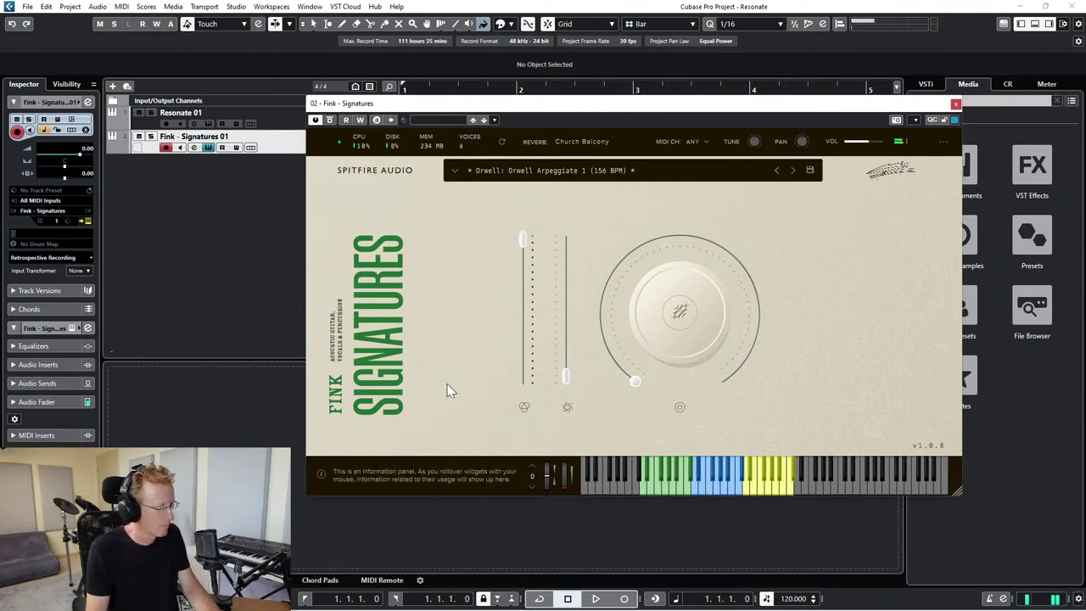
- Show the mixer's inserts below the project, open the Stereo Out Limiter, fine-tune its input gain and close it
click(138, 581)
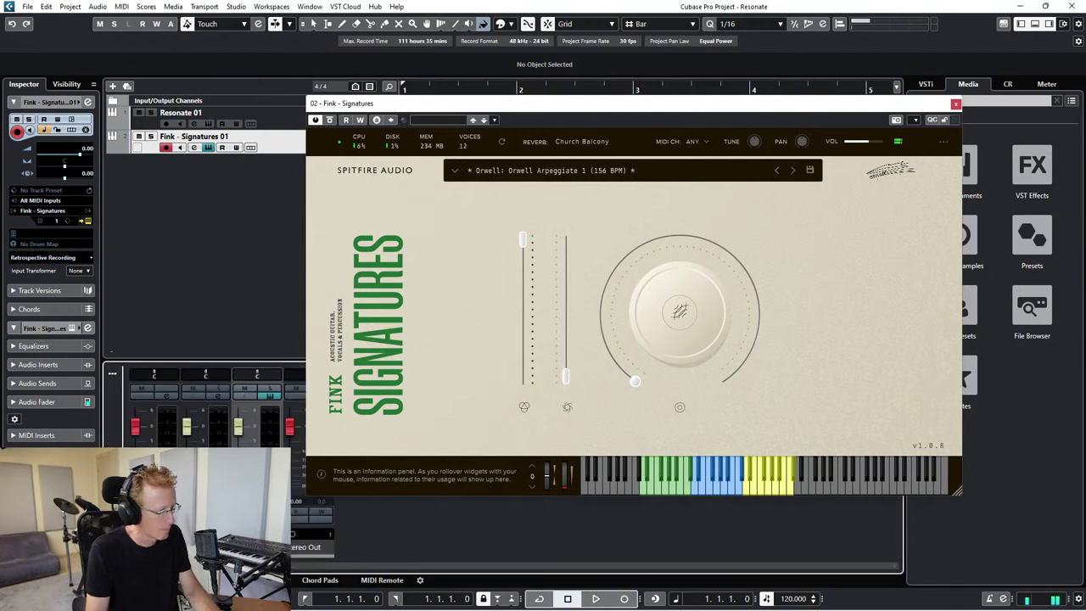
scroll(297, 426, up, 3)
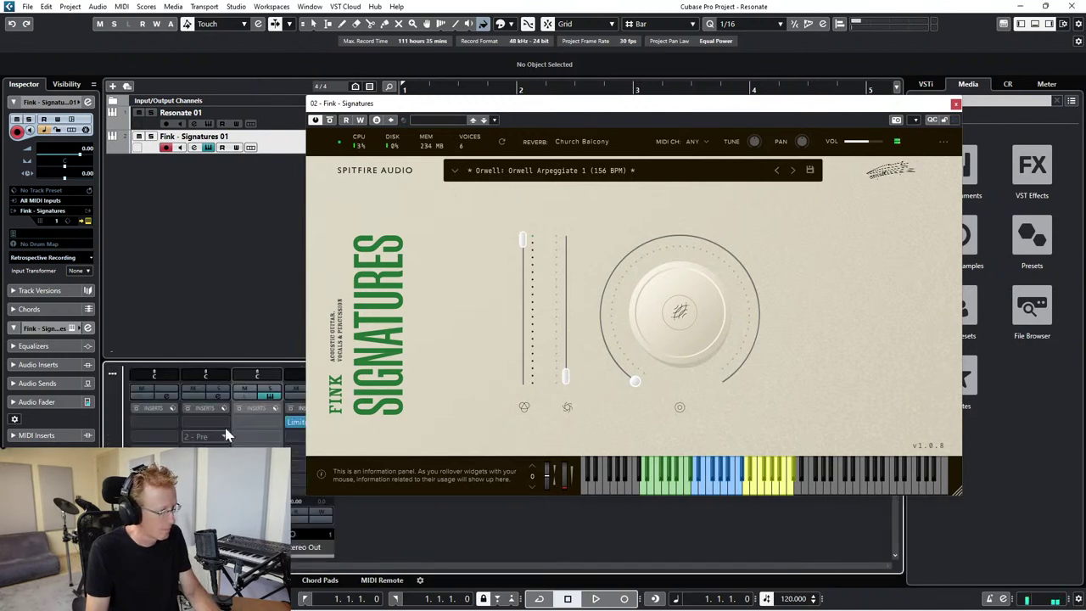
click(297, 424)
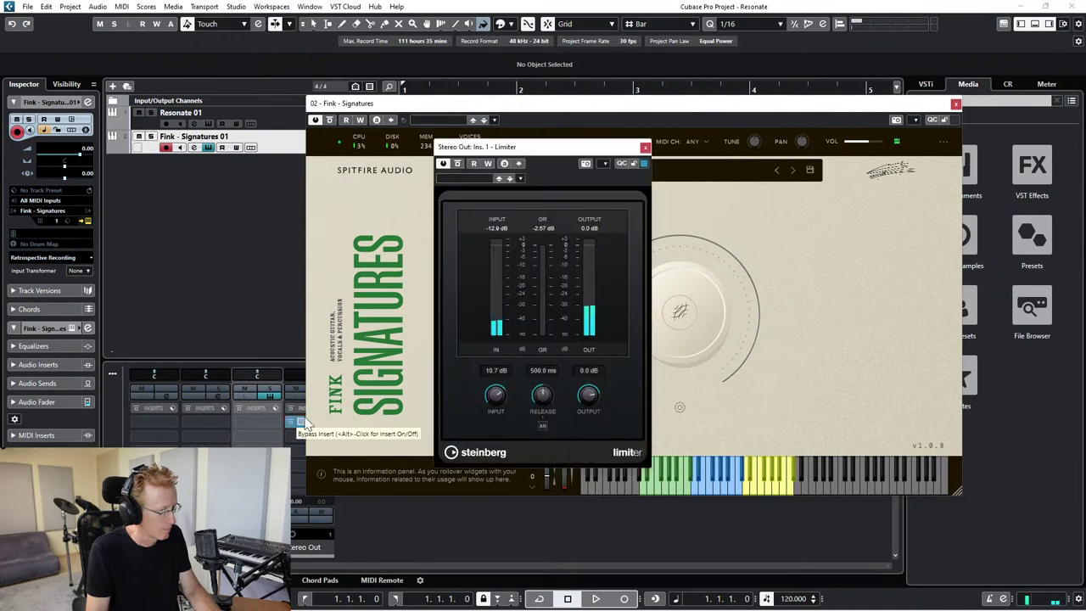
drag(487, 407, 487, 408)
click(646, 148)
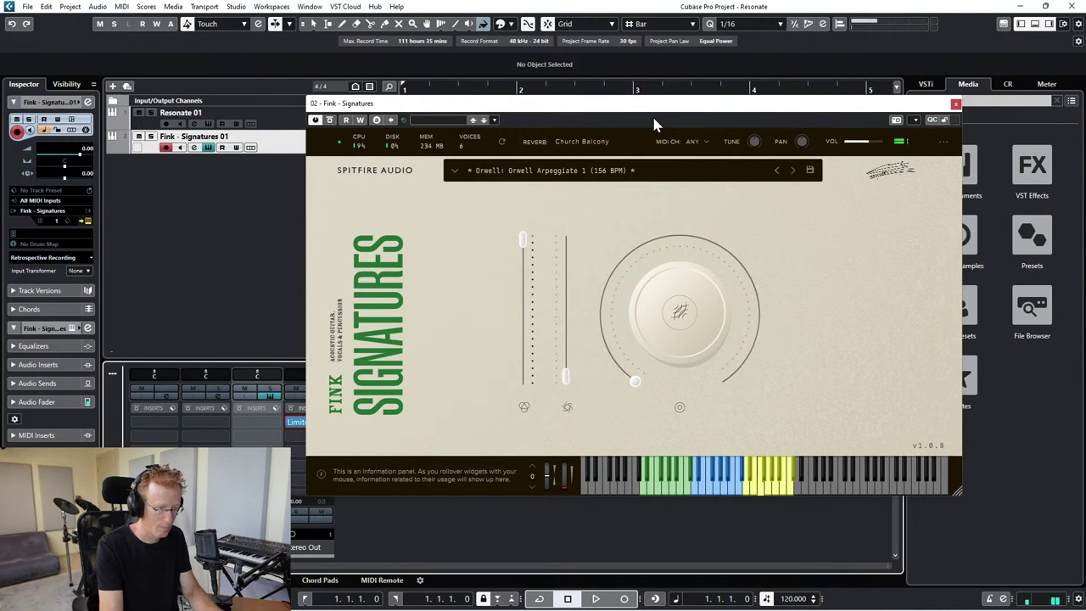
- Advance Fink - Signatures to the Orwell Arpeggiate 2 (156 BPM) preset, keeping the instrument window in view
click(793, 171)
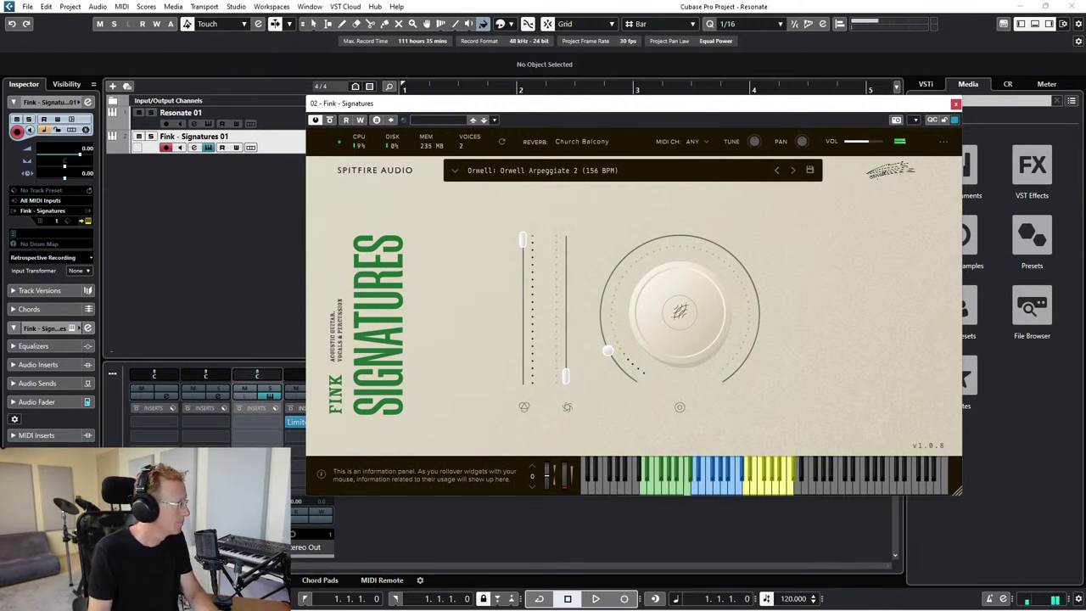
click(957, 104)
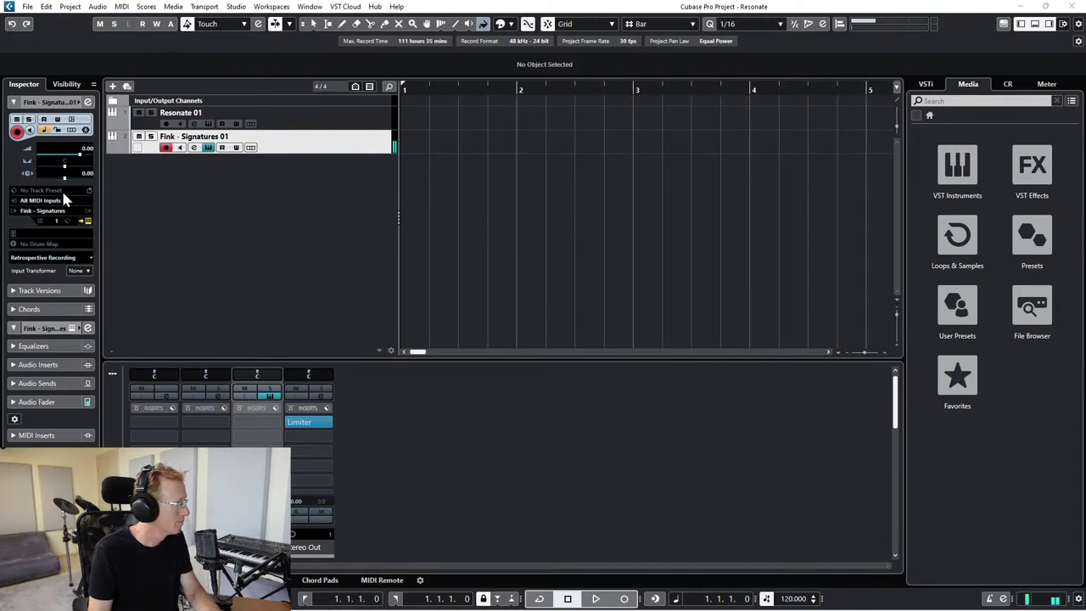
click(541, 5)
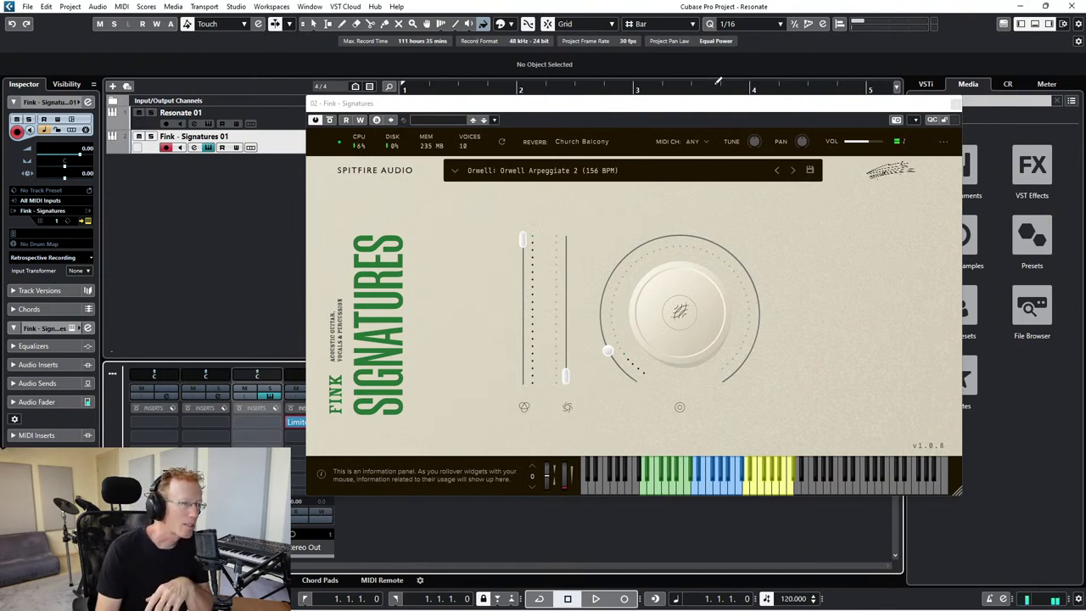
- Browse the Orwell presets in Fink - Signatures and load Orwell Two Finger Chords
click(532, 173)
scroll(716, 348, down, 8)
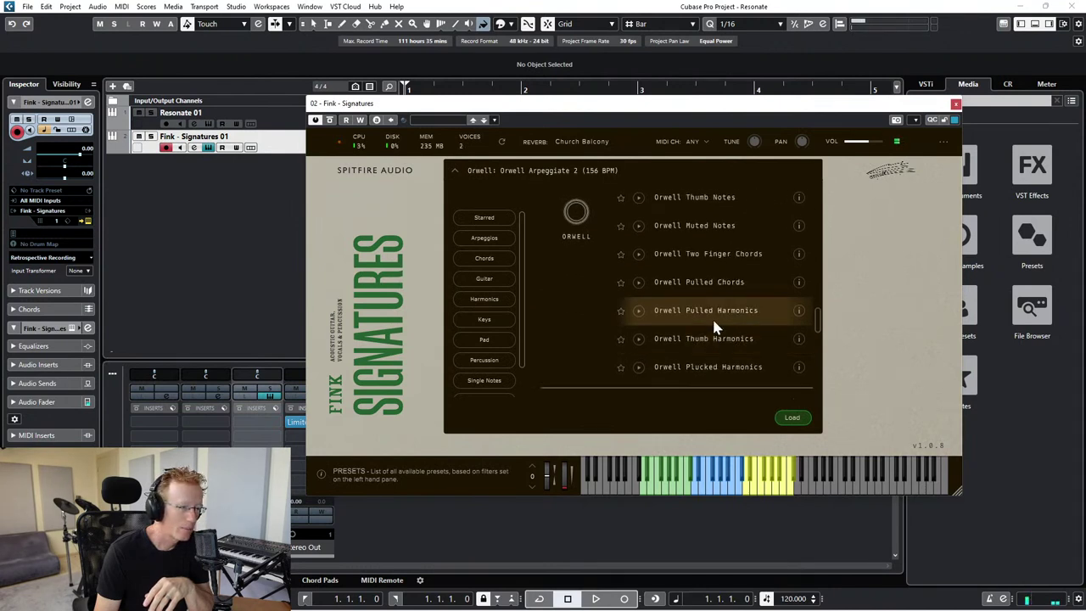
double_click(726, 254)
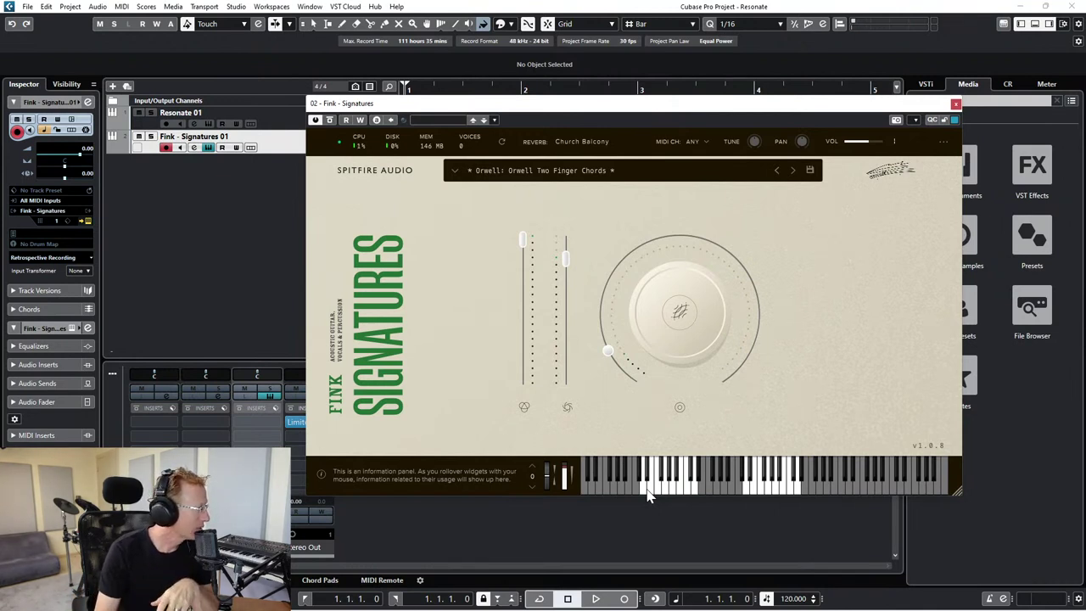
mouse_move(523, 329)
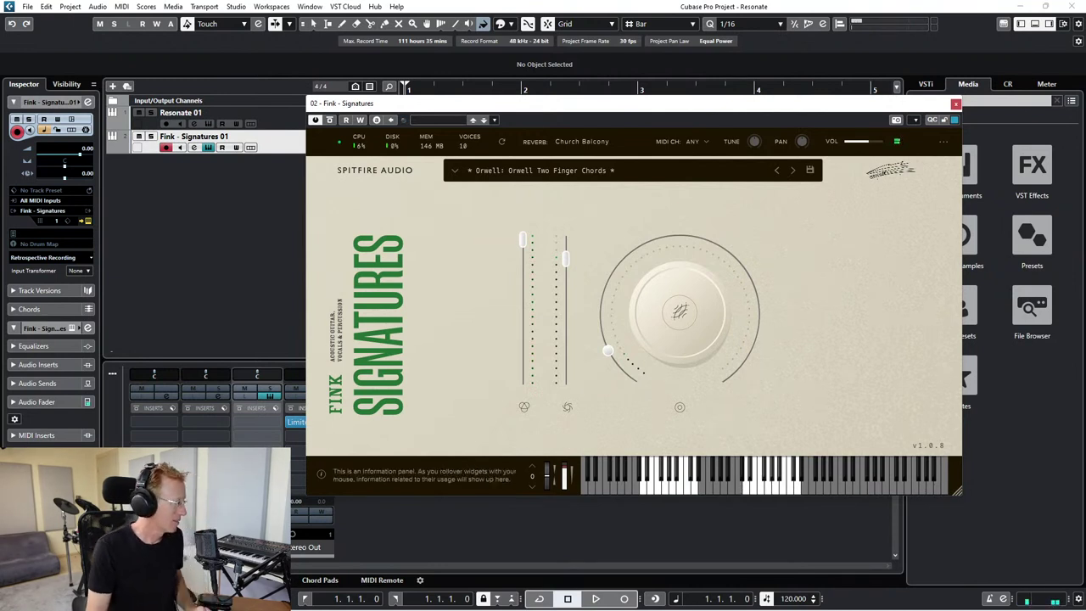
key(ctrl+w)
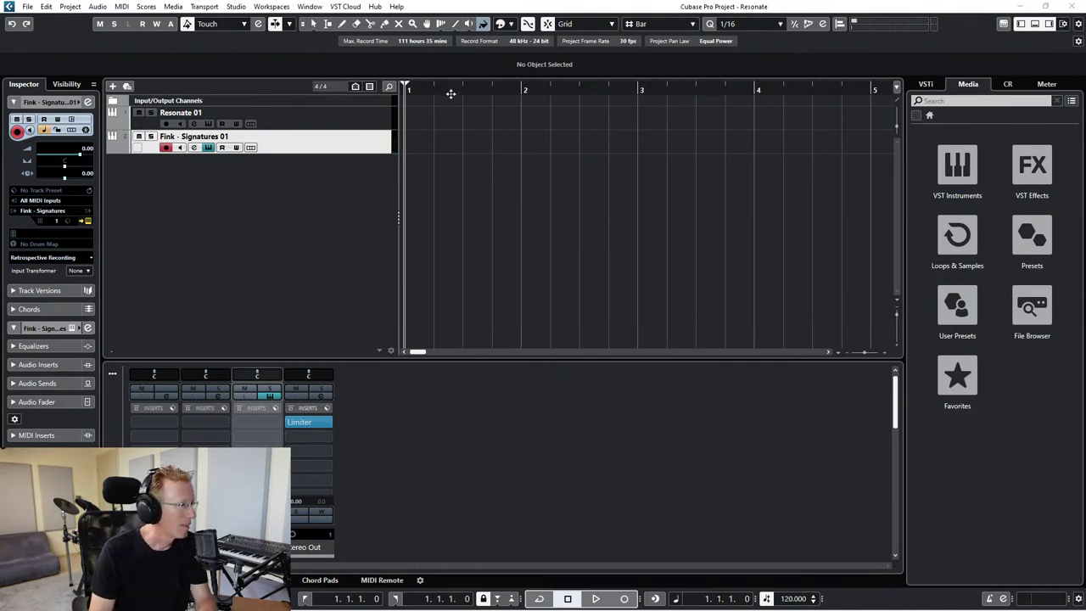
click(493, 4)
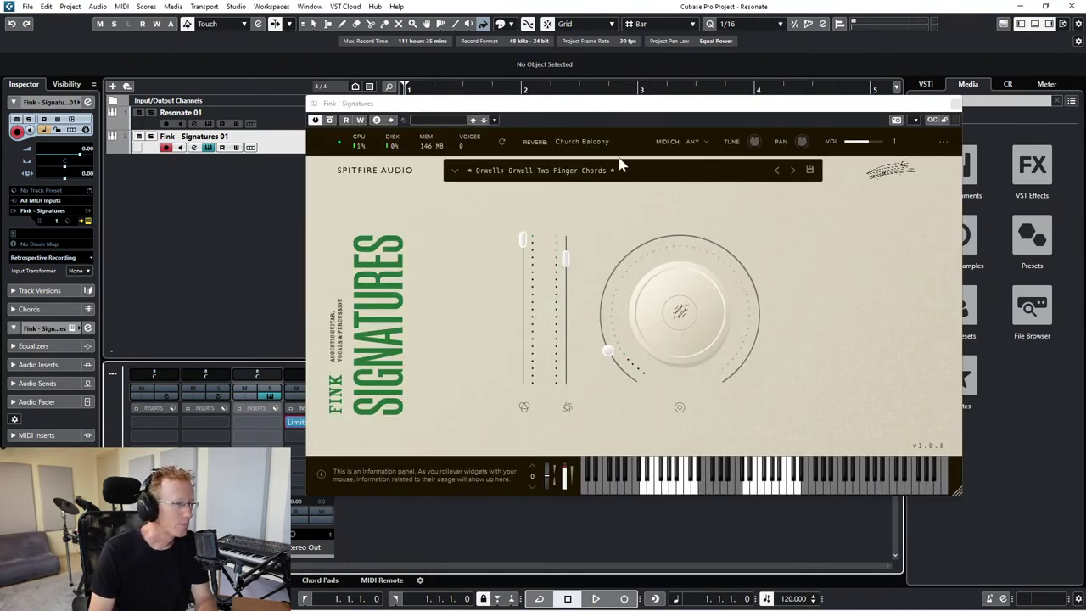
- Route the Stereo Out bus to the Music L and Music R device ports in the audio connections
mouse_move(517, 108)
mouse_down()
mouse_move(530, 137)
mouse_move(529, 105)
mouse_up()
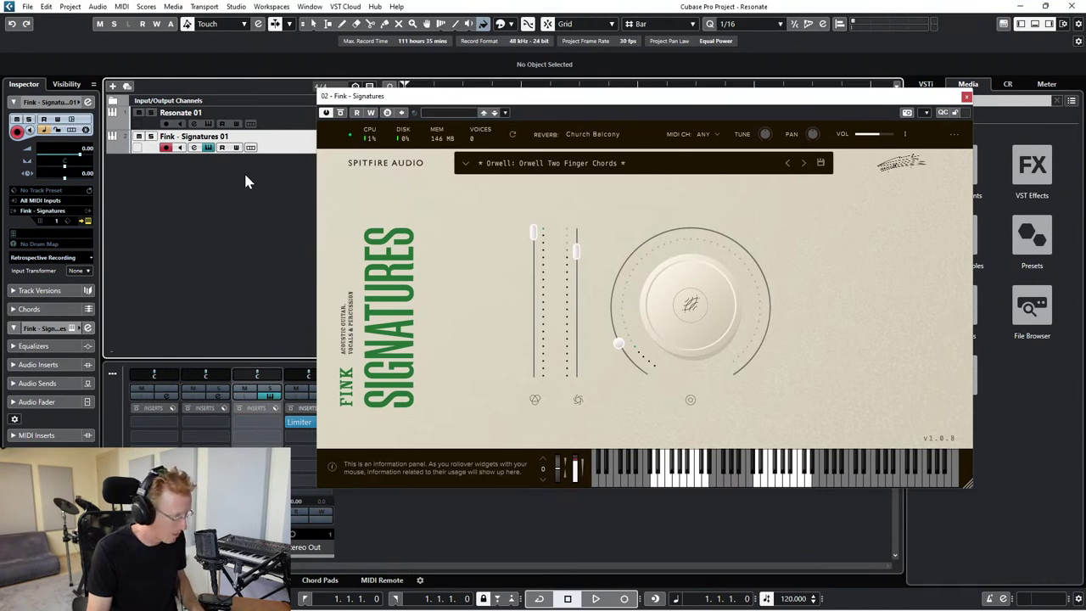
key(F4)
drag(411, 103, 599, 260)
click(594, 151)
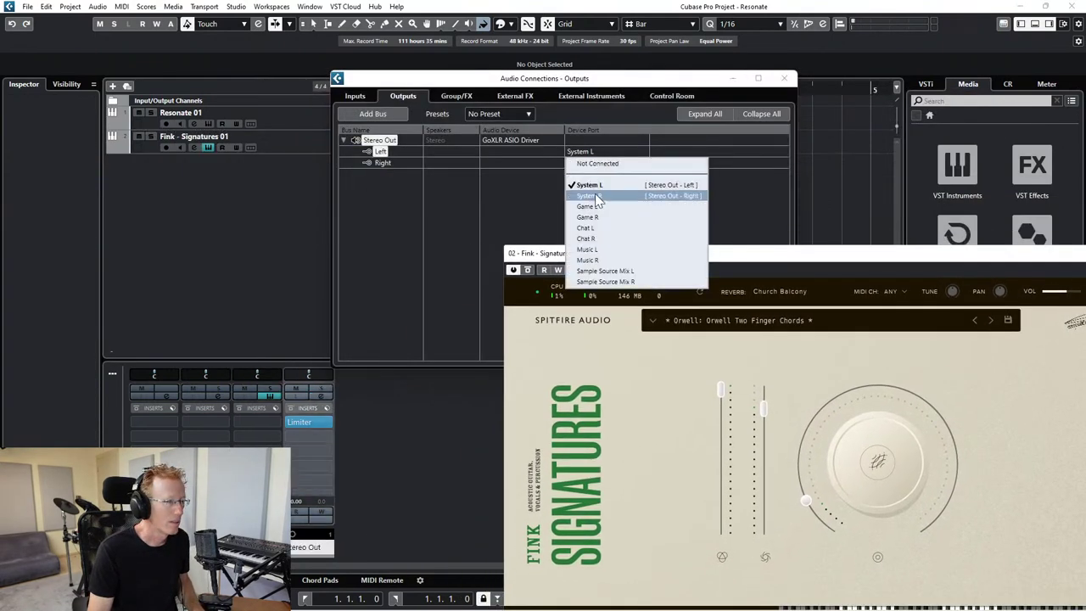
click(599, 249)
click(596, 162)
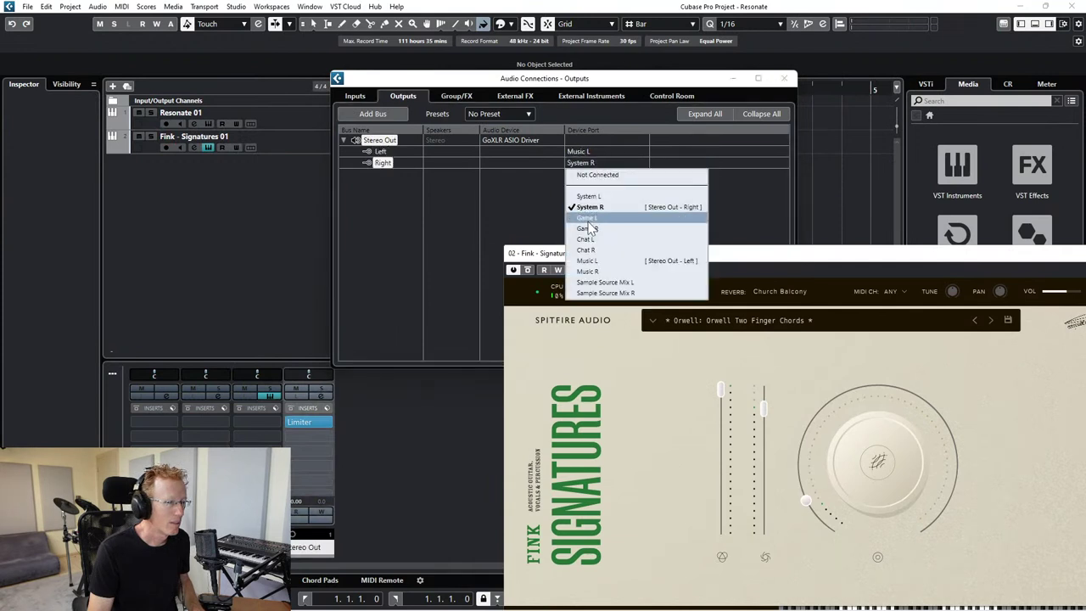
click(591, 272)
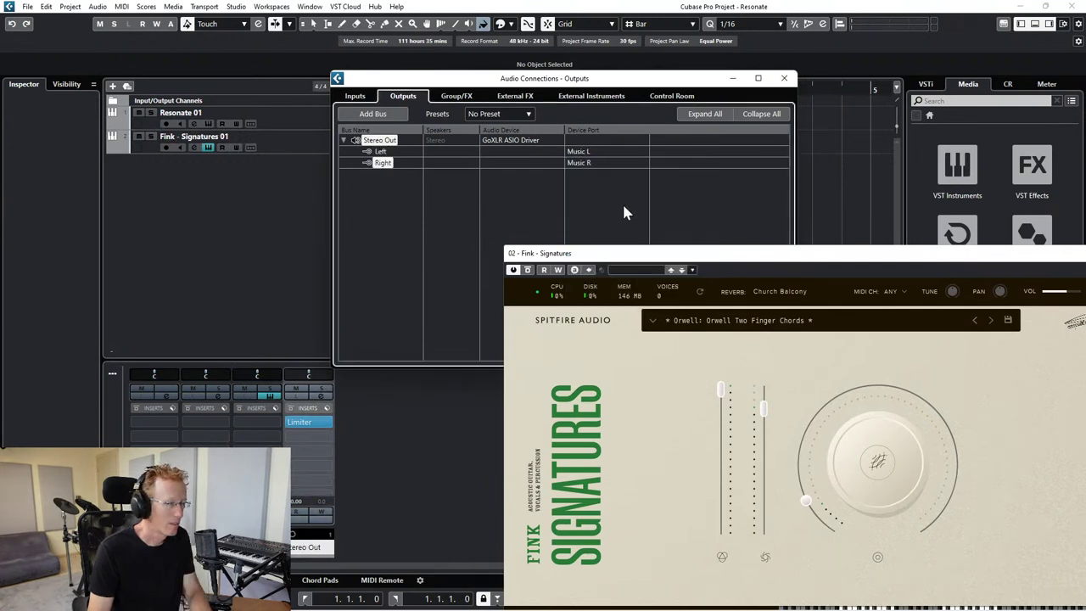
click(297, 146)
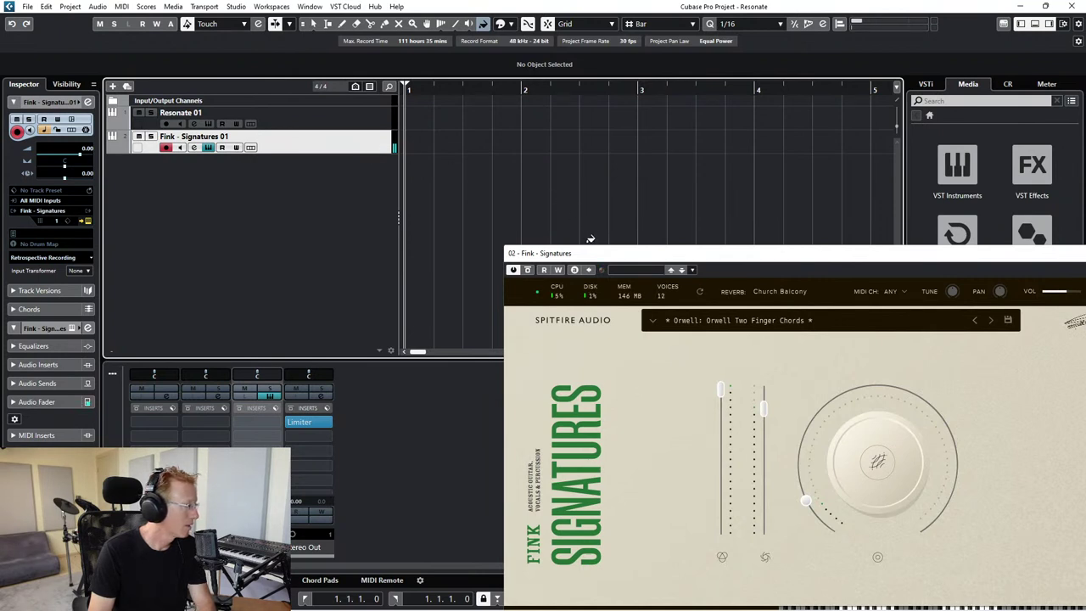
- Bring the Fink - Signatures window back into full view and load the Orwell Thumb Notes preset
drag(611, 257, 430, 135)
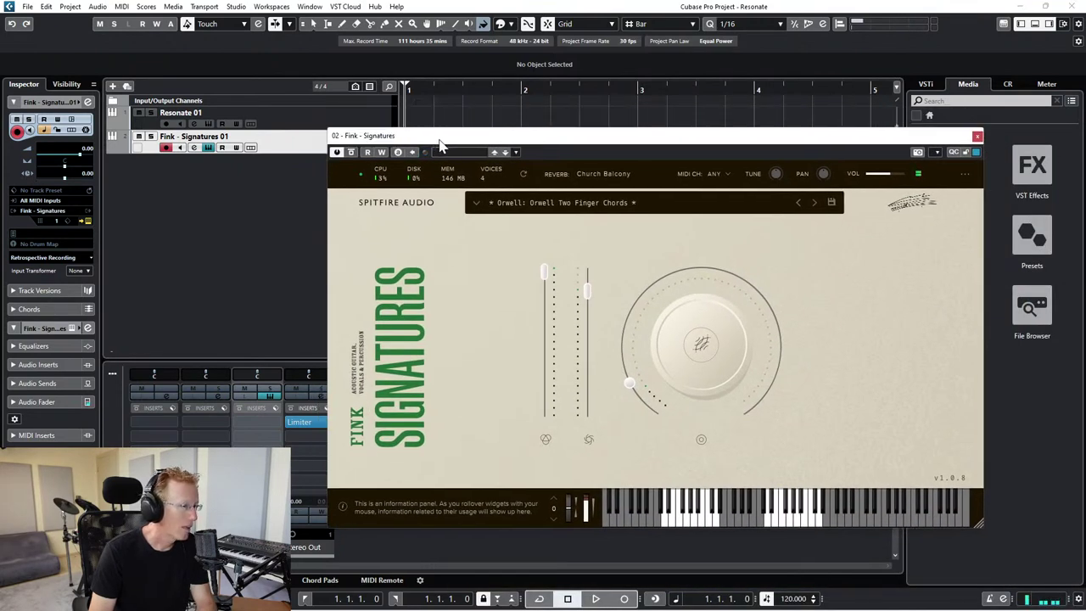
click(585, 195)
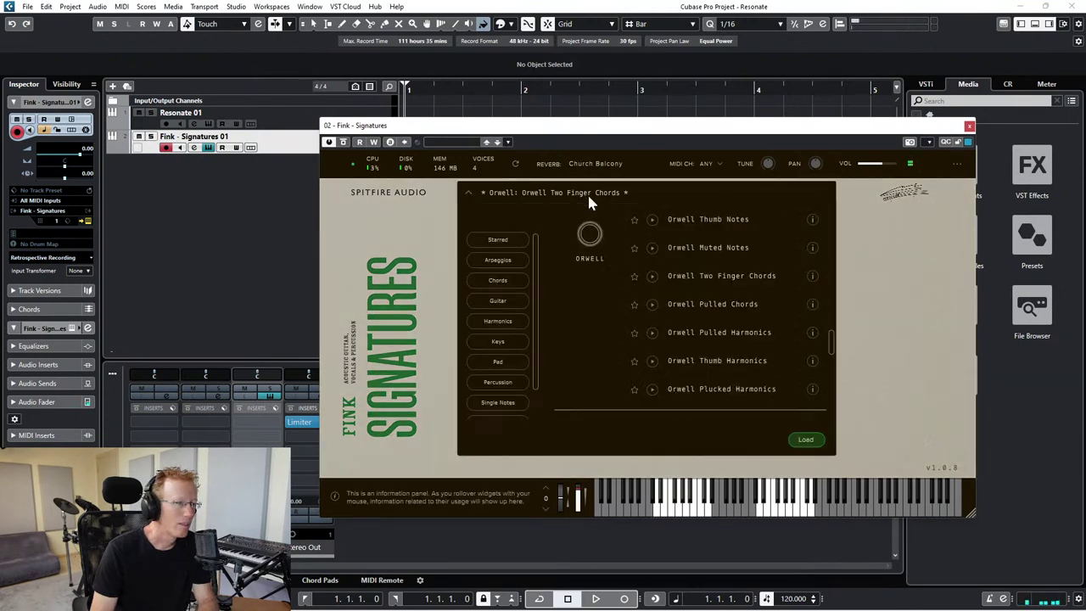
double_click(726, 220)
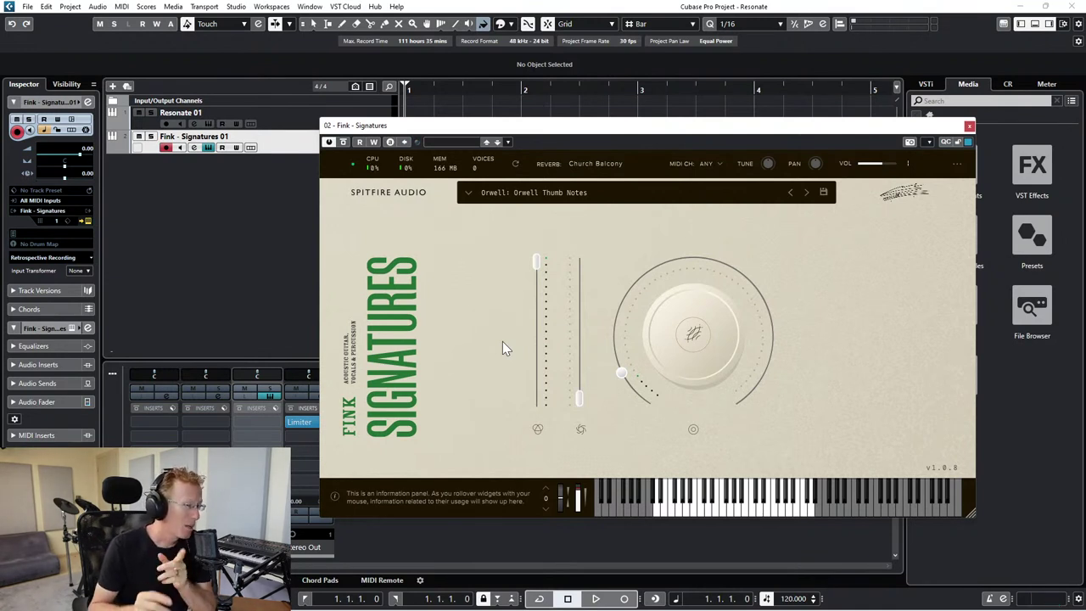
mouse_move(414, 604)
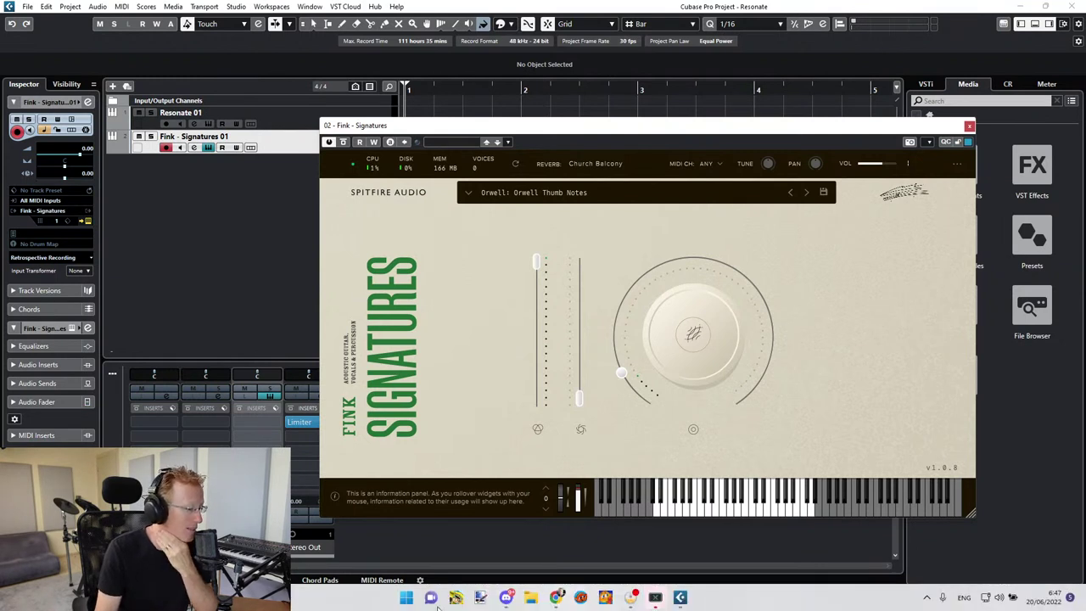
click(557, 601)
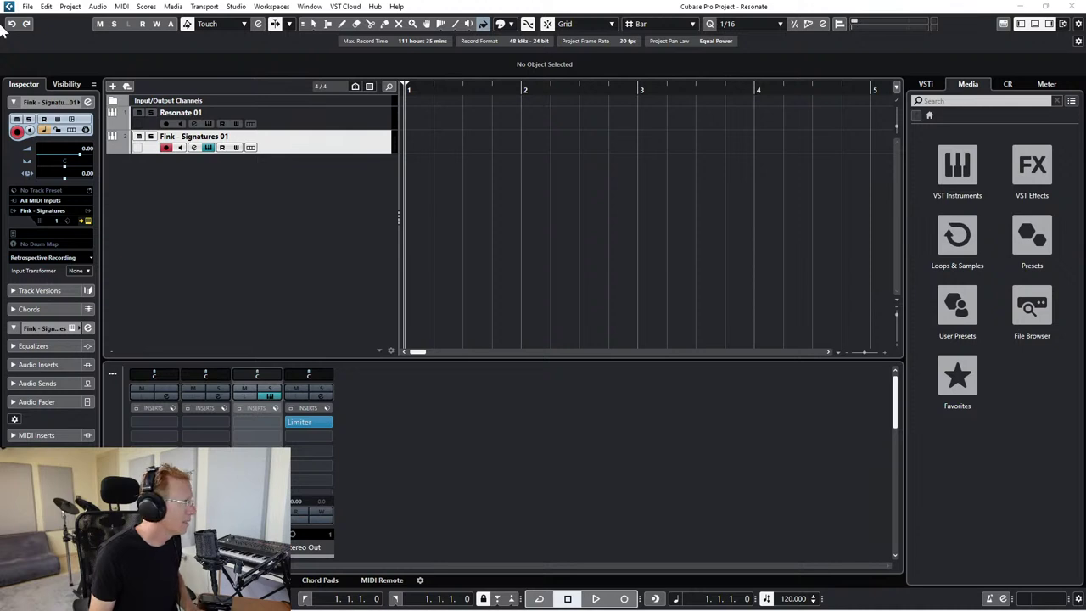
double_click(370, 141)
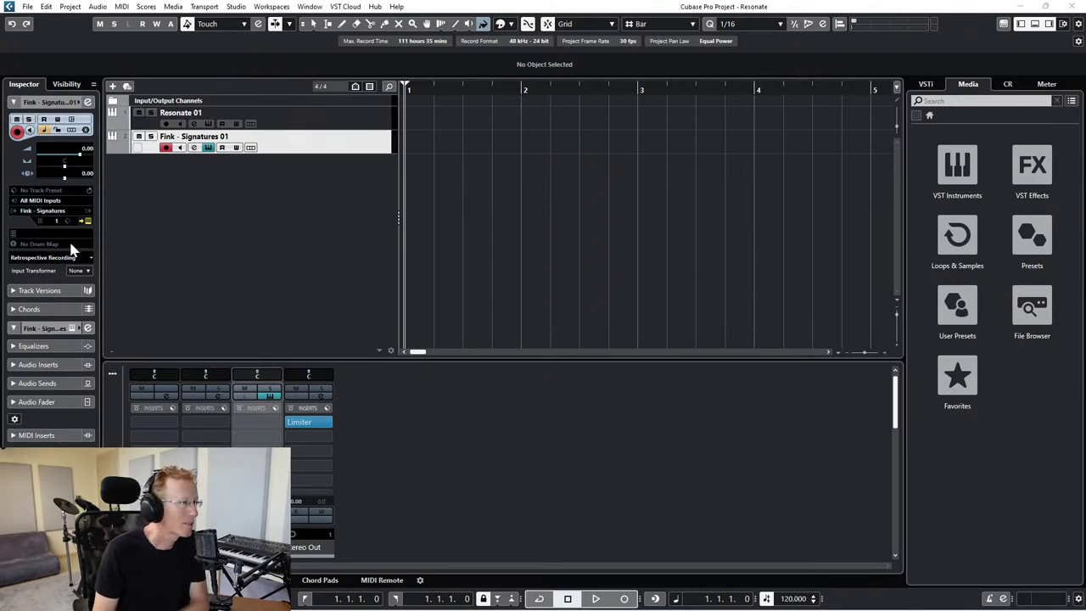
click(250, 148)
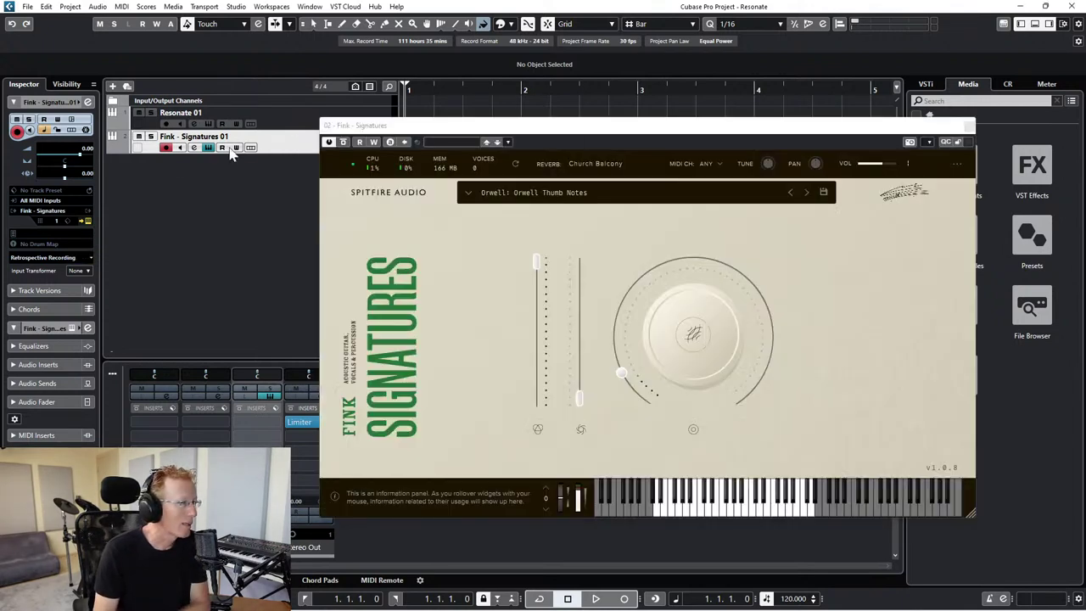
- Collapse the Fink - Signatures track's basic settings in the Inspector so its audio channel sections are within reach
click(56, 332)
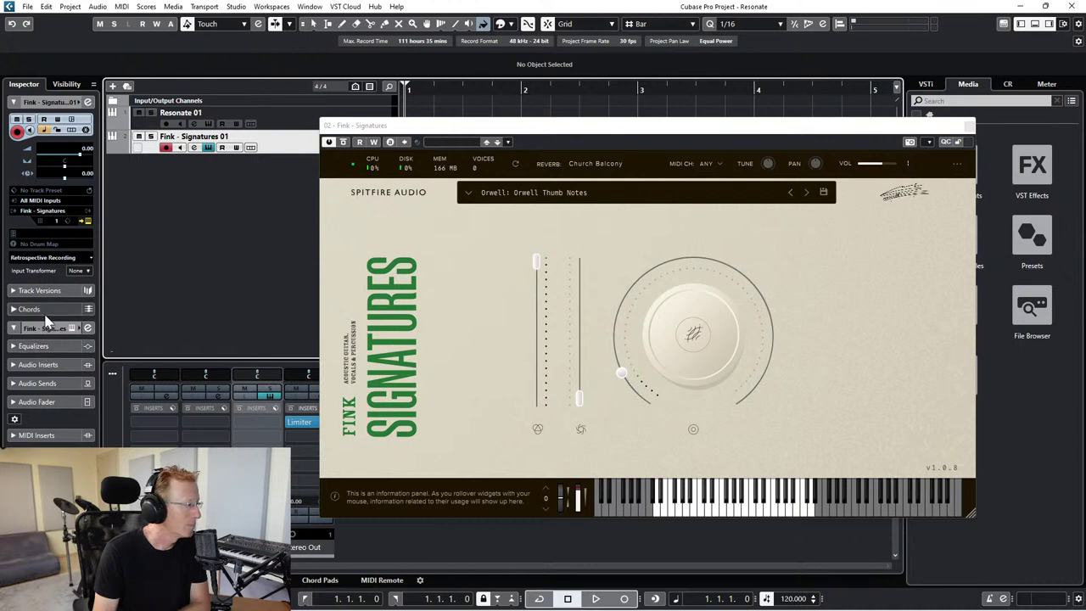
click(52, 158)
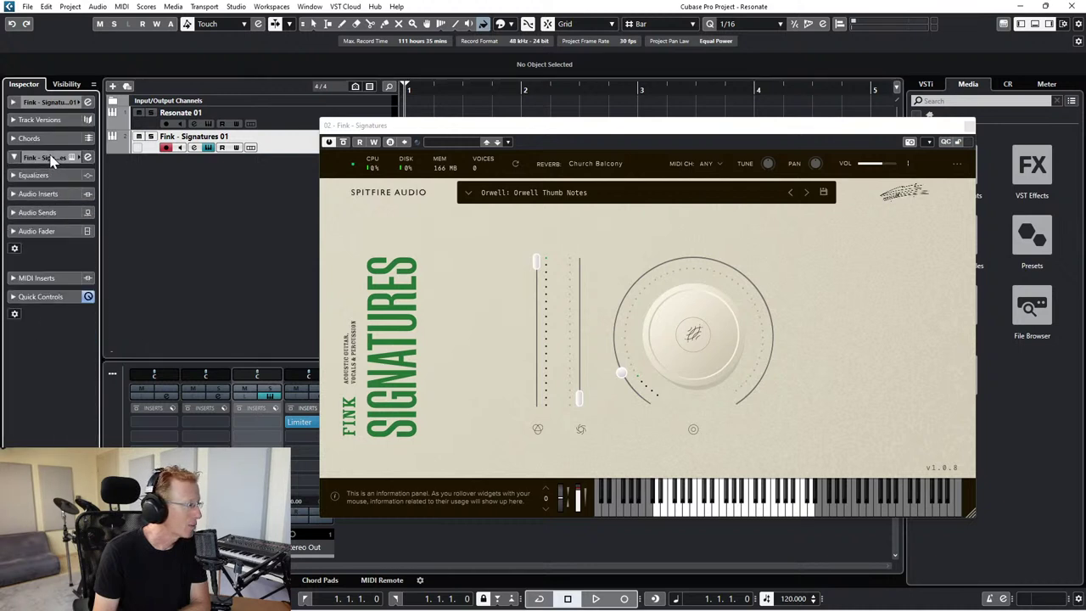
click(45, 158)
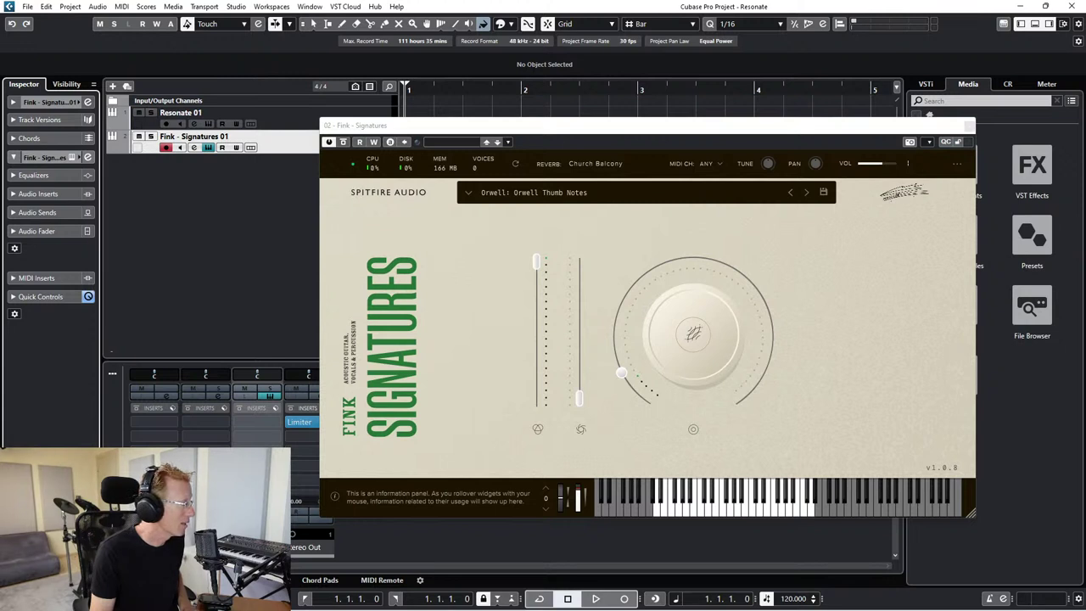
click(969, 126)
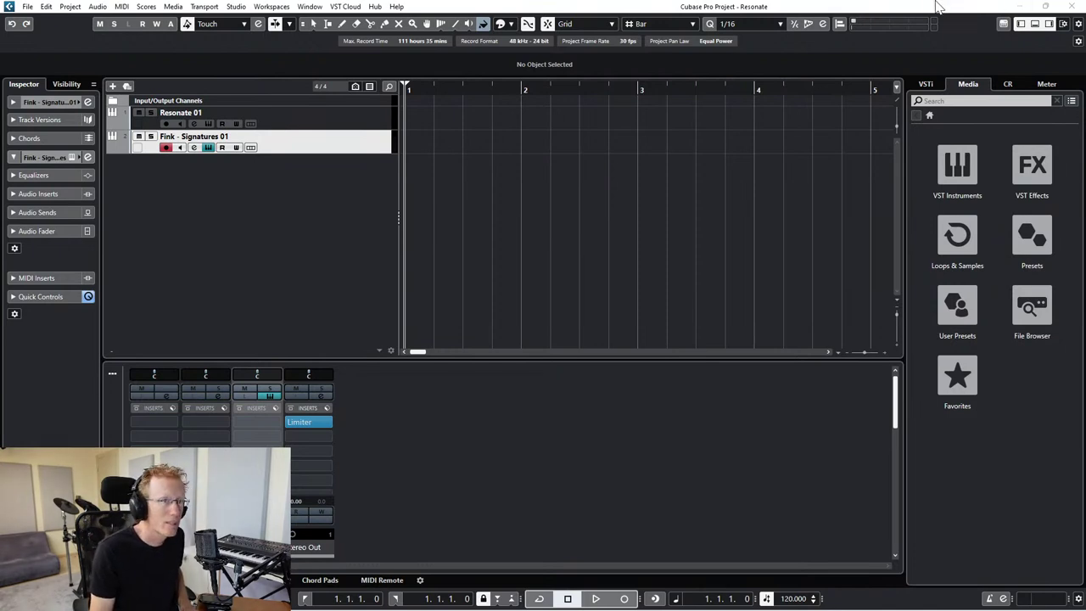
click(976, 5)
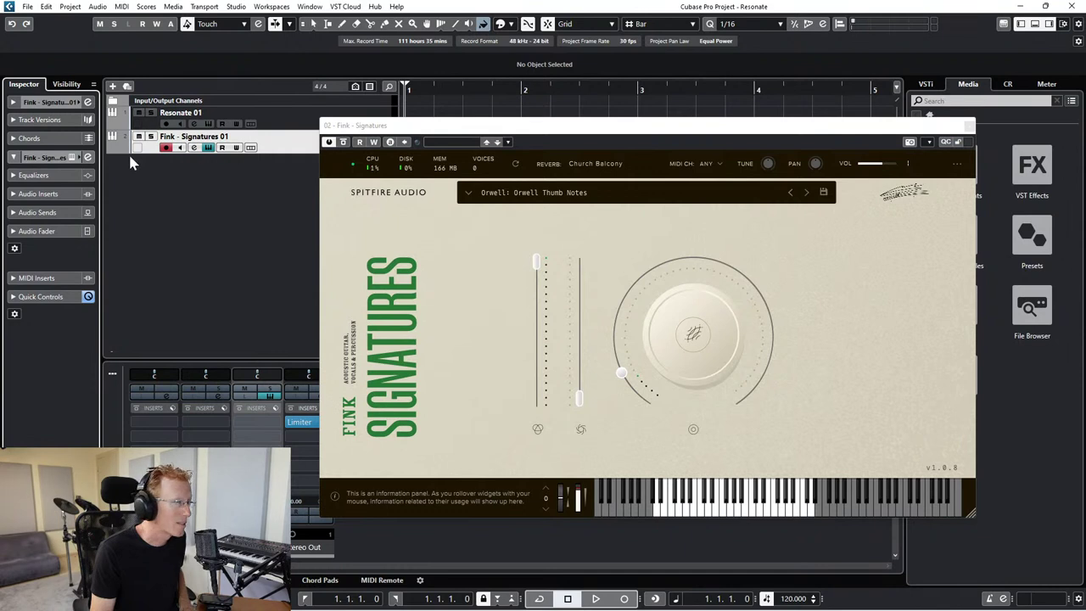
mouse_move(381, 607)
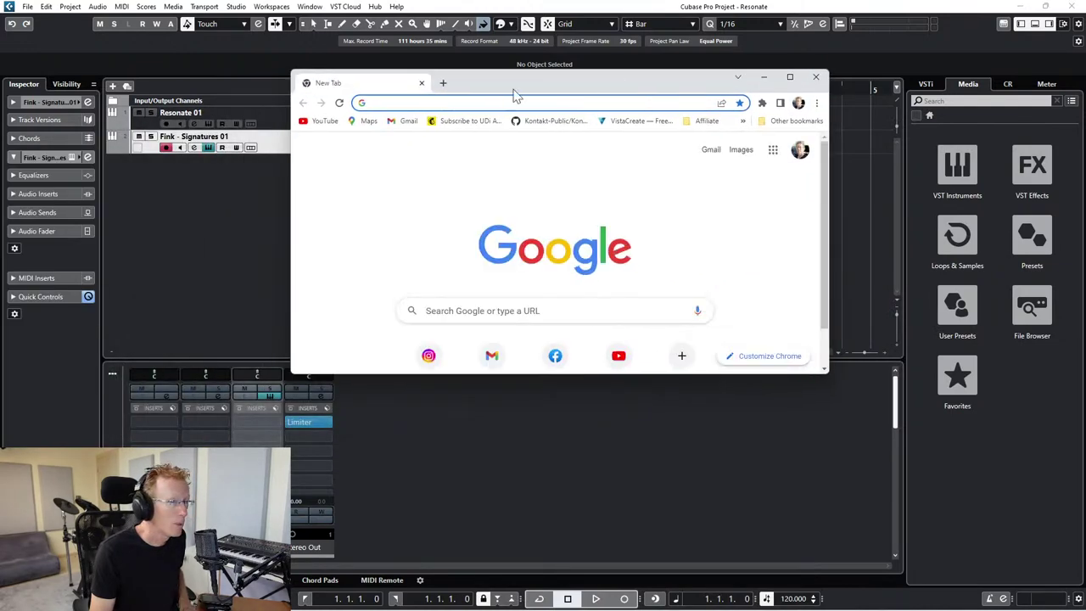
text(https://bit.ly/eventide-store)
key(Return)
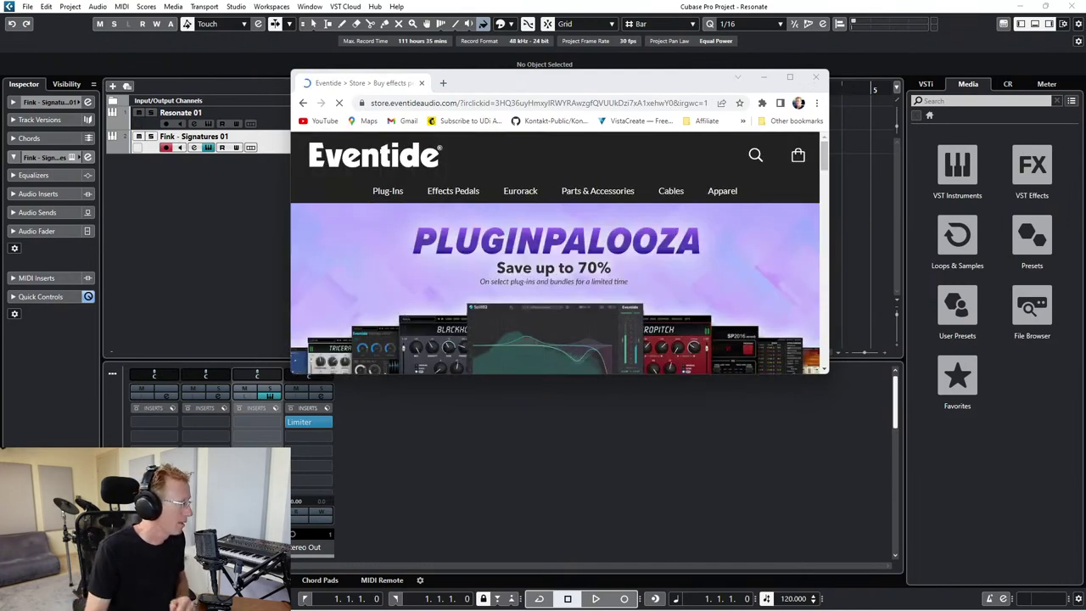
click(790, 77)
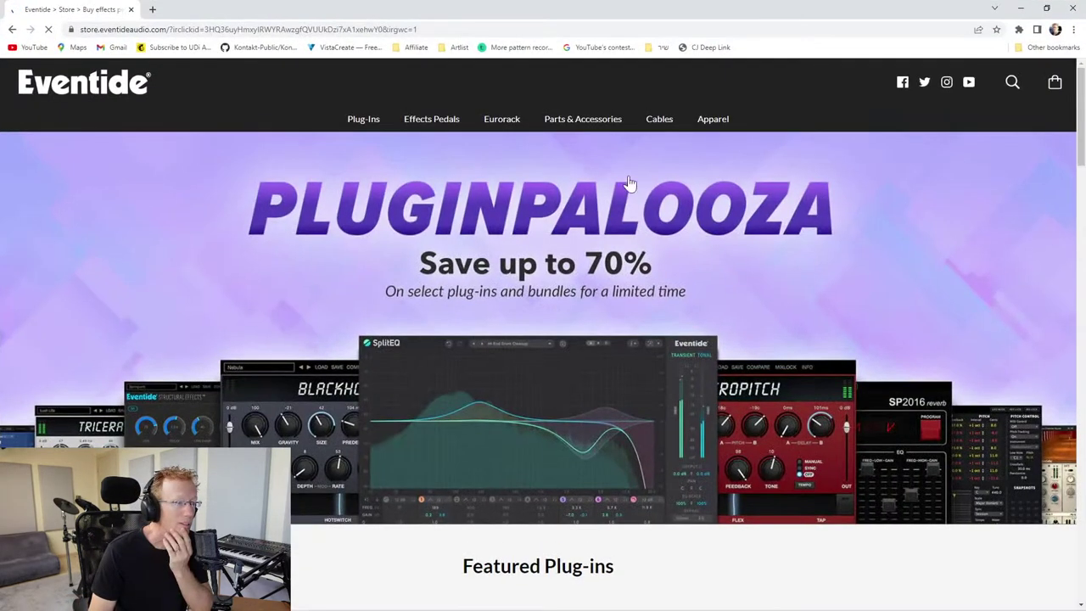
- Look through the Eventide store's Pluginpalooza sale, featured plug-ins and pedals, and return to Cubase
scroll(1069, 145, down, 5)
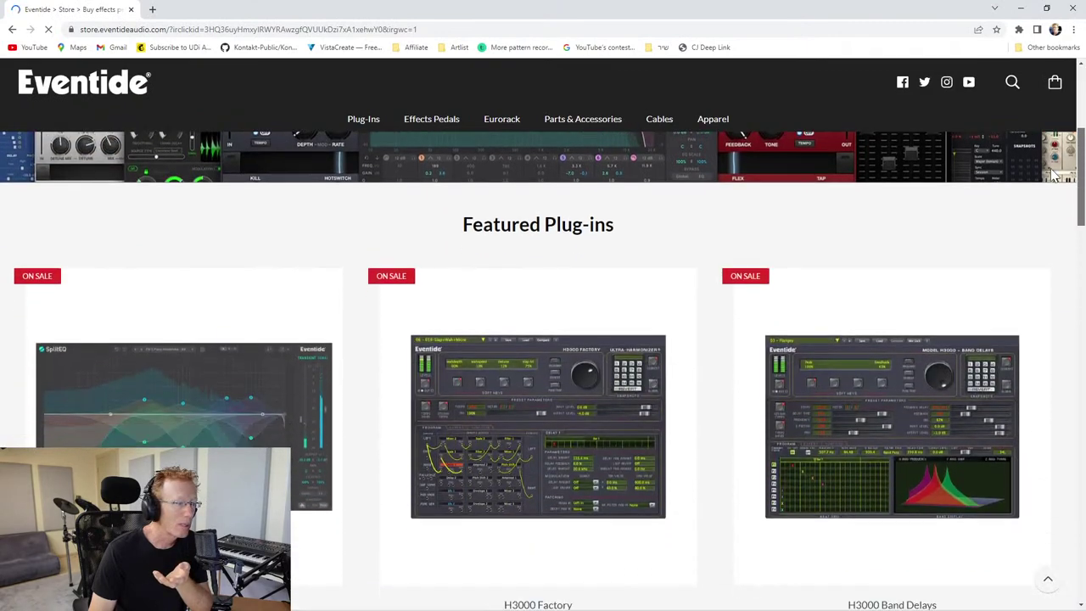
scroll(1061, 149, up, 3)
scroll(1061, 149, up, 3)
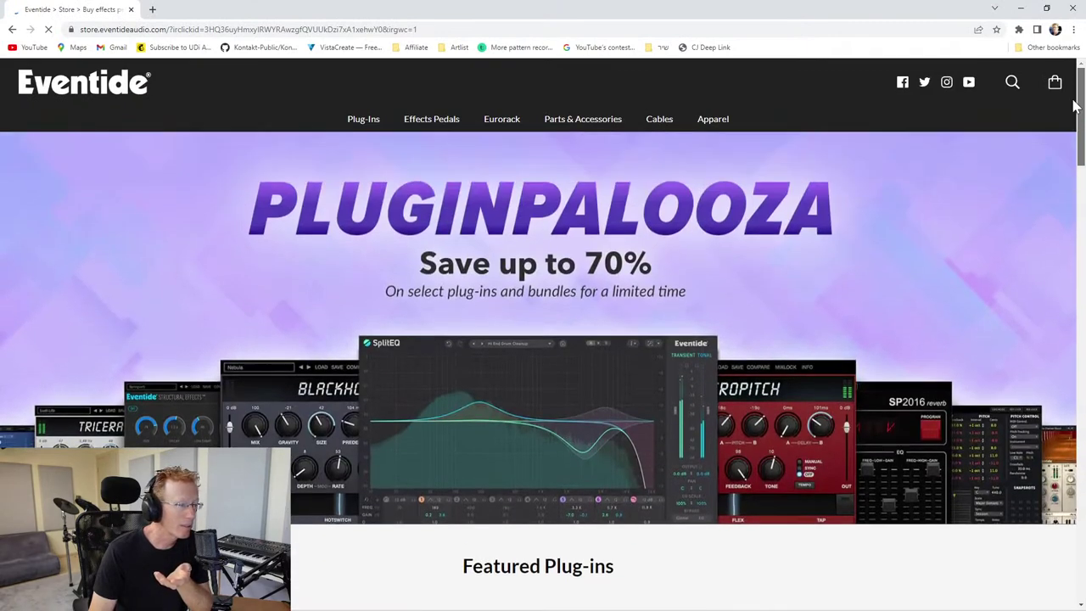
scroll(1056, 170, down, 7)
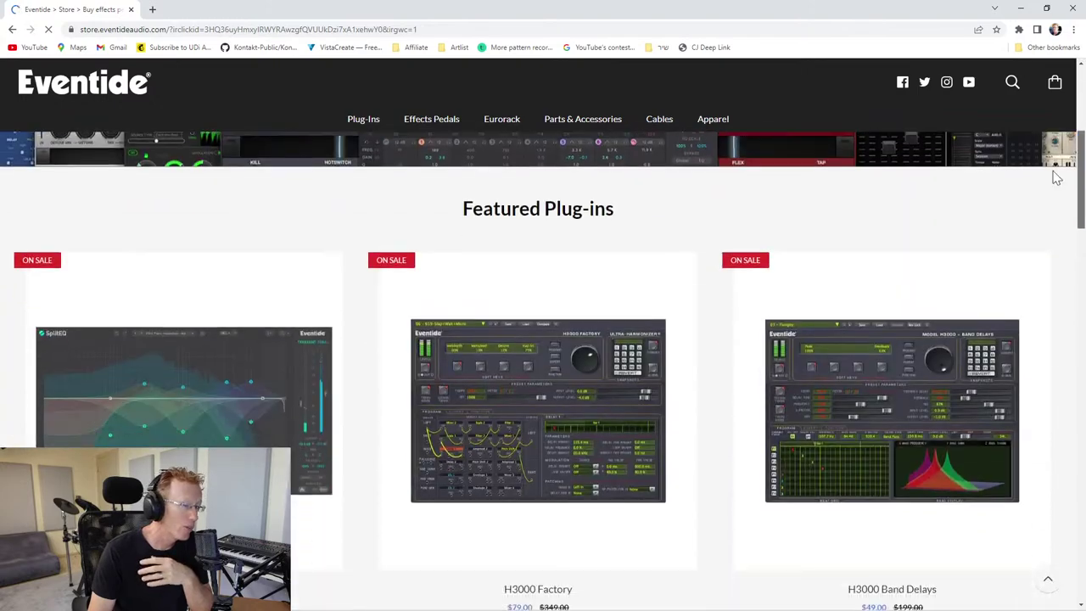
scroll(1026, 254, down, 8)
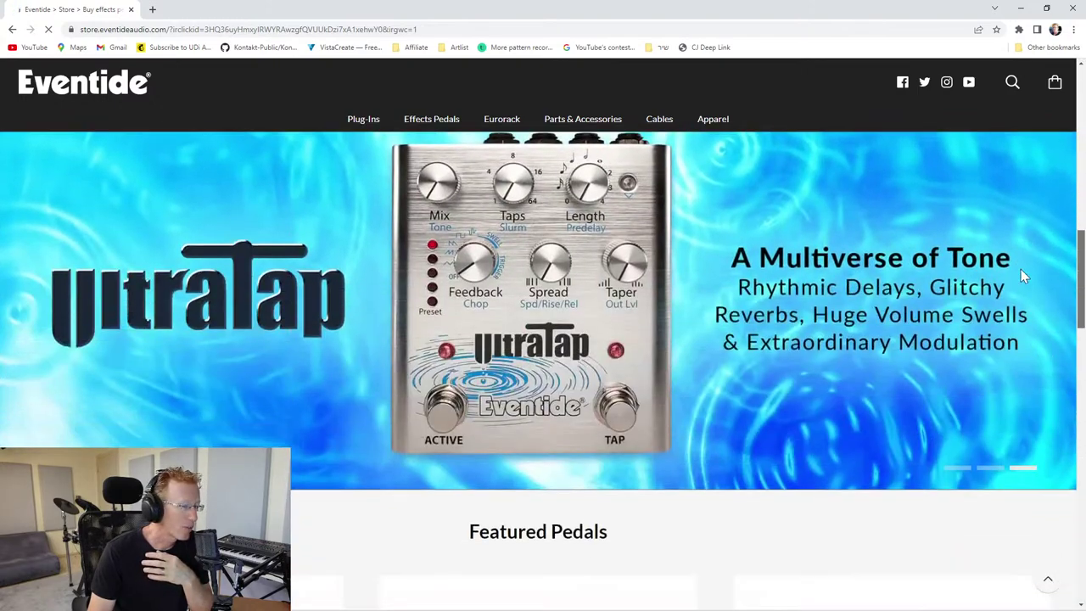
scroll(1060, 194, up, 15)
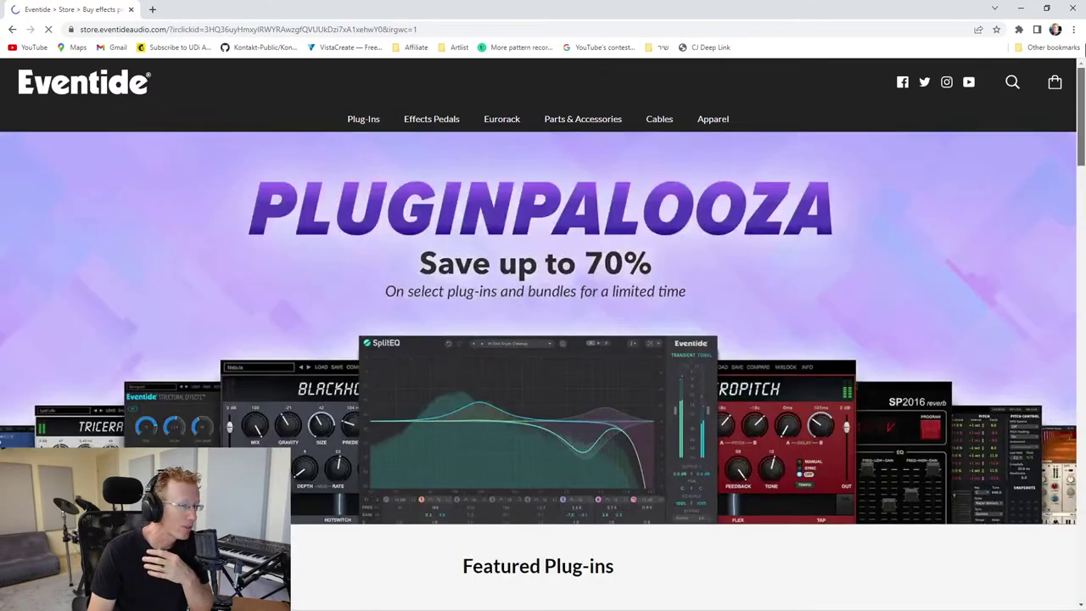
click(1021, 9)
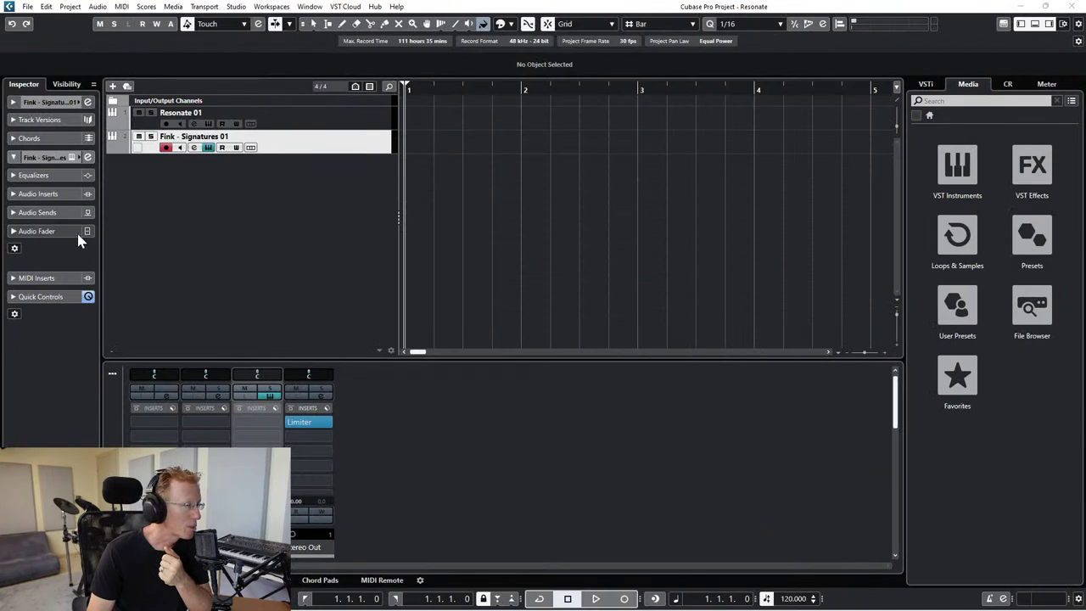
- Insert Eventide's 2016 Stereo Room reverb in the first audio insert slot of the Fink - Signatures track
click(47, 194)
click(47, 195)
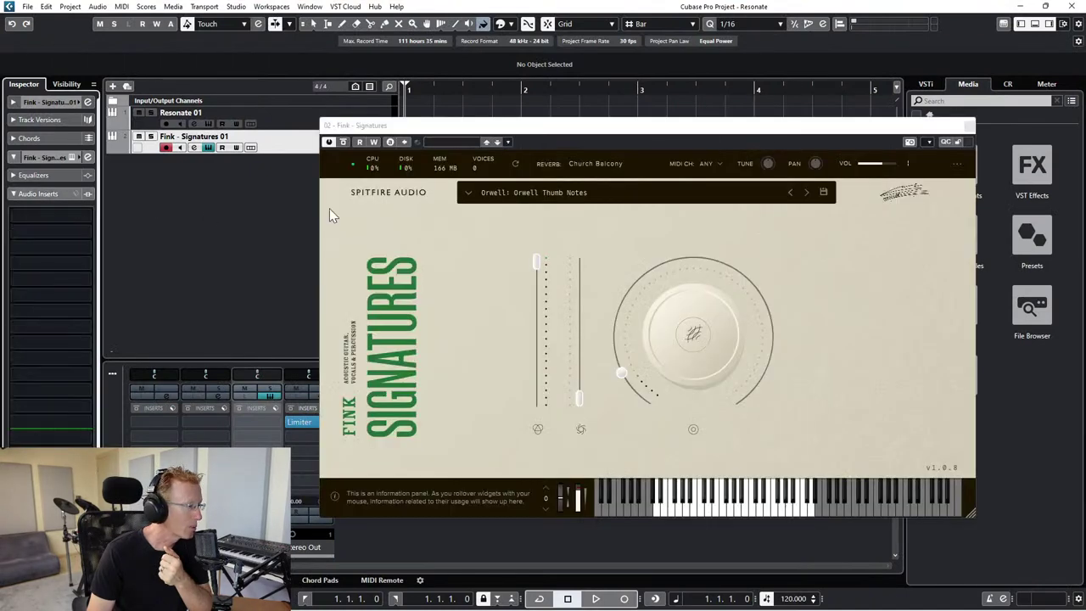
click(79, 221)
scroll(85, 356, down, 5)
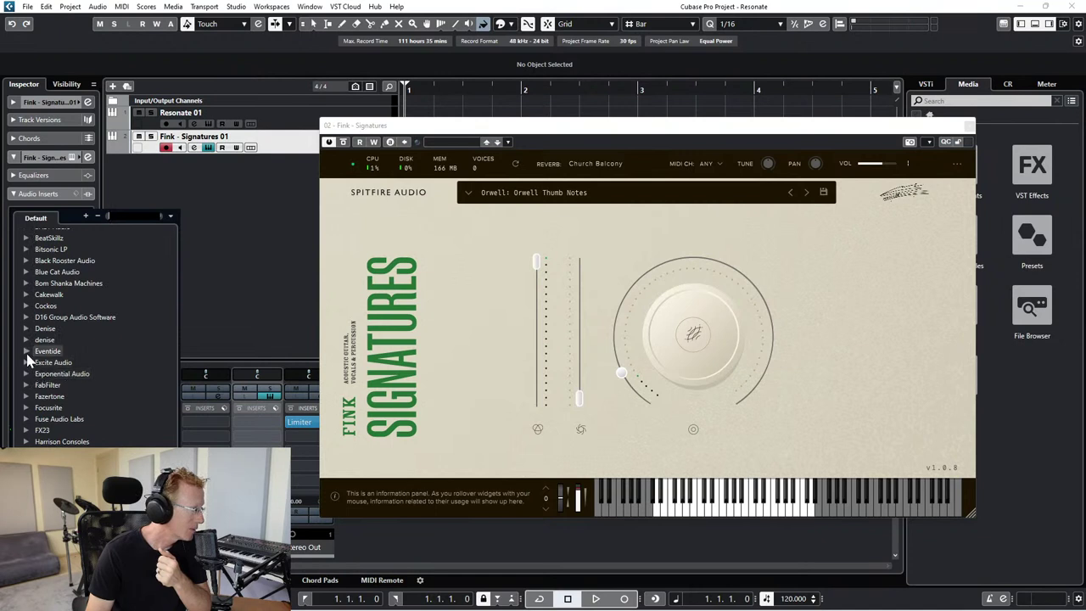
click(27, 352)
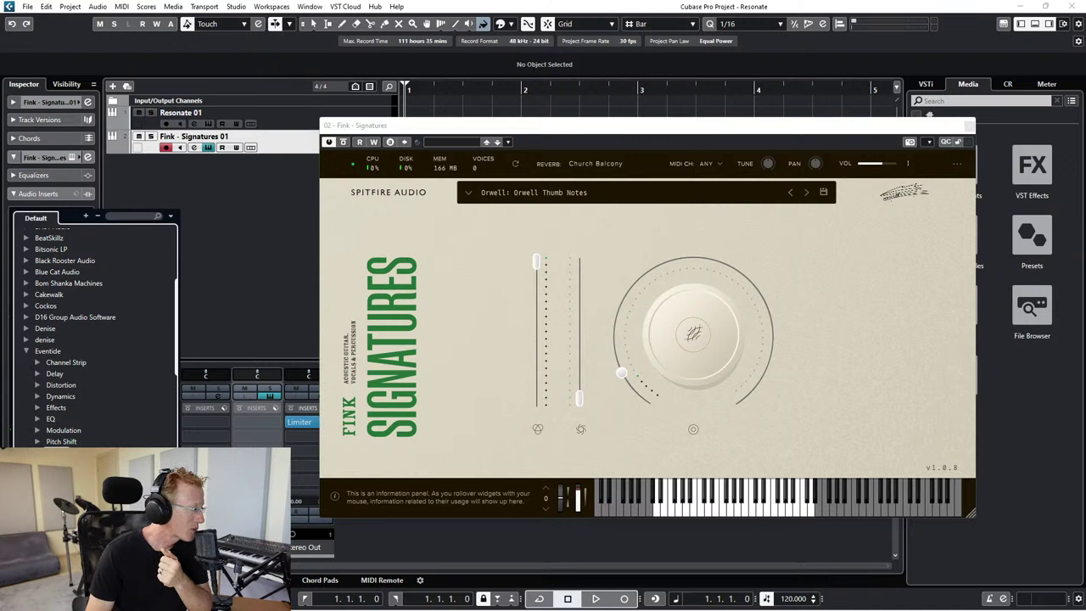
scroll(72, 442, down, 1)
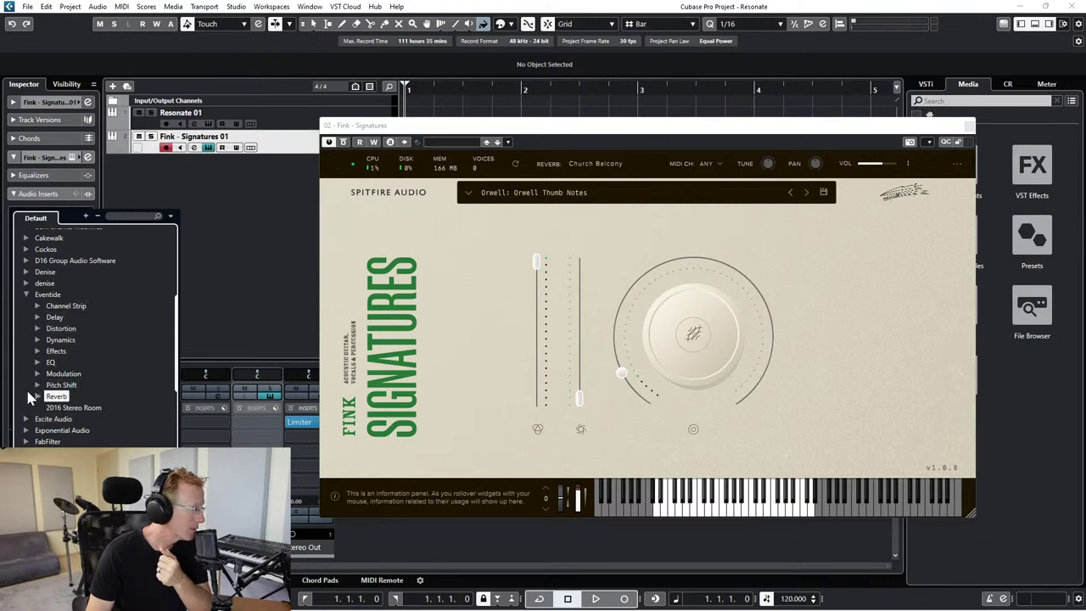
click(66, 407)
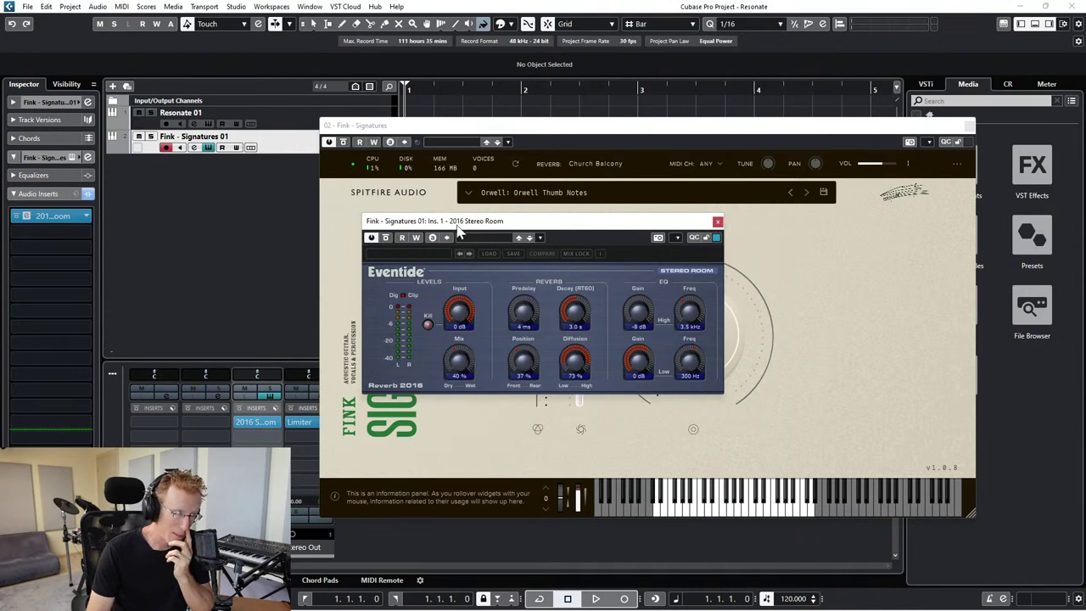
drag(507, 229, 552, 211)
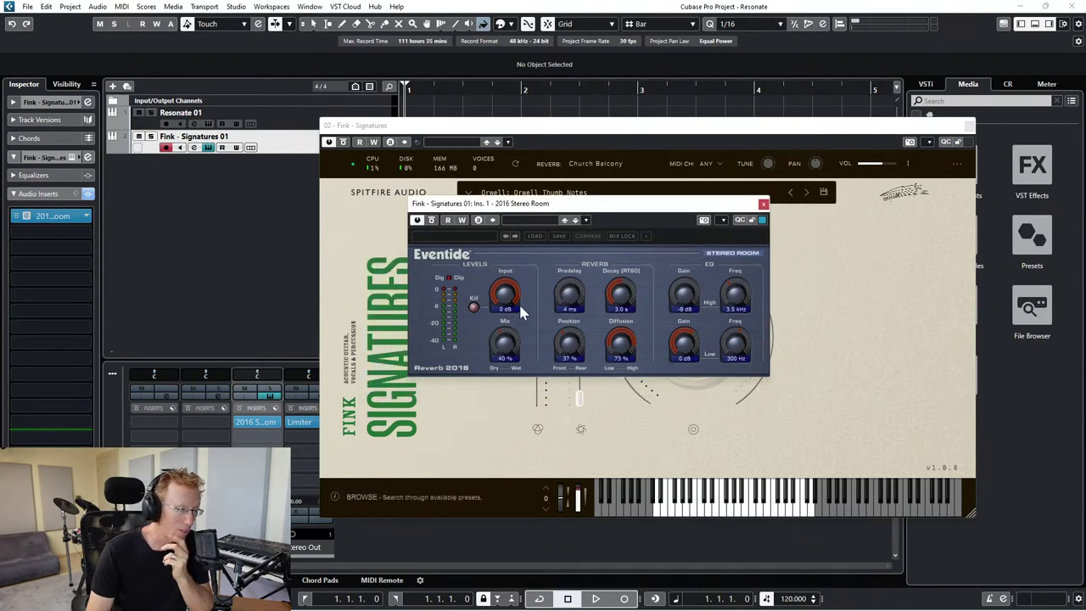
- Search the plug-ins for 2016 and put Eventide's SP2016 Reverb in the track's first insert slot
click(91, 225)
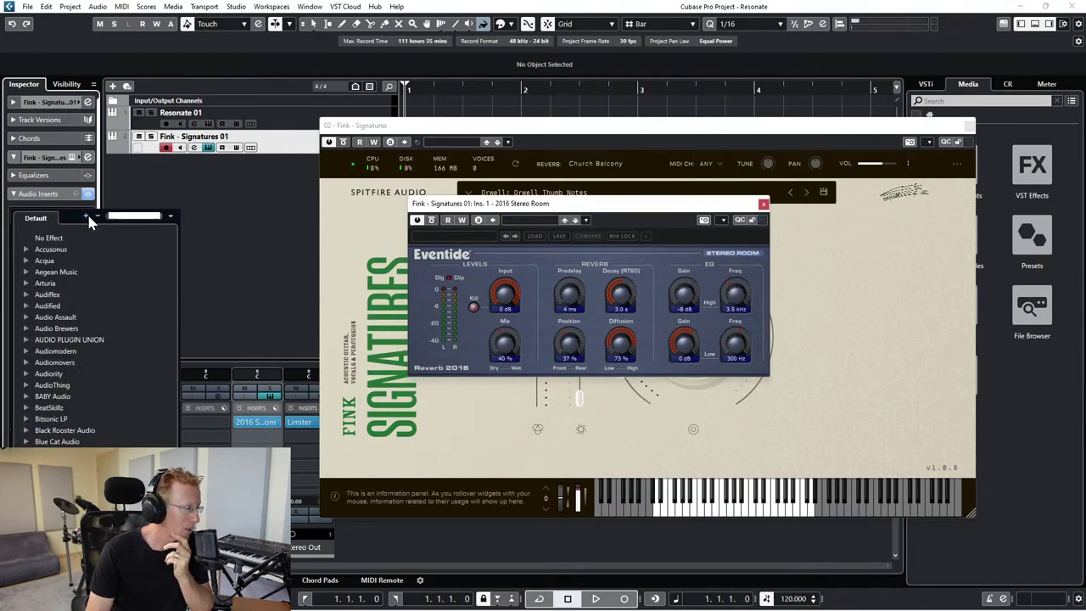
click(87, 216)
text(2016)
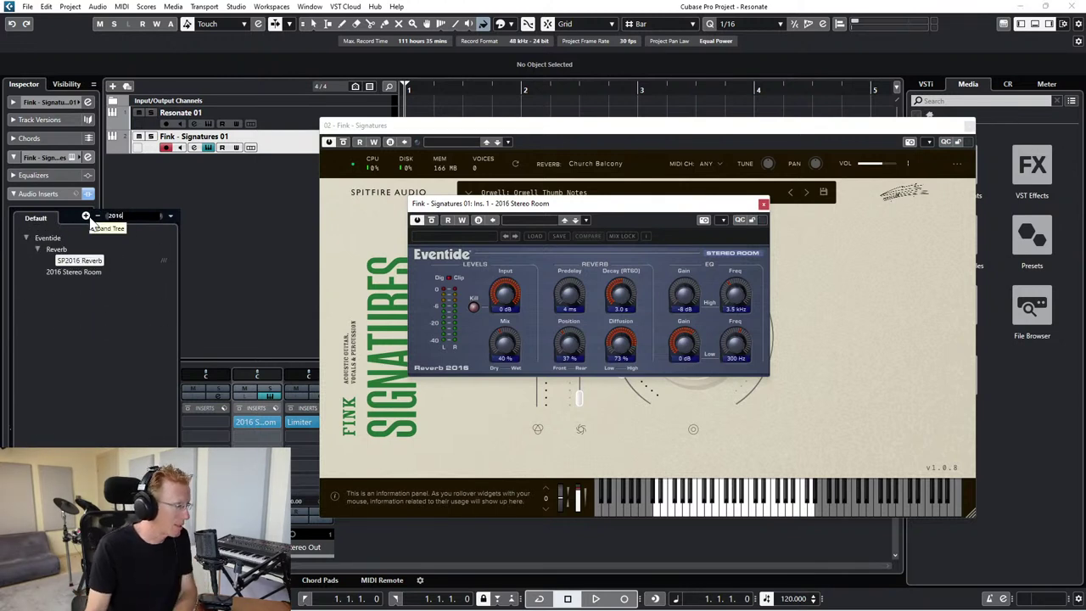
click(99, 263)
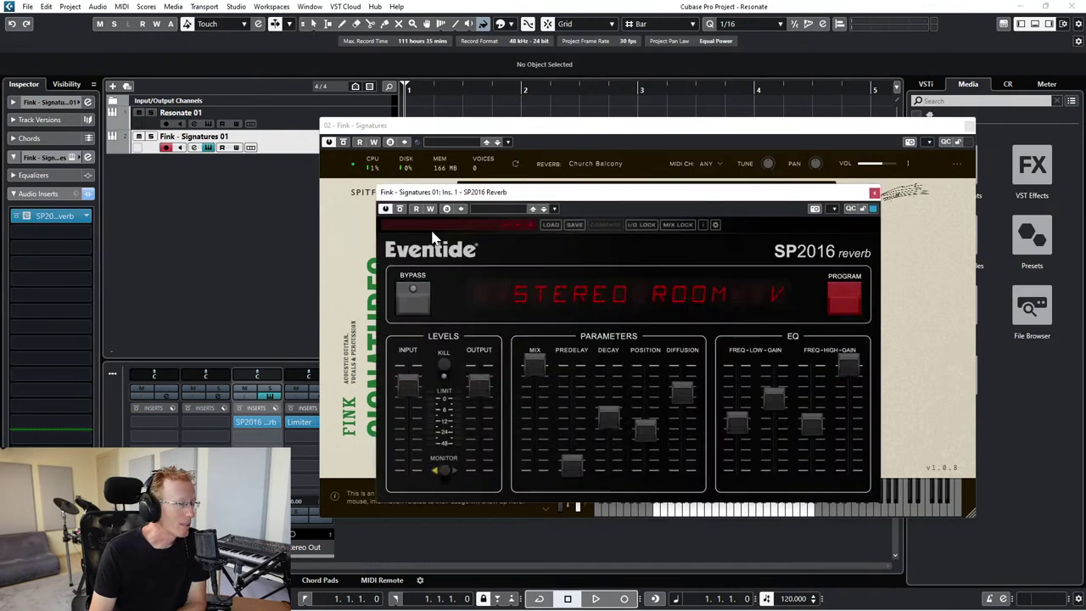
- Reposition the SP2016 Reverb window, lower the reverb mix to about halfway and raise the position slider
drag(603, 191, 635, 147)
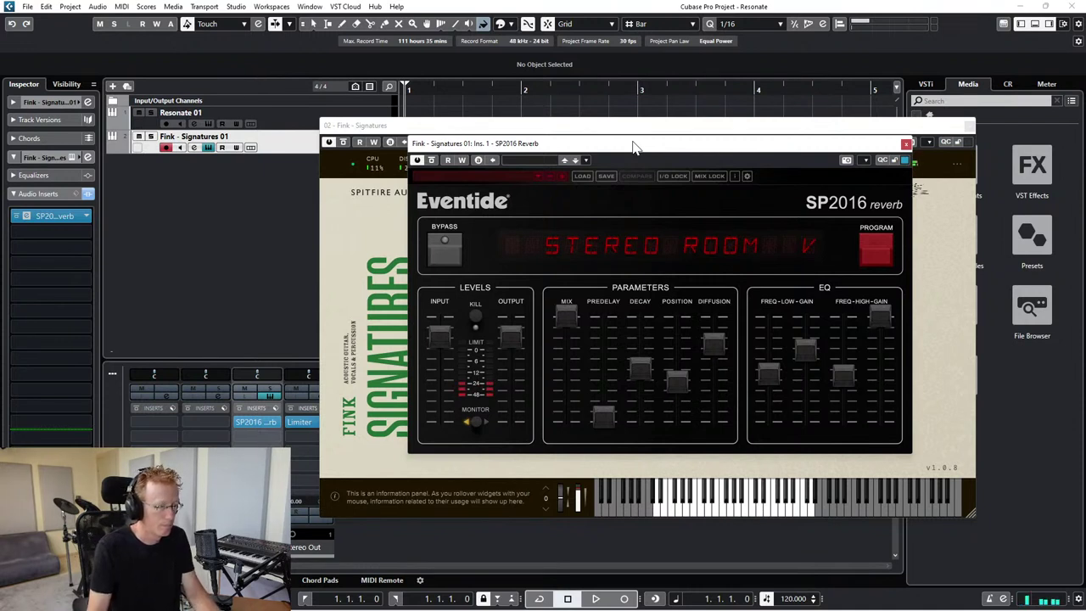
drag(566, 317, 562, 368)
drag(676, 382, 678, 369)
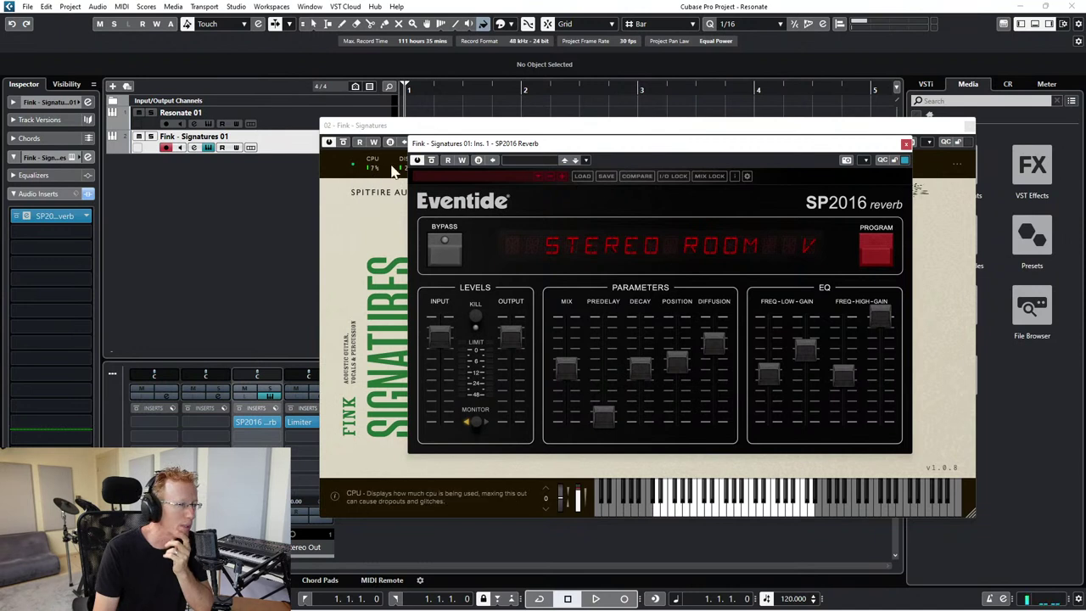
- Search the plug-ins for crys, replace SP2016 Reverb with Eventide's Crystals in the first insert slot and lower its mix to 21
click(86, 216)
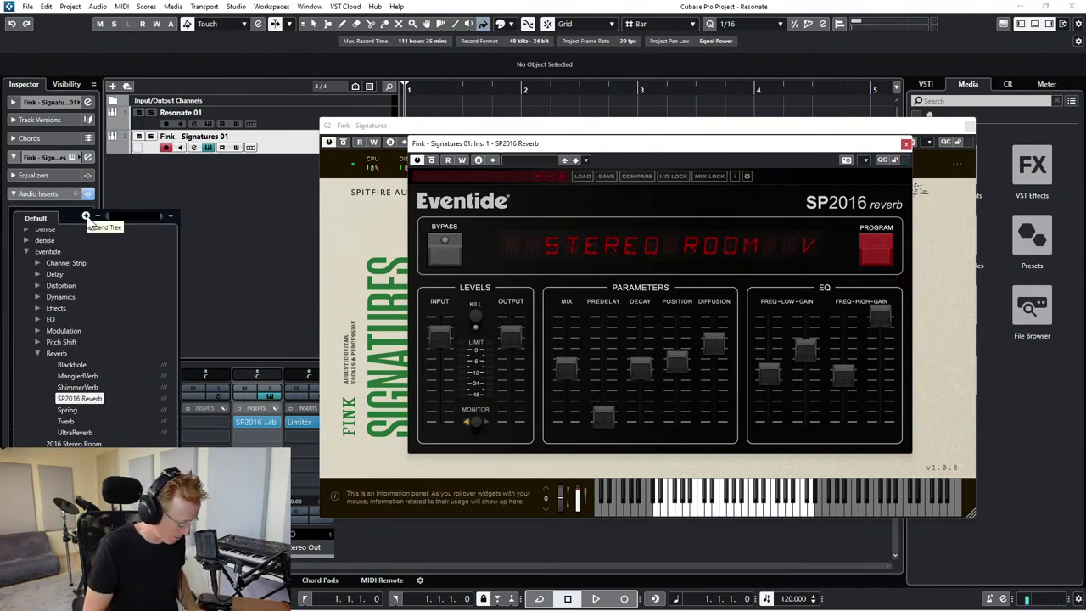
text(crys)
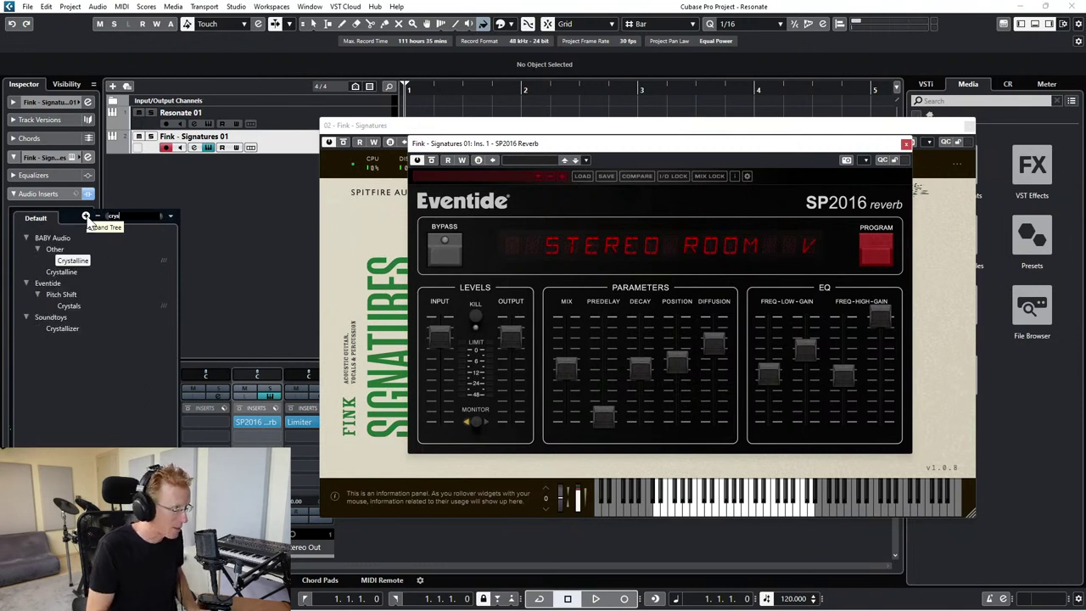
click(76, 310)
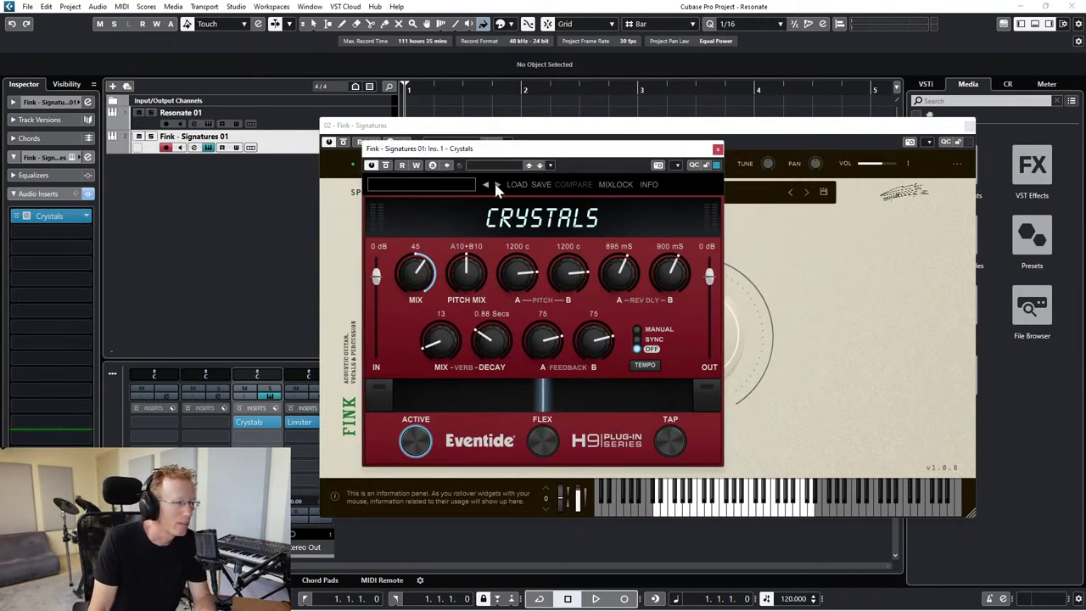
drag(415, 272, 397, 316)
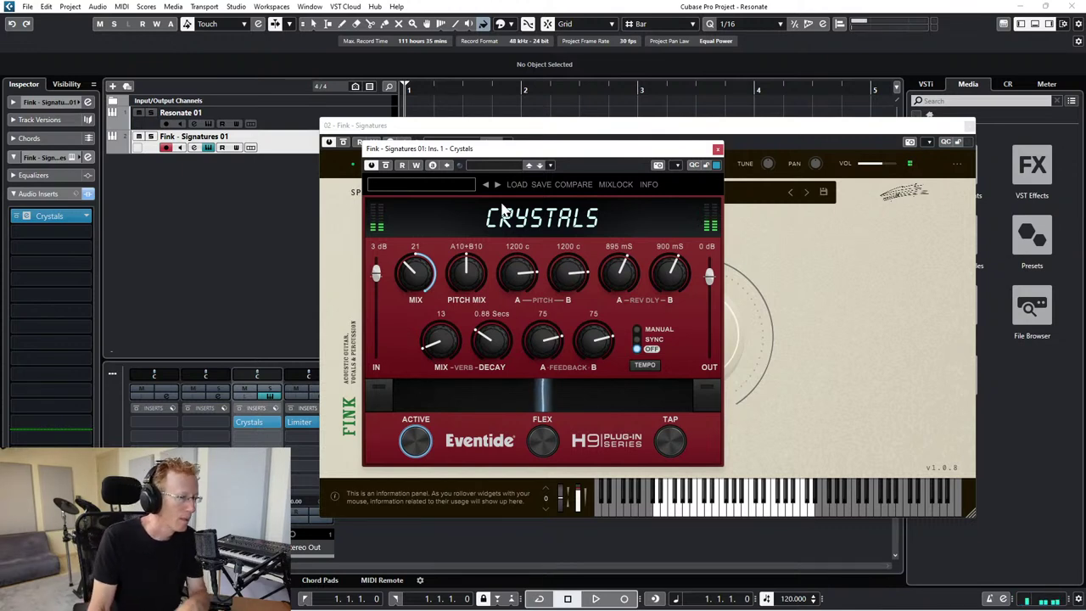
- Load the Ambientz preset from the Artists category in Crystals, reduce its mix to 44 and shift the pitch mix to A10+B9
click(434, 182)
mouse_move(449, 195)
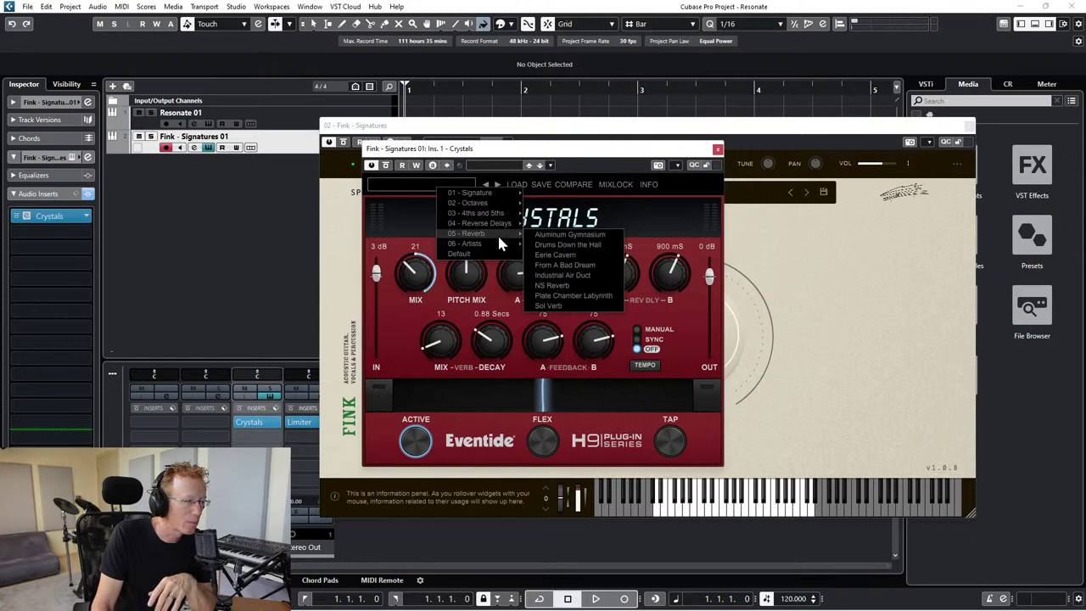
mouse_move(482, 245)
mouse_move(556, 245)
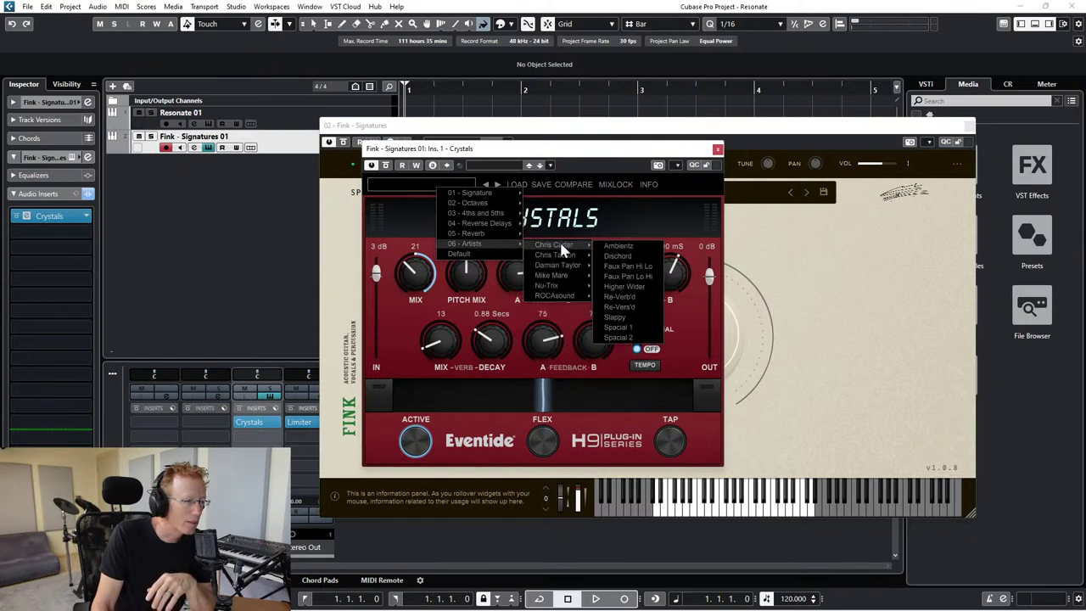
click(612, 249)
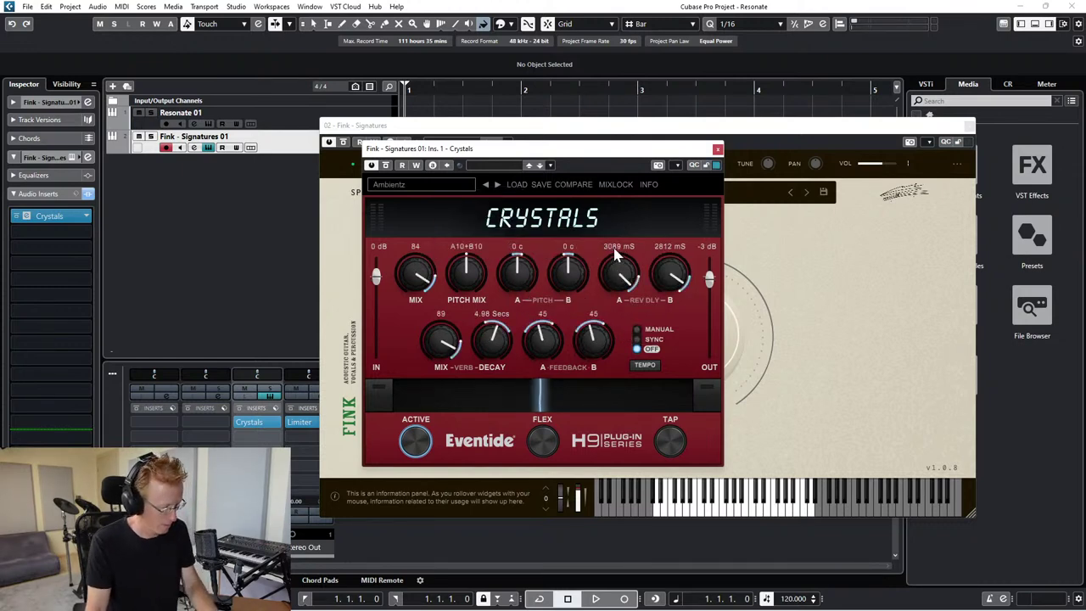
drag(417, 272, 389, 317)
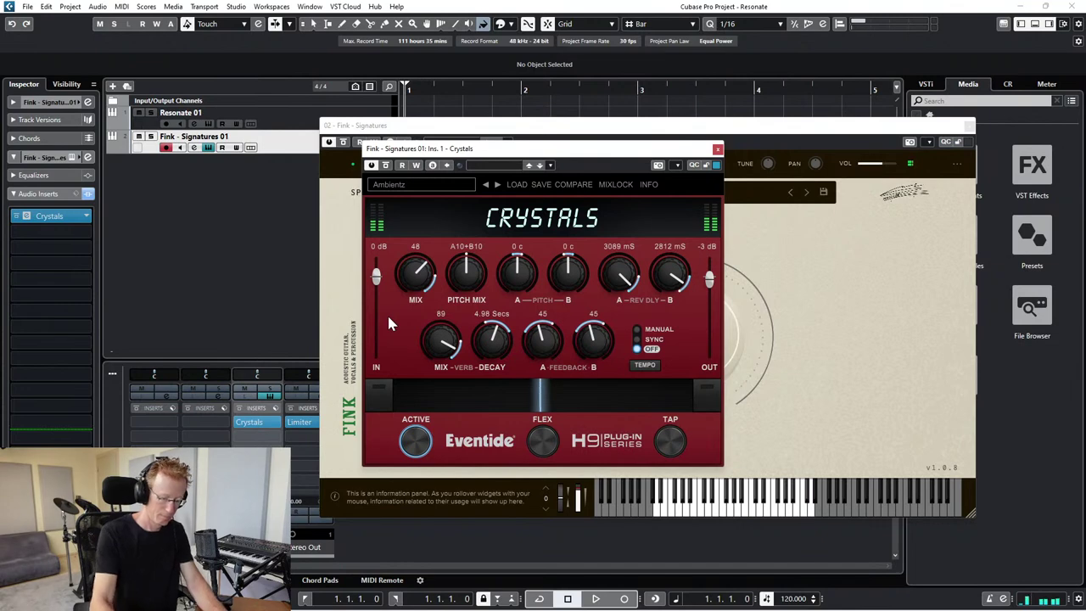
scroll(416, 273, down, 2)
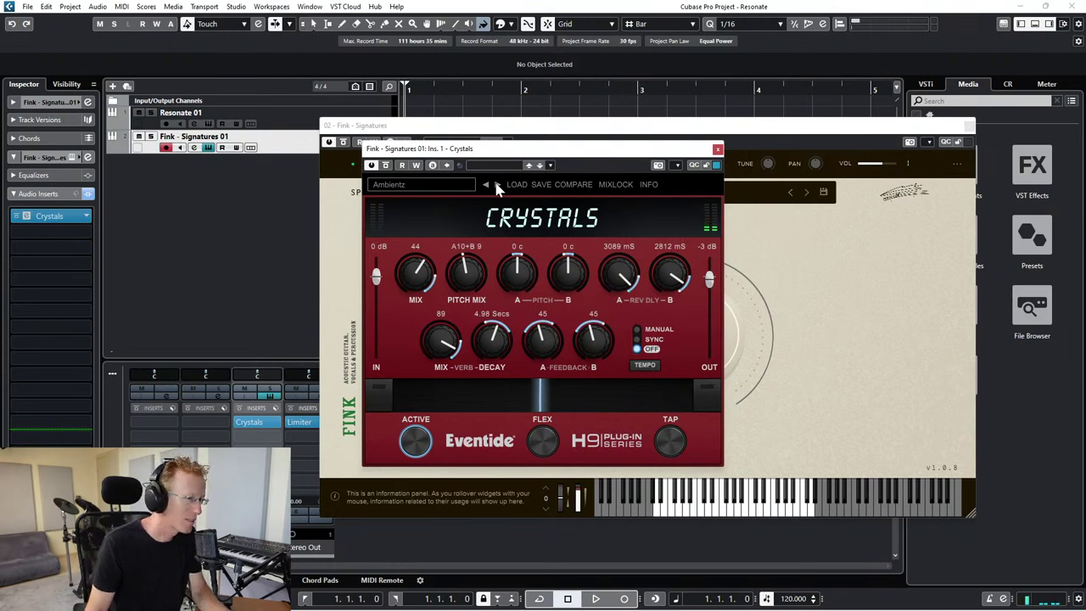
- Step through the artist presets following Ambientz up to Faux Pan Lo Hi, turning down the first one's mix
click(498, 184)
drag(413, 272, 403, 383)
click(498, 185)
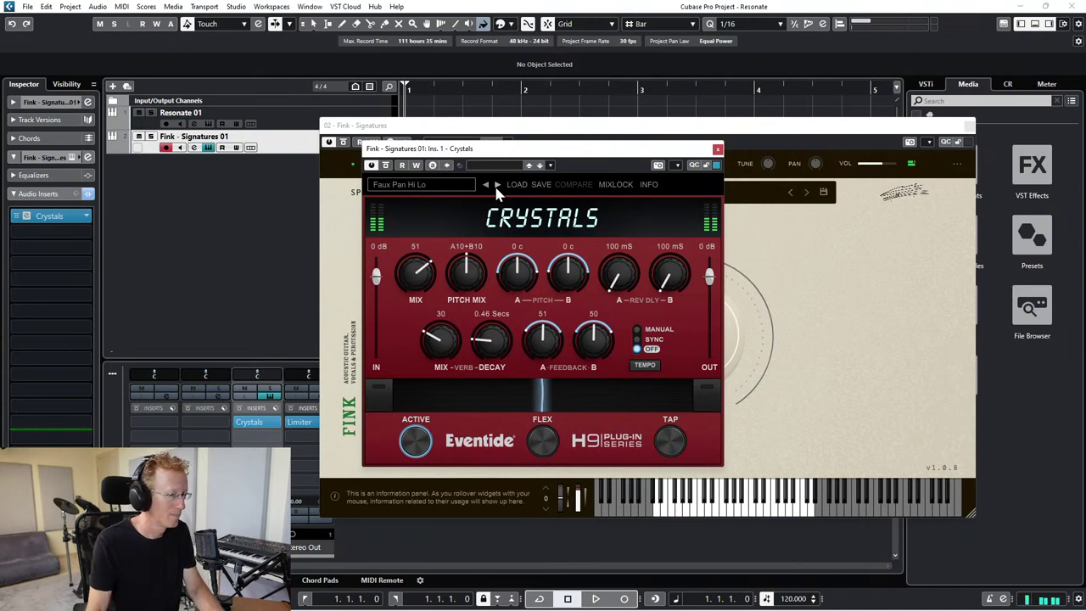
click(497, 185)
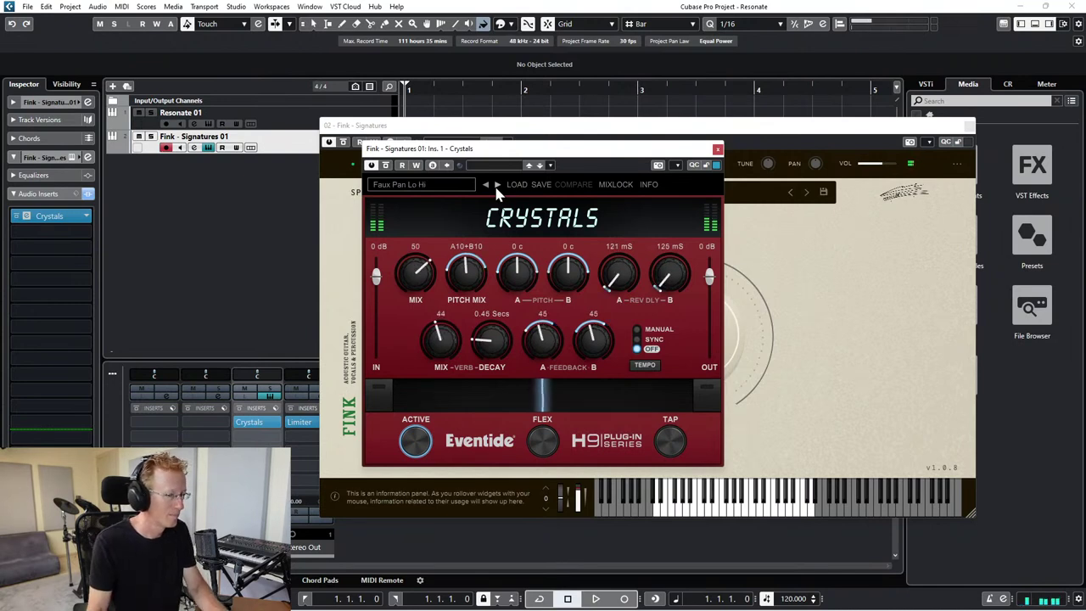
- Load Ambient Looper from the Reverse Delays presets and step on through GreenRoom X GreenHouse to Pitch A La V
click(428, 185)
mouse_move(469, 218)
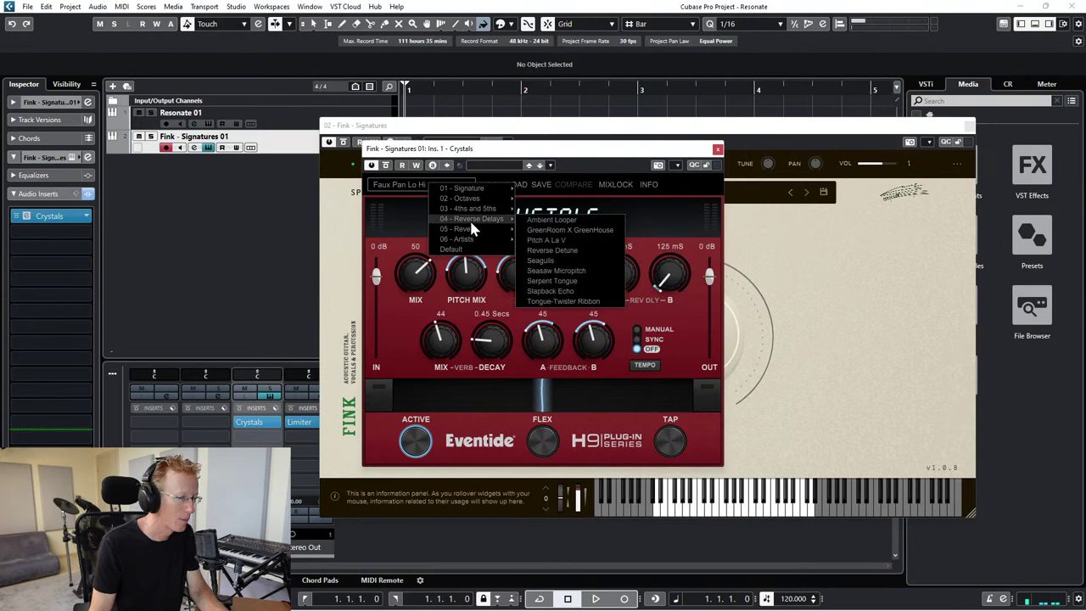
click(551, 220)
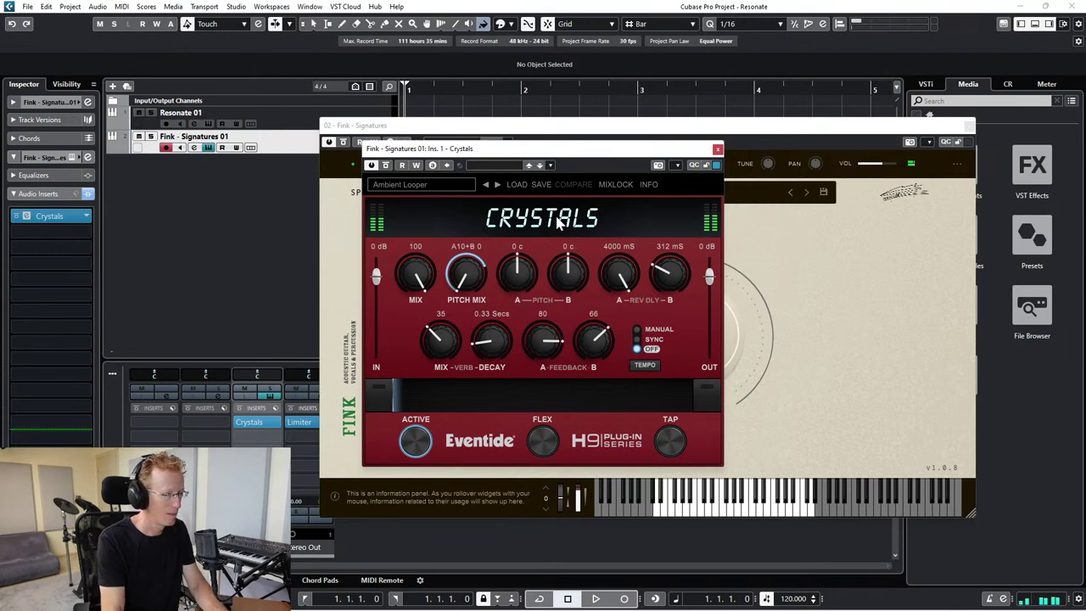
click(498, 186)
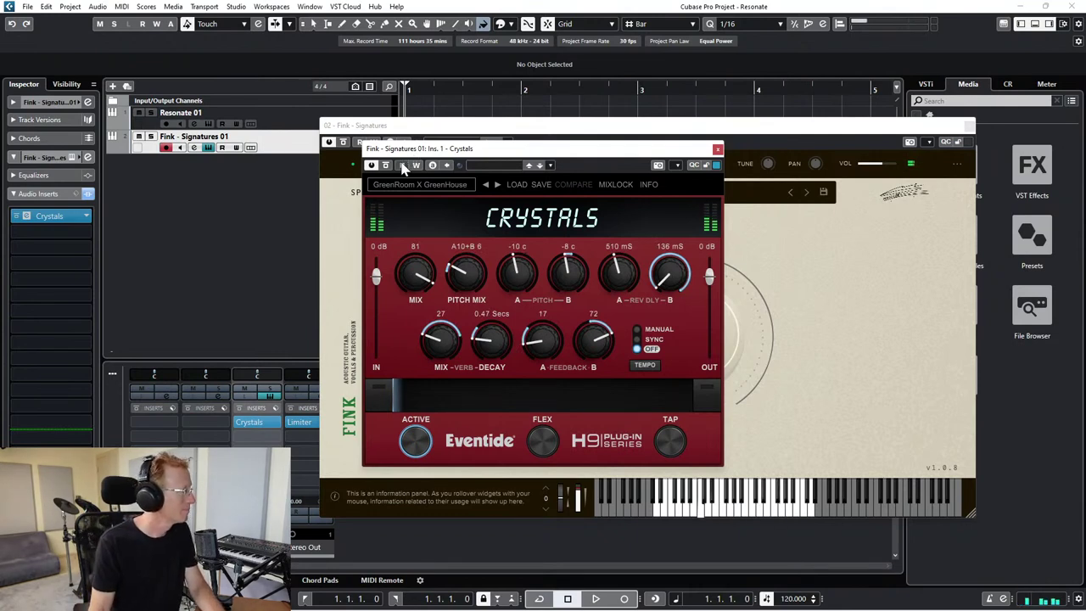
click(498, 185)
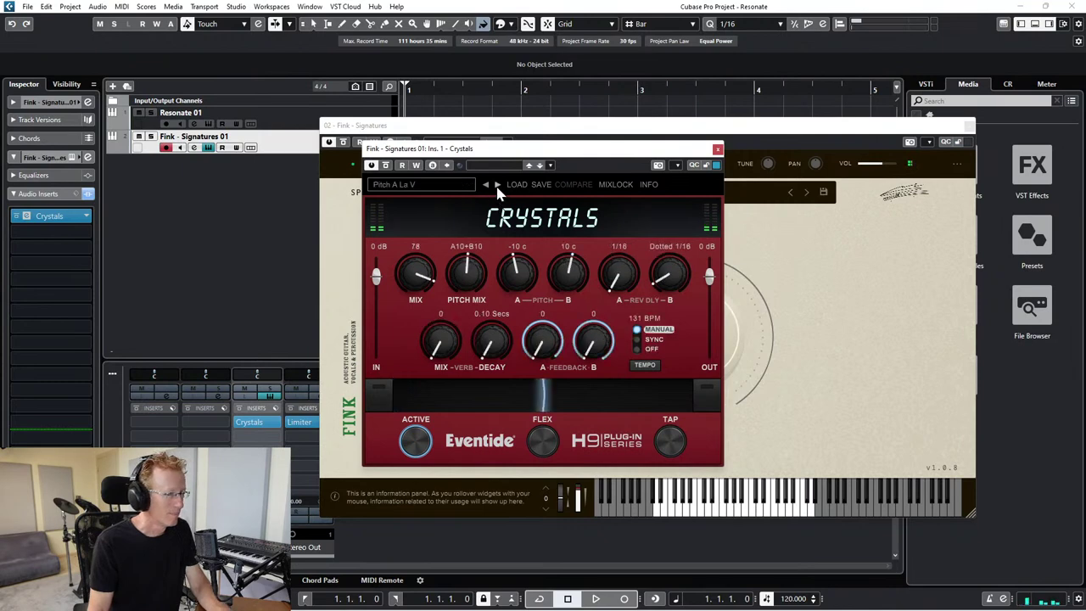
- Load Areyouthere from the Octaves presets in Crystals and step forward to Drunk Rap Fill
click(439, 185)
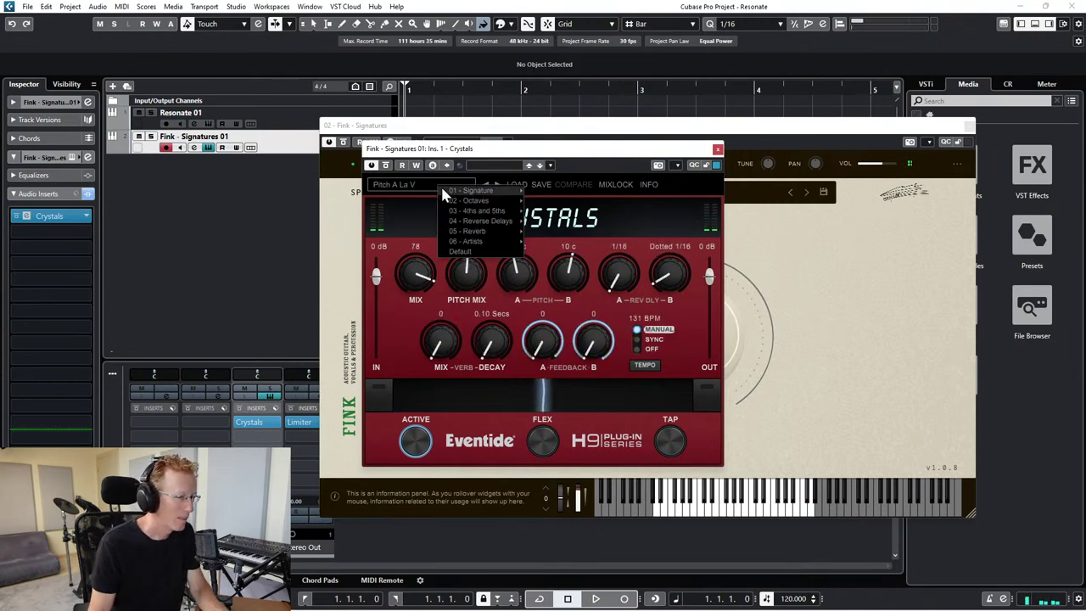
mouse_move(465, 202)
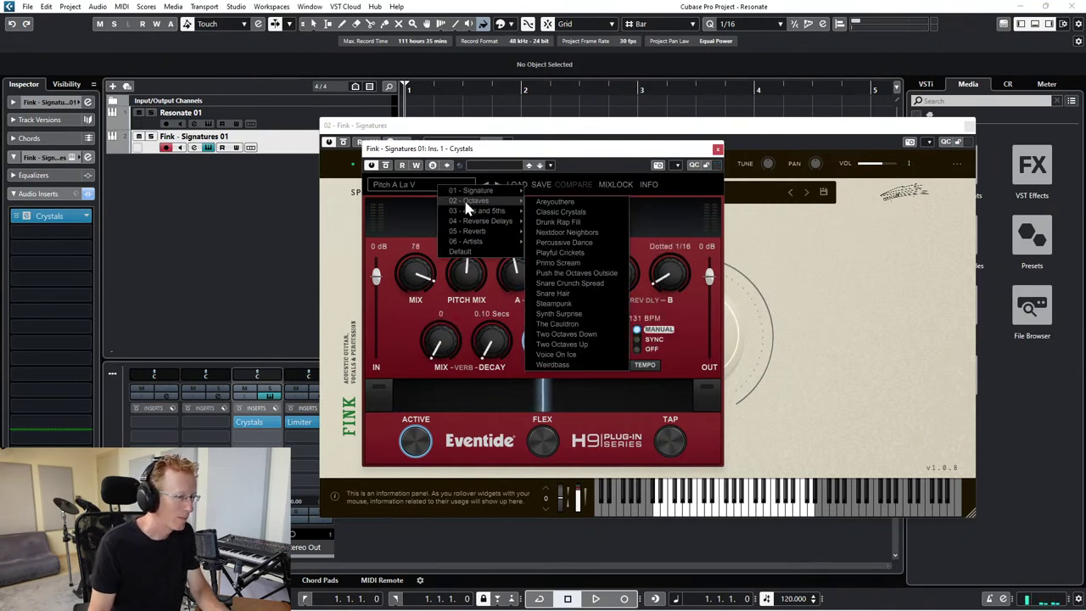
click(556, 202)
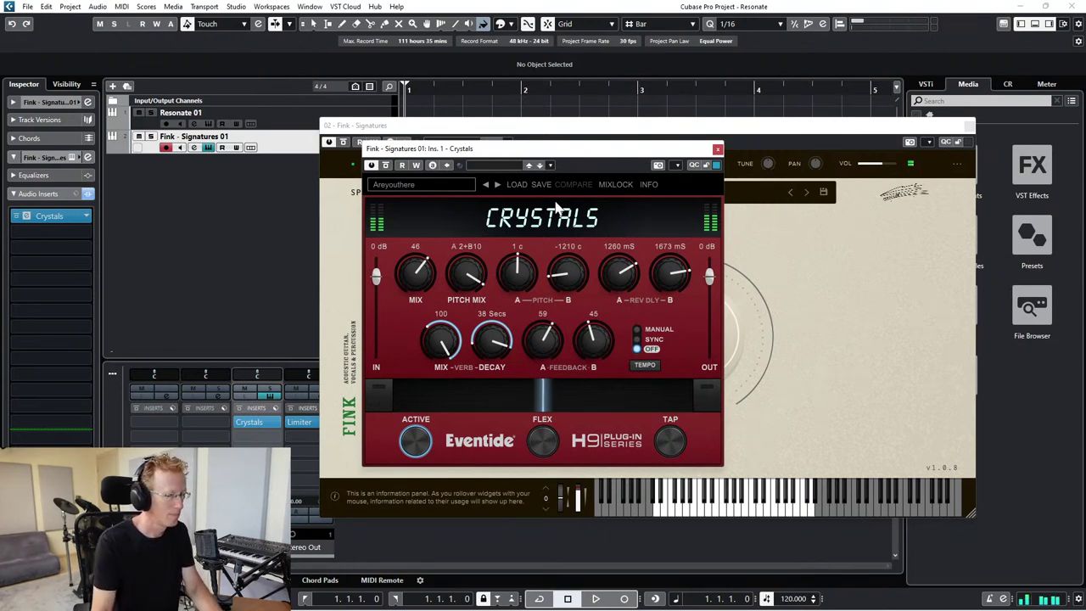
click(497, 184)
click(497, 185)
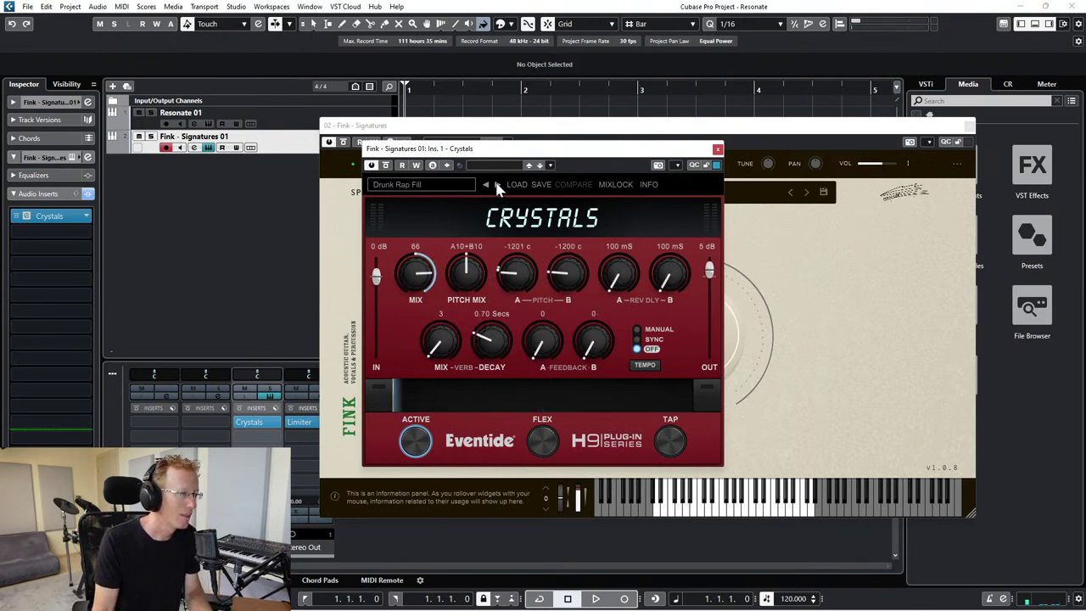
- Step on through Nextdoor Neighbors to the Percussive Dance preset and compare its sound with Crystals bypassed and active
click(498, 185)
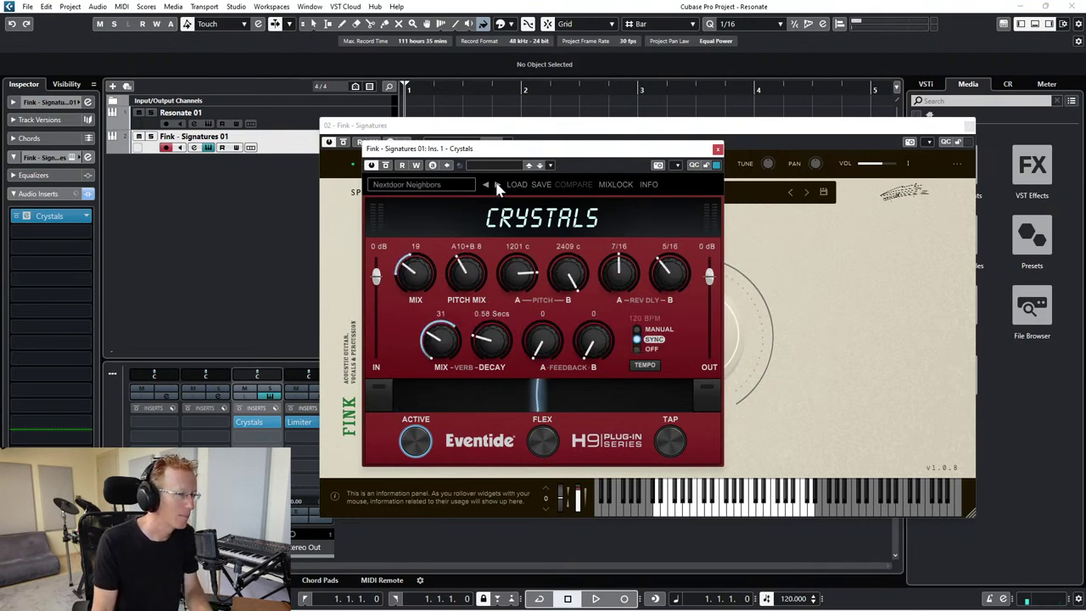
click(497, 185)
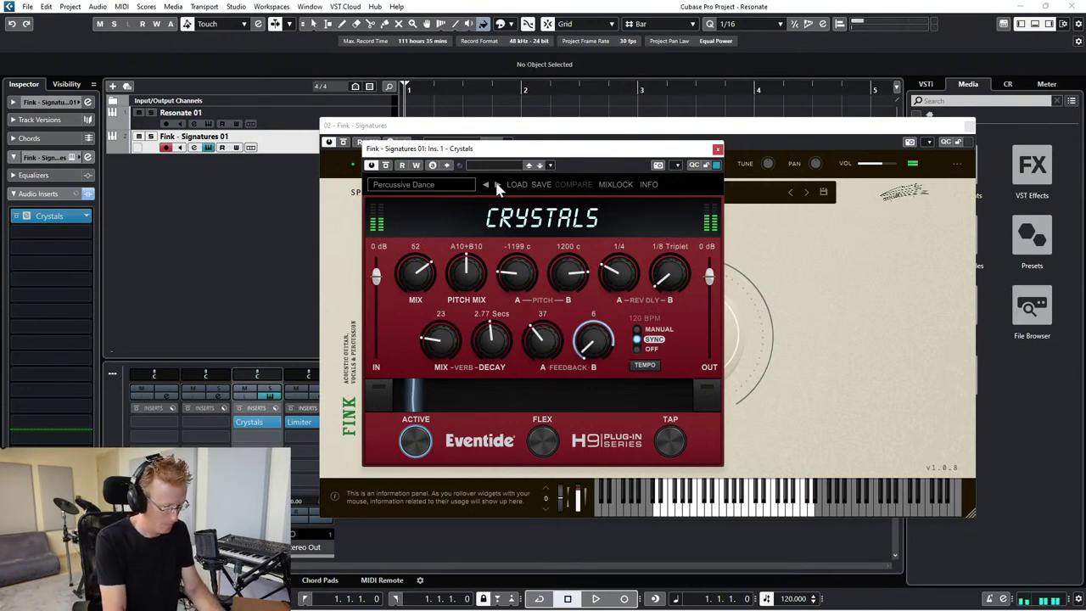
click(385, 165)
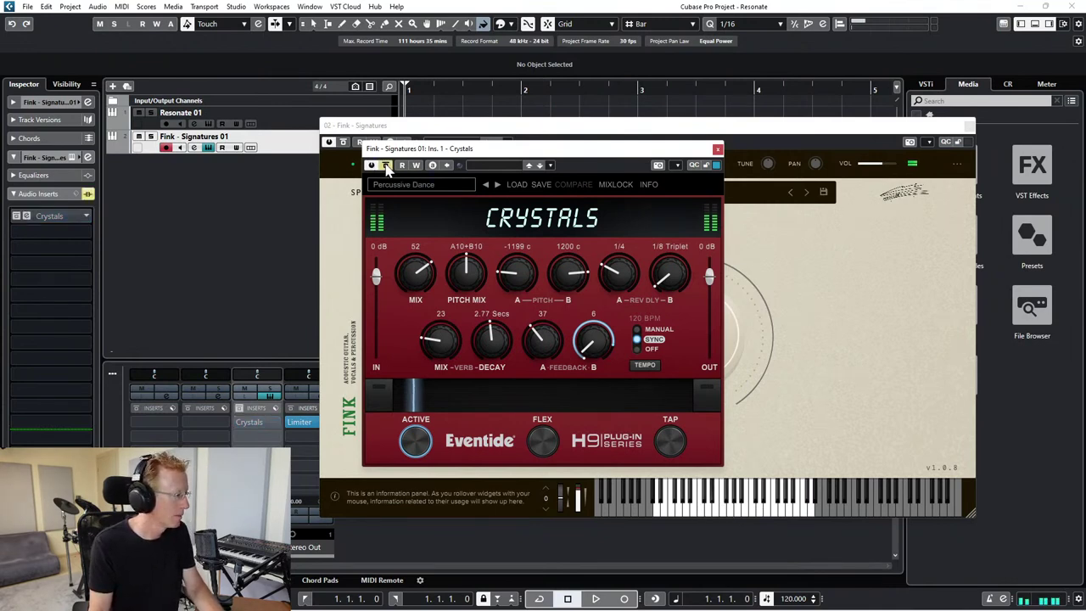
click(385, 166)
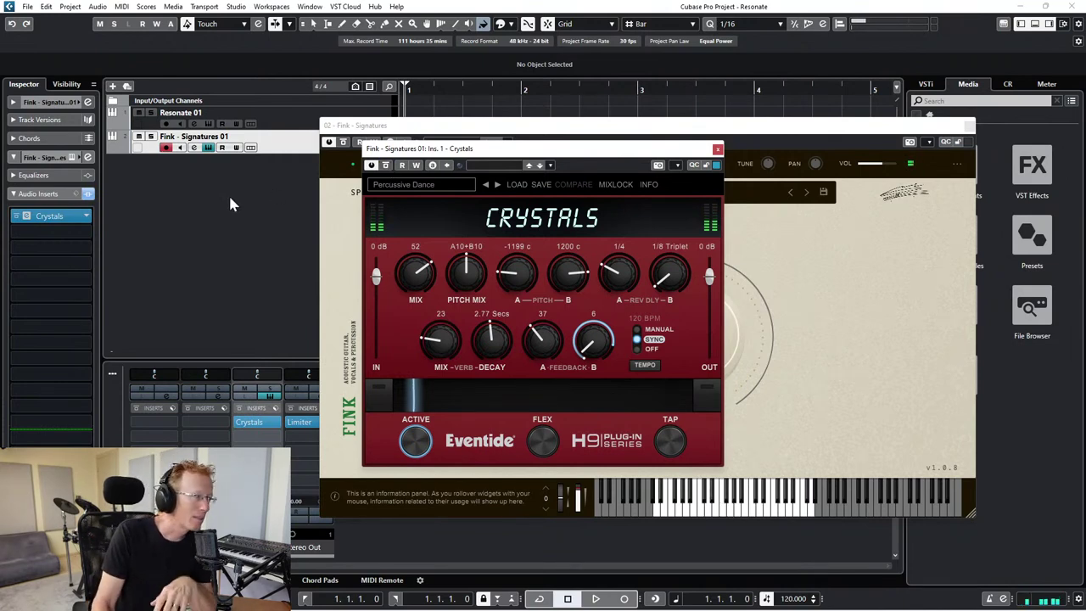
- Replace Crystals with Eventide's Quadravox in the first insert slot and compare the sound with it bypassed and active
click(86, 219)
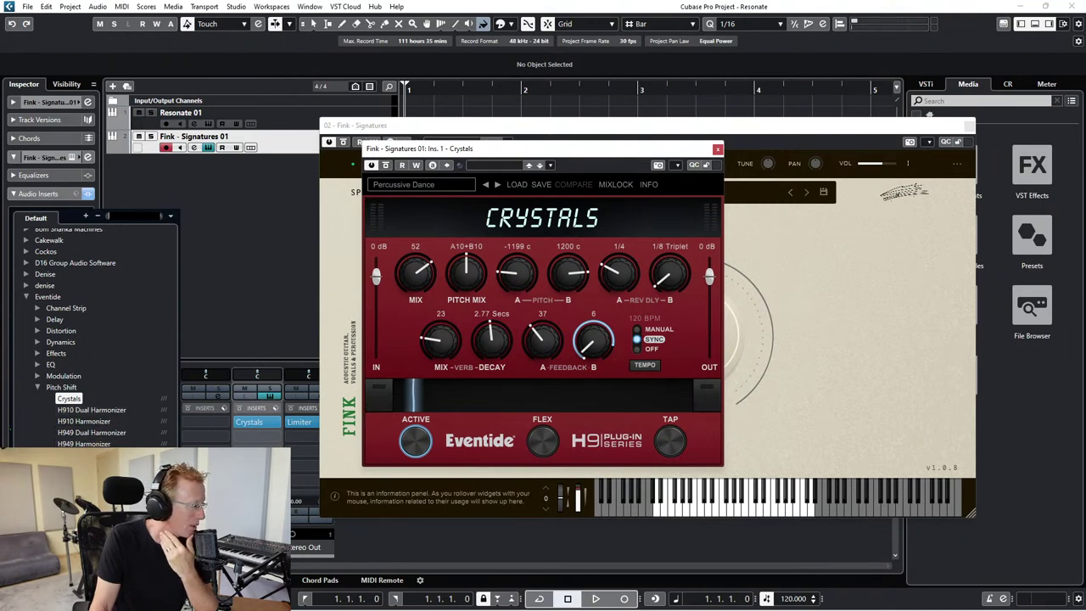
click(80, 466)
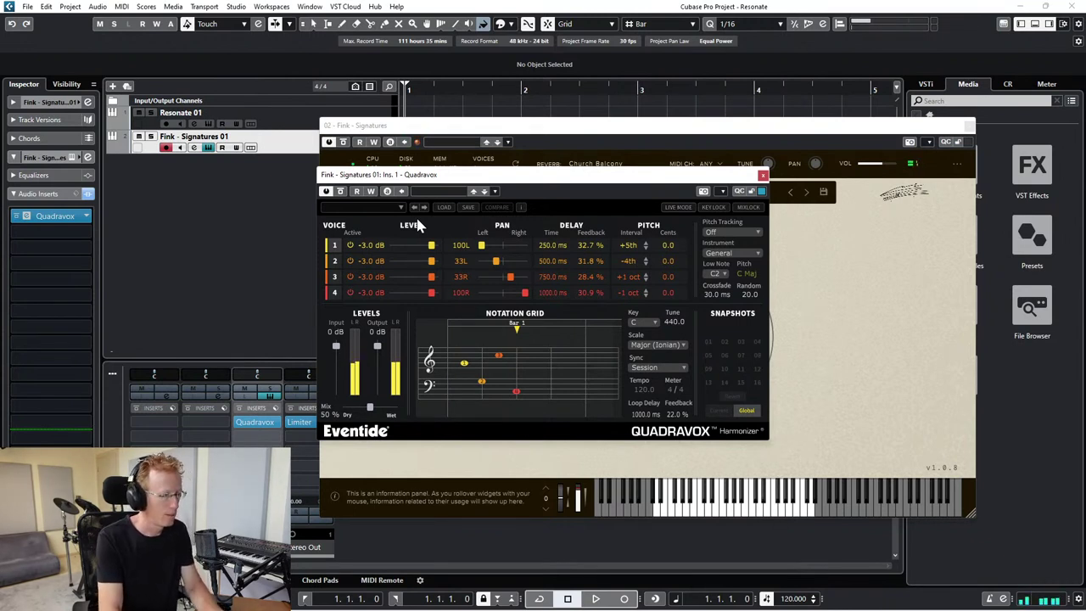
click(340, 192)
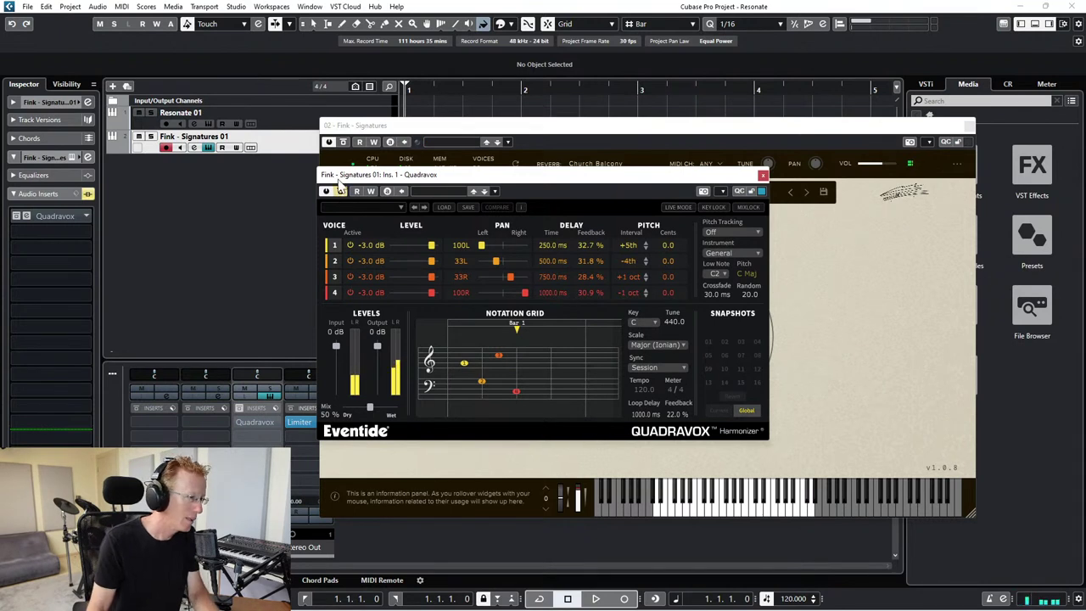
click(341, 192)
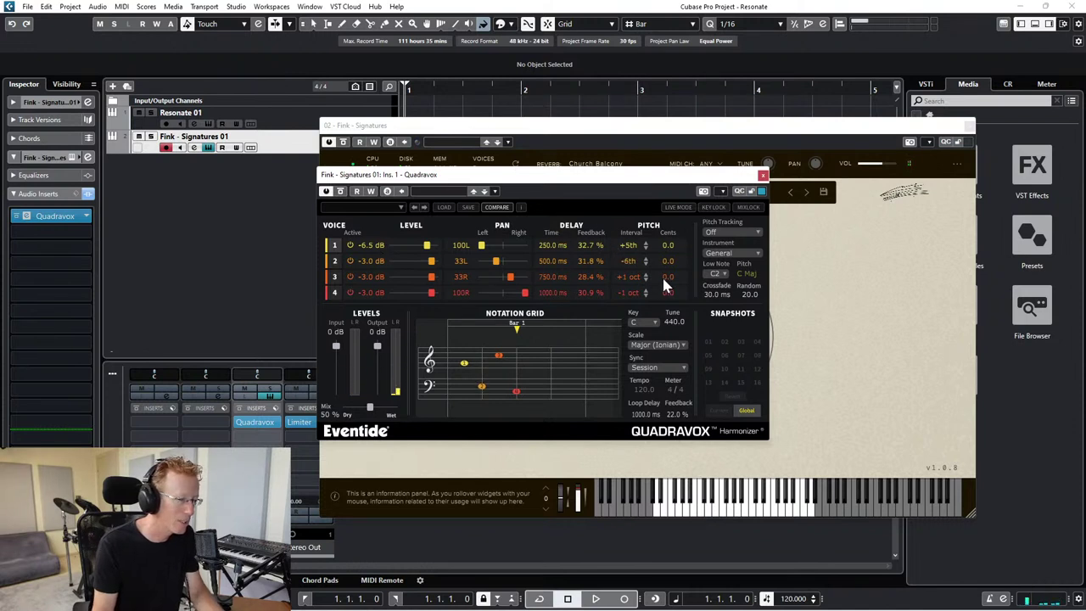
- Set Quadravox voice 2's pitch interval to -4th and voice 1's interval to +7th
click(645, 259)
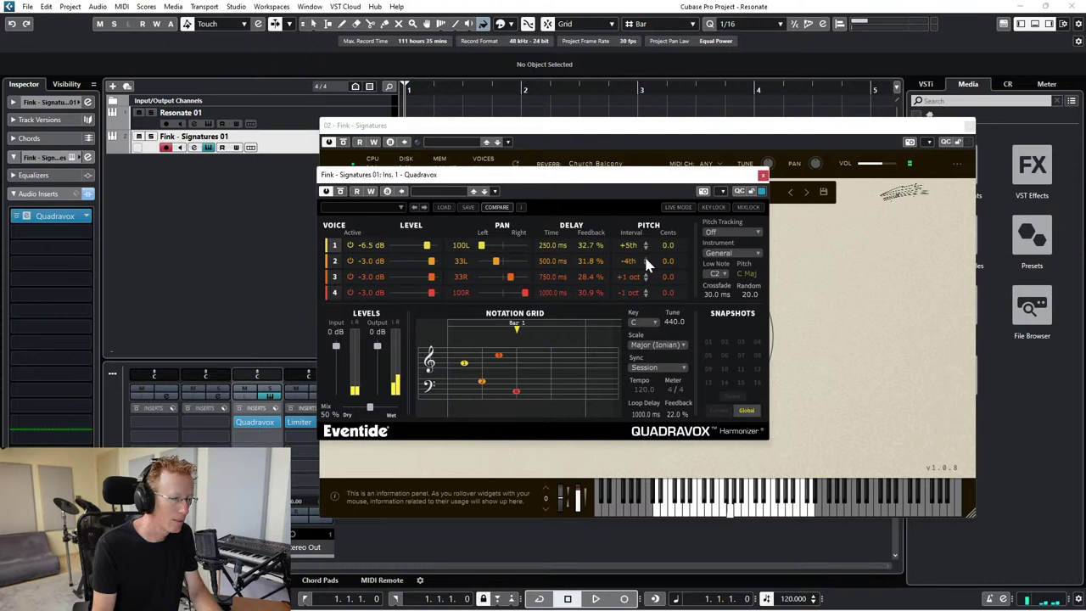
click(646, 243)
click(646, 242)
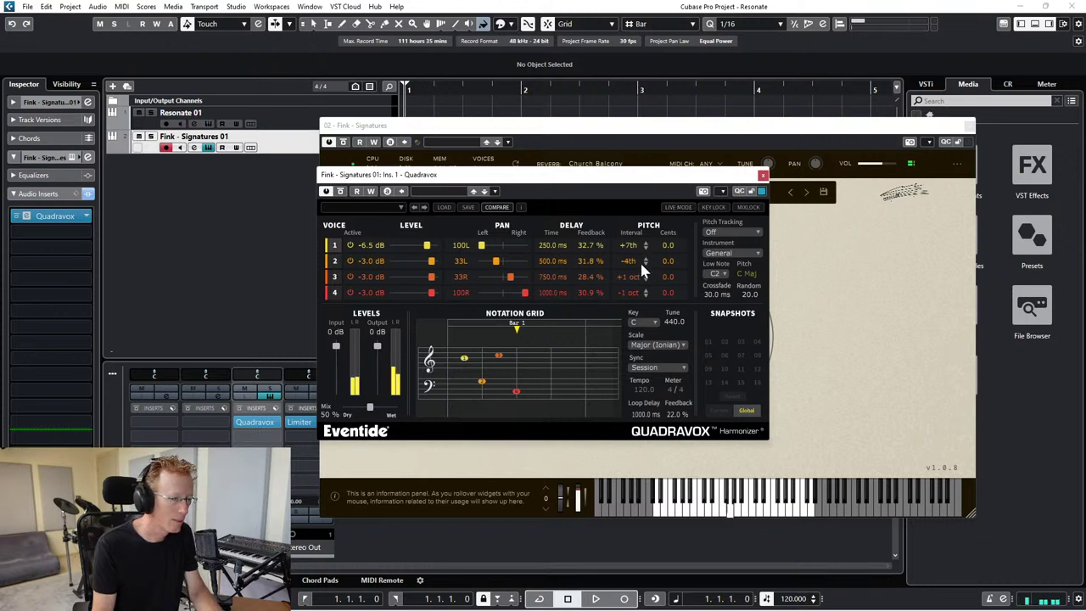
- Try Quadravox voice 2's pitch interval at -7th and other steps before settling on -2nd, and set voice 1's interval to +5th
click(645, 264)
click(645, 264)
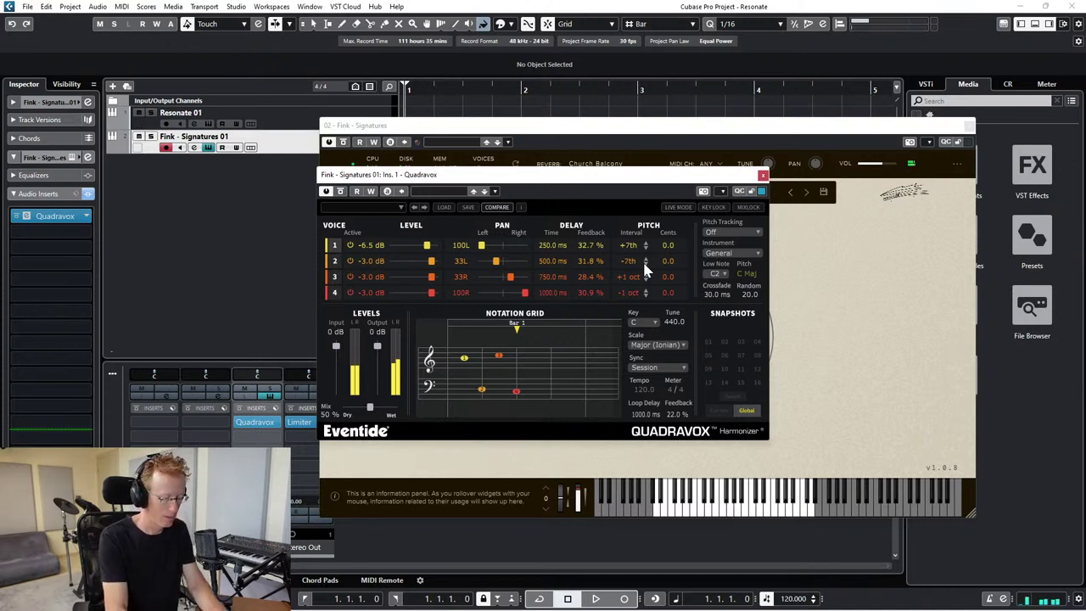
click(645, 264)
scroll(645, 264, up, 3)
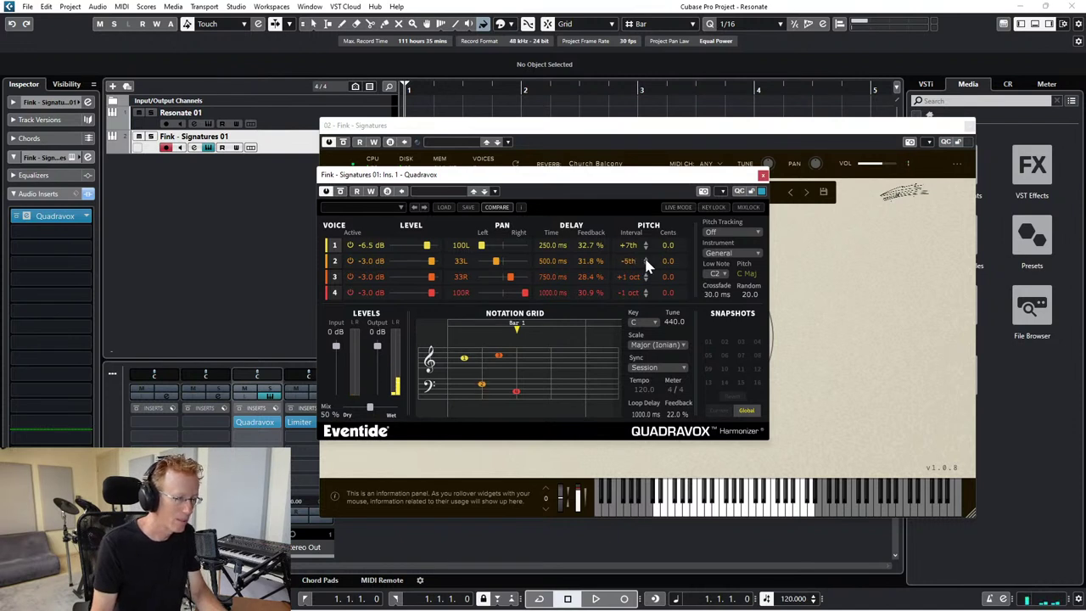
scroll(645, 264, up, 2)
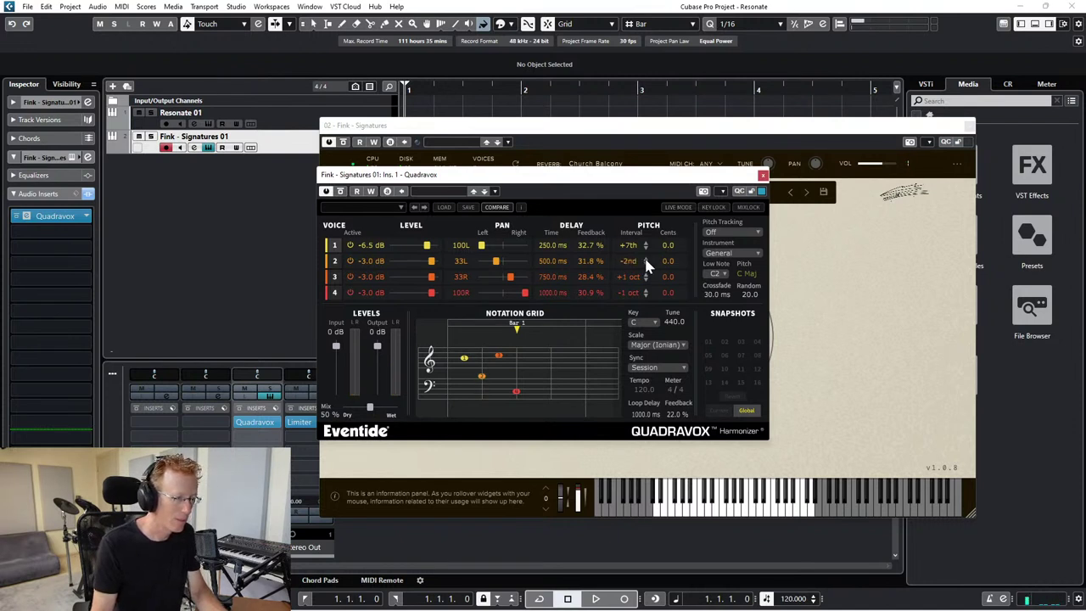
scroll(645, 246, down, 2)
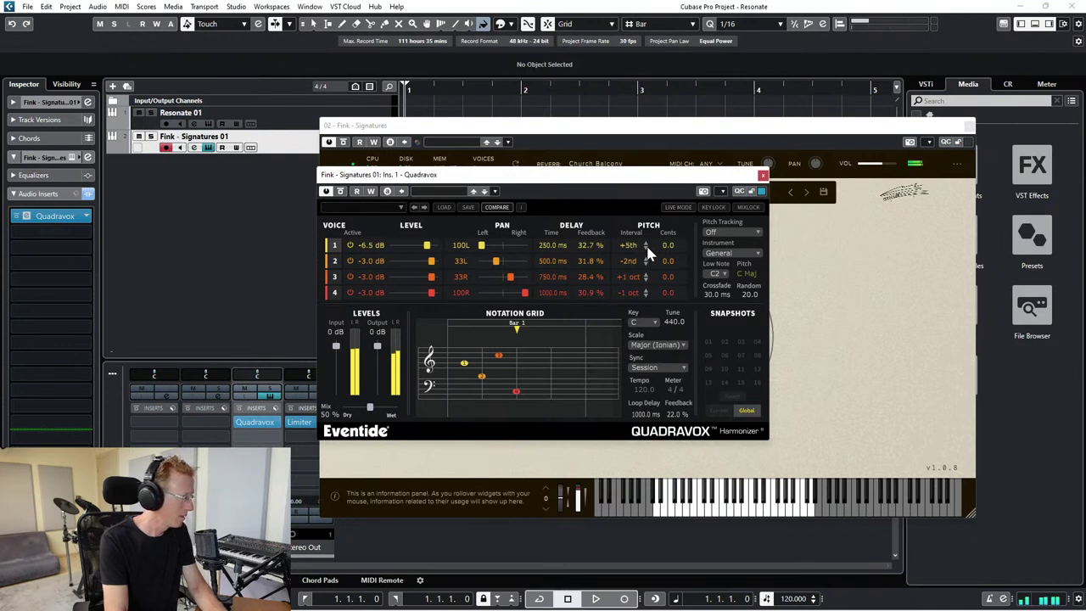
- Audition Quadravox's MicroPitch Octave Delays, Echoes and Alien Message presets from the Rhythms and Delays category
click(385, 206)
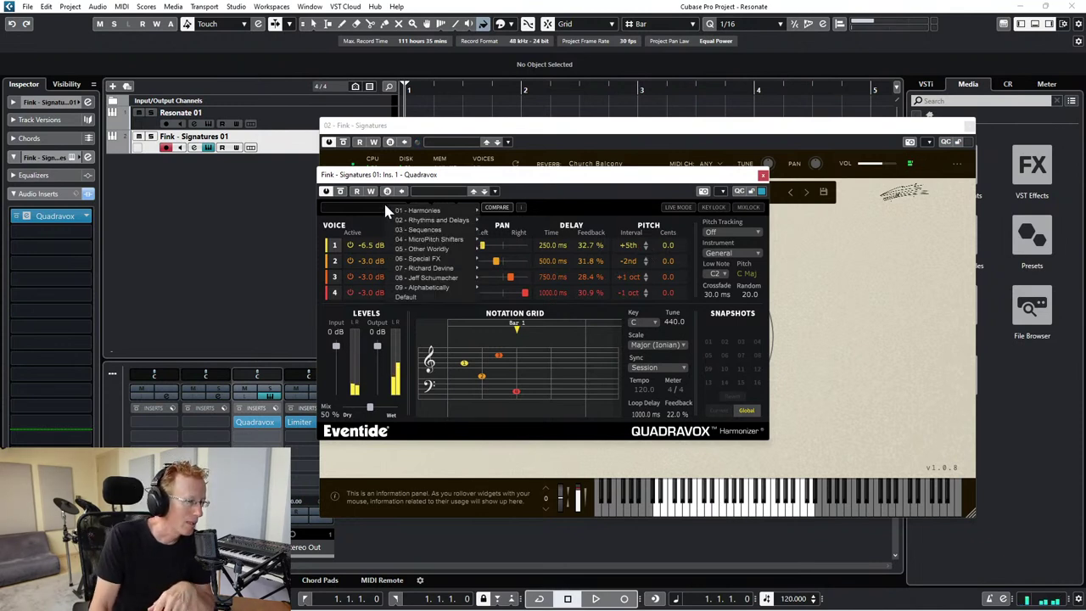
mouse_move(436, 224)
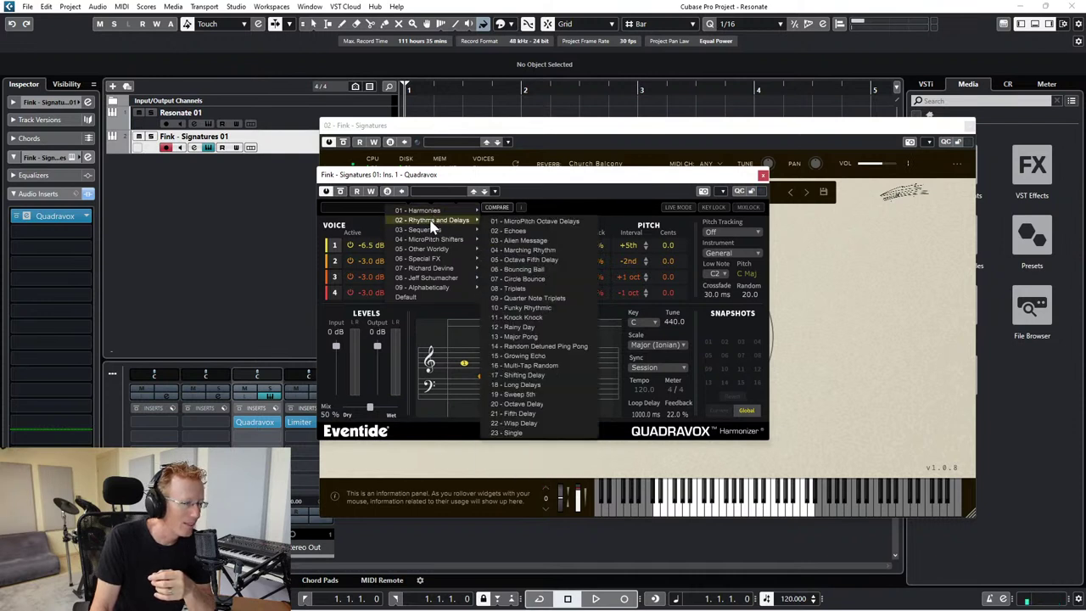
click(538, 221)
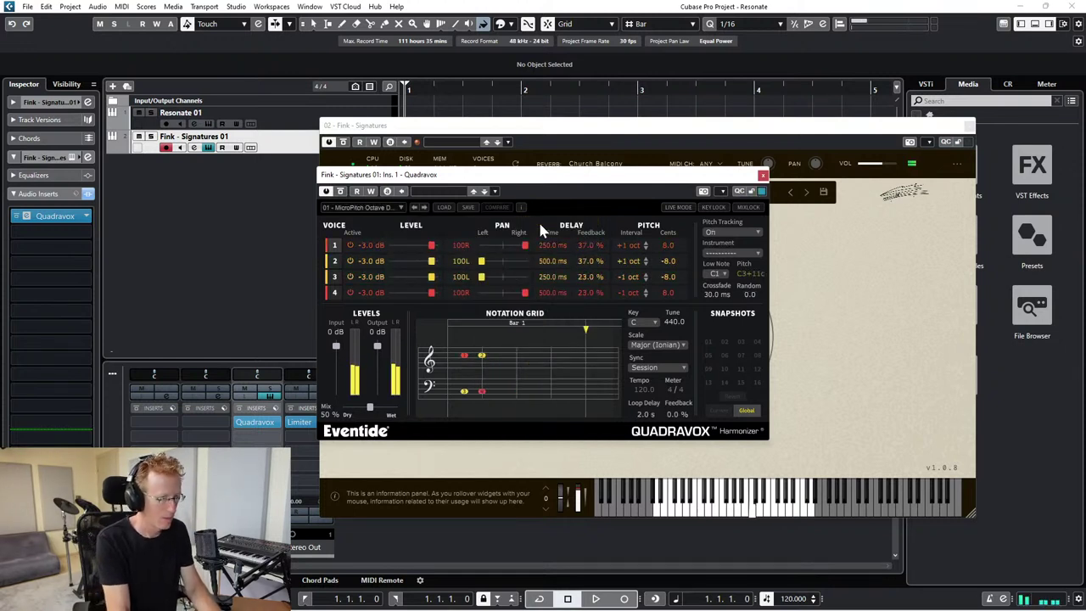
click(425, 208)
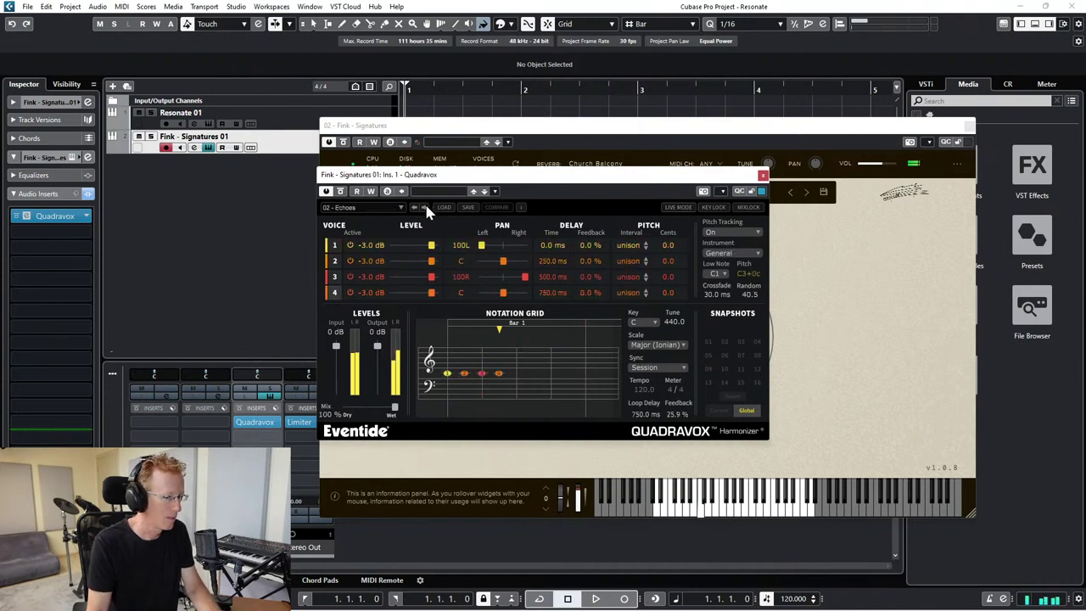
click(425, 207)
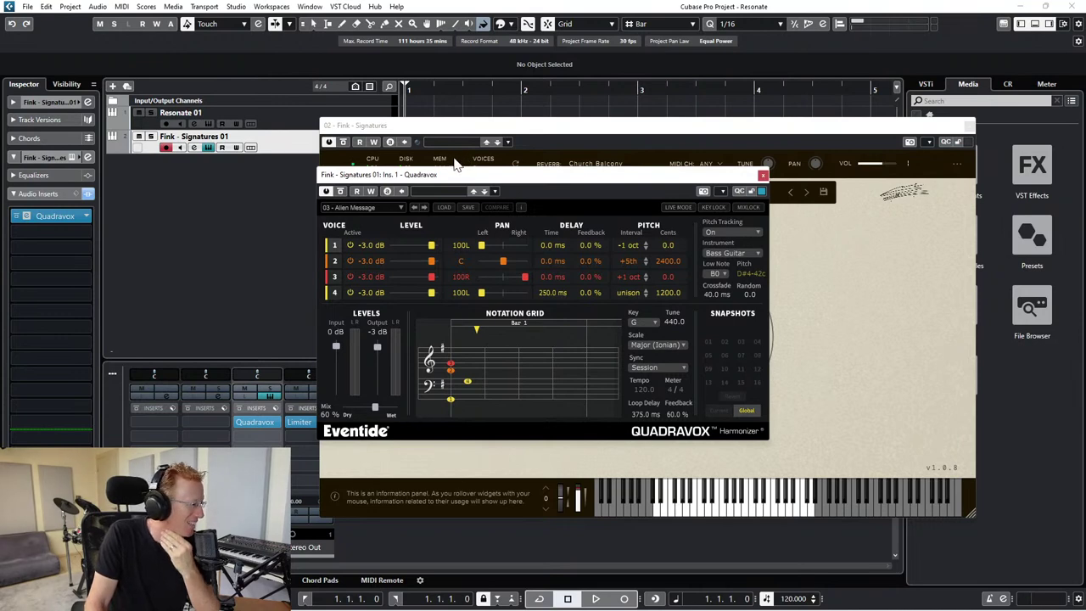
drag(543, 175, 767, 272)
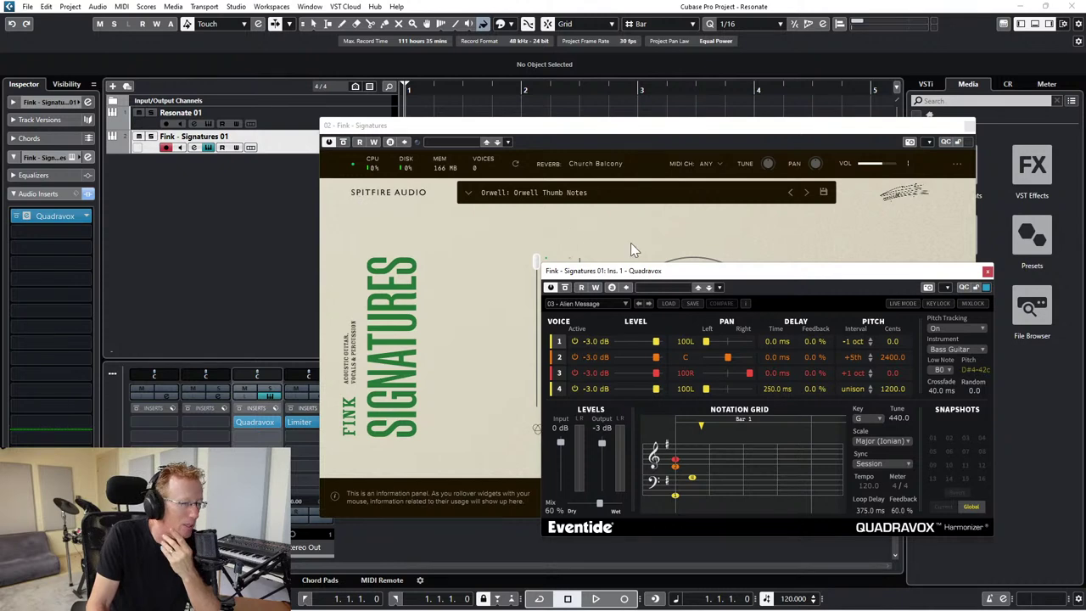
drag(661, 273, 537, 95)
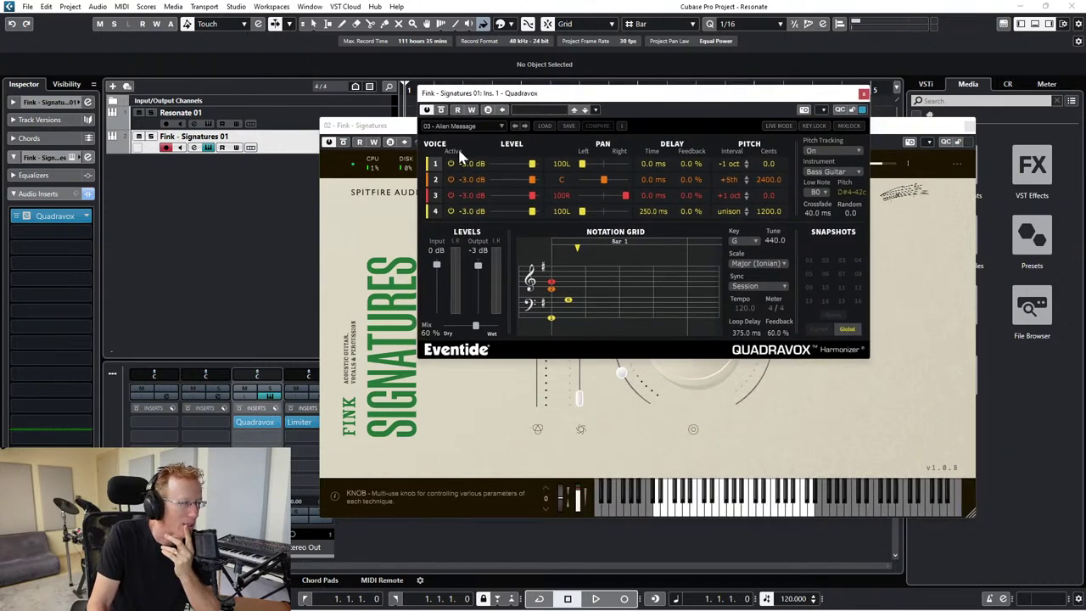
- Replace Quadravox with Eventide's Instant Flanger Mk II modulation effect in the track's first insert slot
click(87, 217)
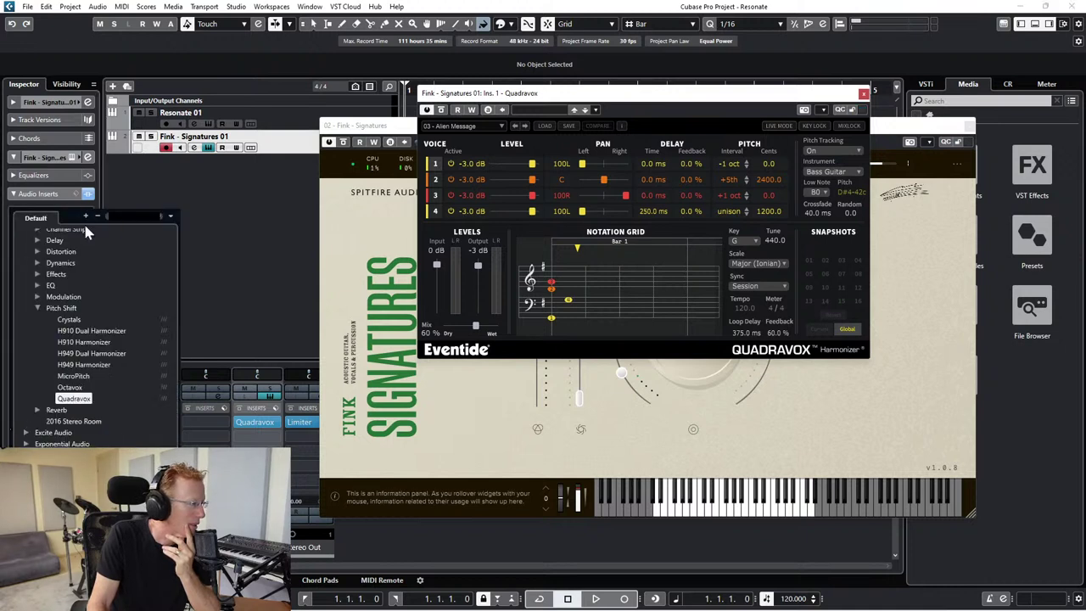
click(37, 297)
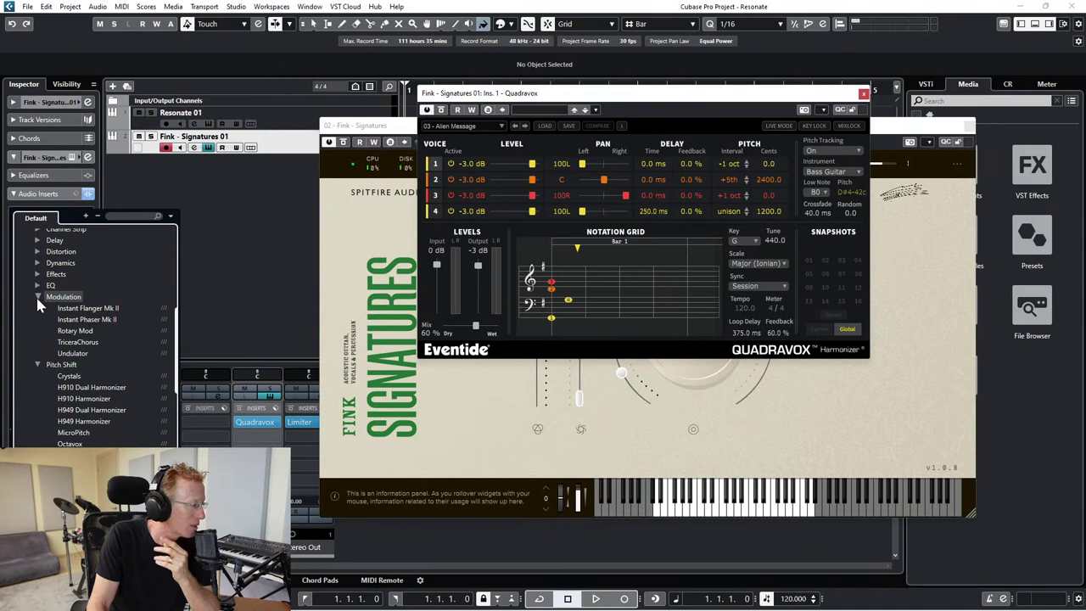
click(112, 310)
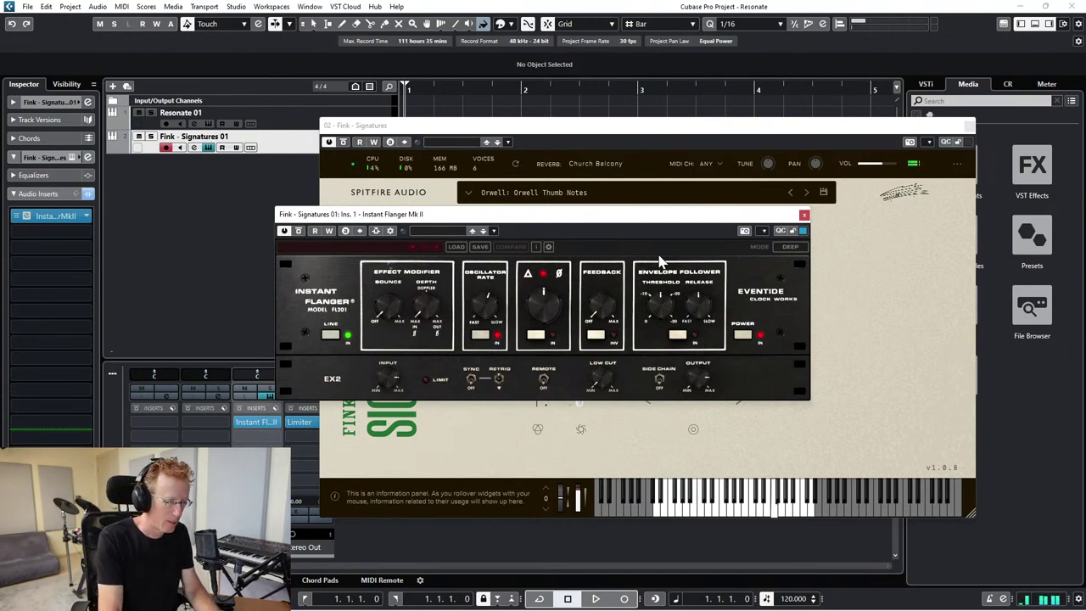
- Load Instant Flanger Mk II's Dust to Dust preset from the Intense category and step on to the next preset
click(373, 248)
mouse_move(409, 254)
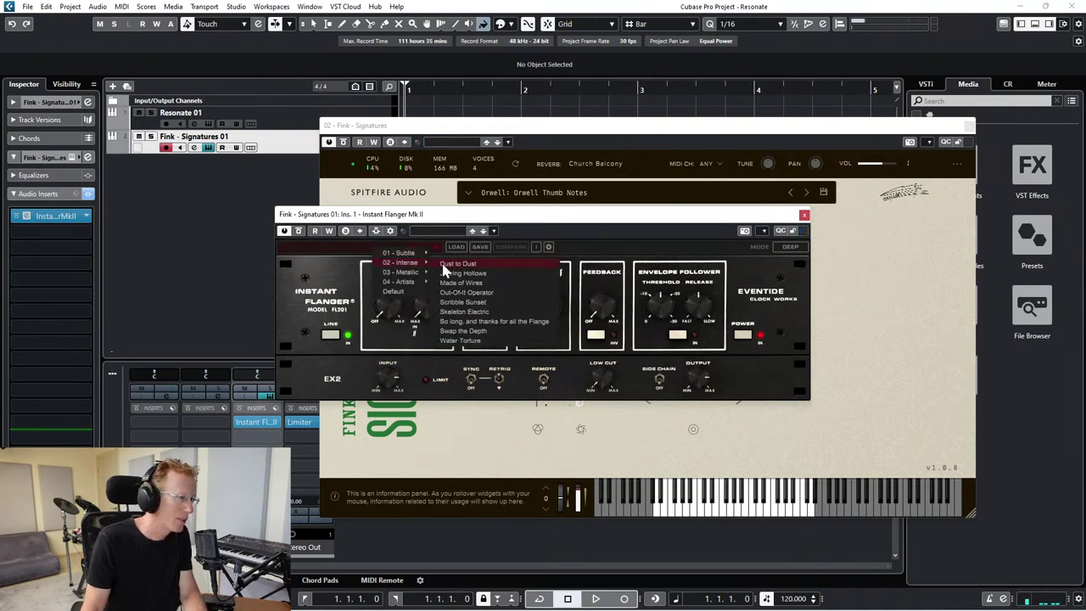
click(454, 266)
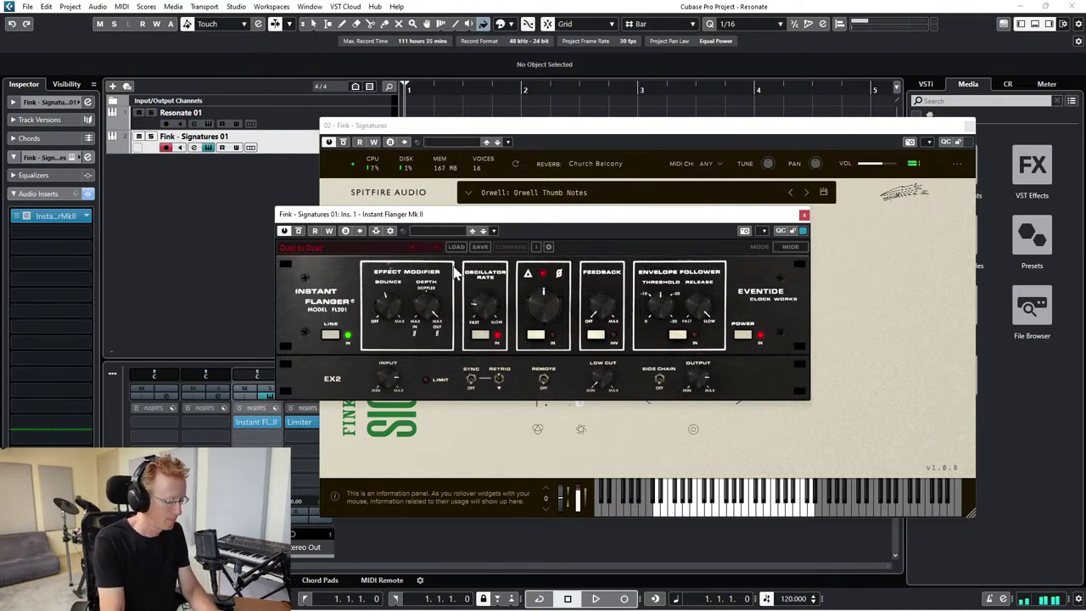
click(435, 248)
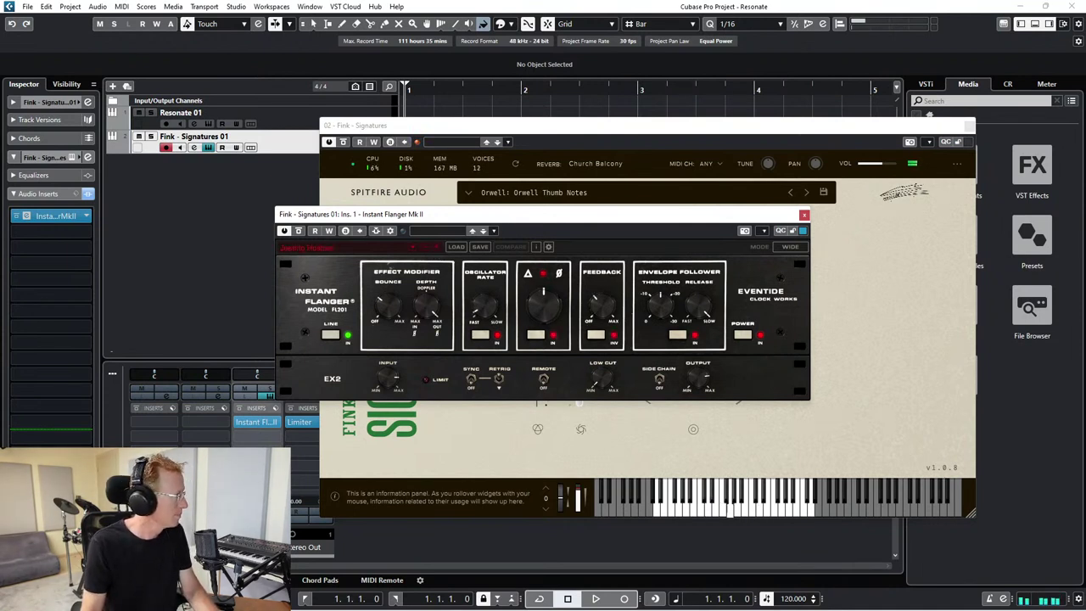
click(396, 68)
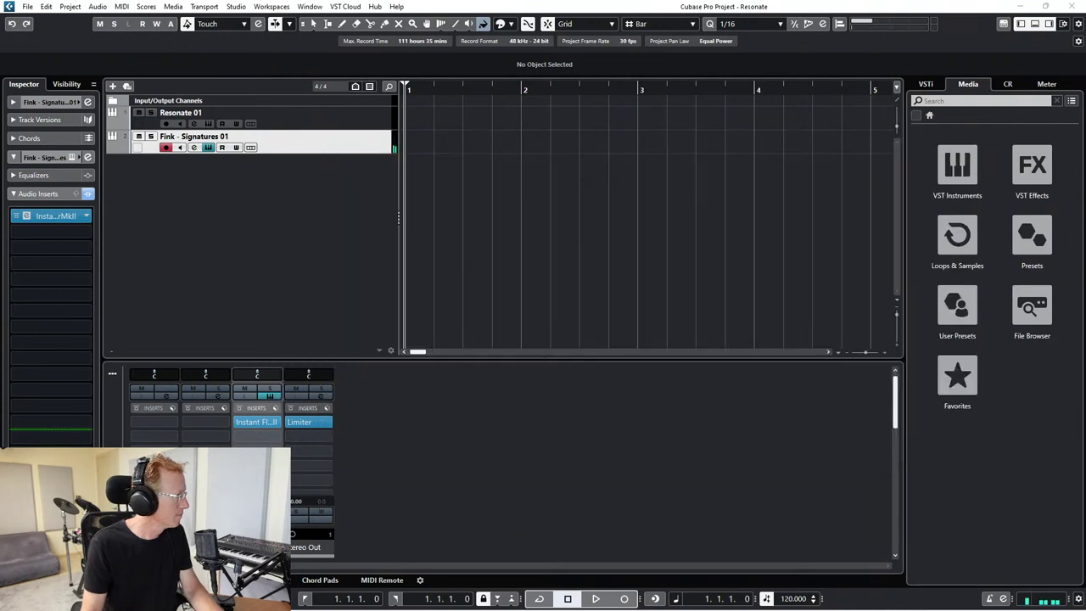
click(478, 4)
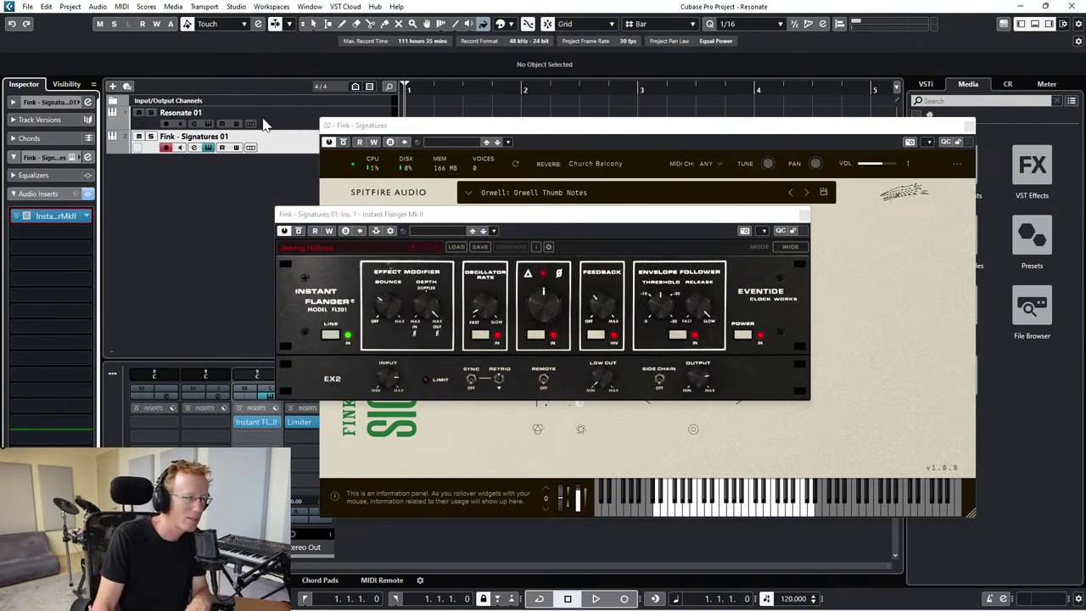
mouse_move(832, 609)
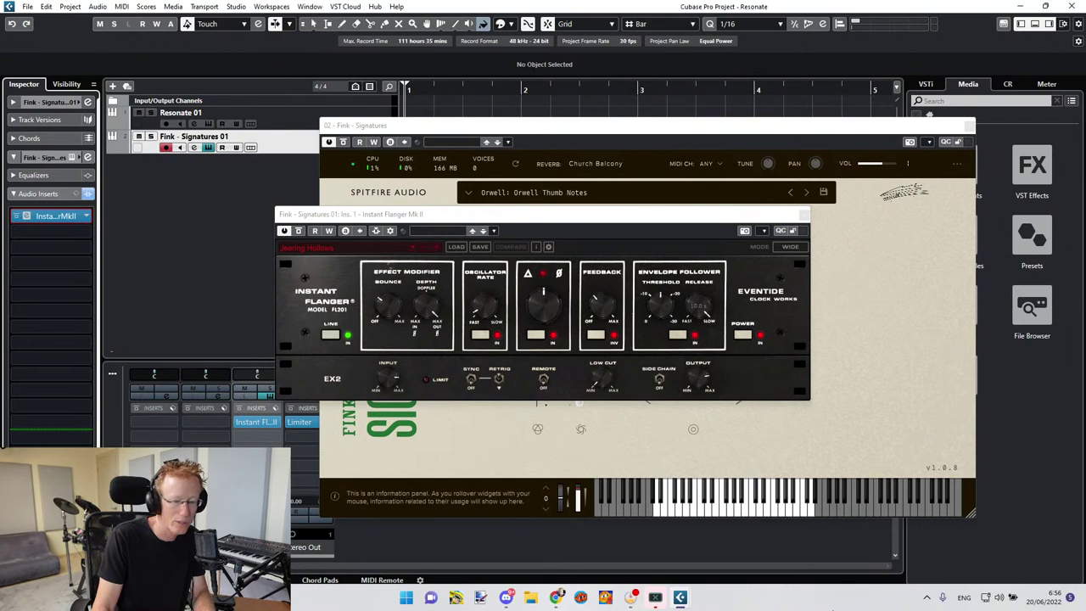
click(419, 217)
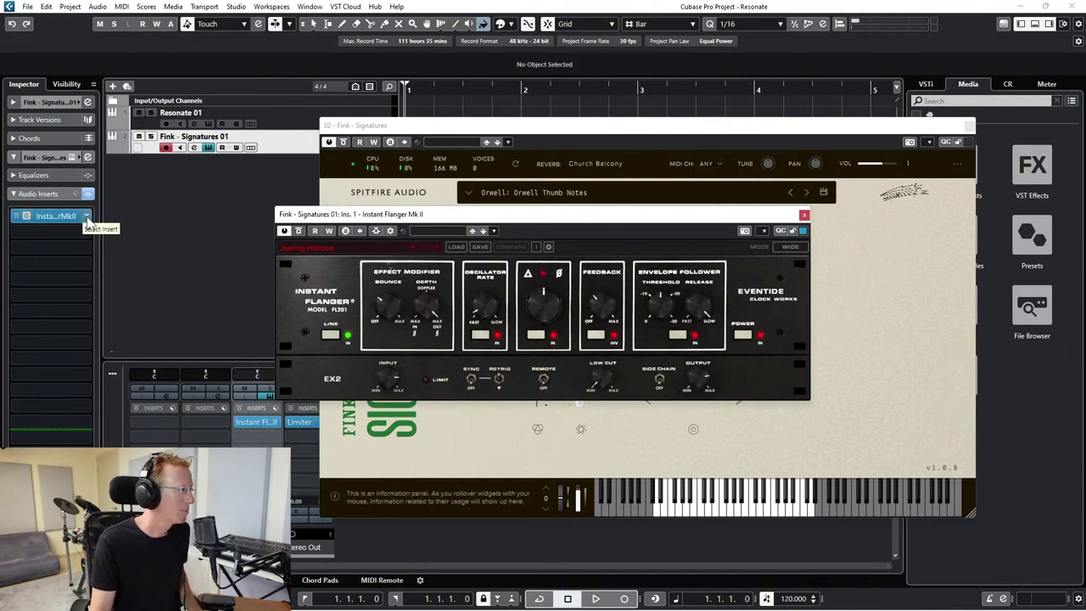
- Search the effects for "black" and replace Instant Flanger Mk II with Eventide's Blackhole in the first insert slot
click(87, 219)
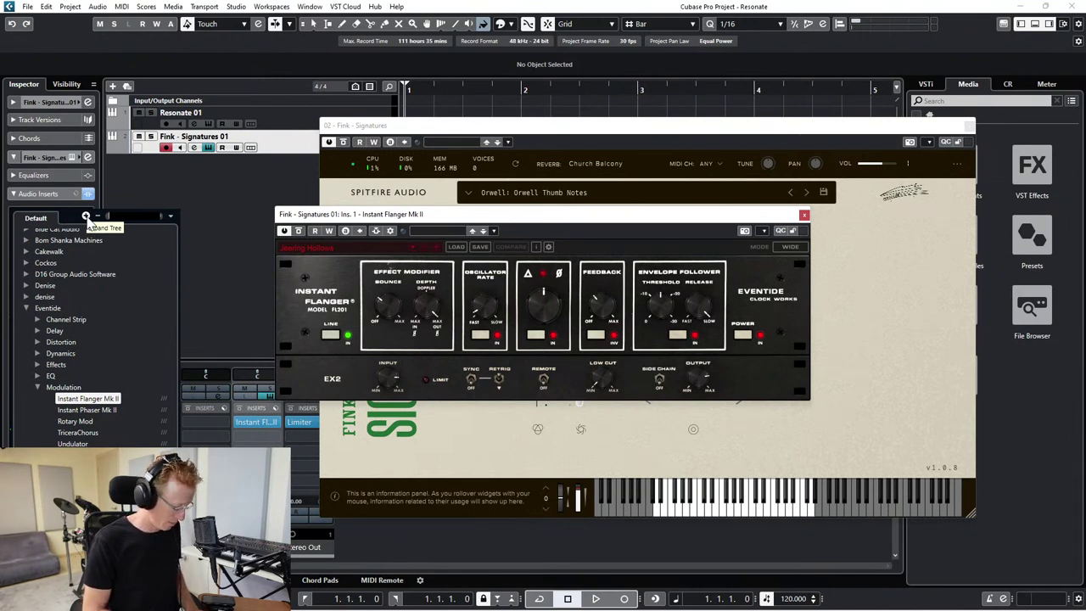
text(black)
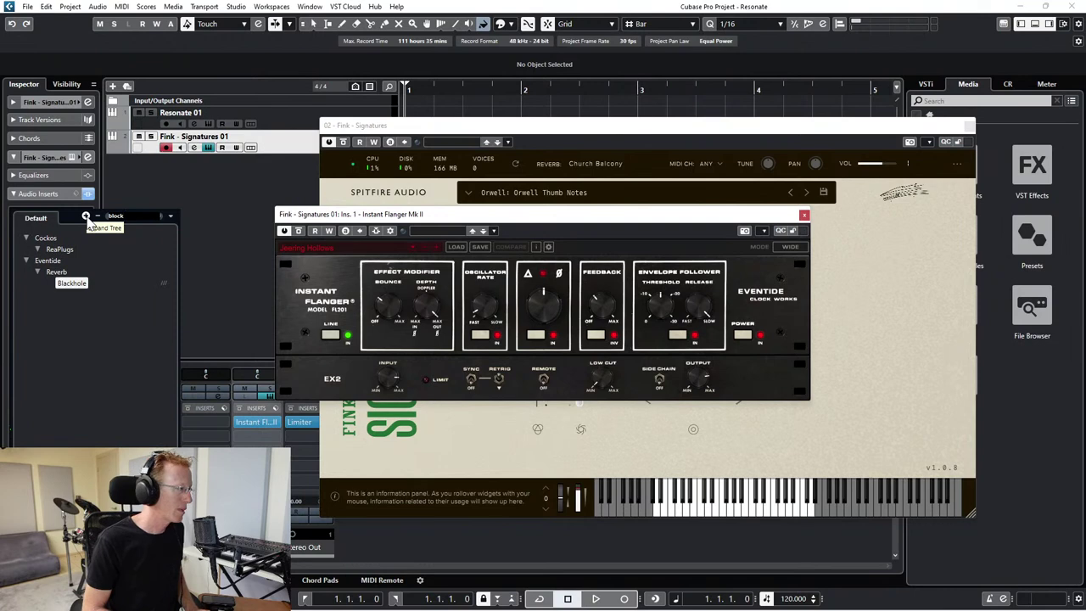
click(68, 283)
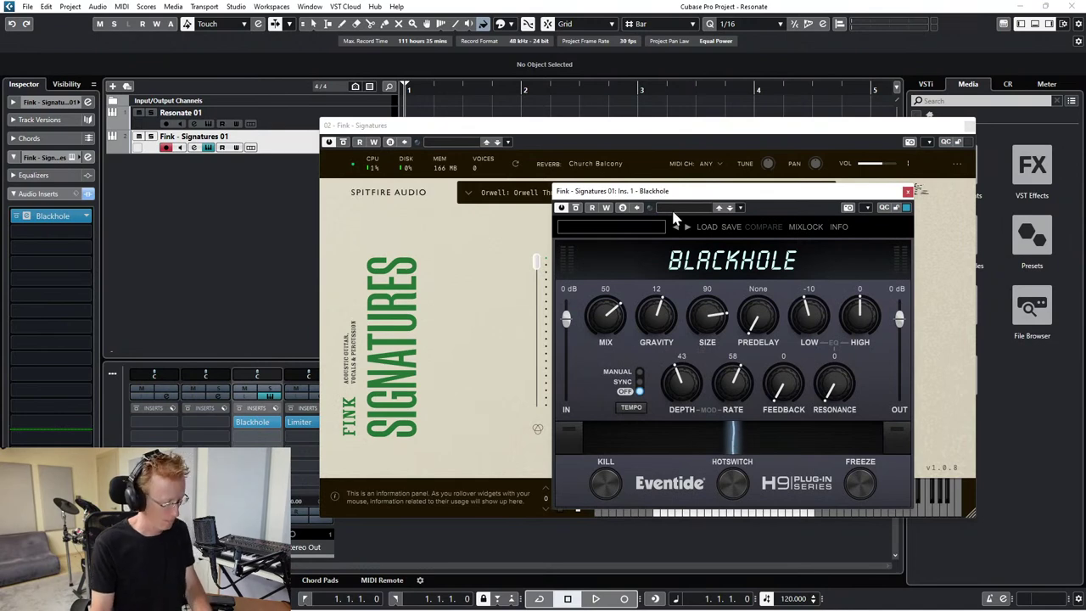
- Close the Fink - Signatures window and set Blackhole's Mix to 57
click(629, 129)
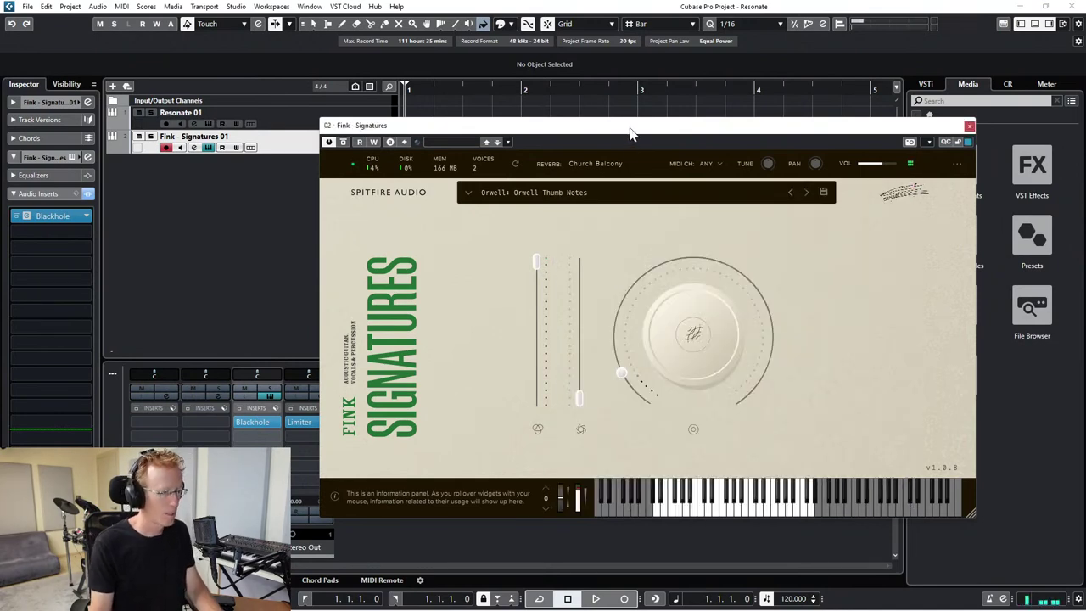
click(969, 126)
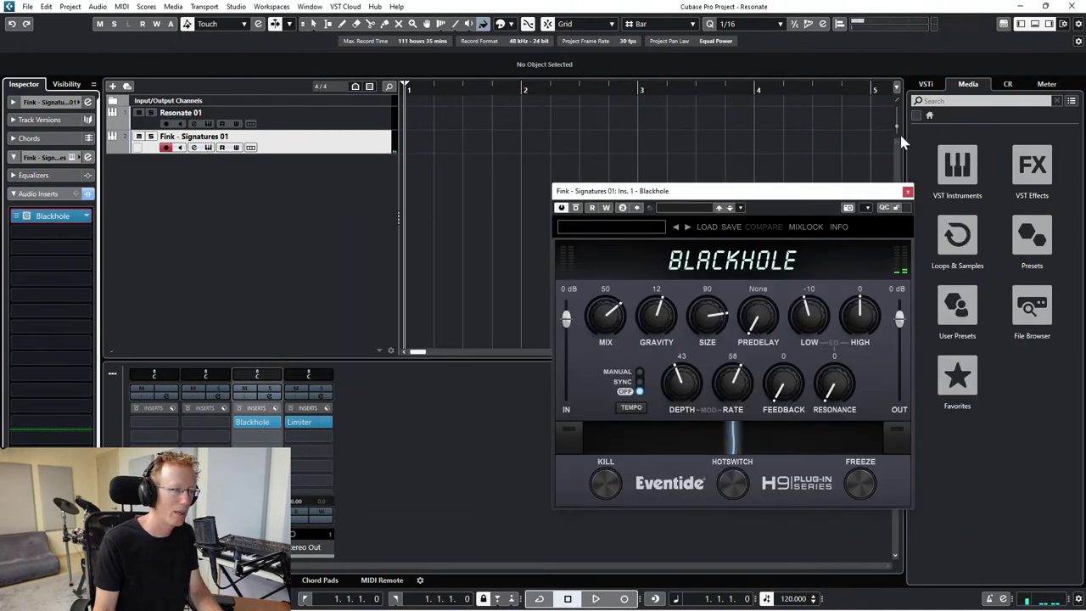
drag(750, 190, 650, 98)
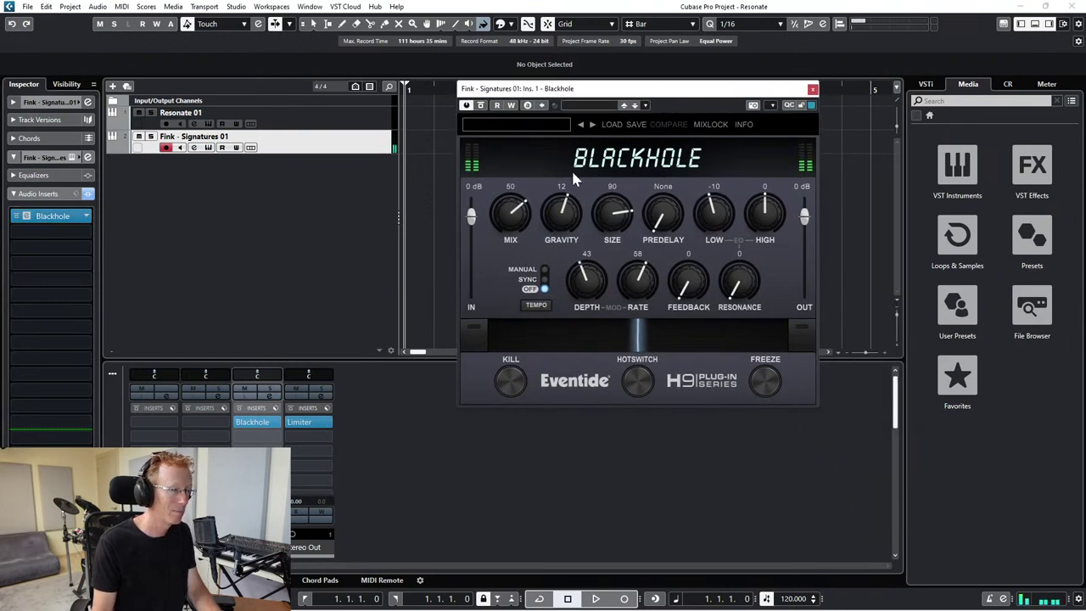
drag(518, 219, 518, 214)
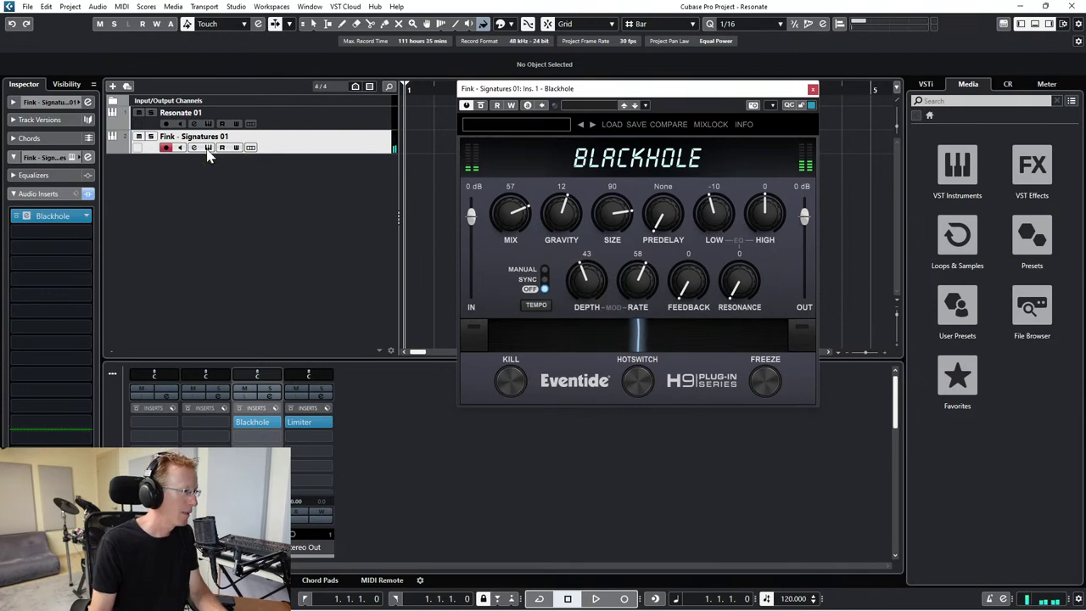
- Reopen Fink - Signatures, audition Festy Muted Notes with the second slider and large knob raised, and step on to Festy Pulled Chords
click(208, 148)
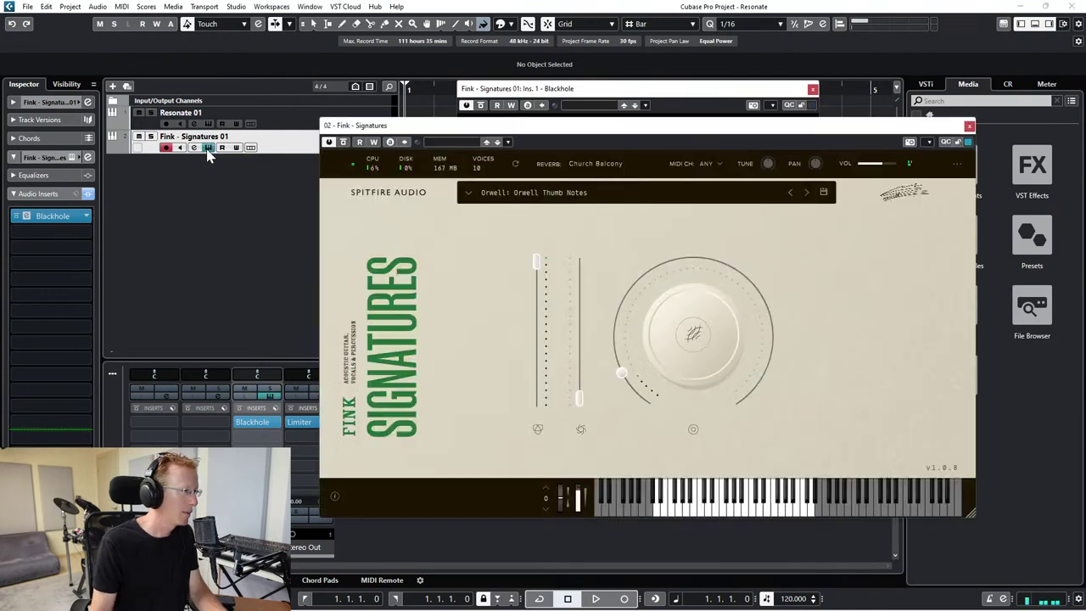
click(584, 193)
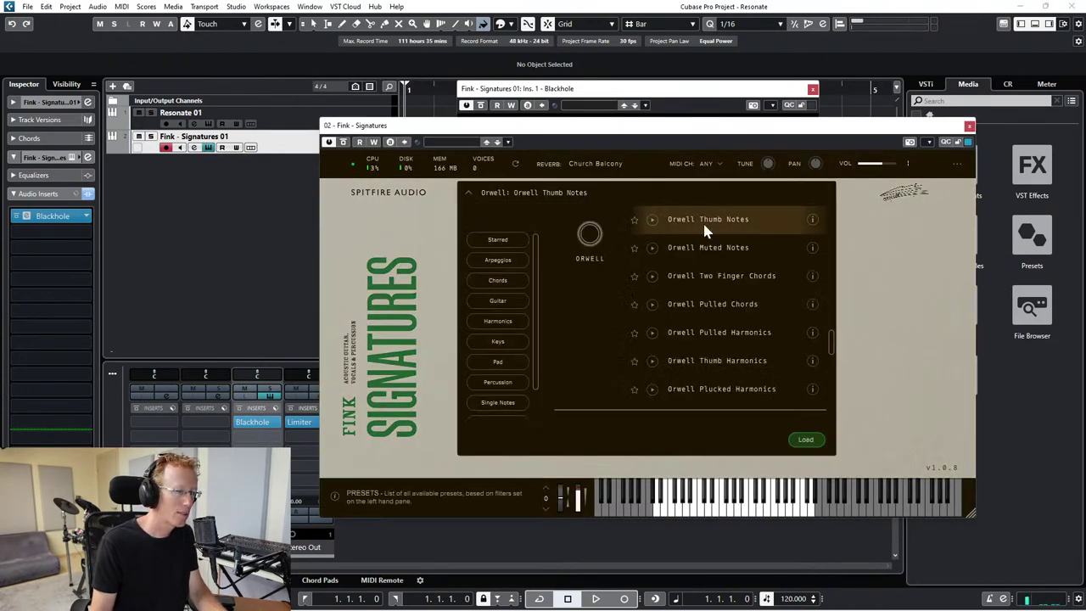
scroll(715, 267, down, 5)
scroll(718, 273, up, 4)
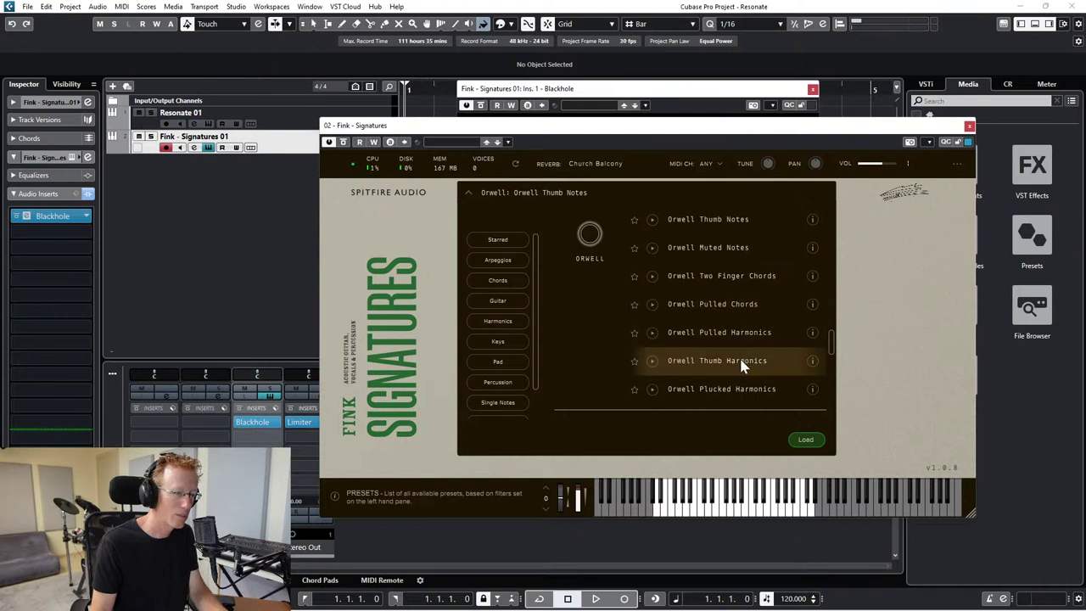
scroll(740, 366, up, 3)
double_click(733, 281)
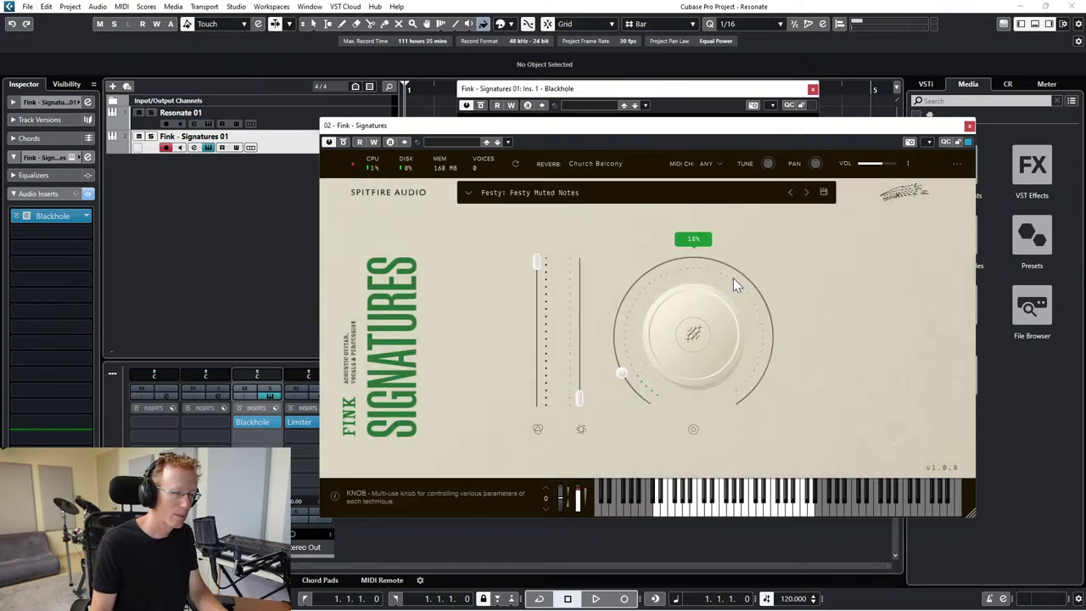
drag(576, 400, 589, 320)
drag(617, 362, 644, 311)
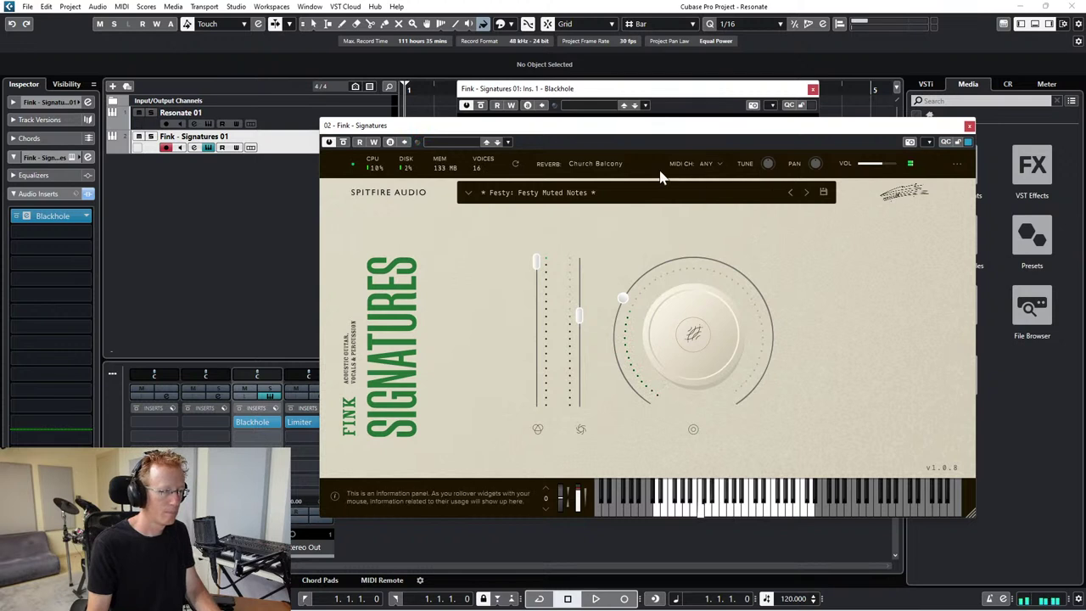
click(807, 193)
click(807, 193)
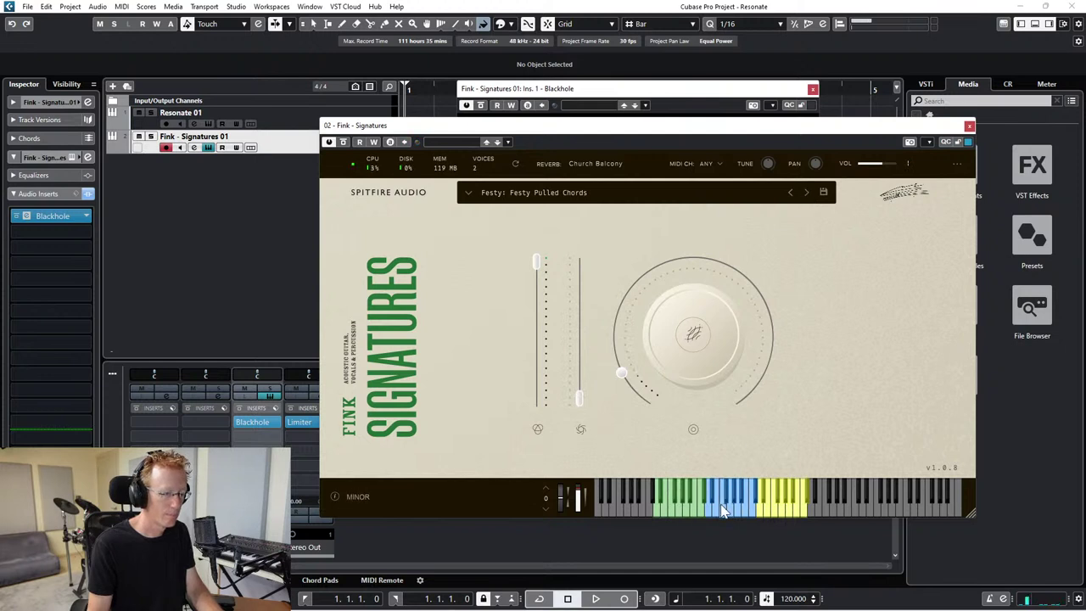
- Load Festy Plucked Notes with its second slider and large knob raised, and bring Blackhole's window to the front
click(560, 194)
scroll(735, 302, up, 3)
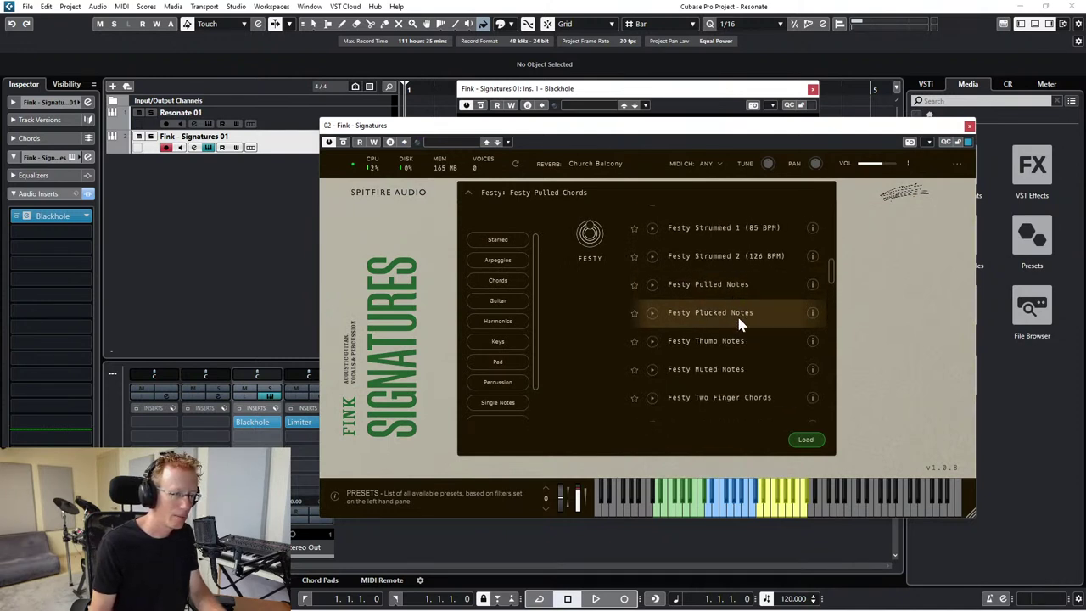
double_click(739, 313)
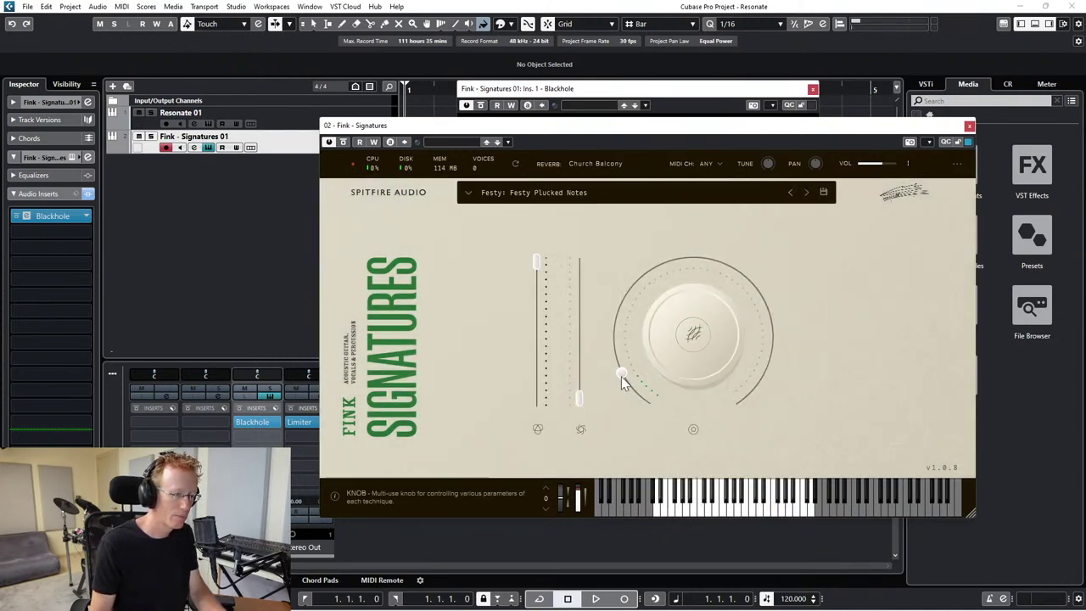
drag(570, 410, 590, 287)
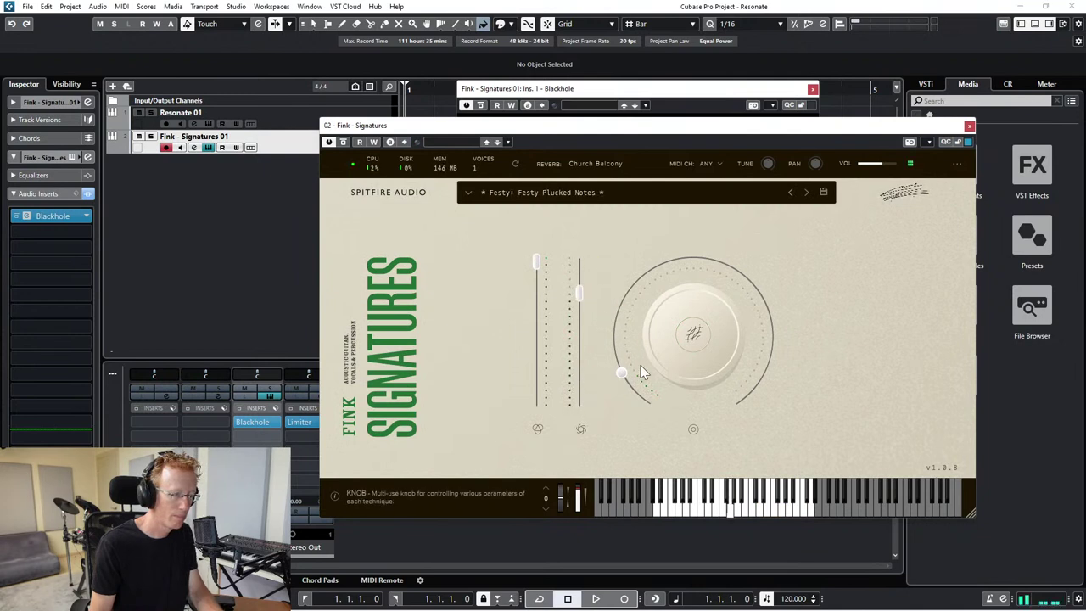
drag(626, 377, 655, 297)
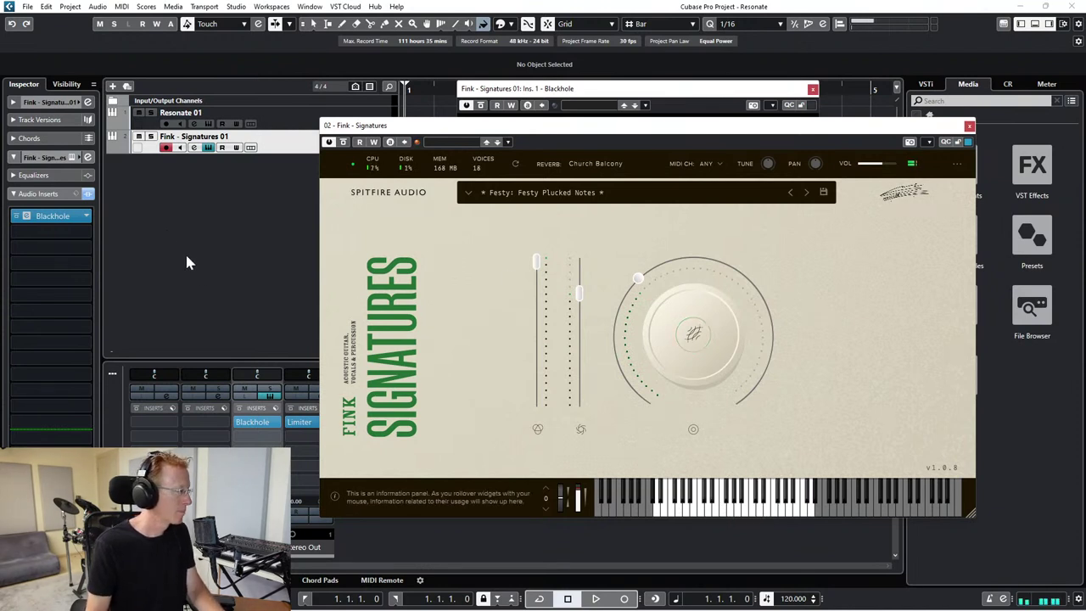
click(512, 105)
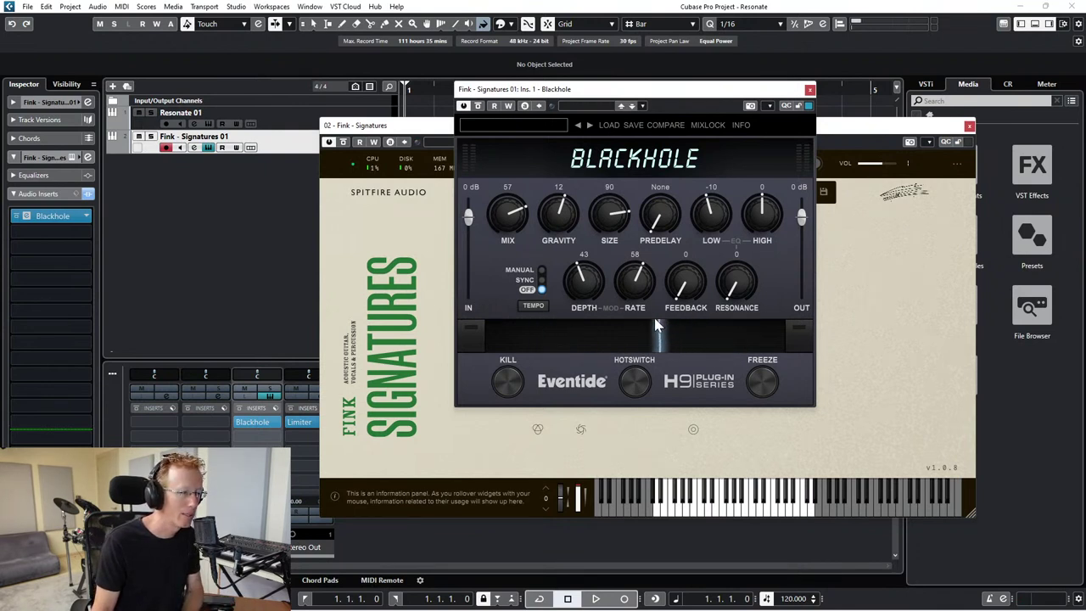
- Give Blackhole's ribbon a low end with Mix at 22 and Gravity at -34, and sweep the ribbon to about Mix 32
drag(524, 213, 503, 212)
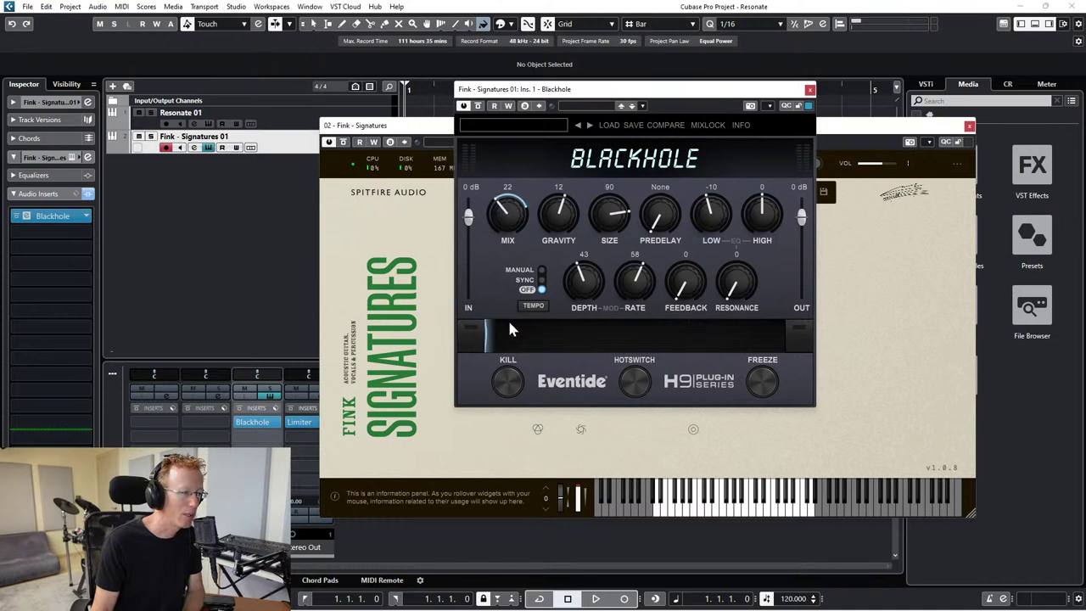
drag(567, 336, 548, 299)
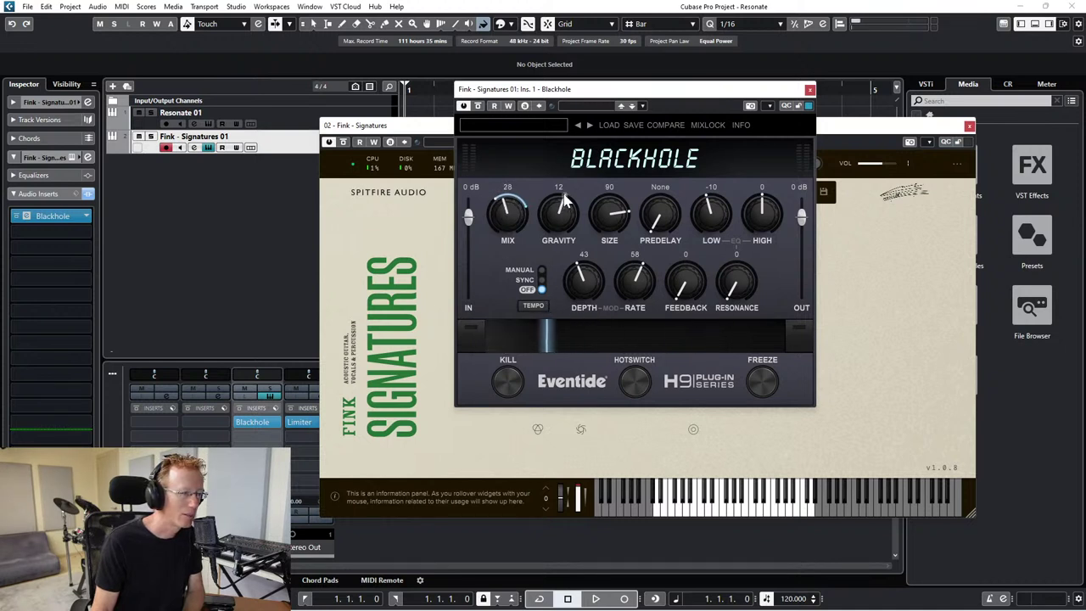
drag(564, 196, 534, 196)
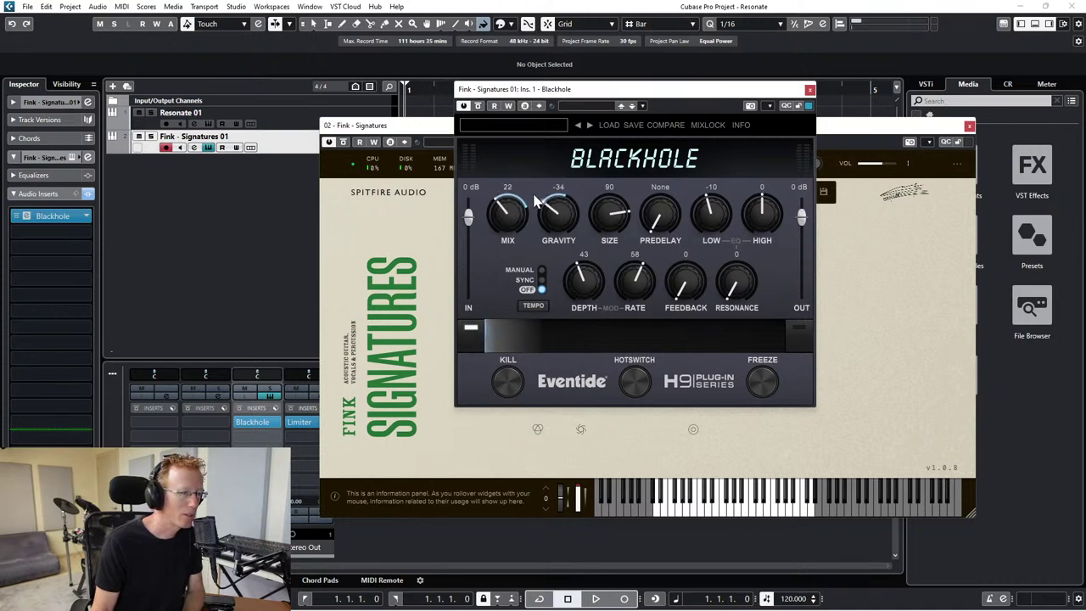
drag(494, 342, 586, 304)
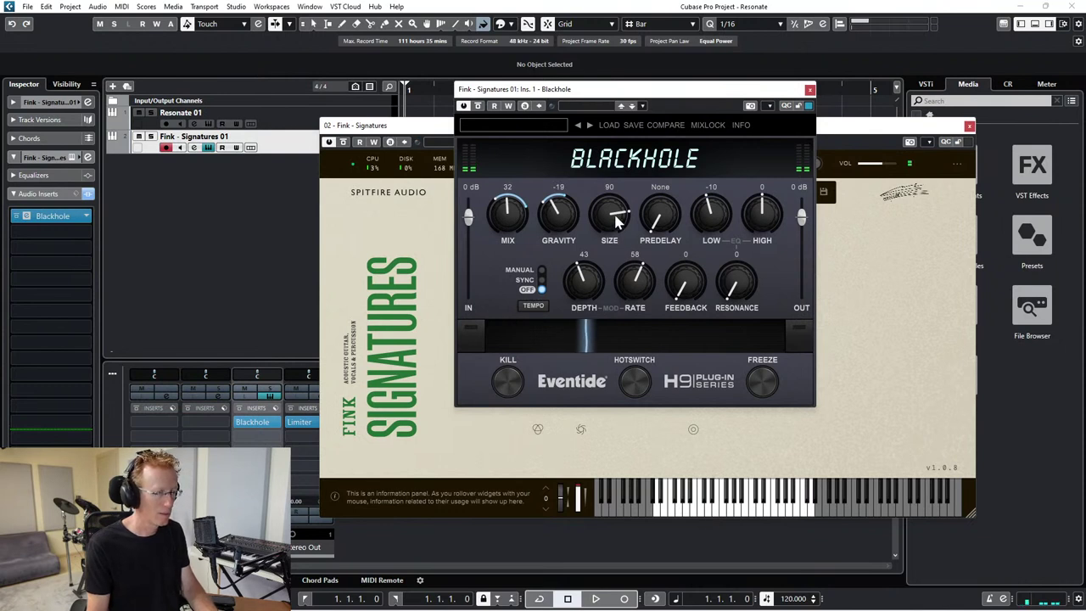
- Lower Size for the ribbon's low end, sweep to Mix 42, Gravity -7 and Size 64, and try Freeze on and off
drag(629, 211, 532, 194)
drag(504, 343, 692, 369)
click(768, 380)
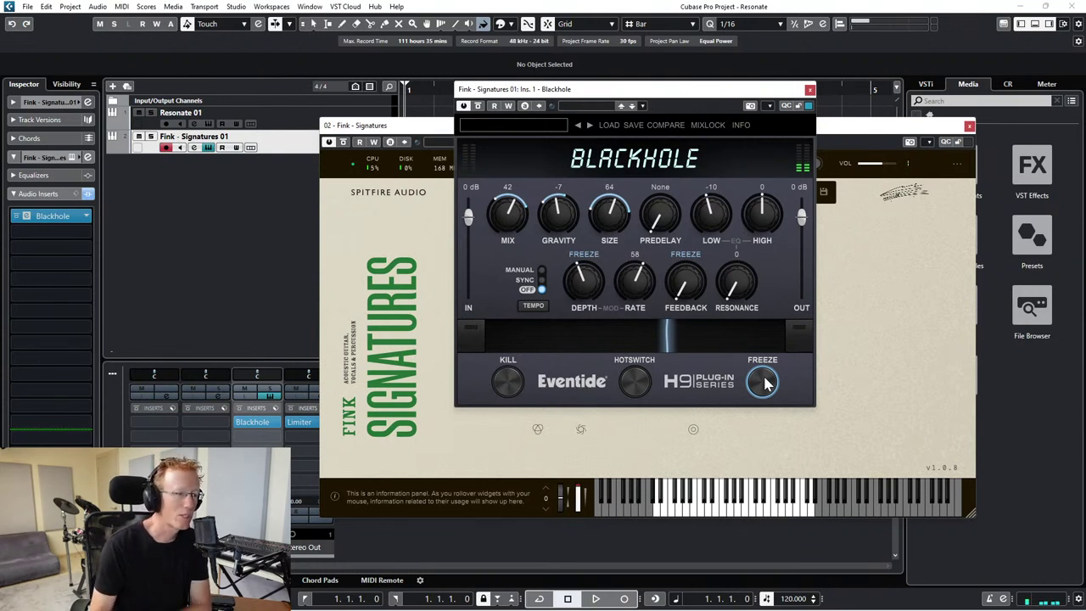
click(764, 383)
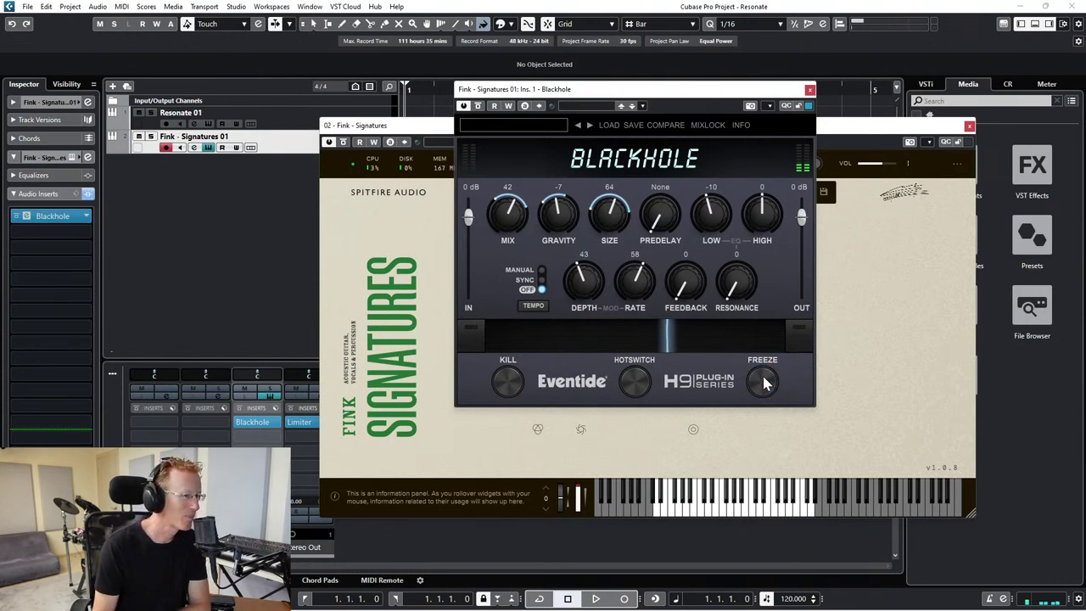
- Replace Blackhole with Eventide's ShimmerVerb in the first insert slot, set its Size to 40, and close its window
click(87, 217)
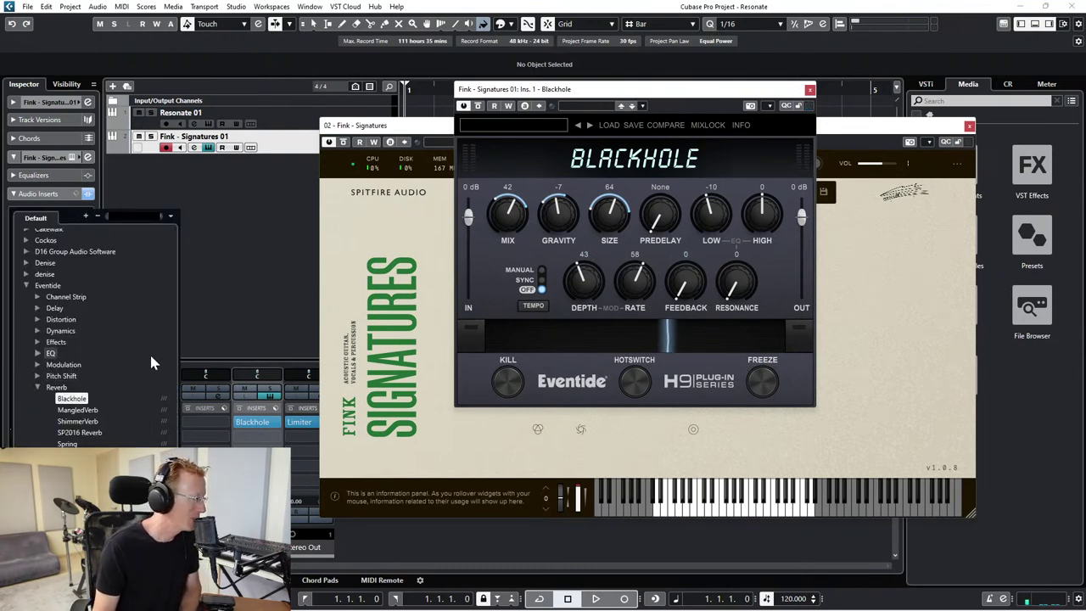
click(90, 423)
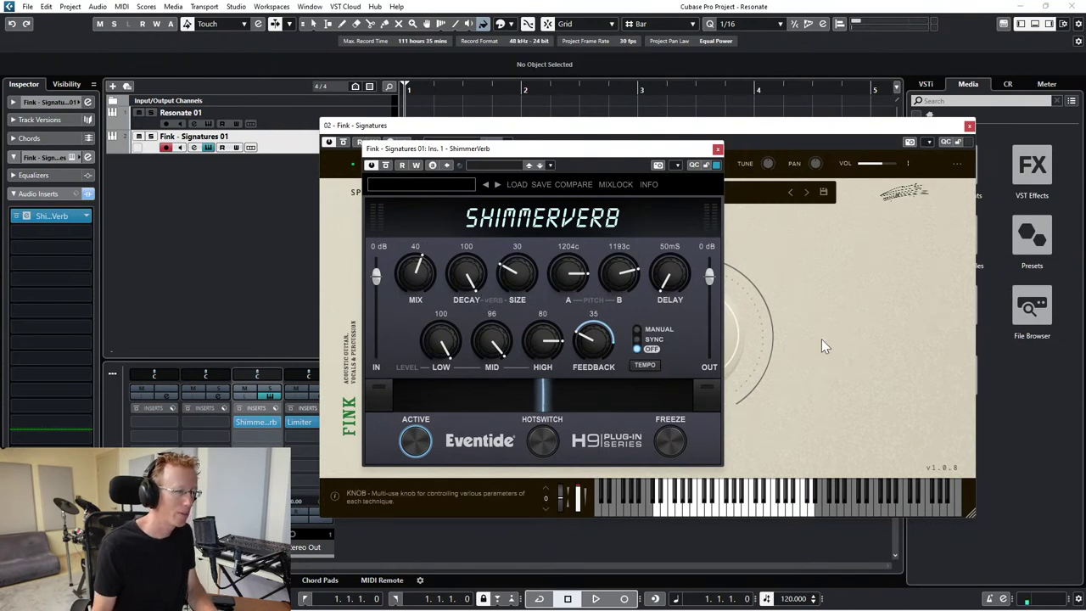
drag(536, 260, 541, 261)
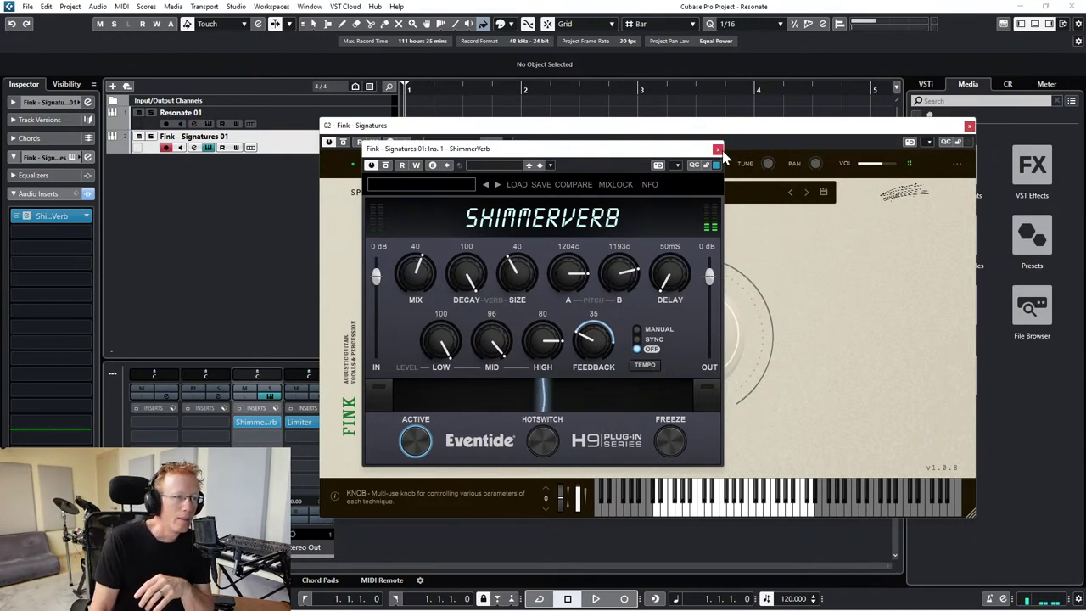
click(718, 150)
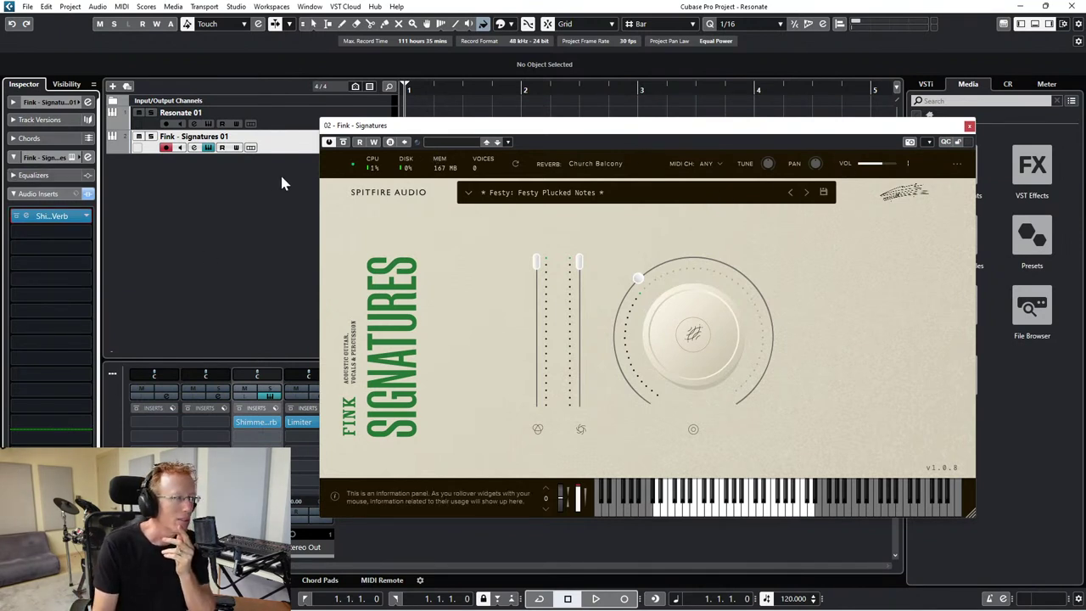
click(86, 218)
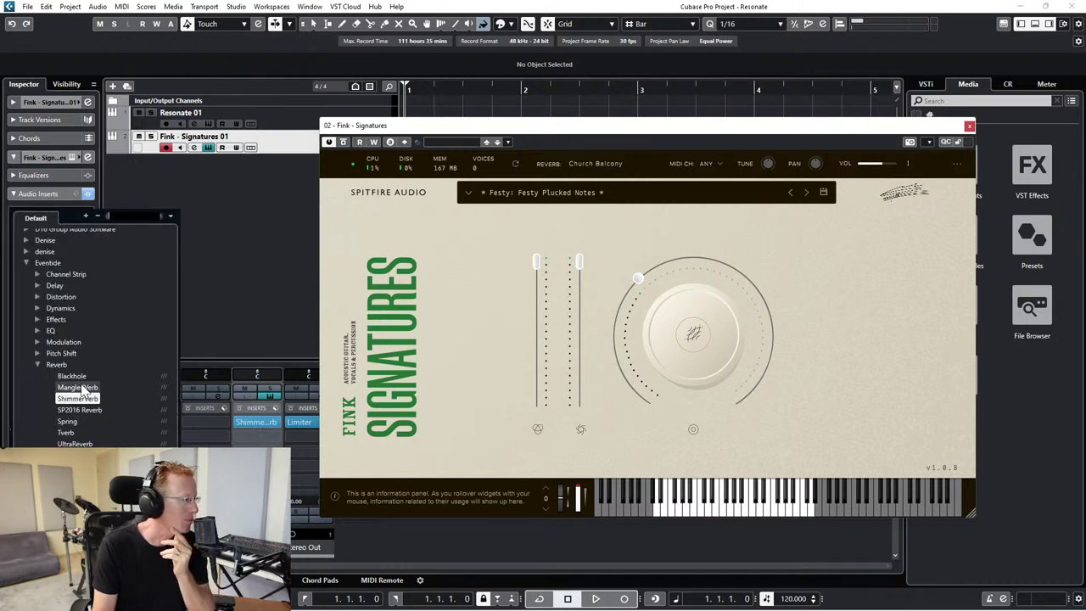
scroll(116, 387, down, 5)
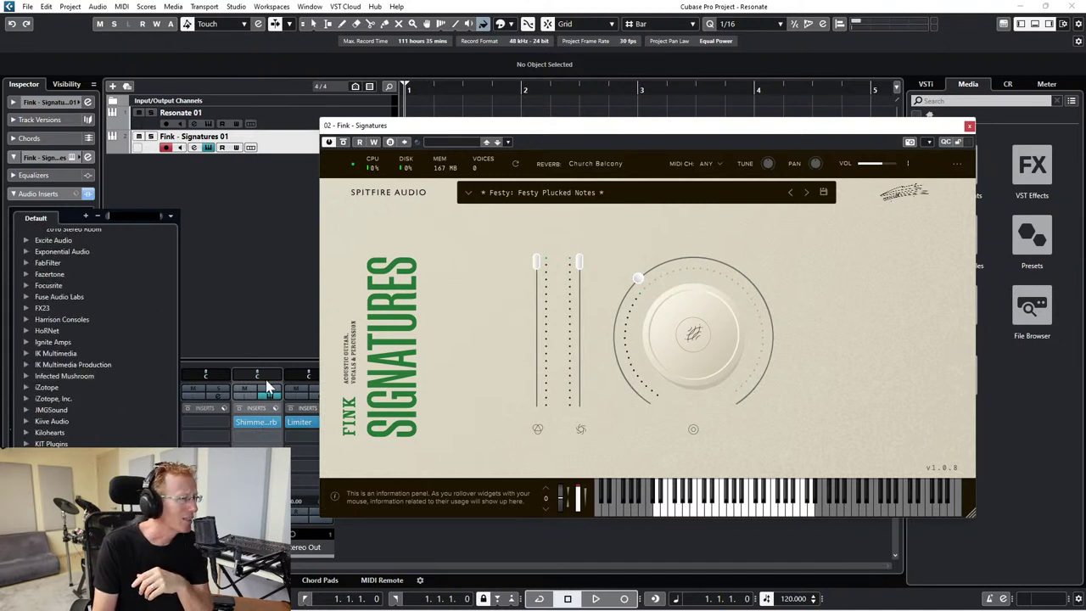
scroll(107, 341, up, 10)
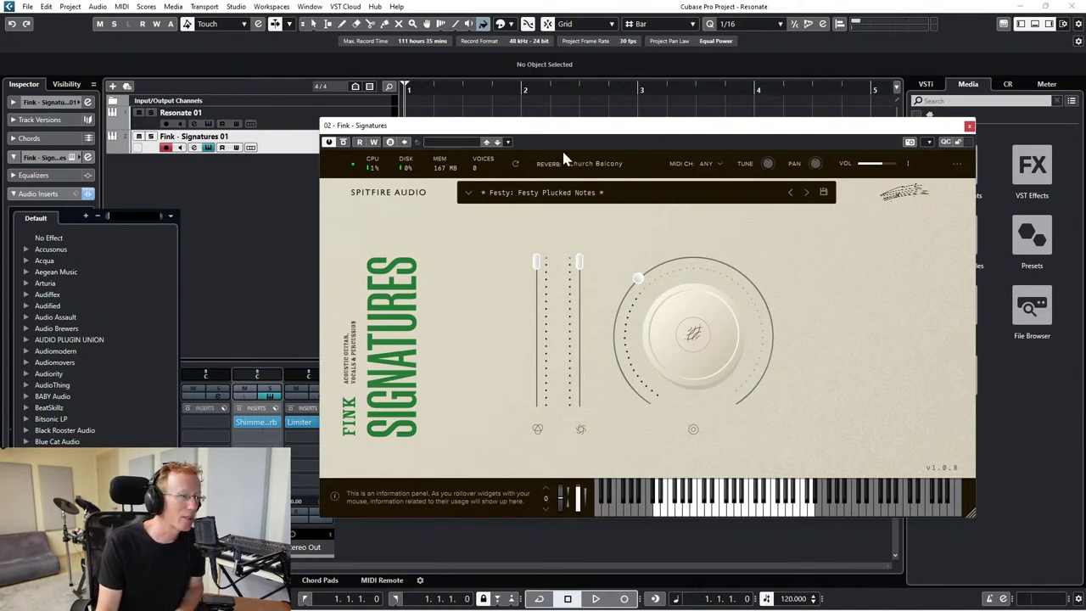
click(566, 104)
- Select the Resonate 01 track, open its instrument, and load the Timpani: Ensemble preset
mouse_move(500, 126)
mouse_down()
mouse_move(423, 134)
mouse_move(466, 124)
mouse_move(495, 144)
mouse_up()
click(313, 124)
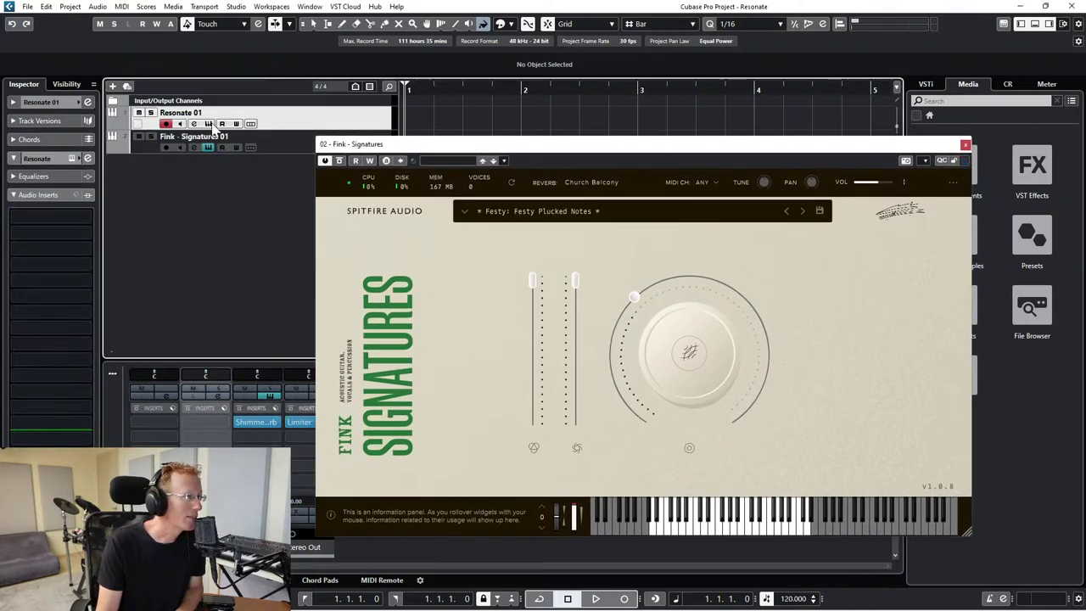
click(208, 124)
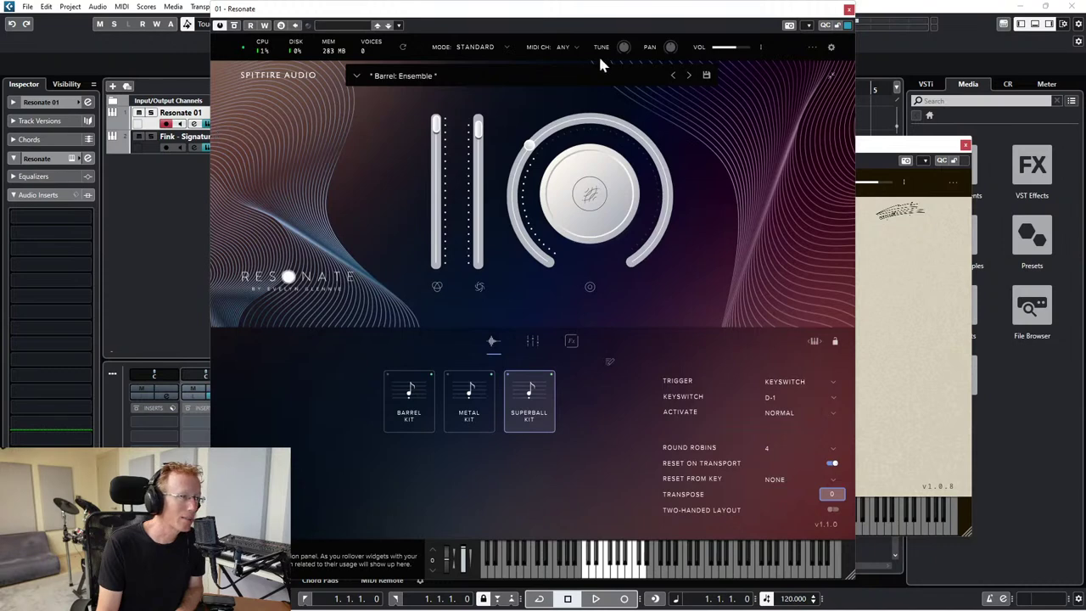
drag(594, 12, 646, 5)
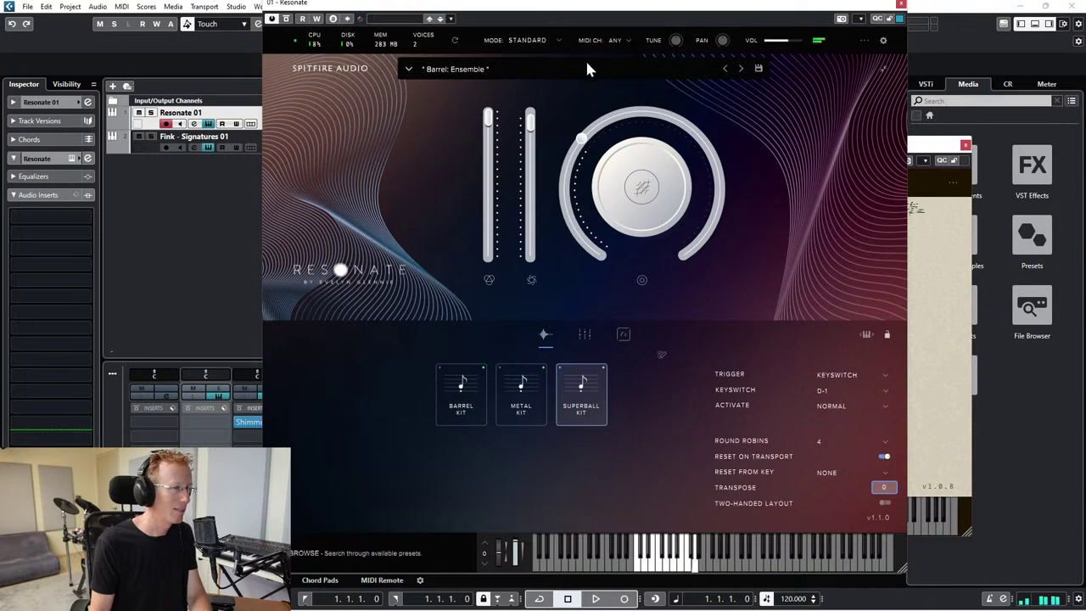
click(535, 72)
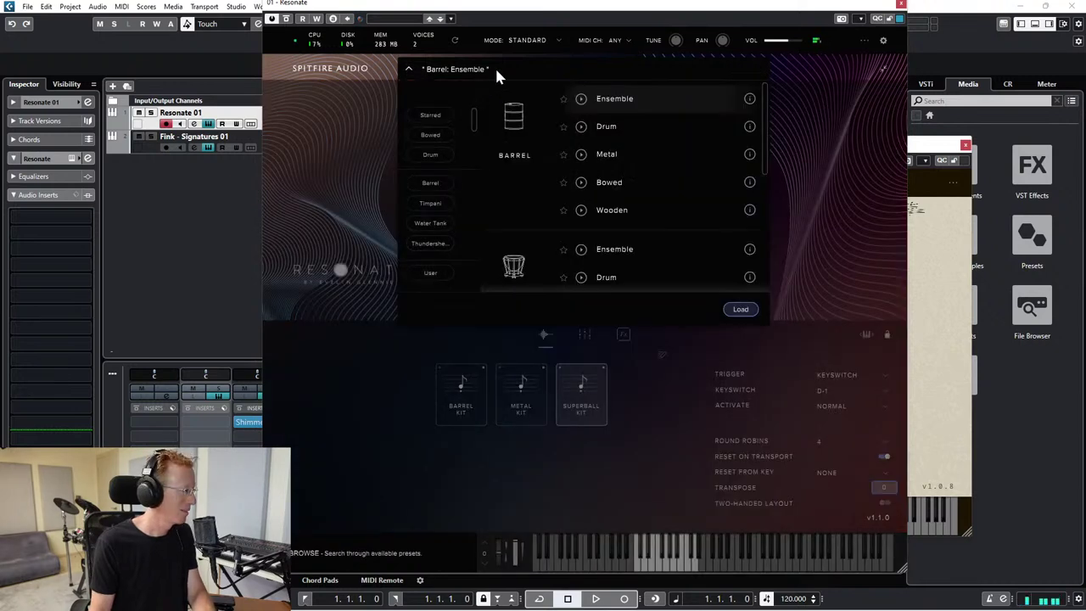
double_click(617, 249)
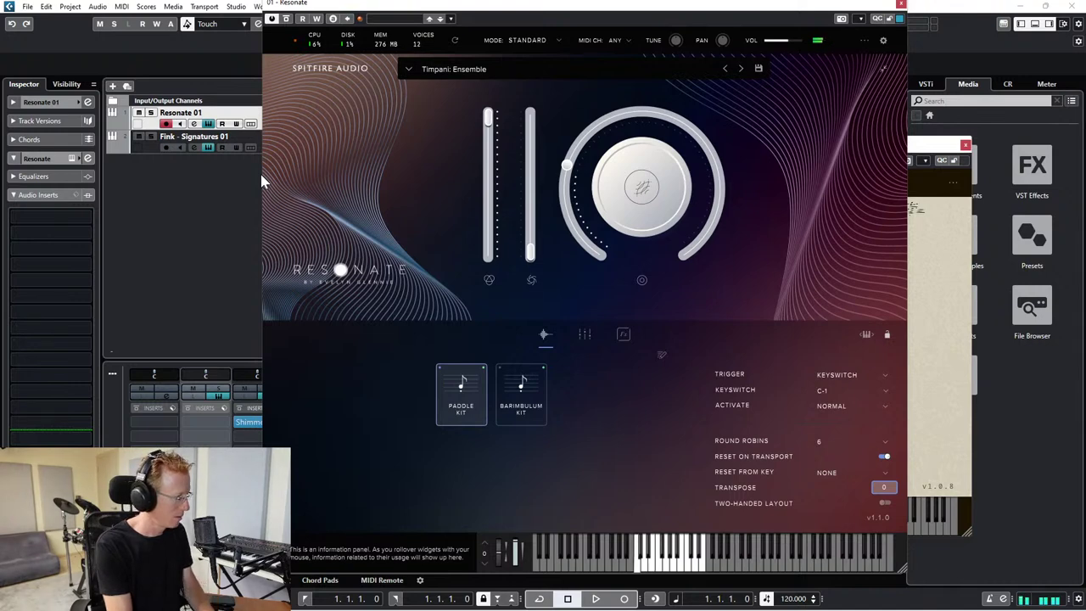
- Close the Resonate and Fink - Signatures windows and remove the Fink - Signatures 01 track
click(901, 5)
click(967, 146)
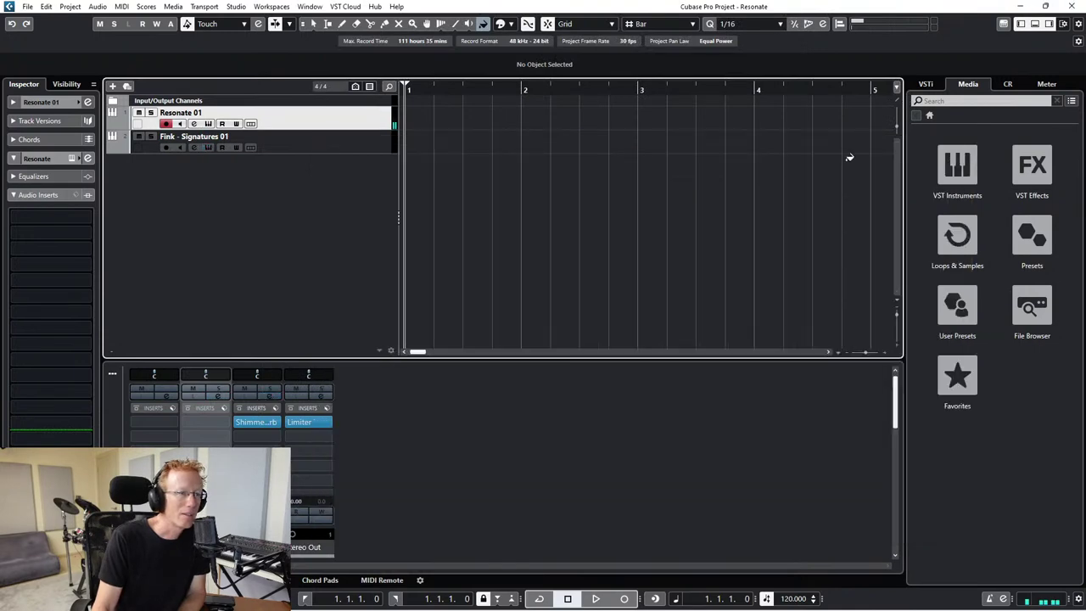
right_click(344, 149)
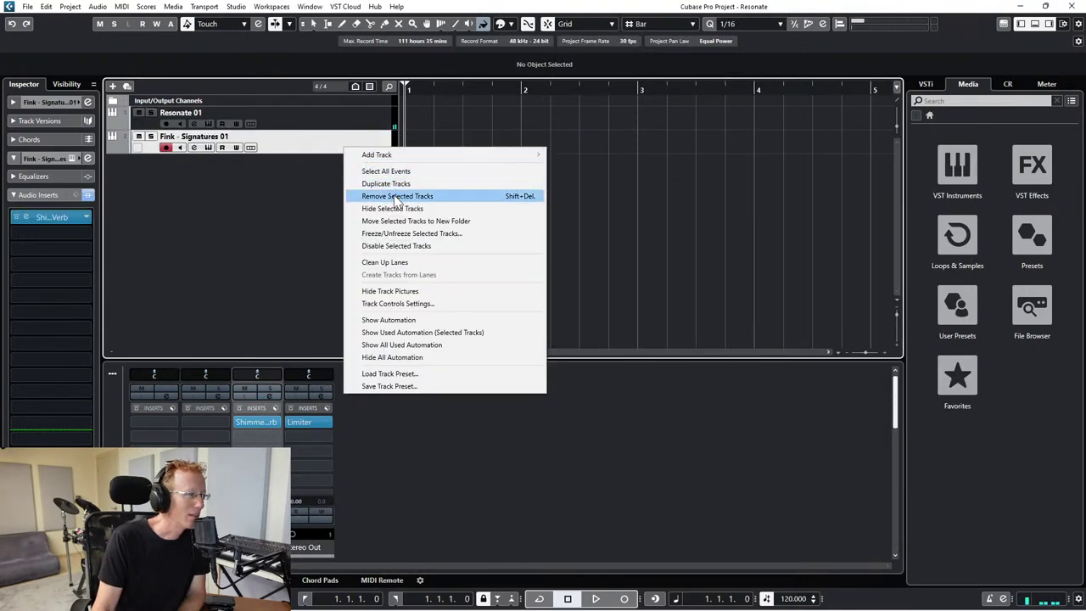
click(364, 192)
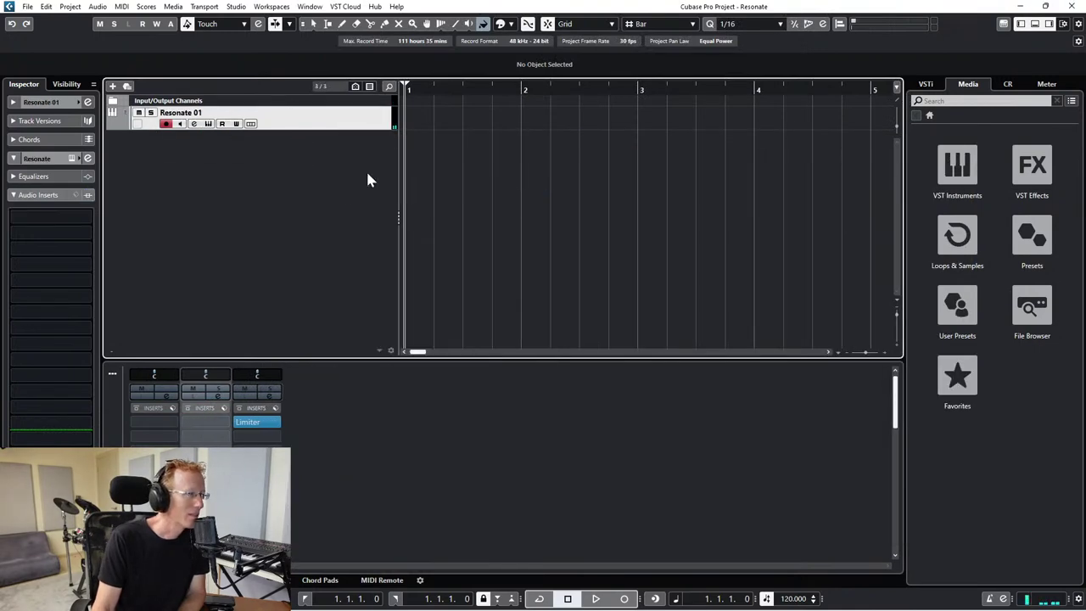
- Start adding an instrument track below Resonate 01 and open the list of available instruments
right_click(291, 147)
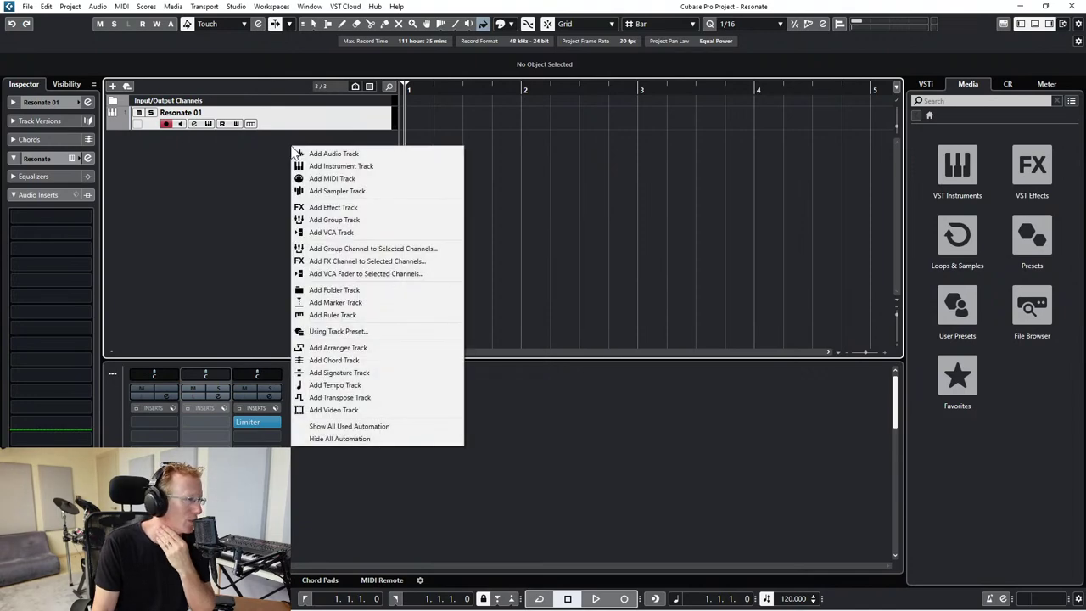
click(338, 167)
click(582, 302)
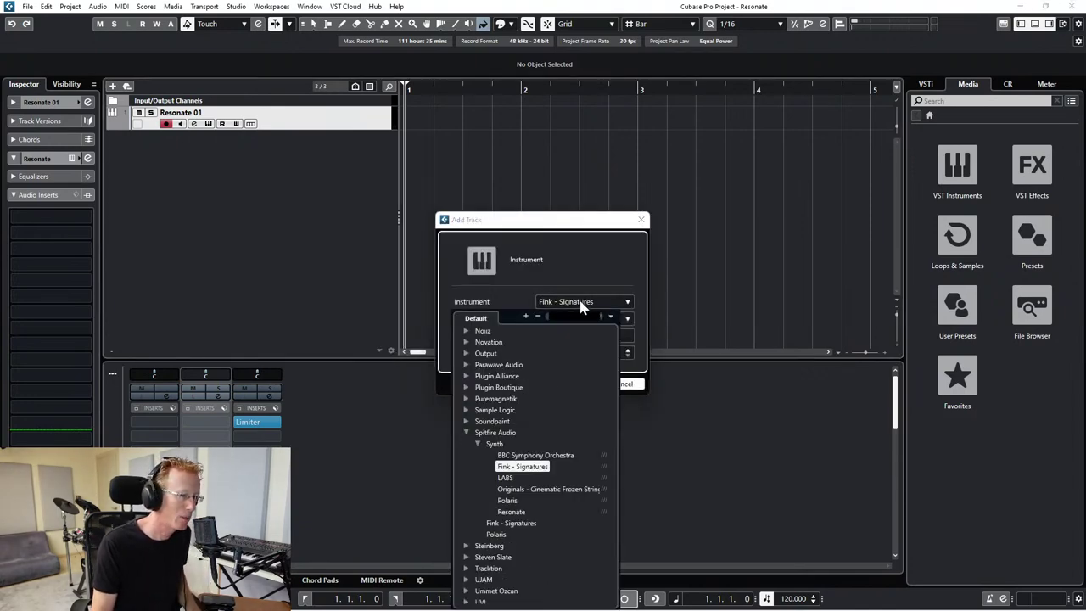
text(native)
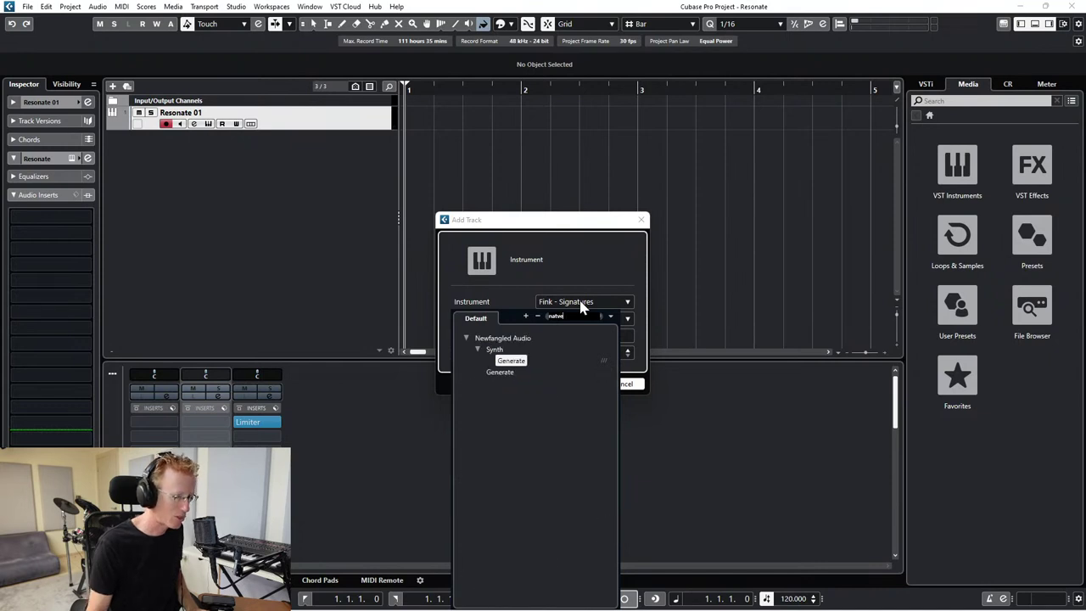
key(BackSpace)
key(BackSpace)
key(BackSpace)
key(BackSpace)
key(BackSpace)
key(BackSpace)
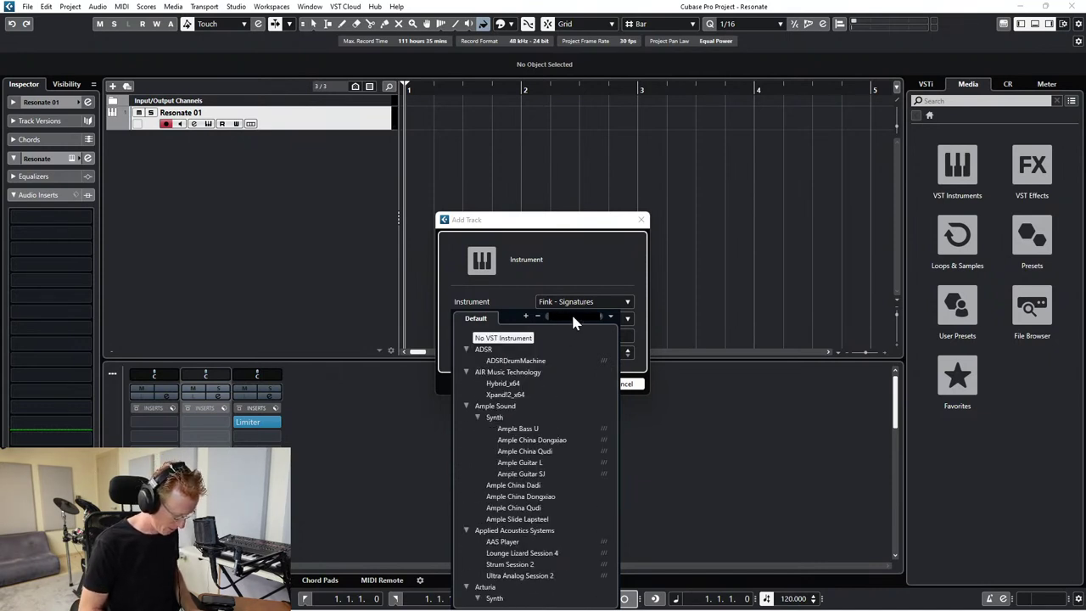
- Search the instruments for "kom", choose Komplete Kontrol, and add one track routed to Stereo Out
text(kom)
click(531, 349)
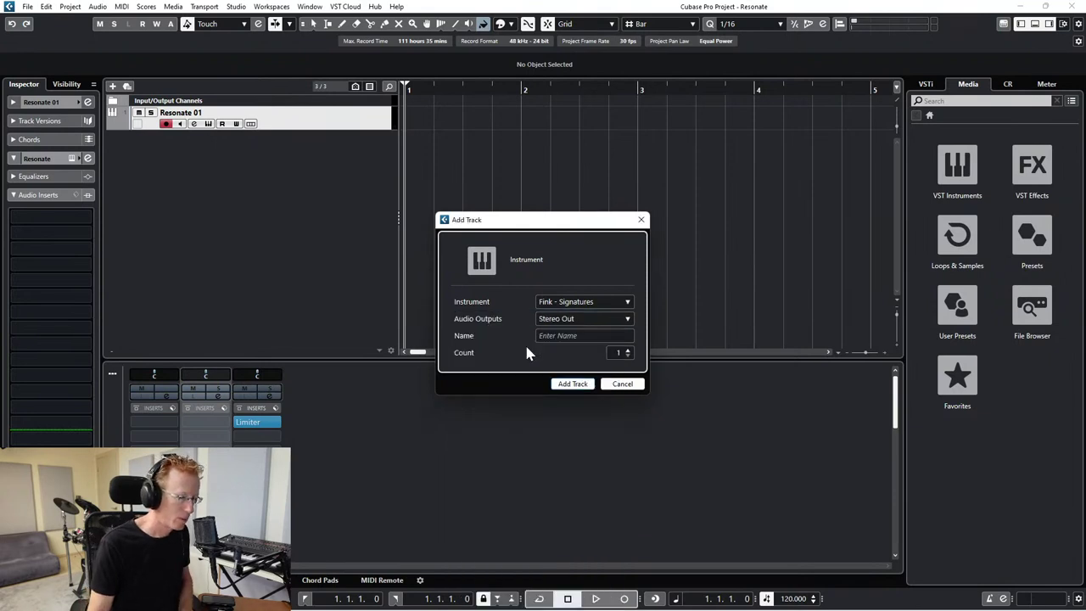
click(576, 383)
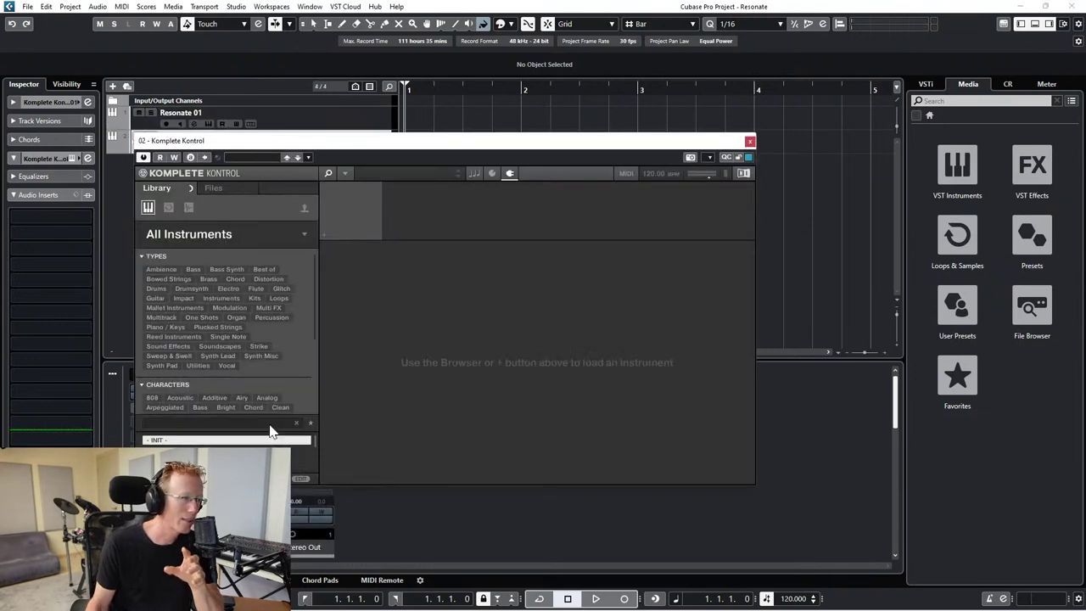
- Browse the Native Instruments products in Komplete Kontrol's library and select Glaze
drag(587, 141, 678, 95)
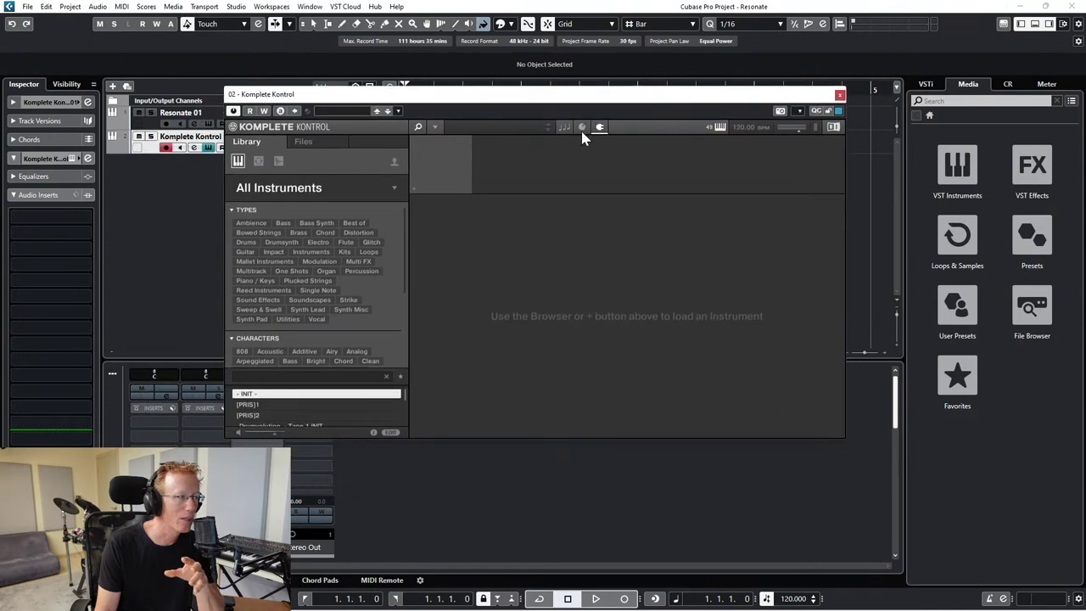
click(317, 197)
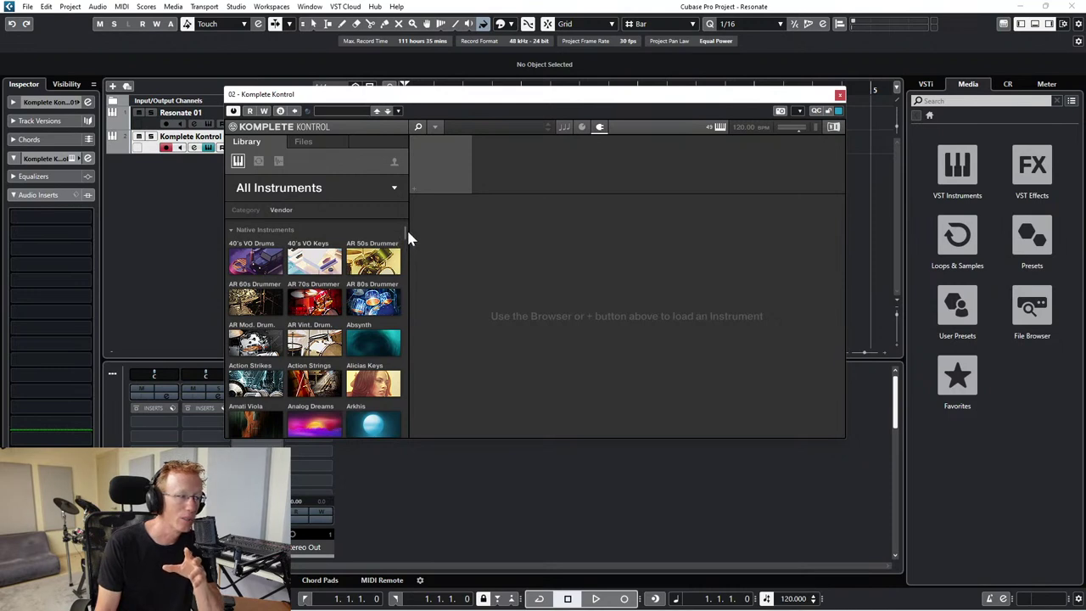
scroll(404, 238, down, 3)
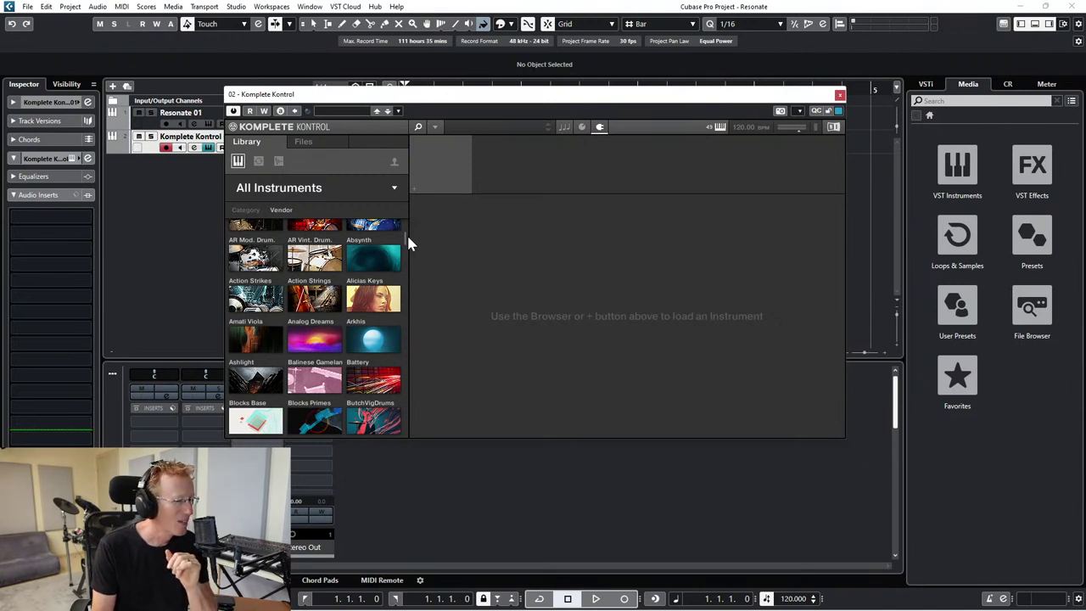
drag(408, 239, 393, 259)
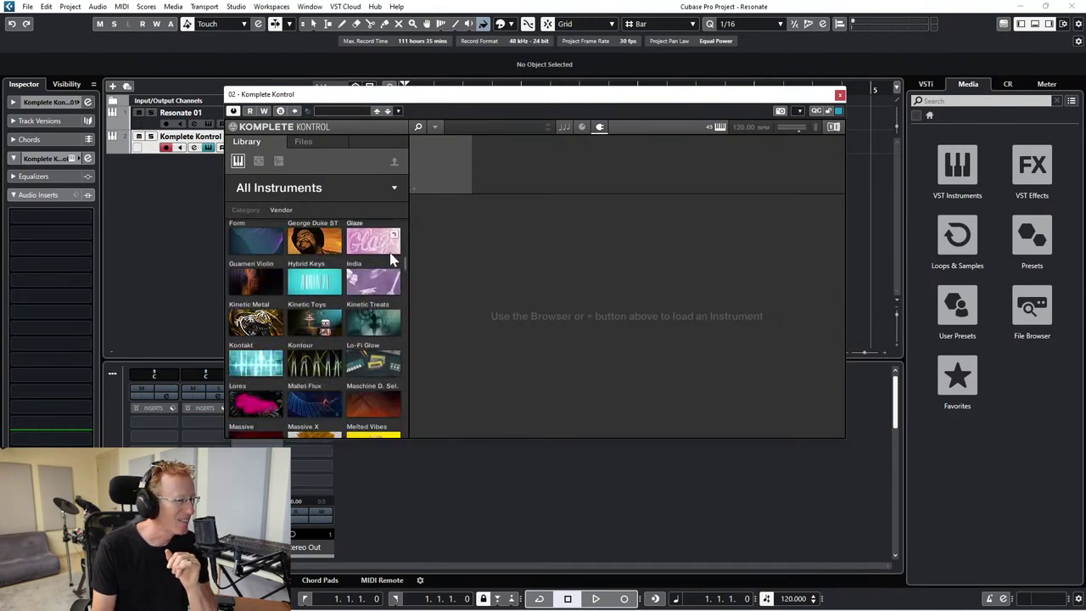
click(376, 248)
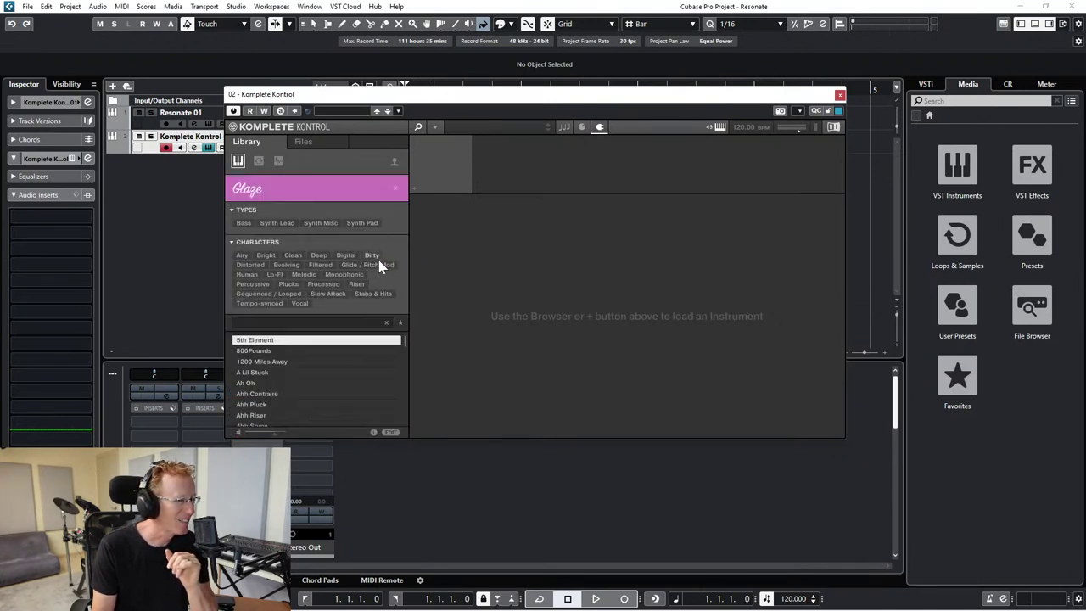
- Load Glaze's 5th Element preset and move the Komplete Kontrol window so the whole instrument can be seen
click(260, 339)
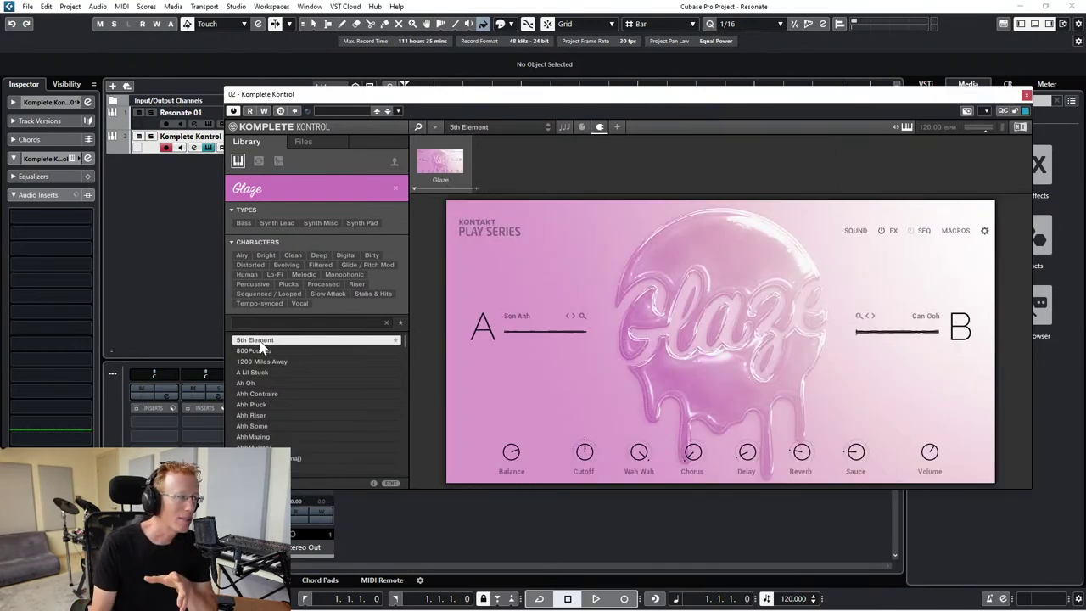
drag(604, 106, 593, 54)
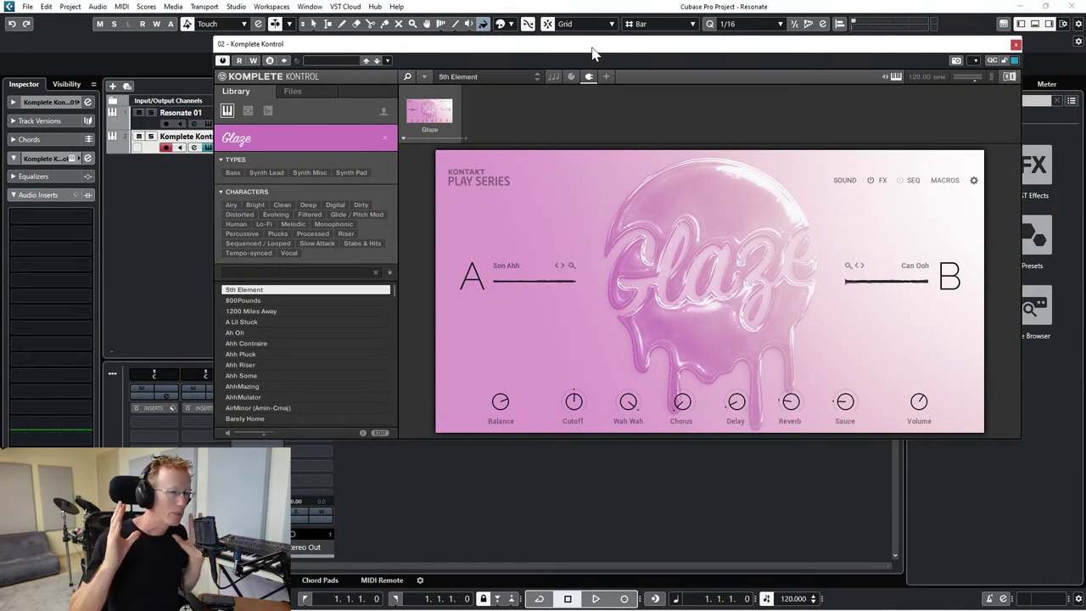
mouse_move(499, 398)
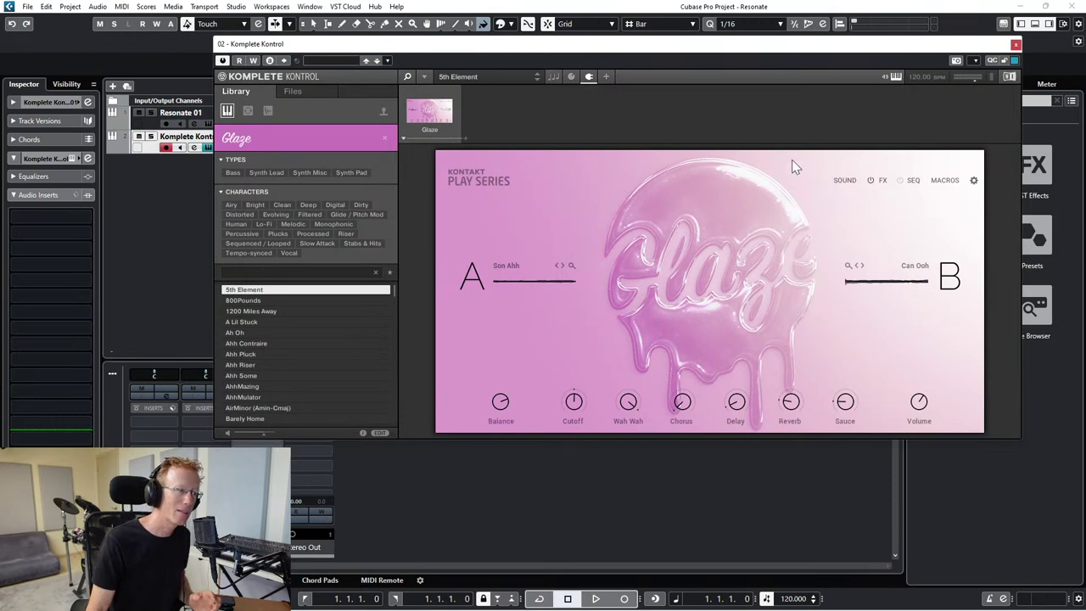
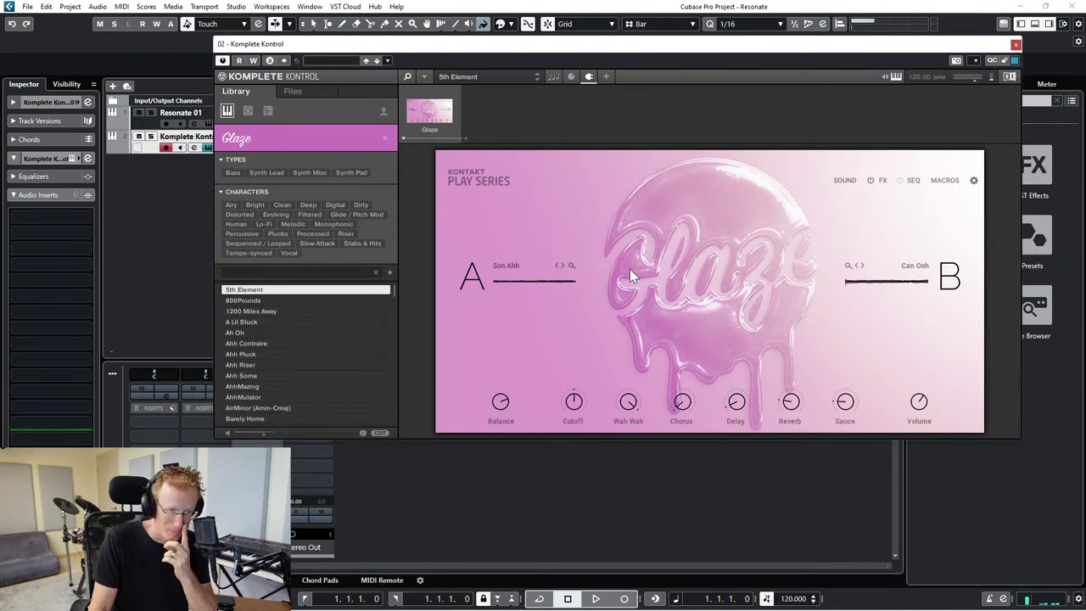
- Open Glaze's layer A sound list and try Kip Rev Ooh and Son Mmm before choosing Son Form Ooh
click(511, 265)
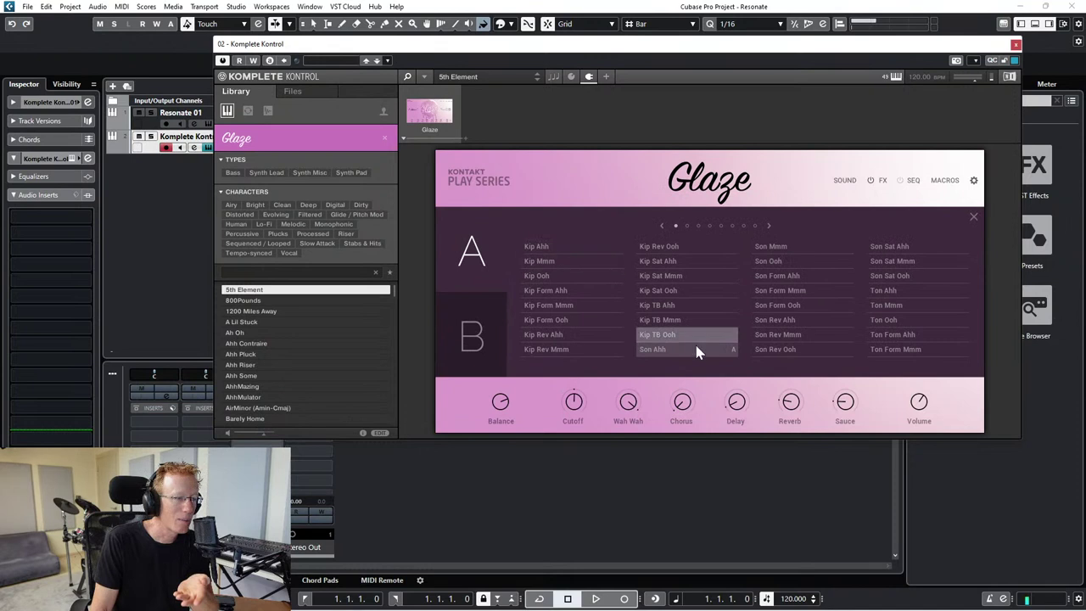
click(666, 248)
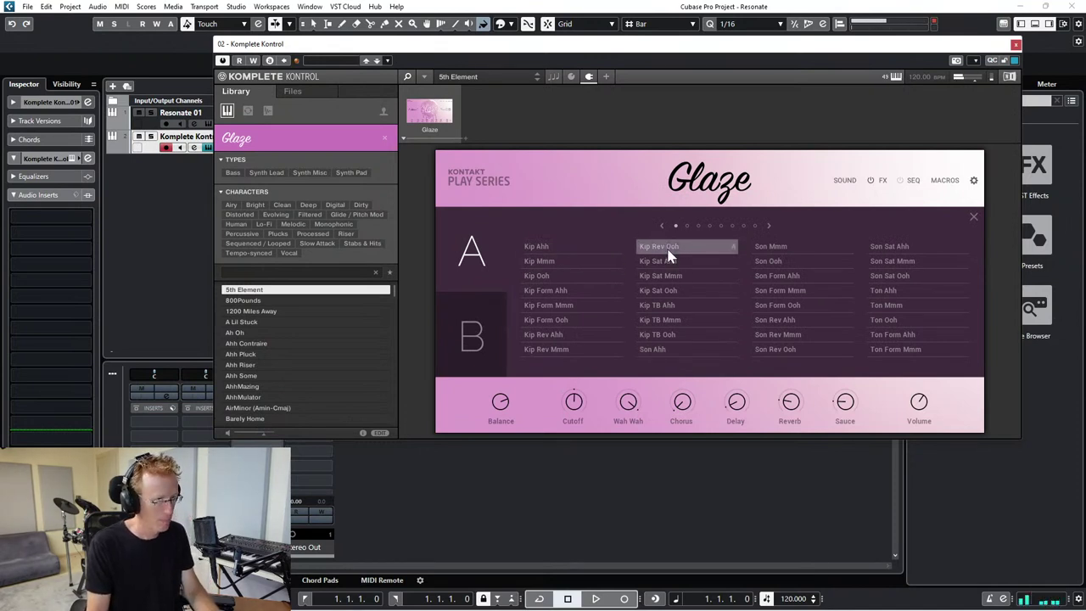
click(777, 247)
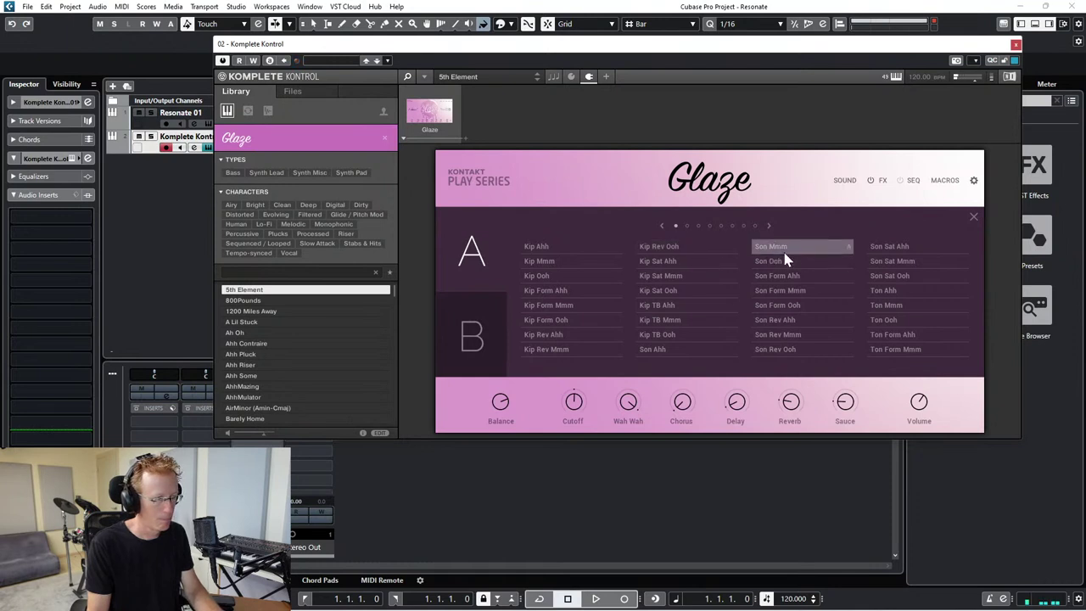
click(783, 307)
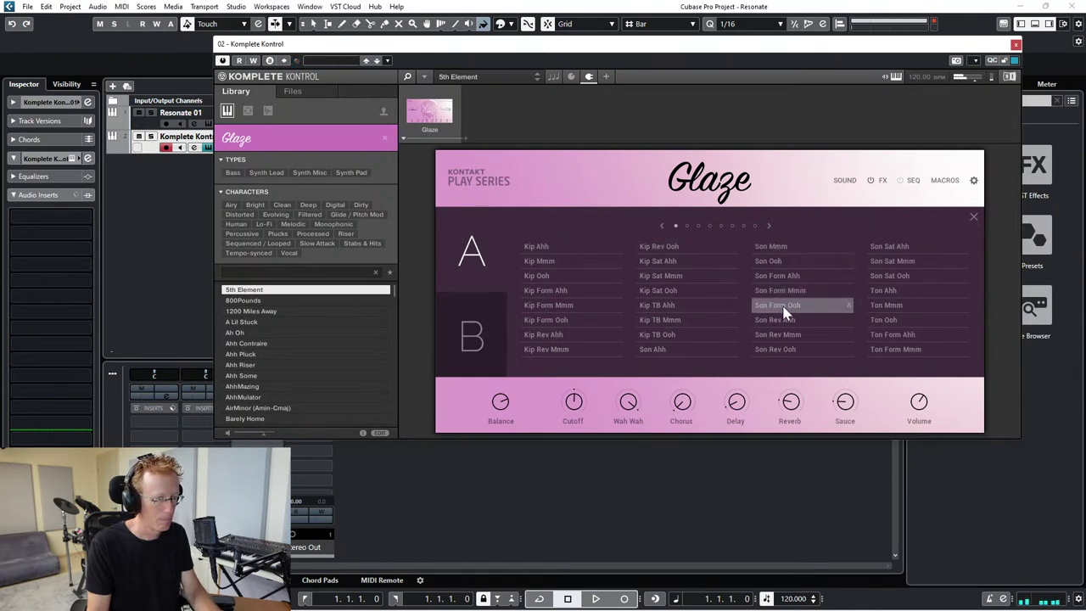
- Assign Son Ooh mono to Glaze's layer B and show that layer's detailed sound settings
click(485, 329)
click(483, 254)
click(485, 331)
click(887, 291)
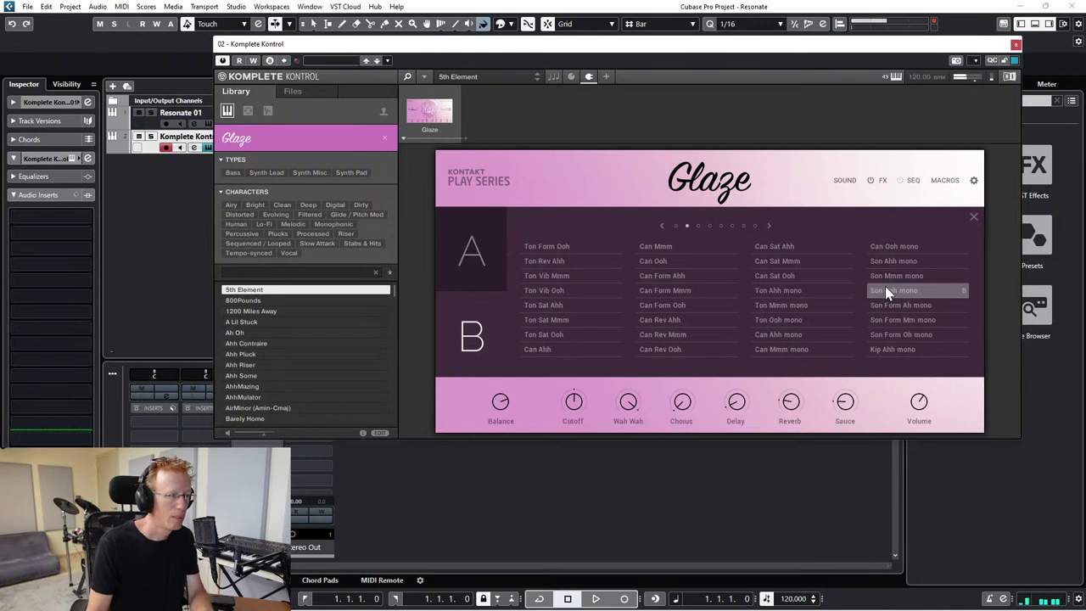
click(842, 183)
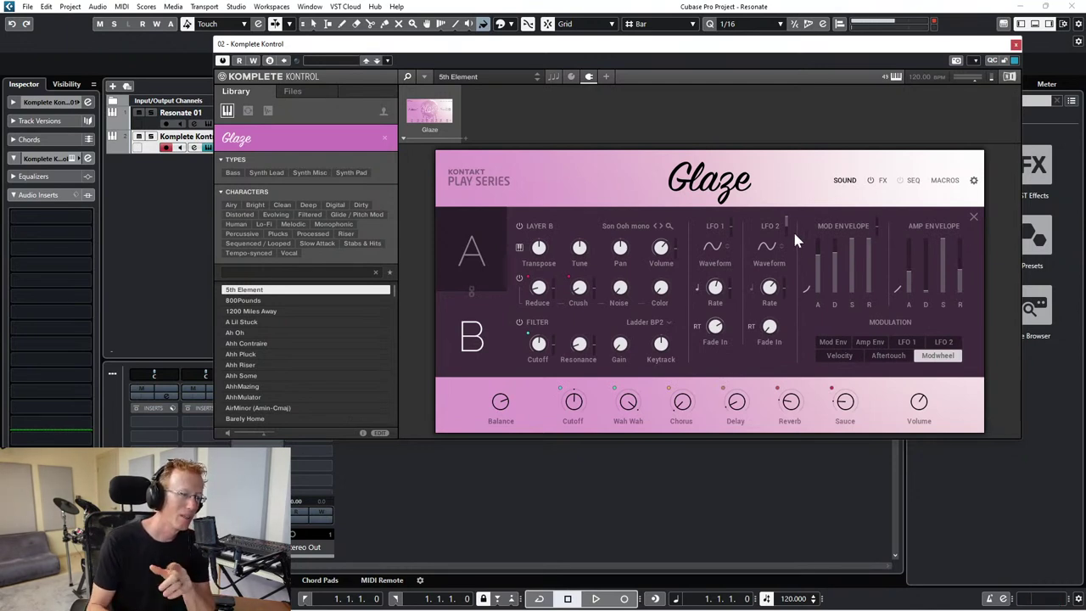
- Switch to the Chrome window showing the Eventide store
mouse_move(404, 604)
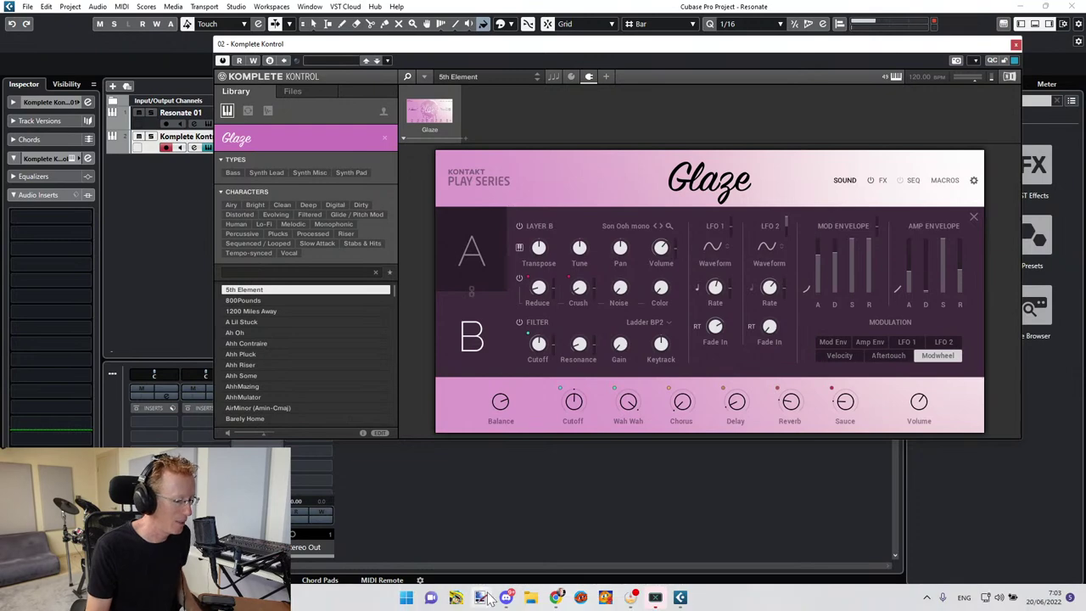
click(555, 599)
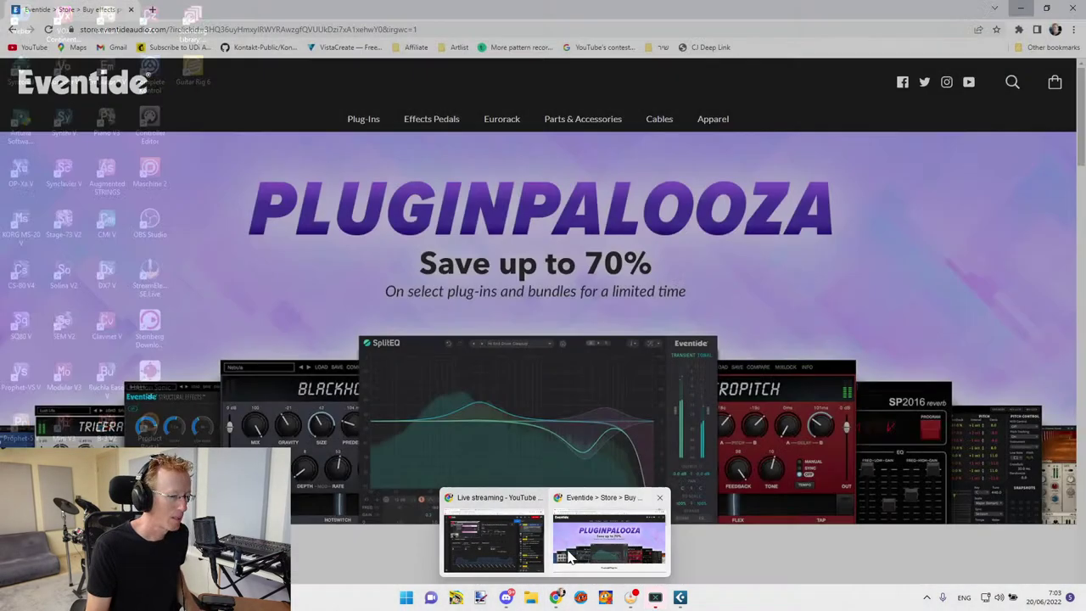
click(609, 537)
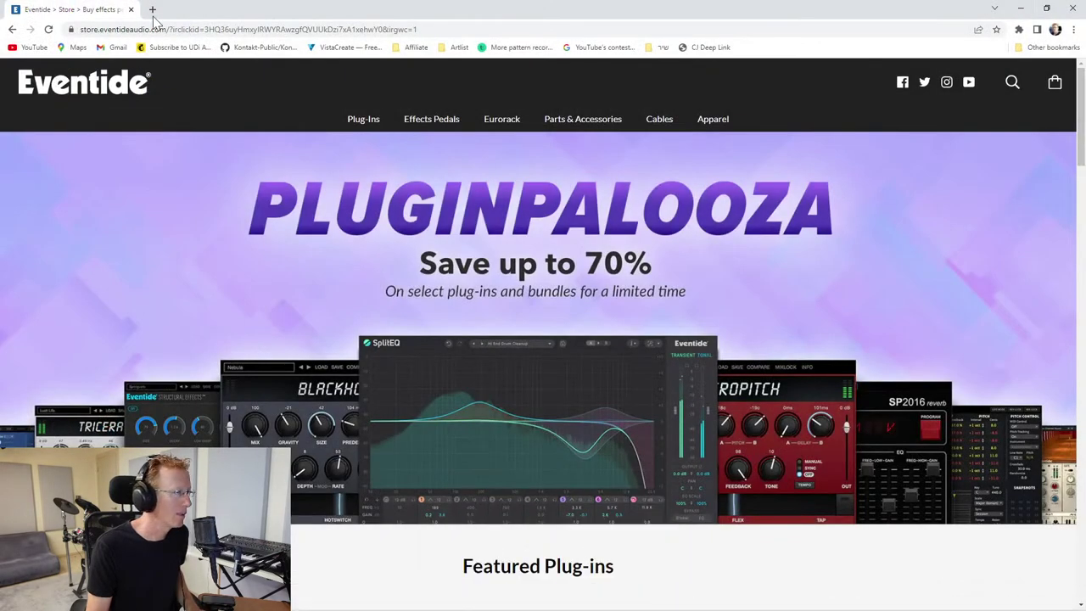
- Open the UDi Audio YouTube channel in a new browser tab
click(152, 10)
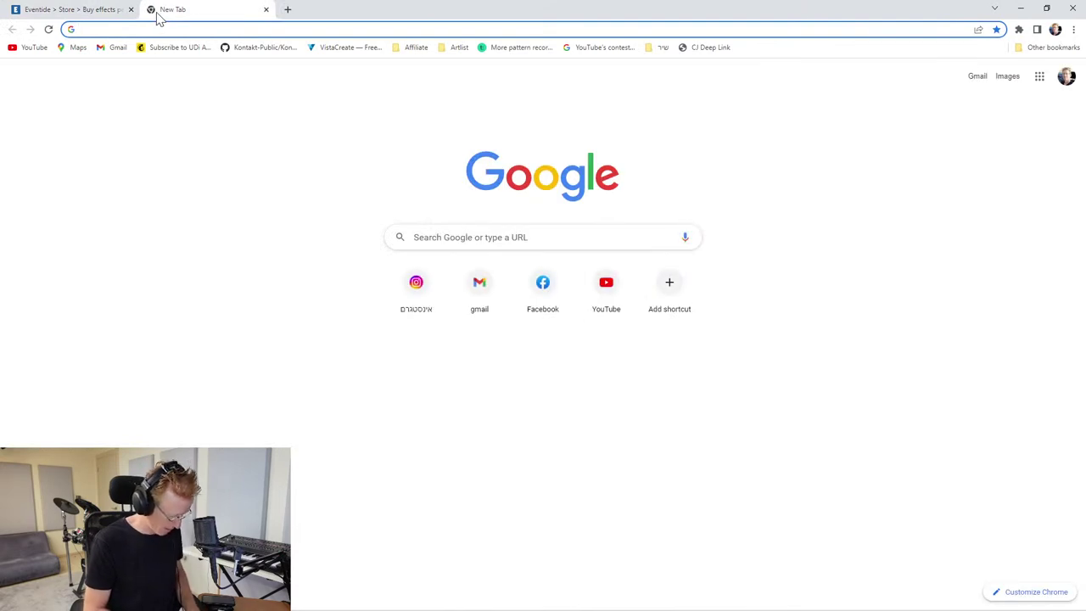
text(youtube.com)
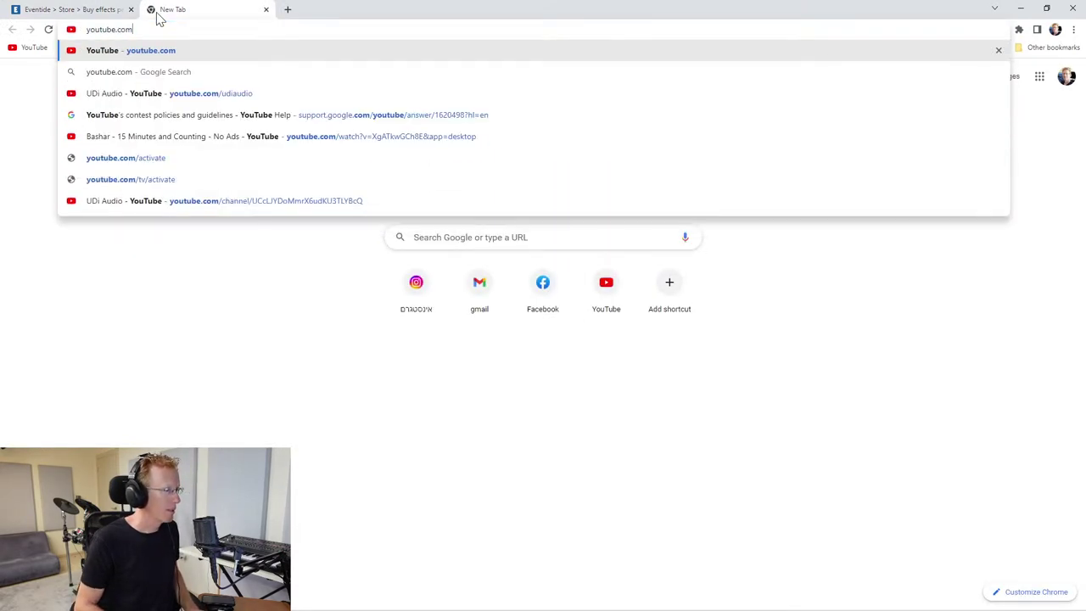
key(Down)
key(Down)
key(Return)
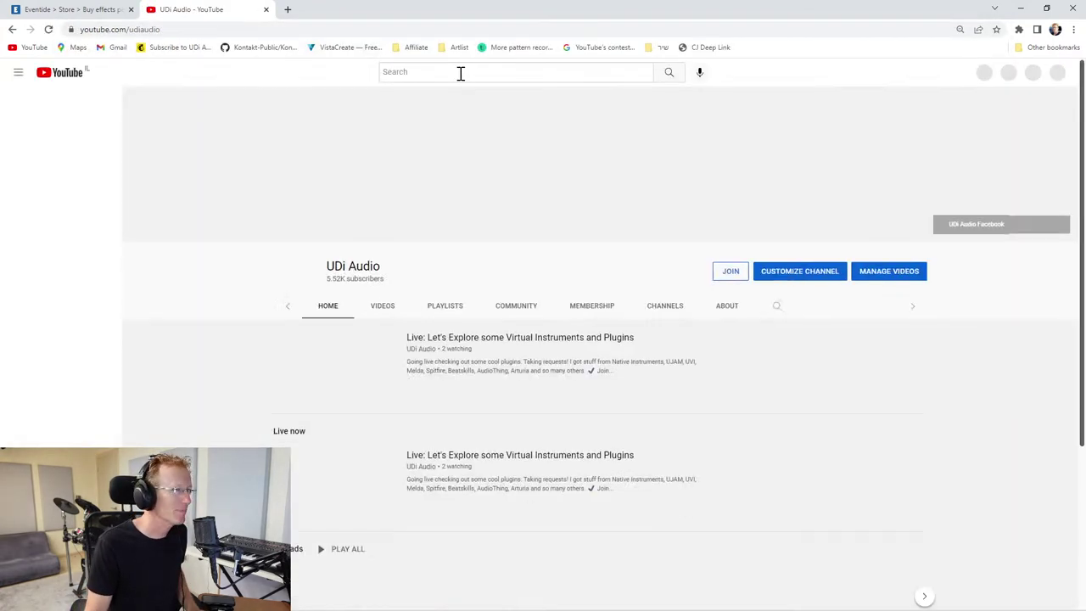
- Search within the channel for "glaze" and open the Native Instruments Play Series GLAZE review video
click(747, 308)
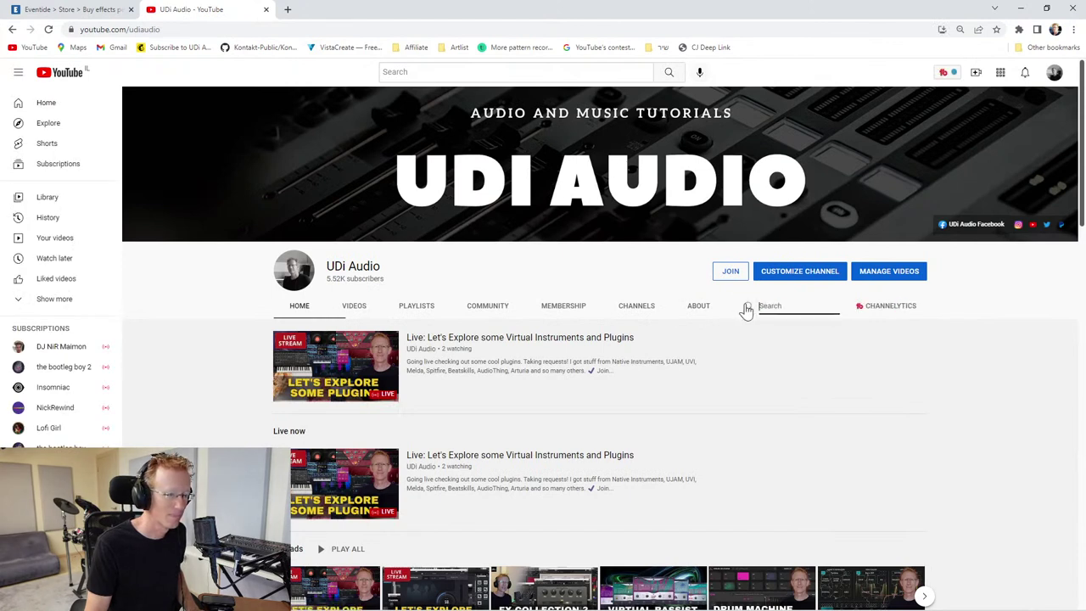
text(glaze)
key(Return)
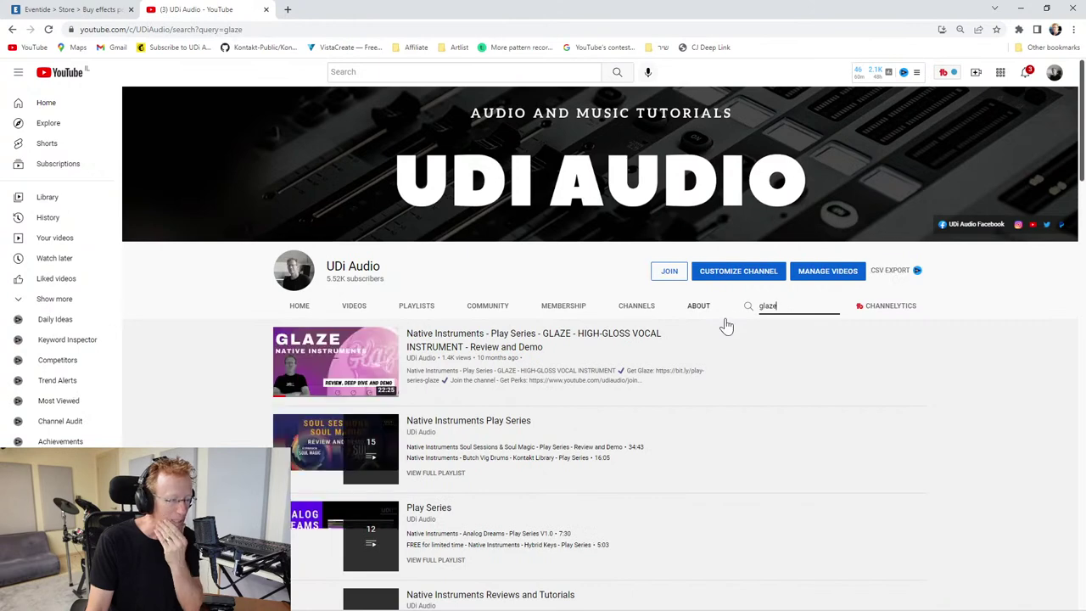
click(457, 339)
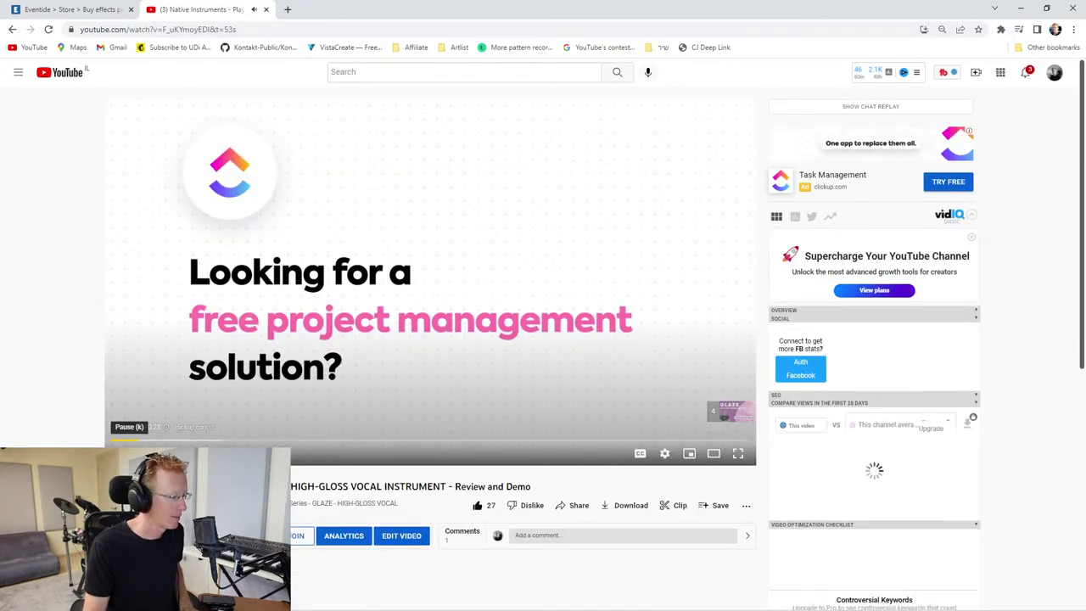
- Copy the video's share link and close its tab
click(579, 507)
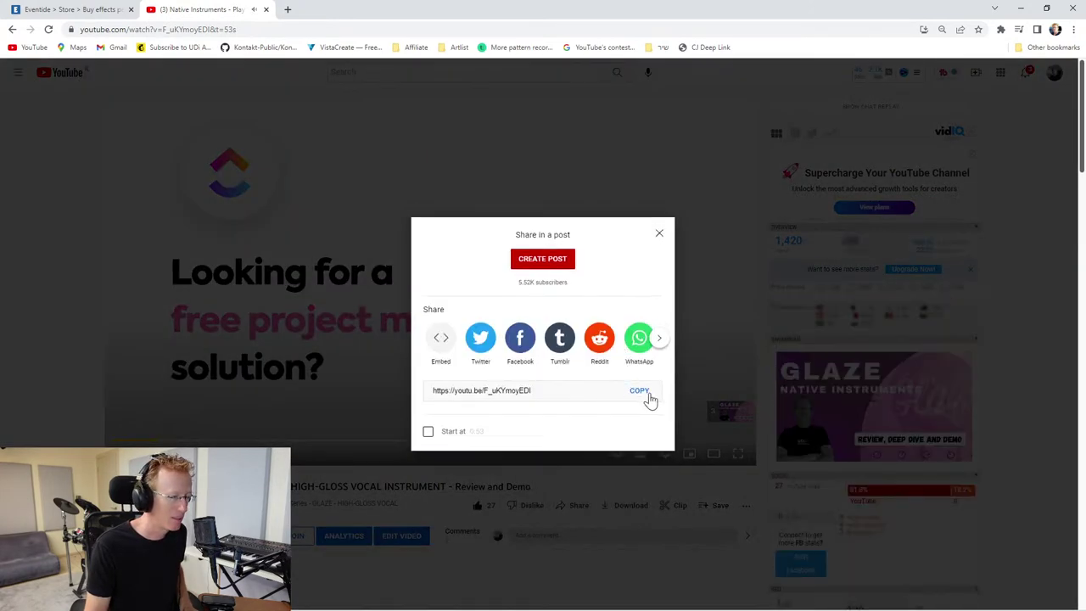
click(640, 391)
click(658, 234)
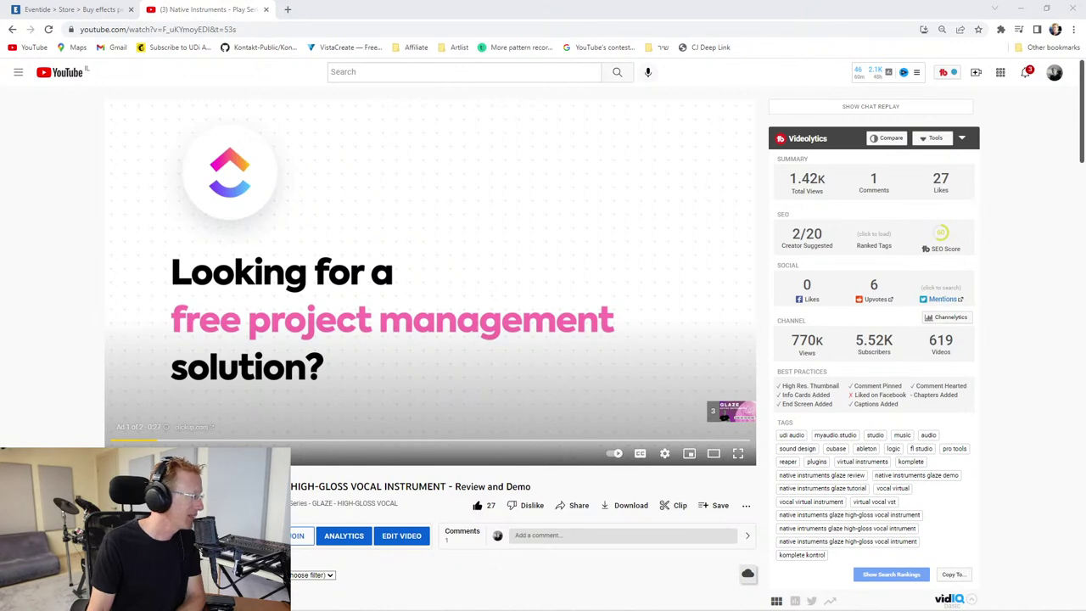
click(265, 9)
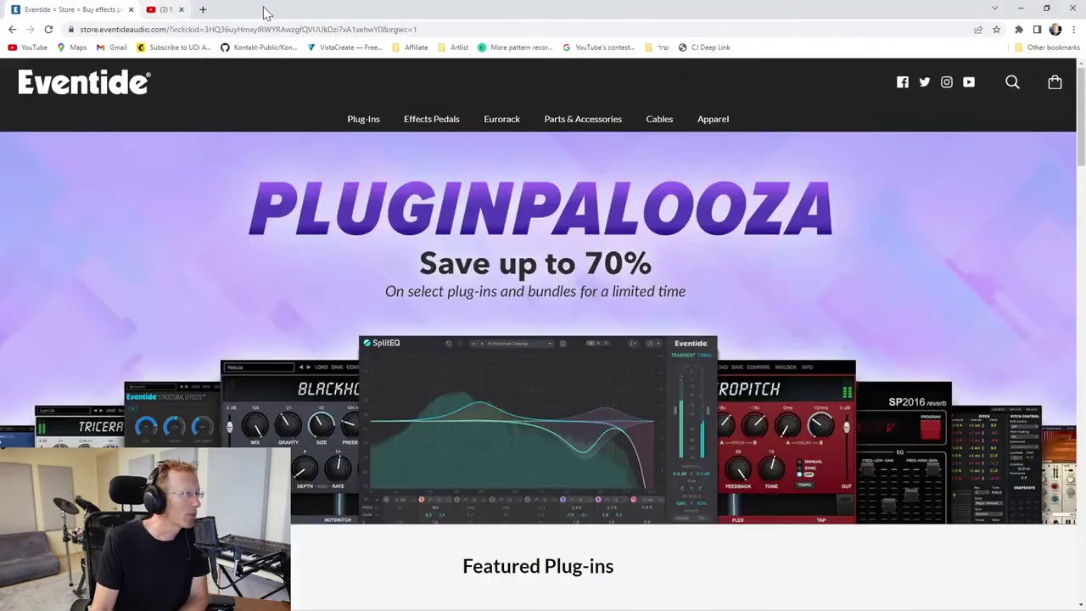
- Switch to Cubase and load the Glaze preset "A Lil Stuck" in the Komplete Kontrol track's instrument
click(1021, 8)
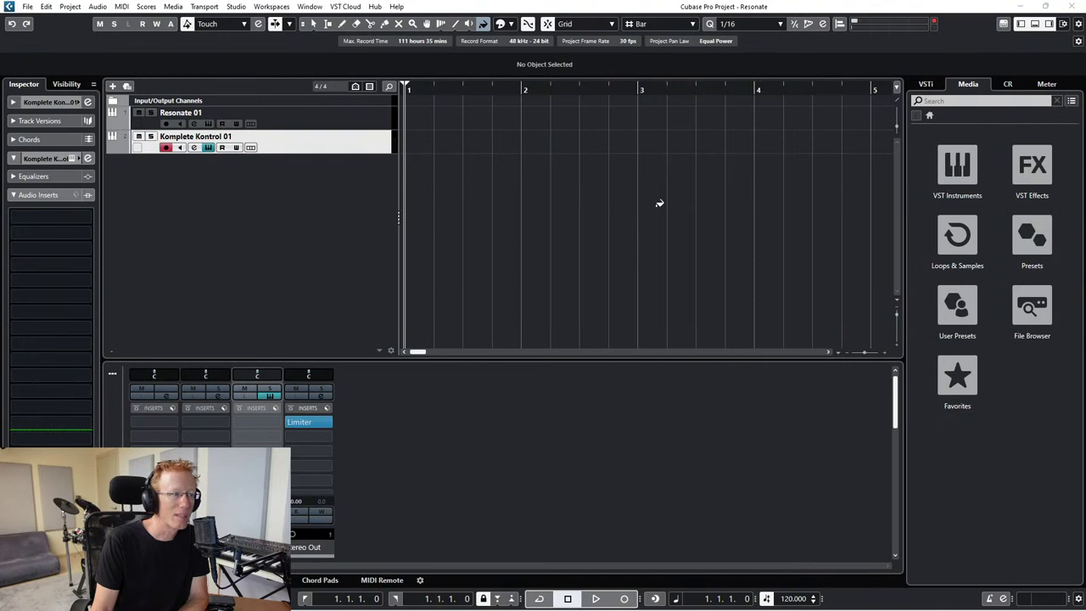
click(292, 214)
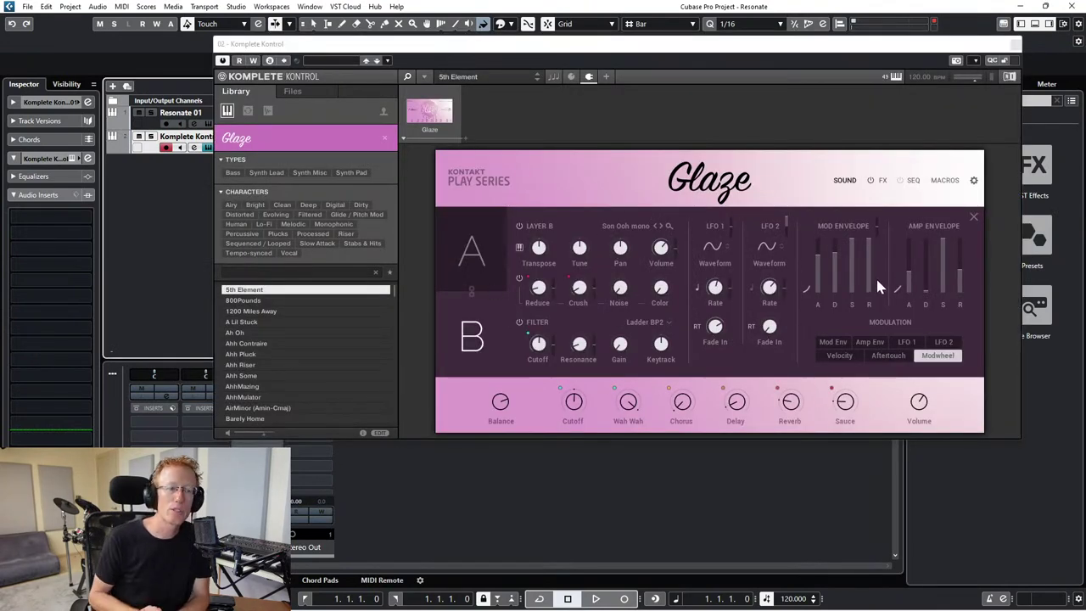
click(845, 180)
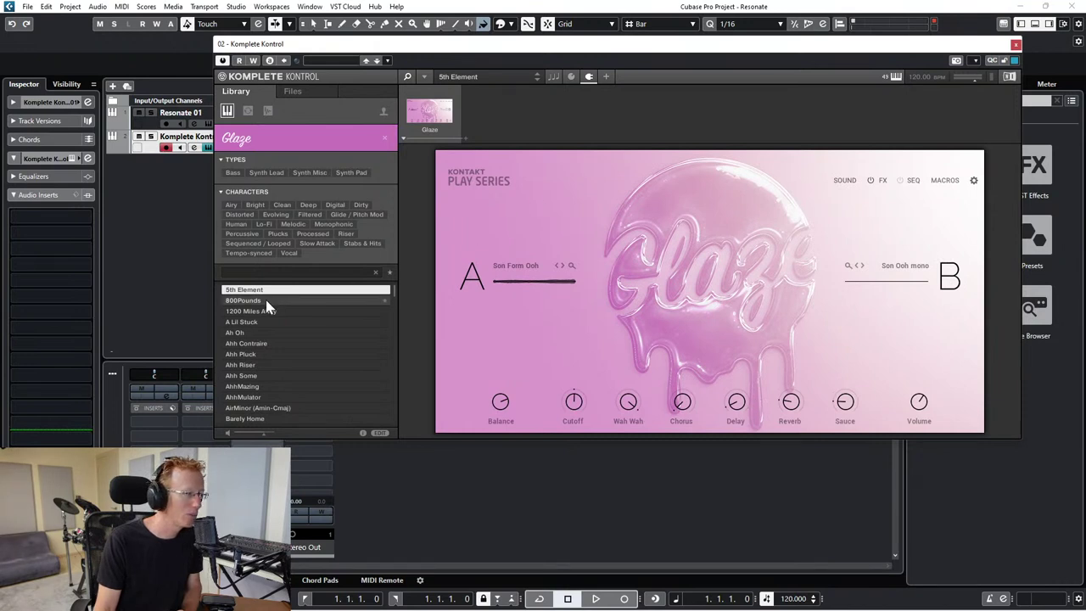
click(261, 323)
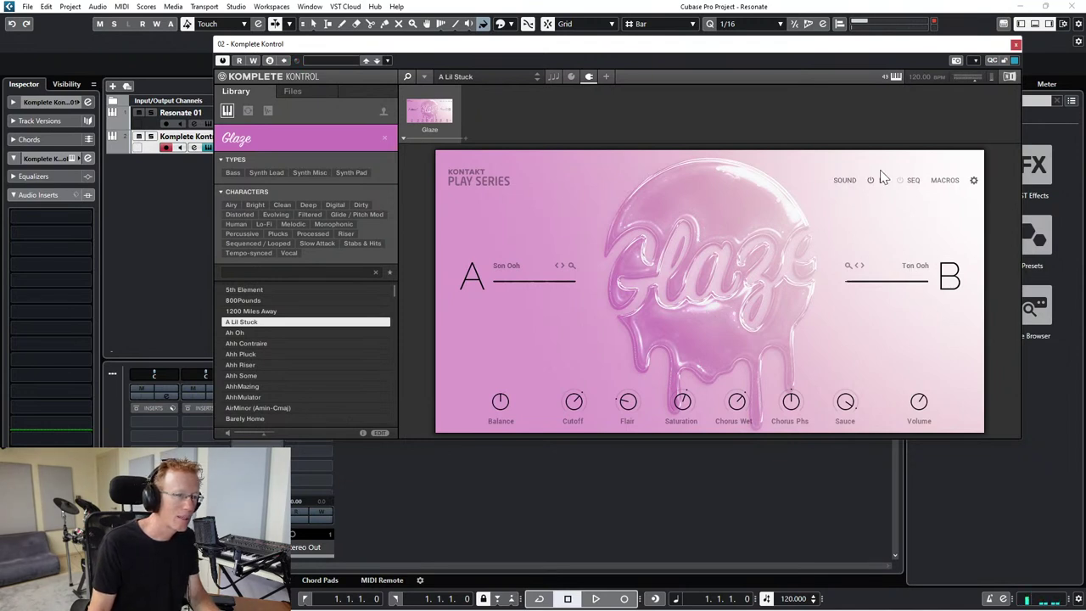
- In Glaze's Layer B sound settings, modulate the filter cutoff with LFO 1, lower the cutoff and adjust the LFO 1 rate
click(845, 180)
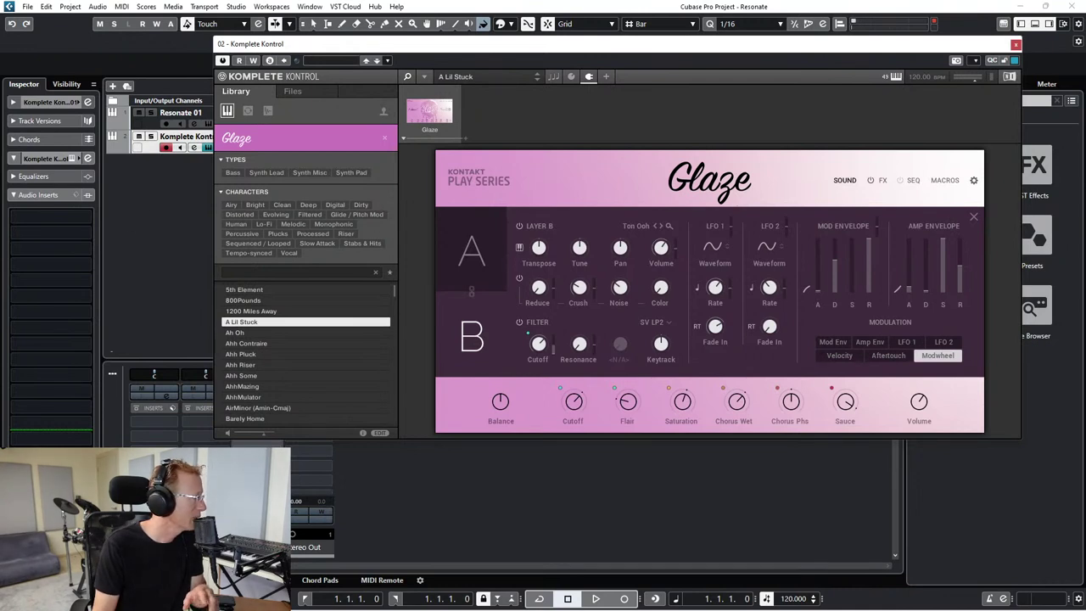
key(ctrl+w)
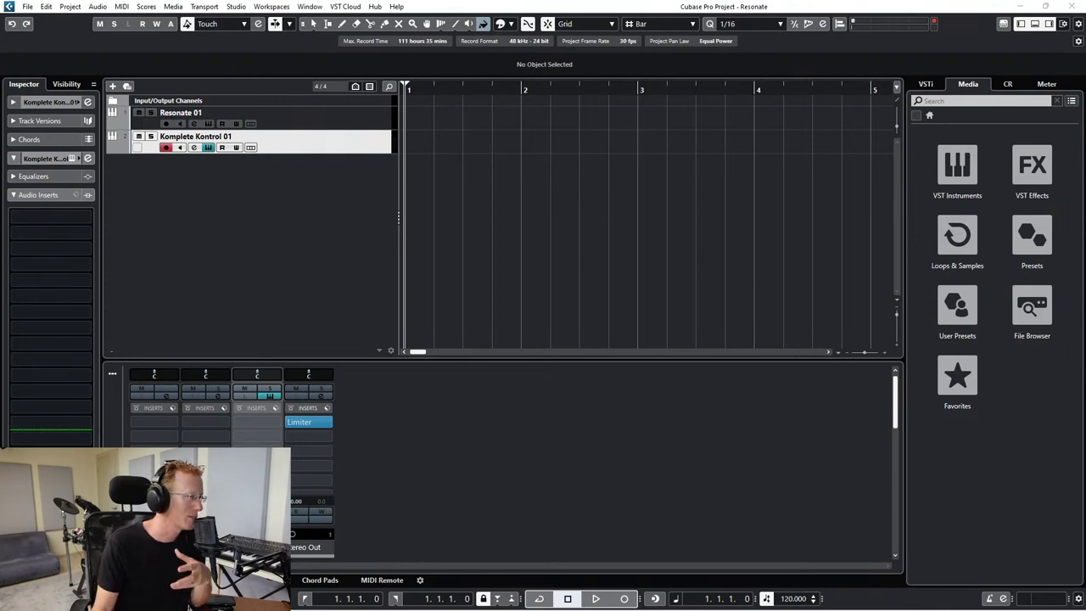
double_click(351, 149)
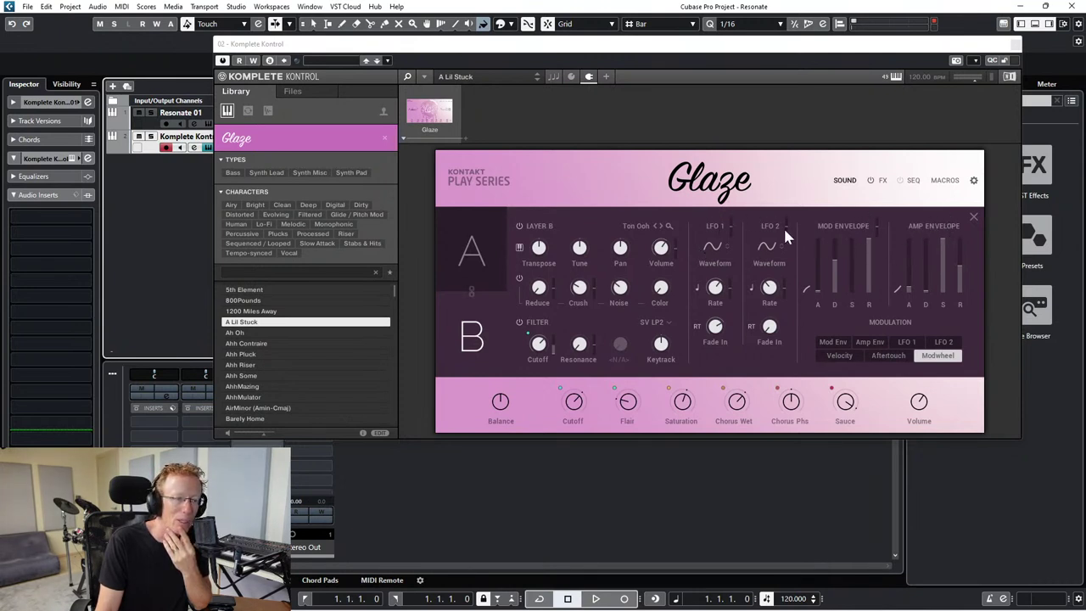
click(914, 344)
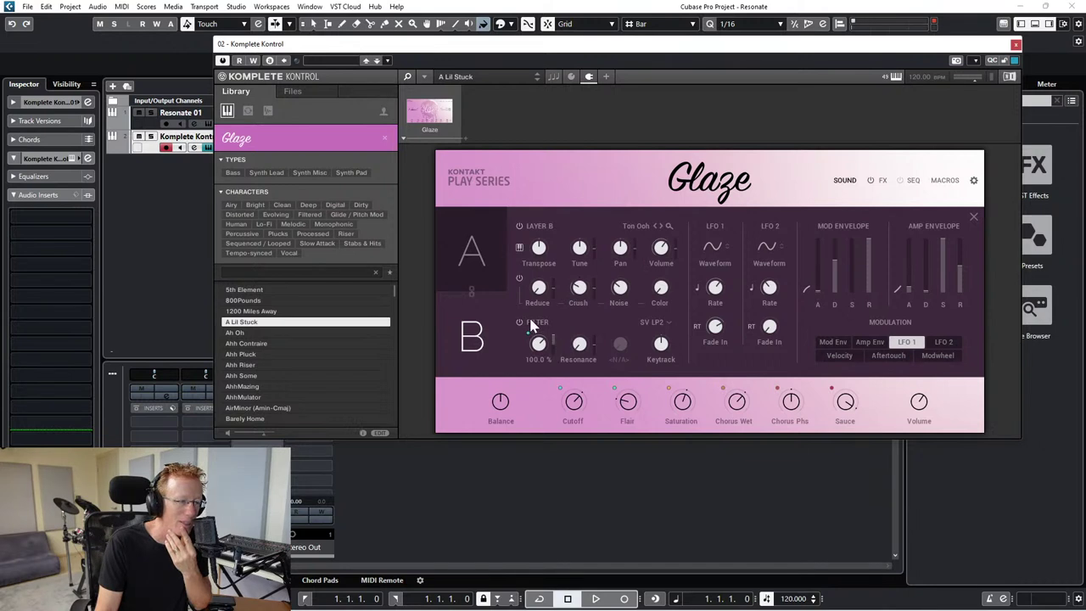
drag(522, 341, 535, 366)
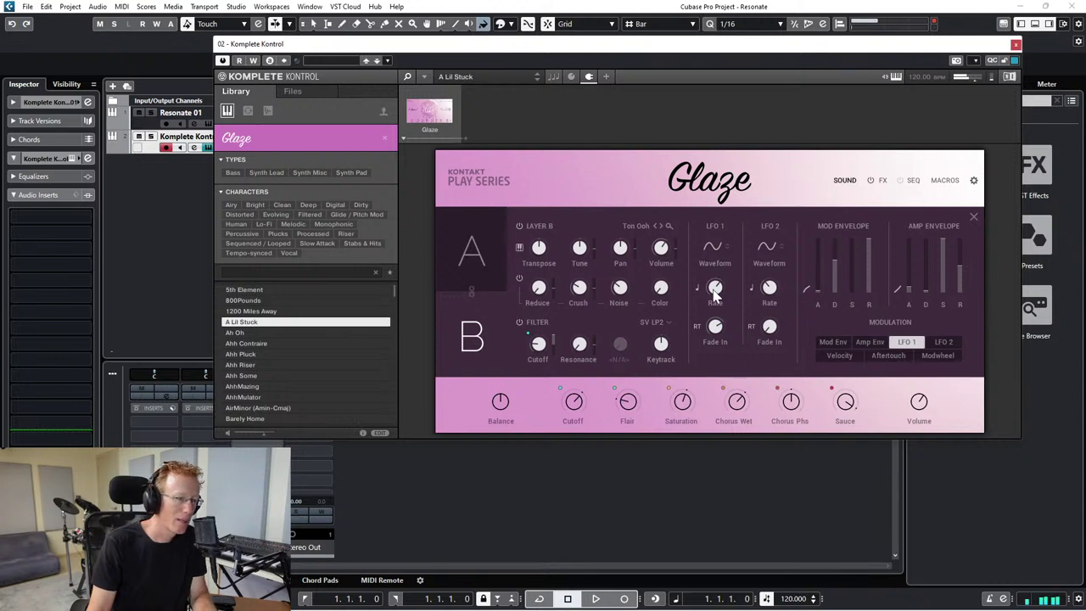
mouse_move(713, 291)
mouse_down()
mouse_move(720, 260)
mouse_move(697, 295)
mouse_move(715, 278)
mouse_up()
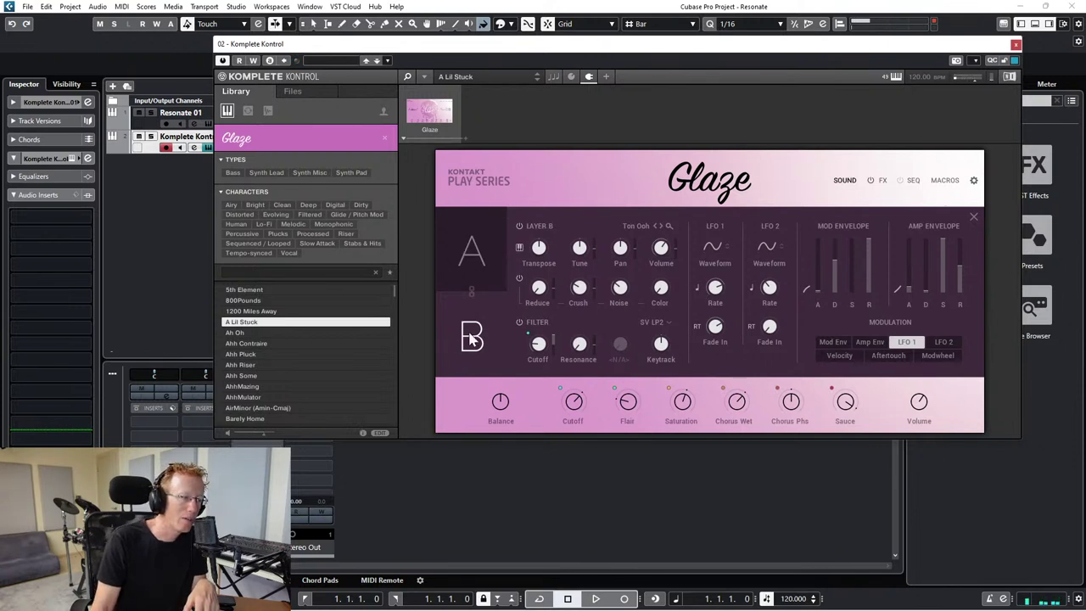
- In Layer A, raise the LFO 1 modulation of the filter cutoff and lower the cutoff
click(473, 248)
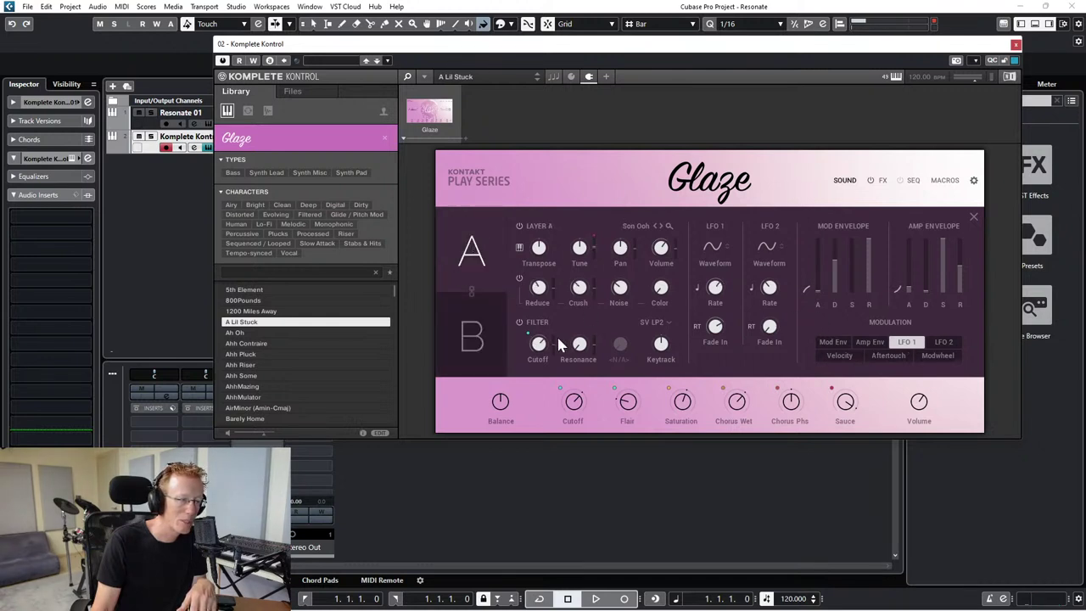
drag(554, 343, 570, 294)
drag(535, 340, 524, 389)
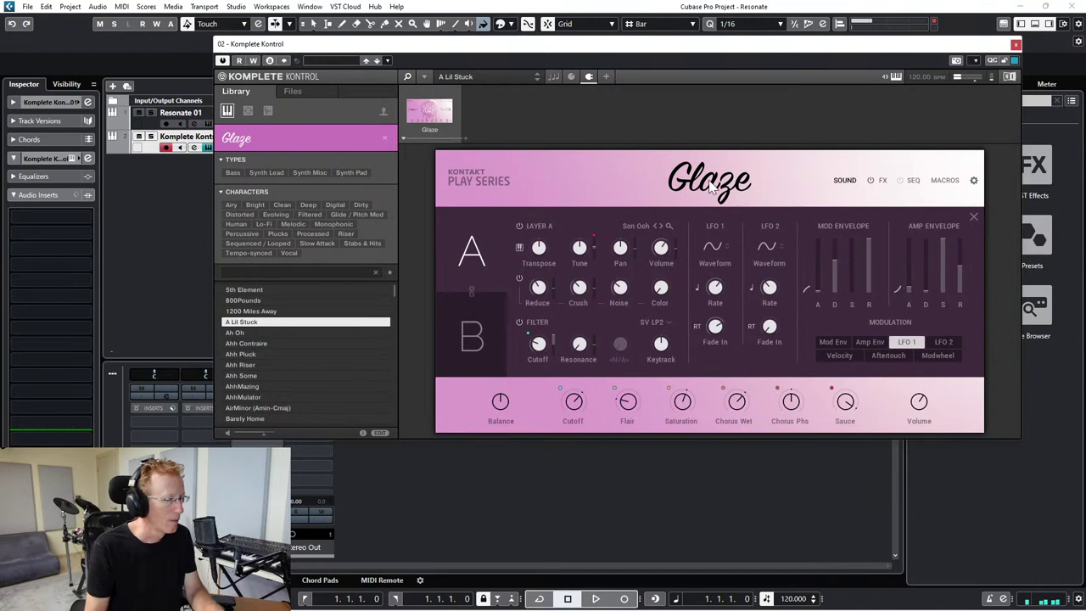
- Load the Glaze preset "Ah Oh"
click(267, 332)
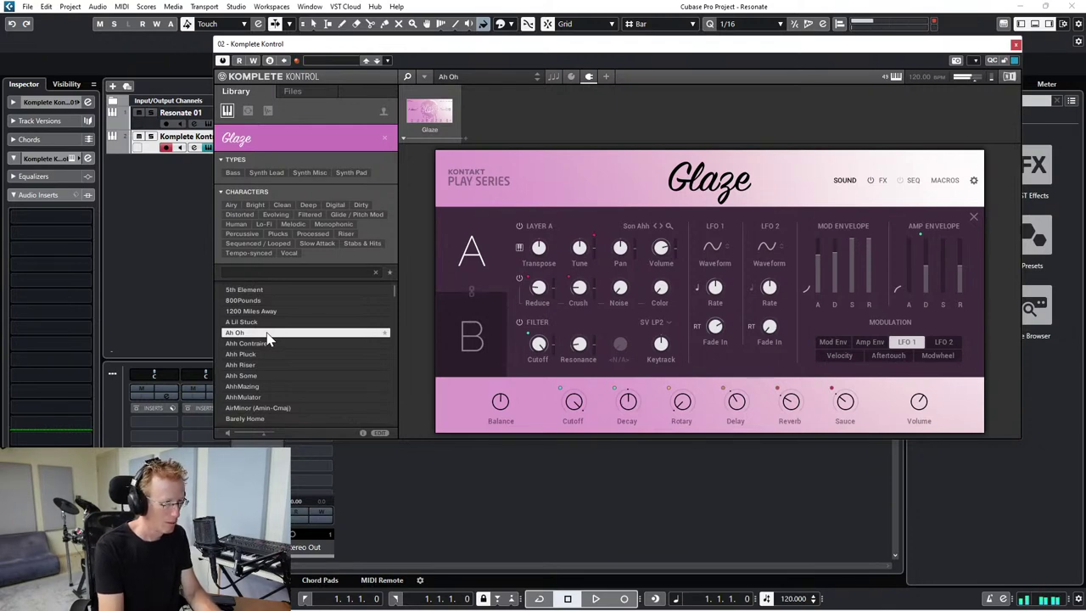
- Add one instrument track that uses ADSRDrumMachine and outputs to Stereo Out
right_click(200, 169)
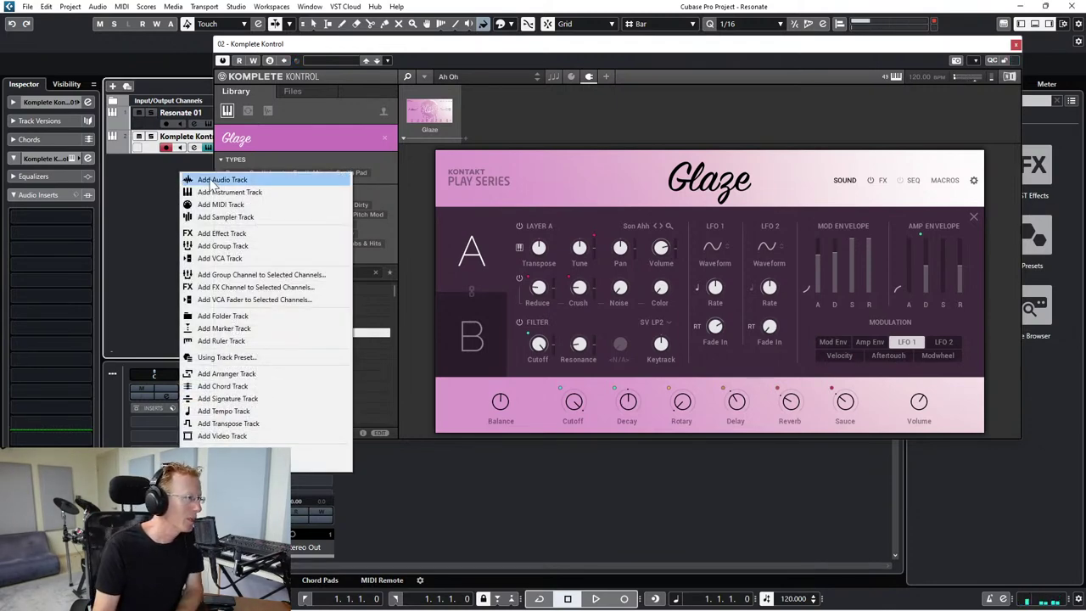
click(212, 190)
click(569, 302)
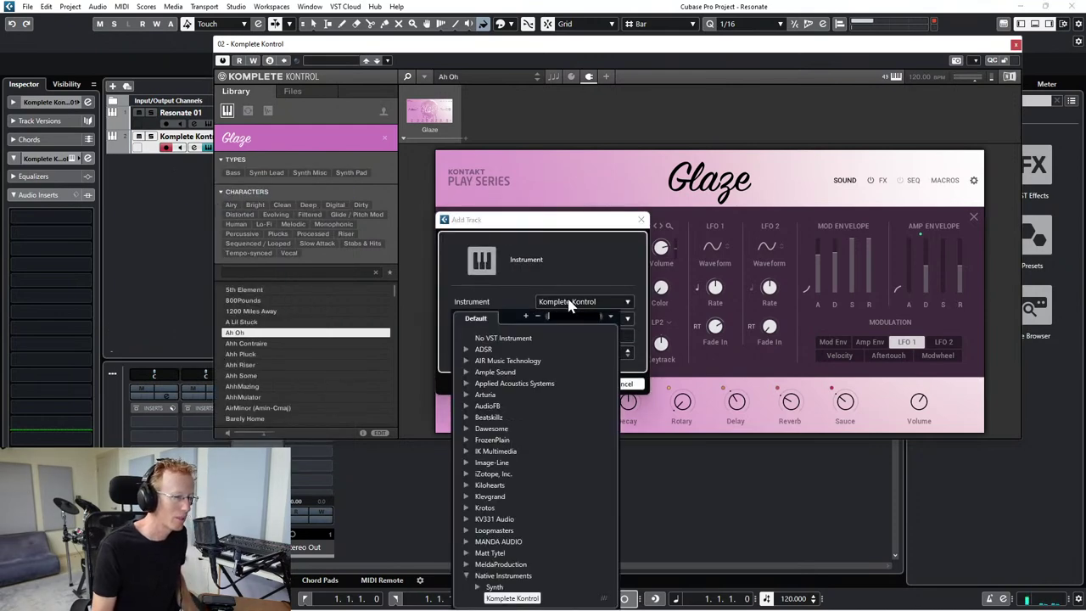
text(ads)
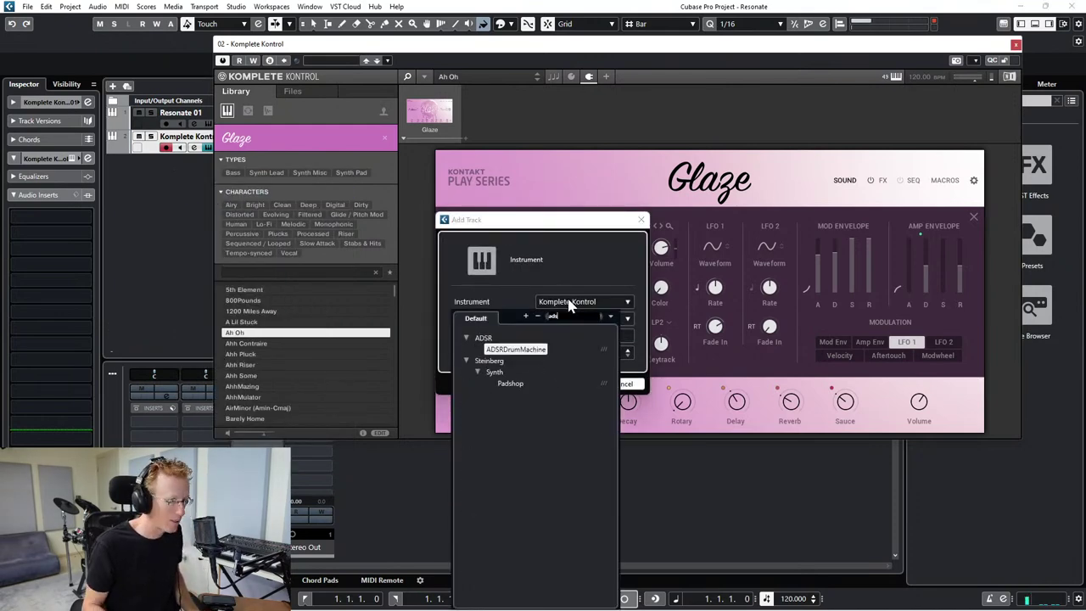
click(529, 348)
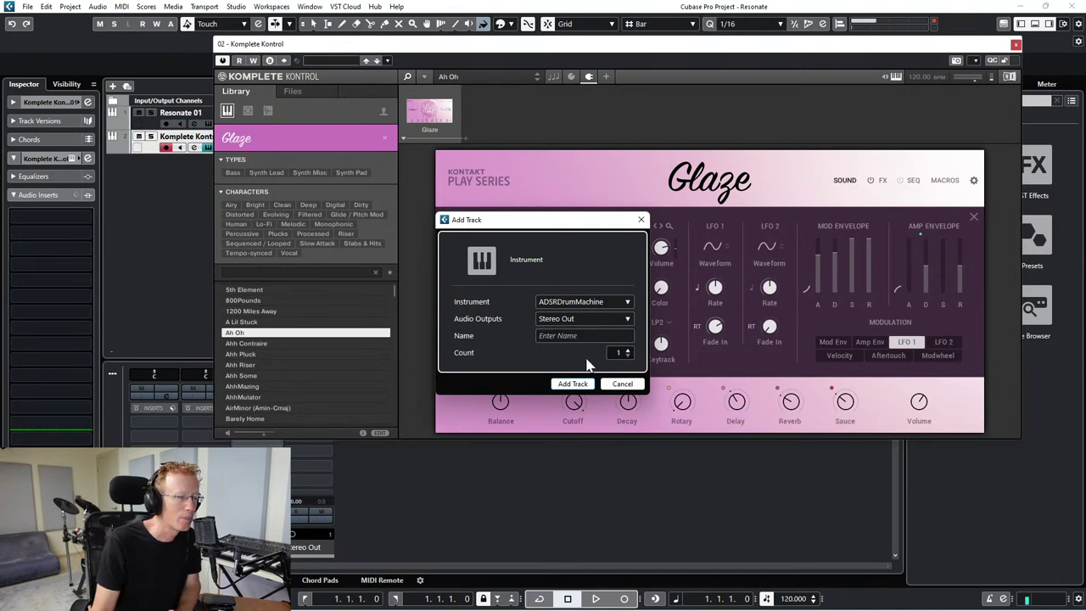
click(572, 384)
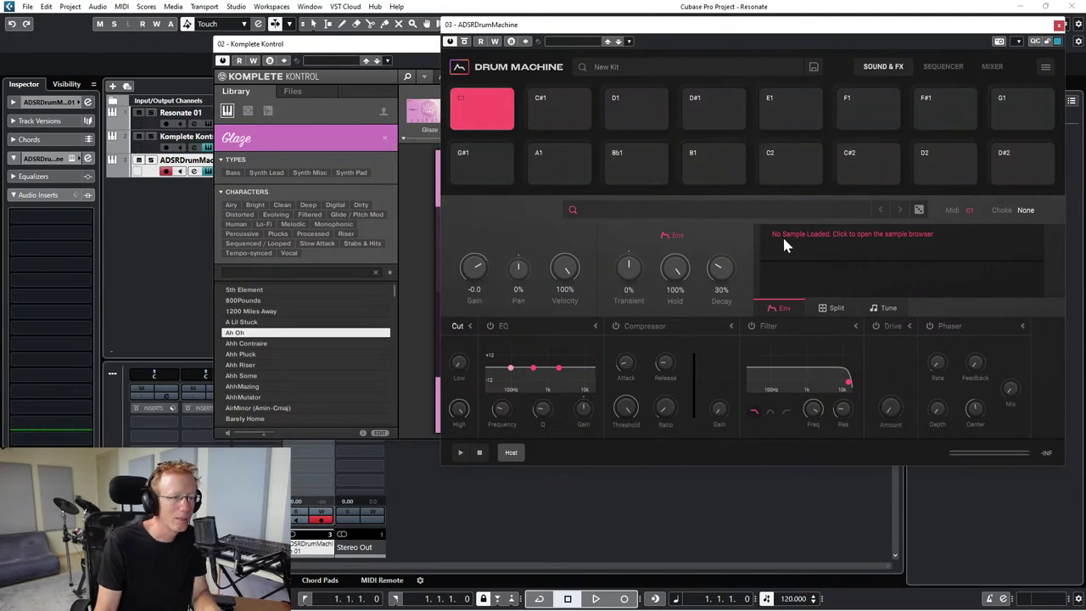
- Browse the drum machine's factory samples into the Acoustic folder's Electronica Kit
click(875, 235)
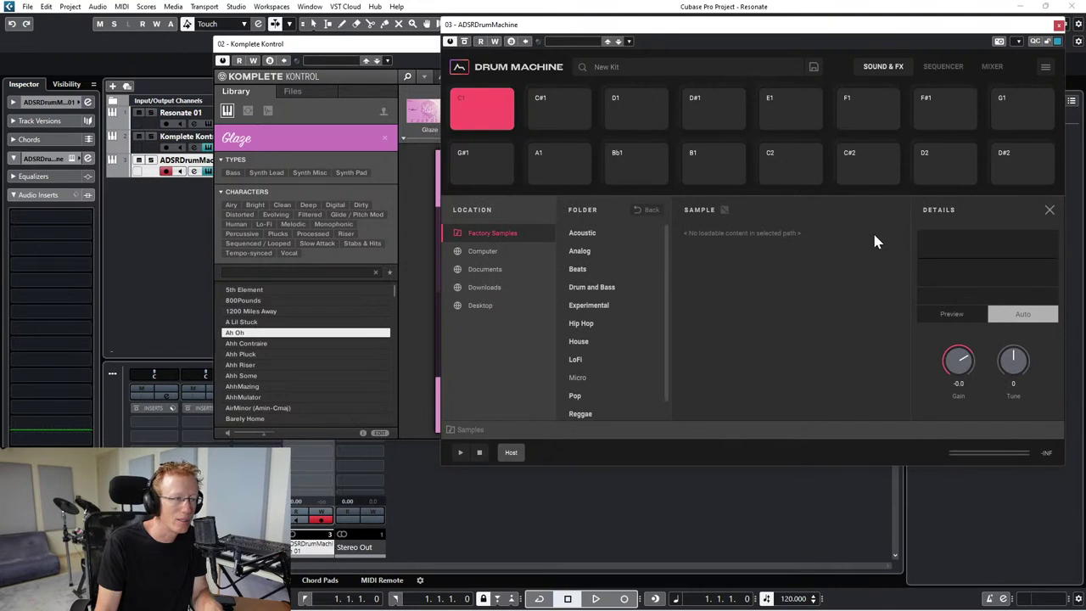
drag(540, 25, 470, 51)
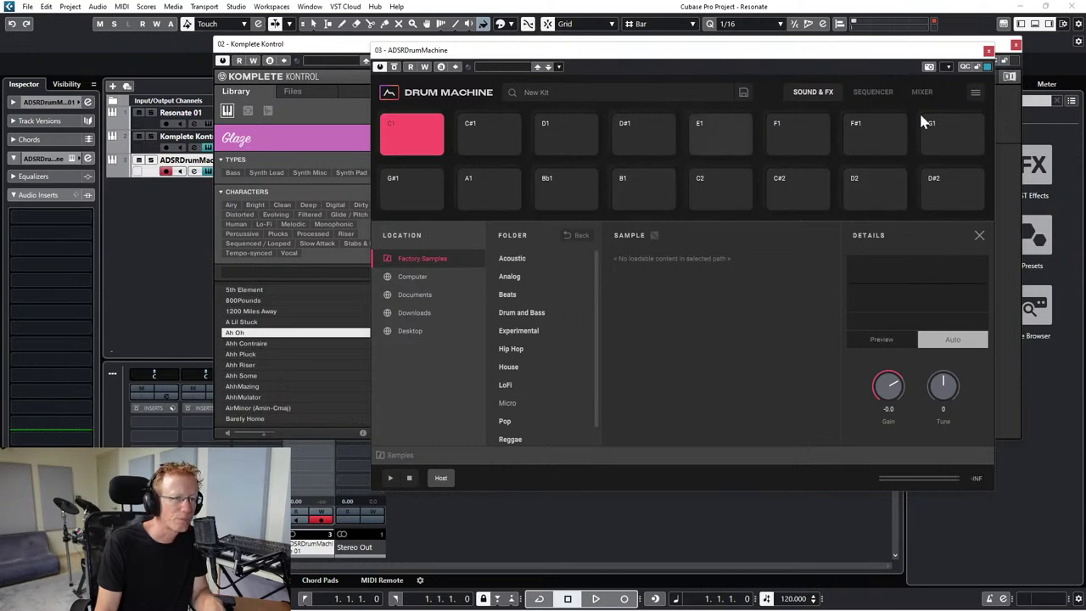
click(413, 276)
click(424, 258)
click(512, 260)
click(514, 260)
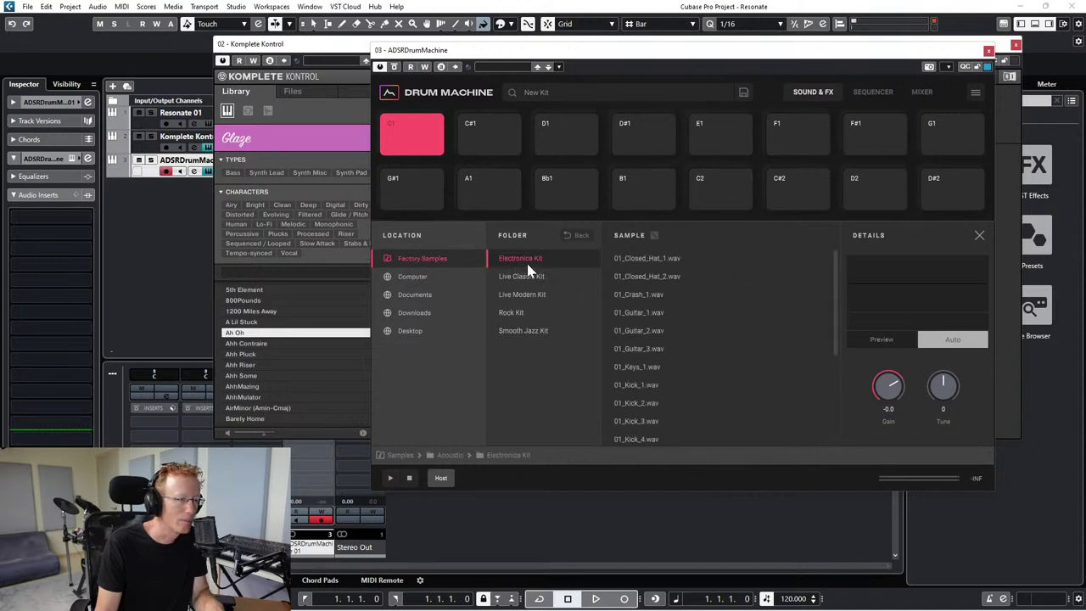
- Load the factory preset "Analog - 808 Classic Kit" from the Analog folder and play its pattern
click(576, 95)
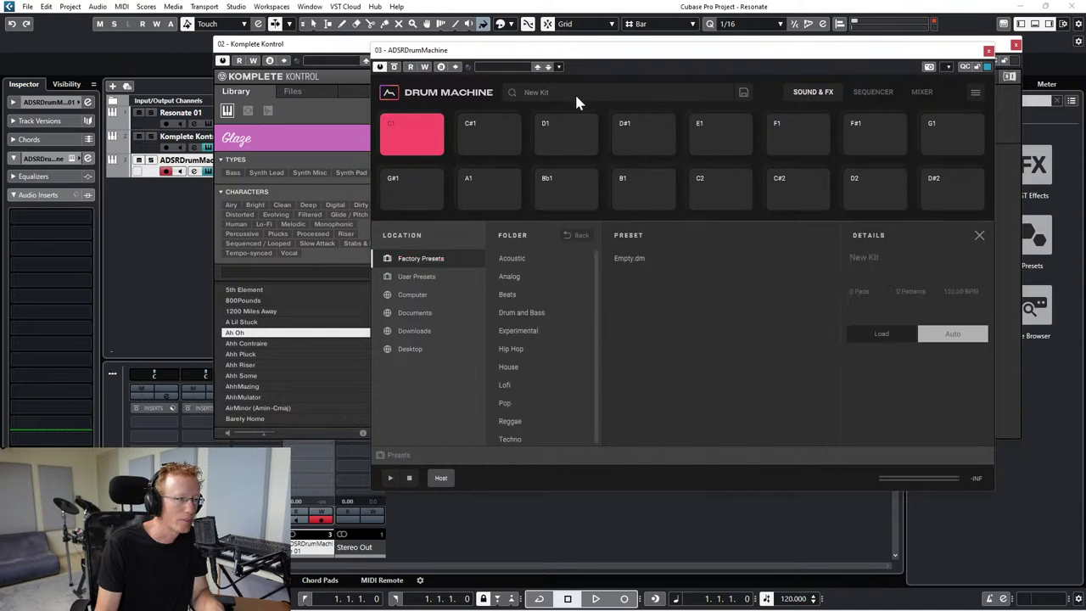
click(523, 276)
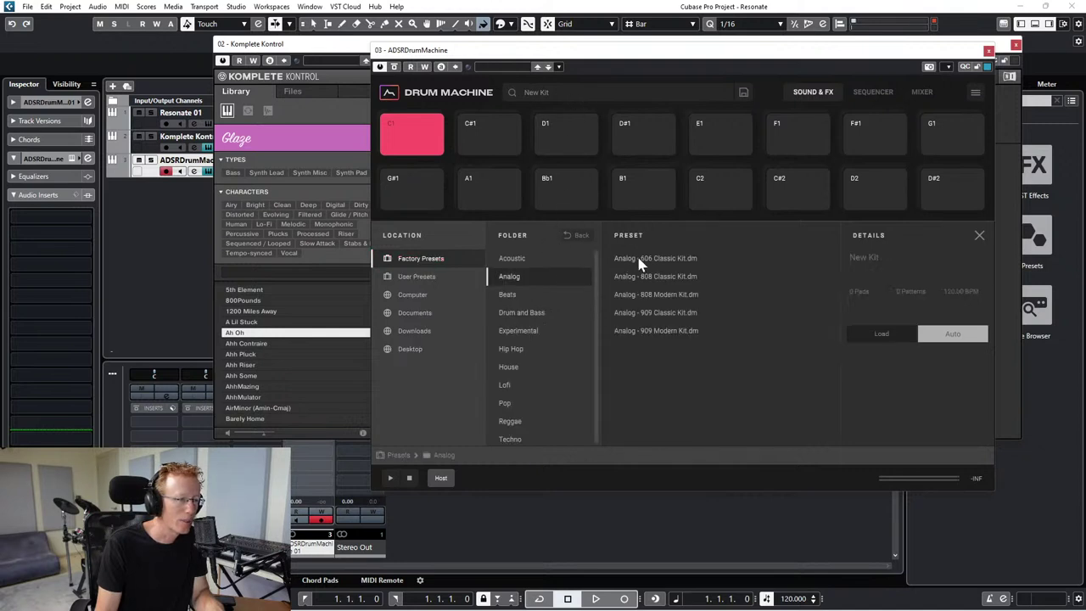
click(654, 280)
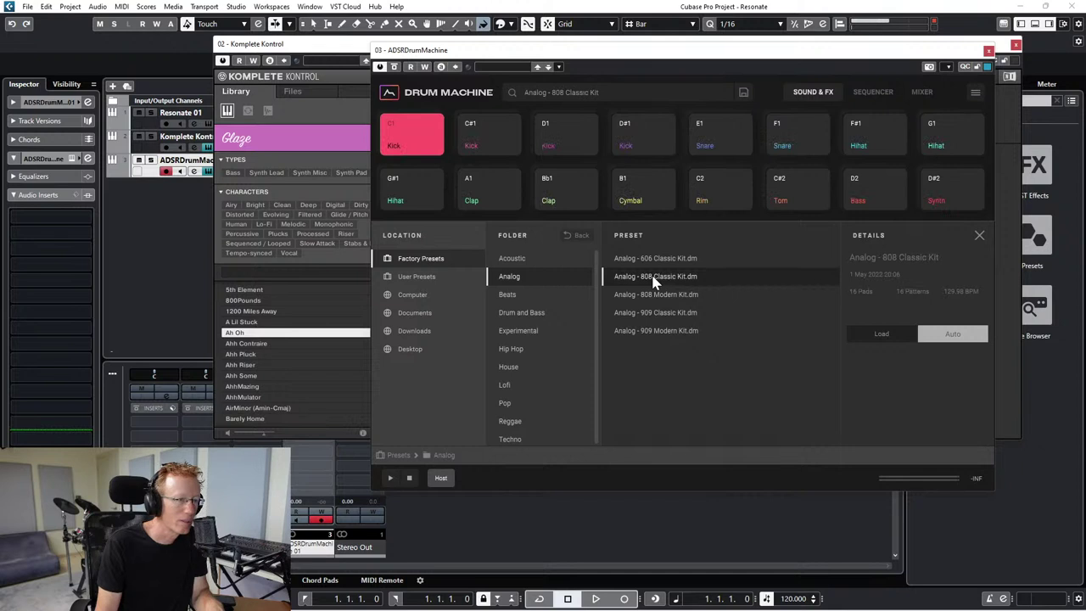
click(979, 235)
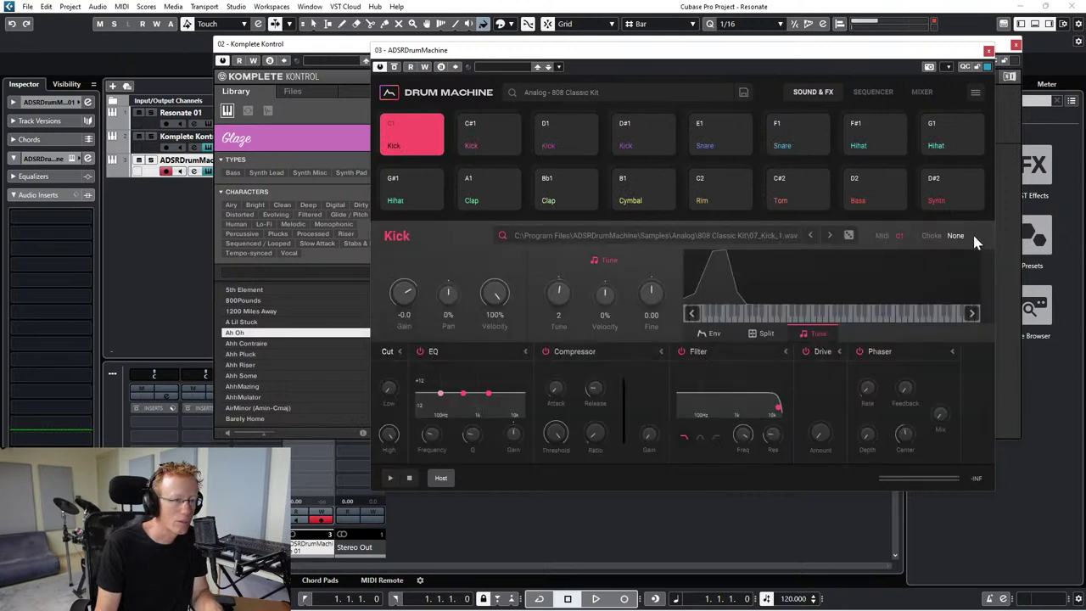
click(391, 479)
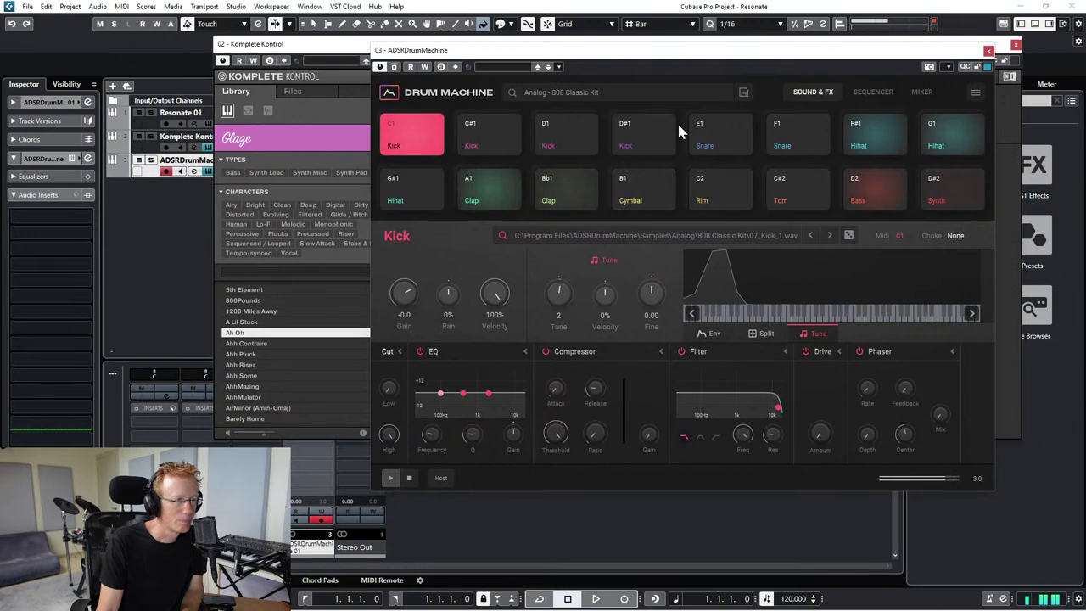
- Load the factory preset "Lofi - Chill Hop Kit" from the drum machine's Lofi folder and close the preset browser
click(584, 90)
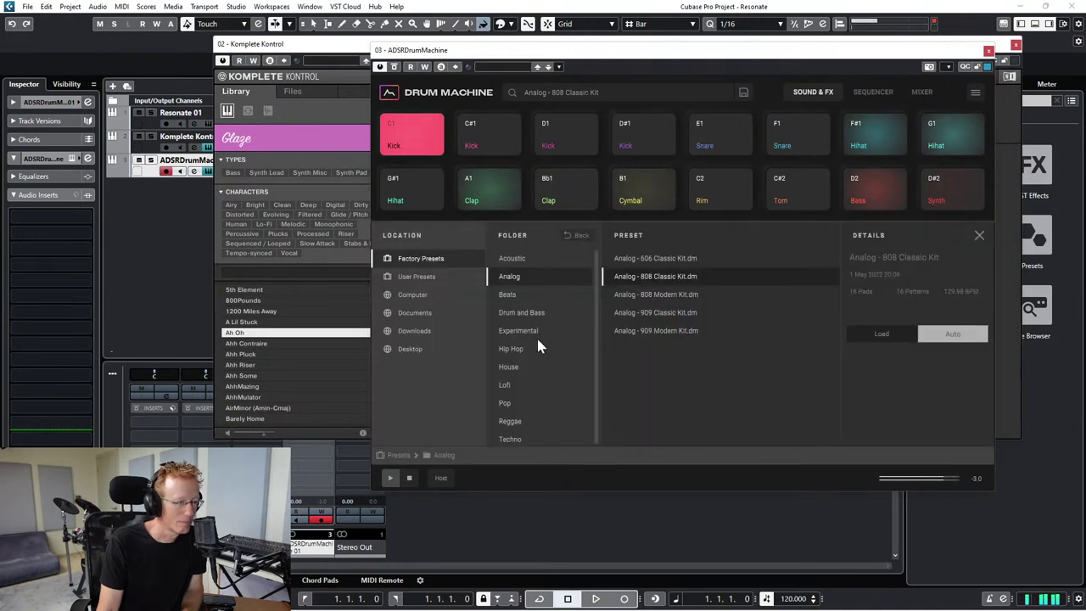
click(507, 384)
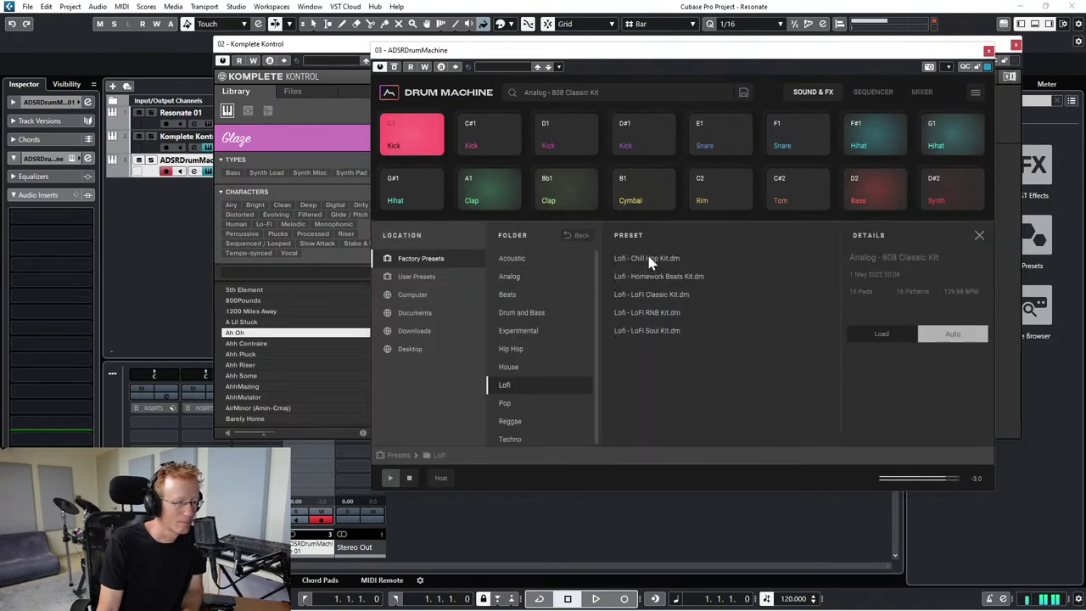
click(652, 259)
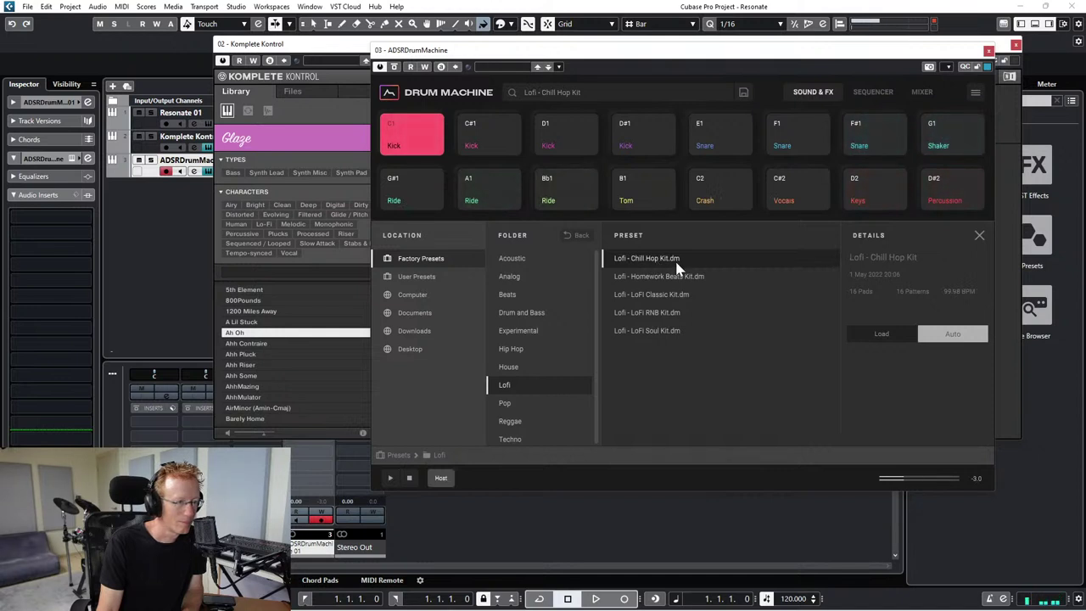
click(982, 236)
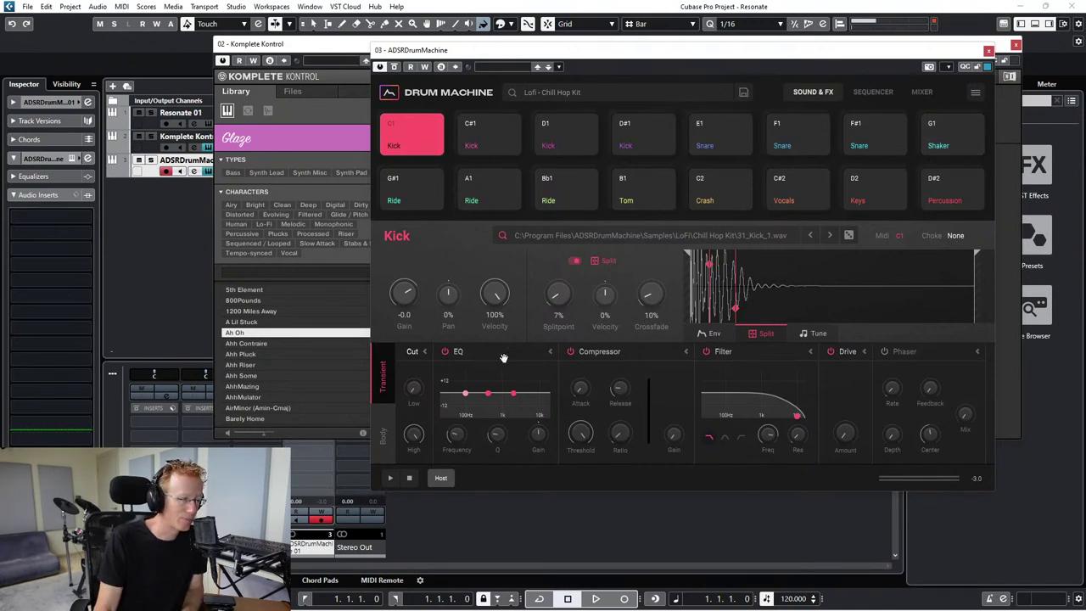
- Audition the kick sounds on the C#1, D1 and D#1 pads
click(491, 133)
click(573, 135)
click(635, 135)
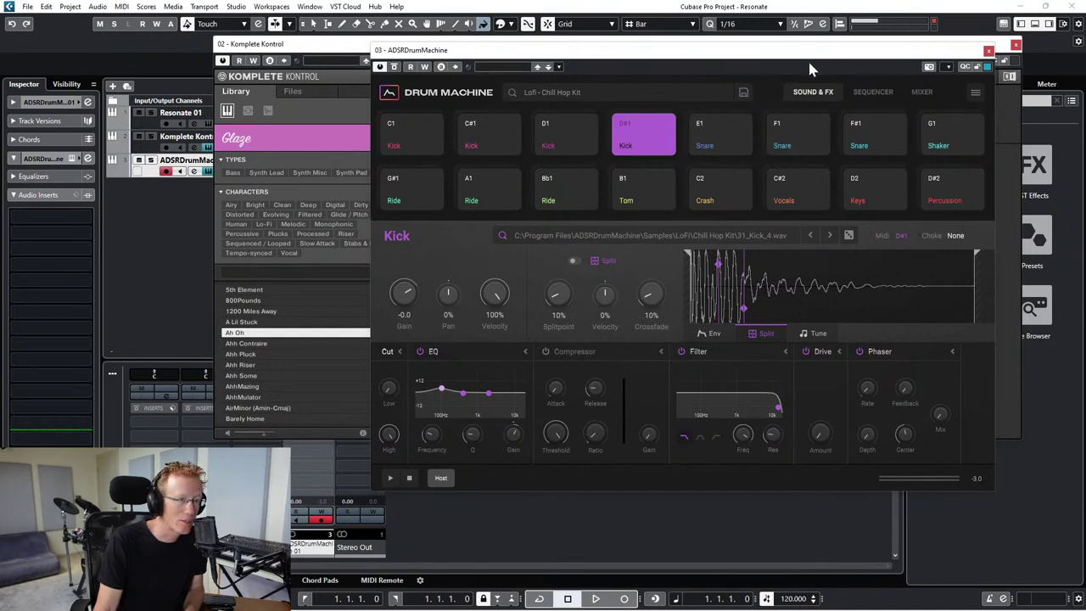
- Show the drum machine's sequencer and play pattern 1 of the Chill Hop kit
click(881, 94)
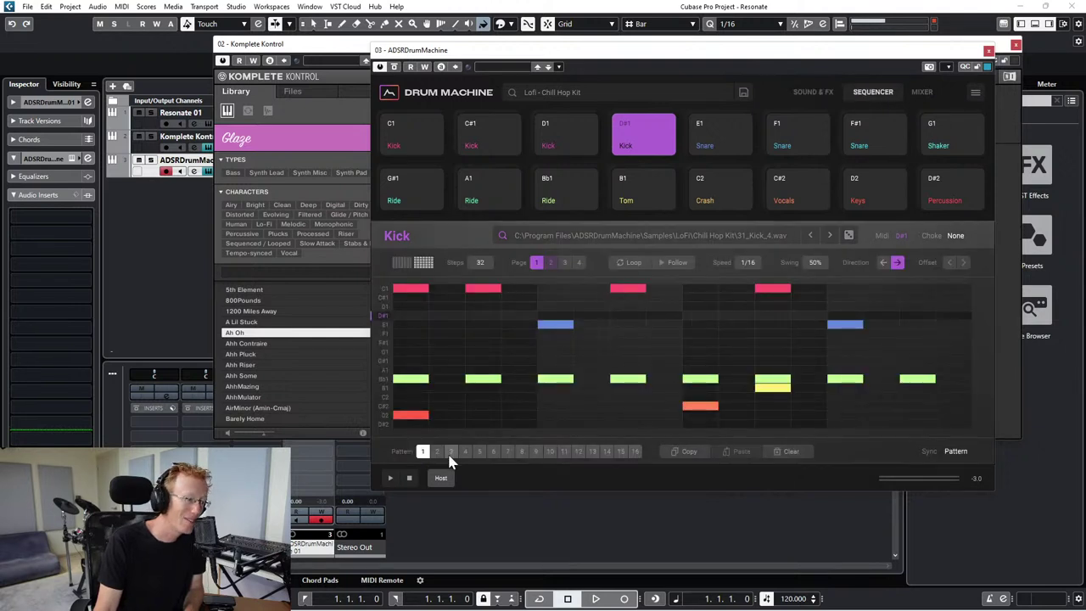
mouse_move(423, 450)
mouse_down()
mouse_move(185, 267)
mouse_move(157, 165)
mouse_move(433, 428)
mouse_move(426, 453)
mouse_up()
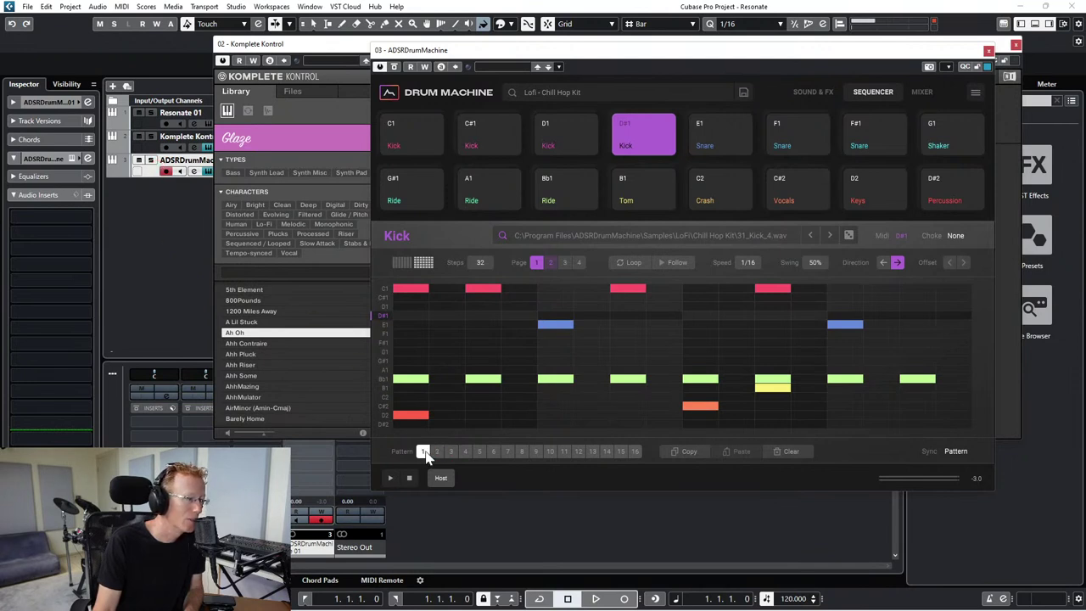
click(390, 478)
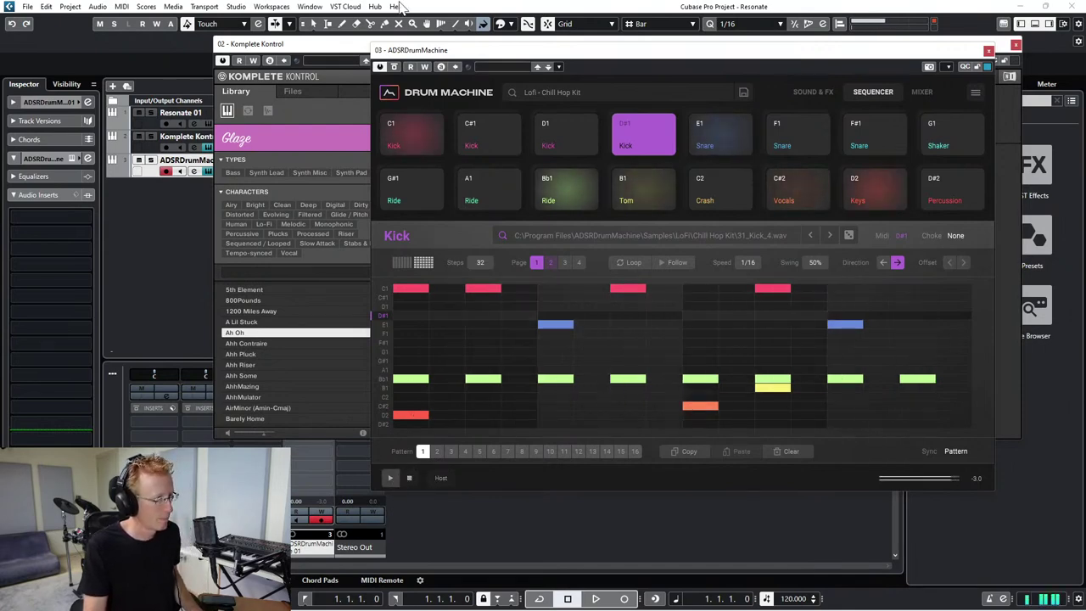
- Close the drum machine window, reposition the Komplete Kontrol window clear of the track list and select the Komplete Kontrol track
drag(577, 54, 545, 212)
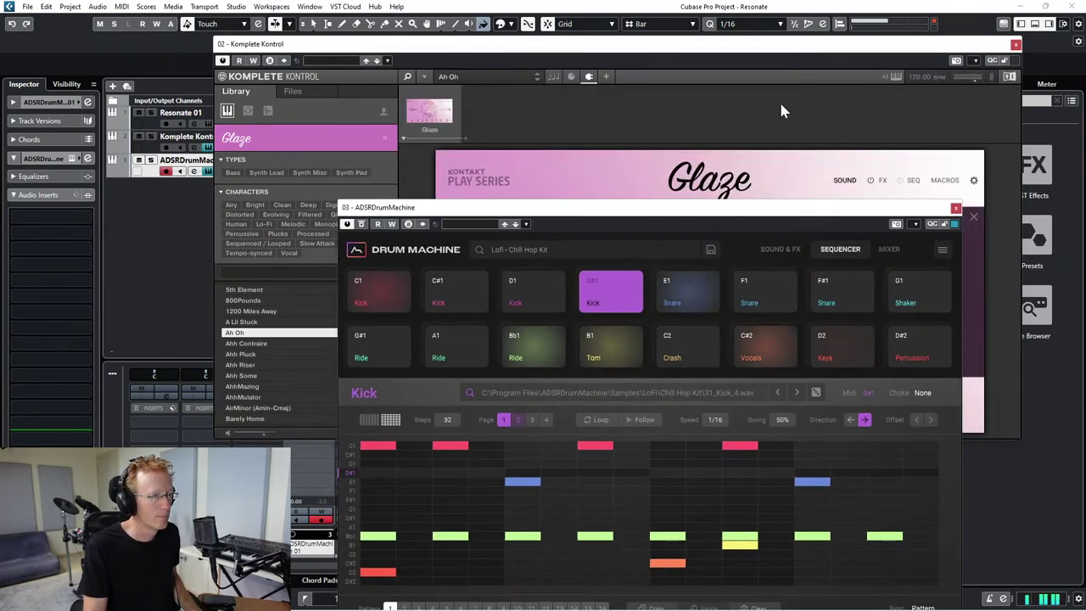
click(956, 207)
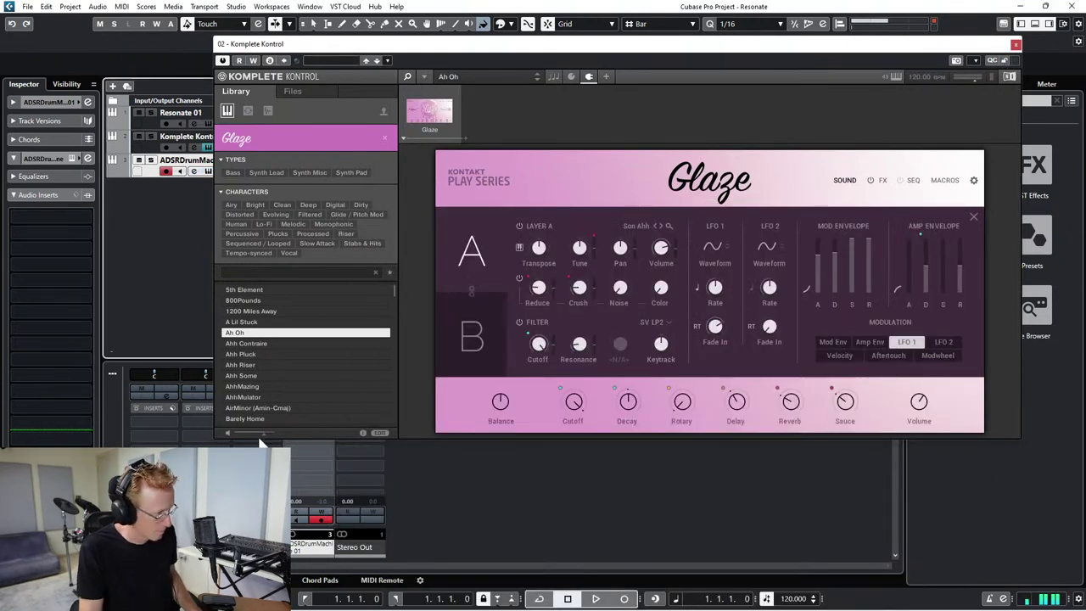
drag(334, 44, 610, 47)
click(342, 423)
scroll(543, 314, down, 1)
drag(711, 57, 448, 25)
click(152, 145)
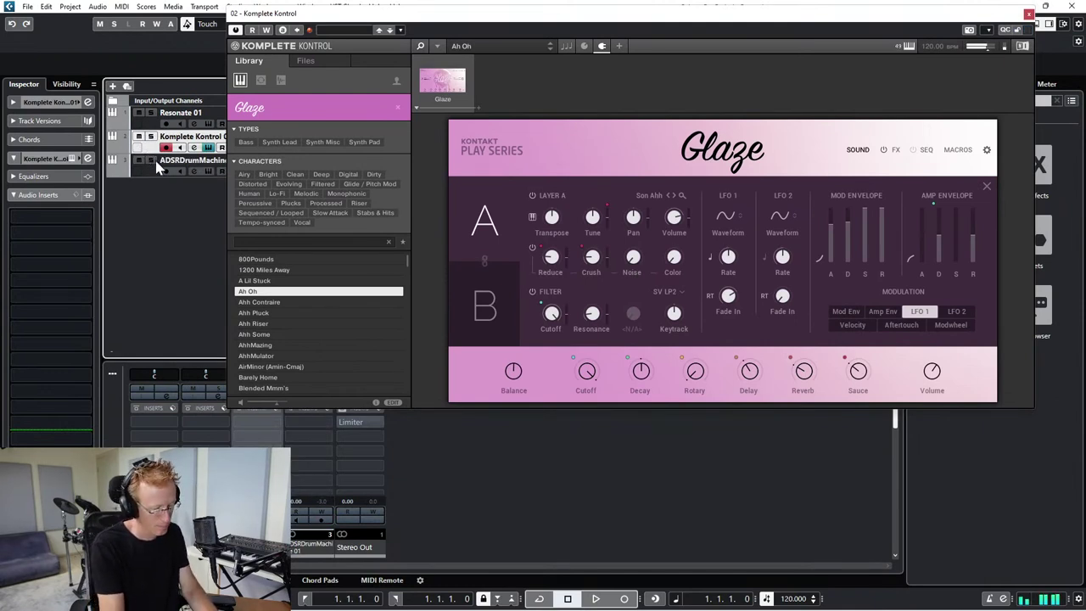
- Audition the Glaze presets "Ahh Contraire" and "Ahh Pluck" over the running drum pattern
click(269, 302)
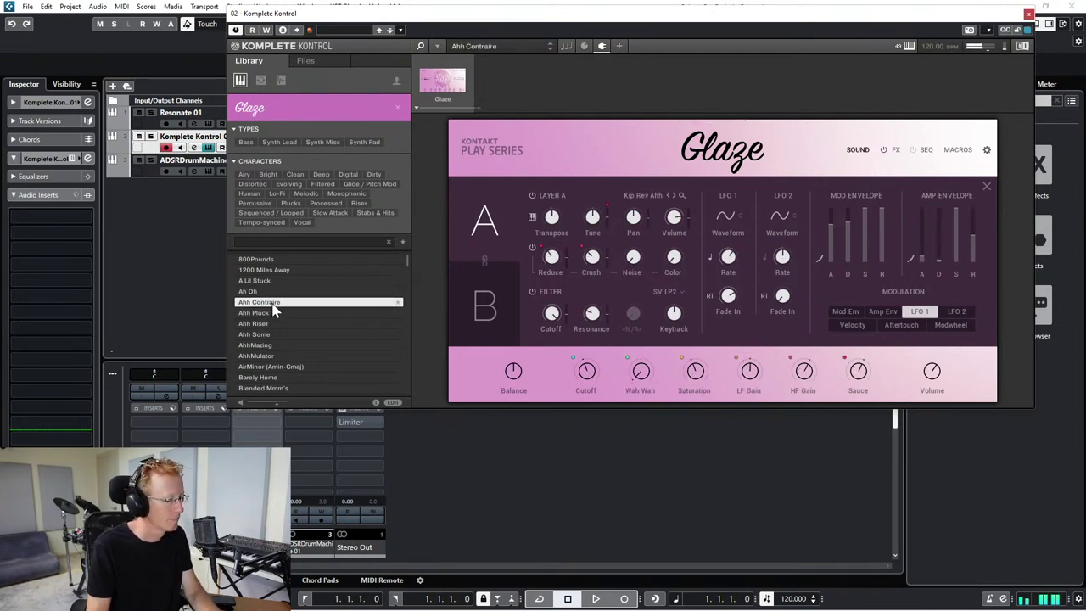
click(271, 313)
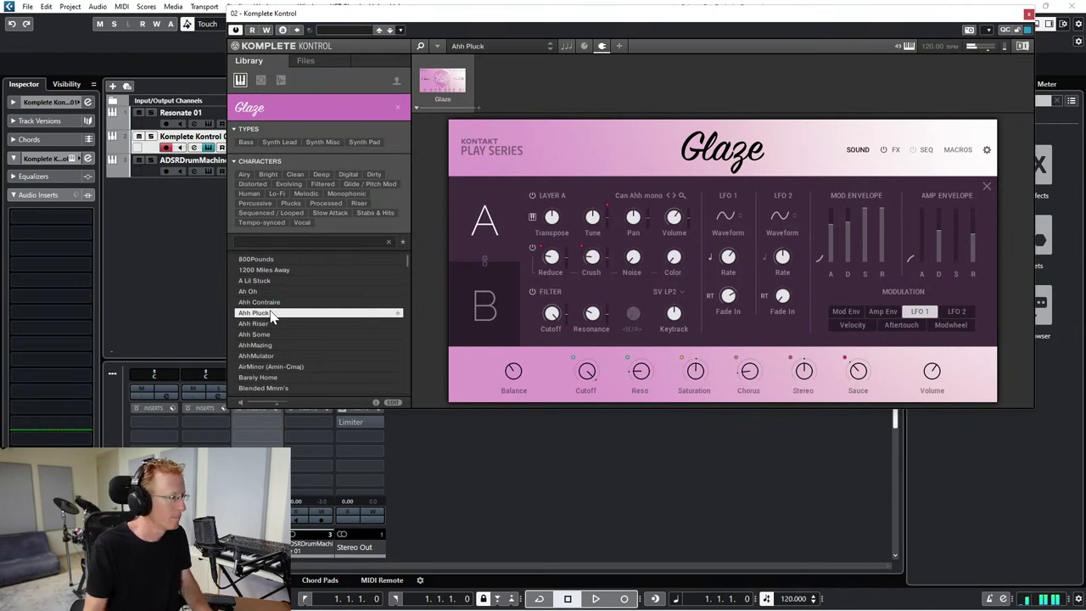
- Reopen the ADSRDrumMachine instrument, audition patterns 2 and 3 of the Chill Hop kit, and stop playback
click(140, 161)
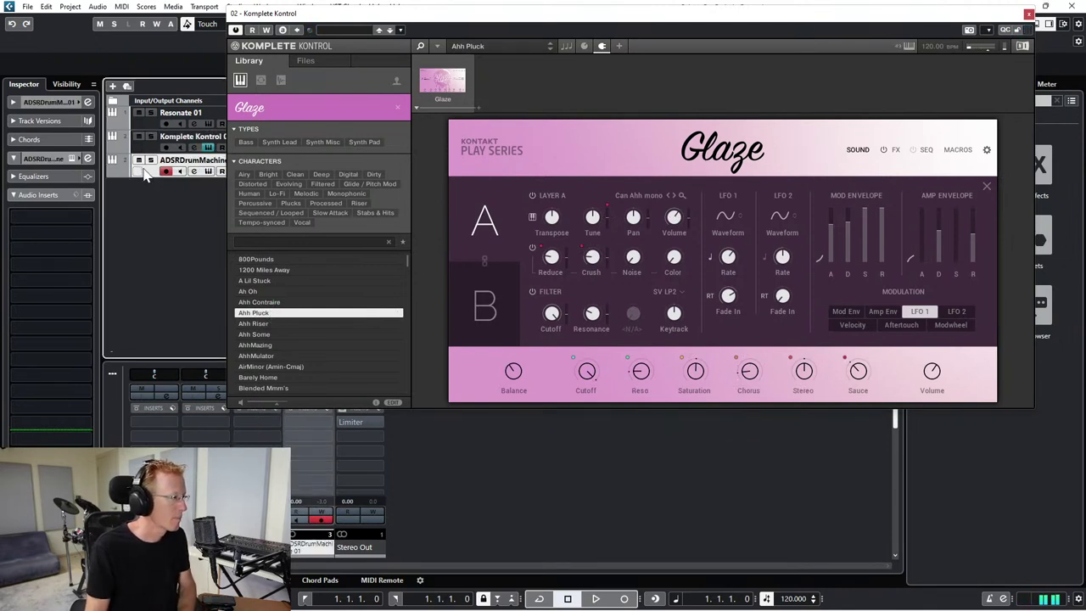
click(211, 171)
drag(473, 206, 475, 53)
click(407, 455)
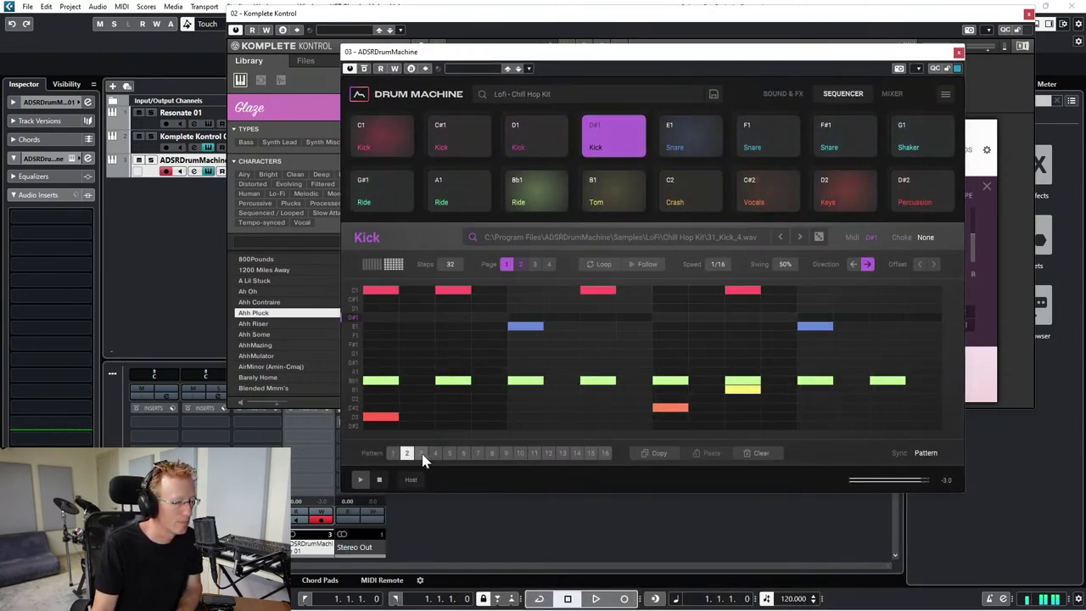
click(421, 454)
click(380, 481)
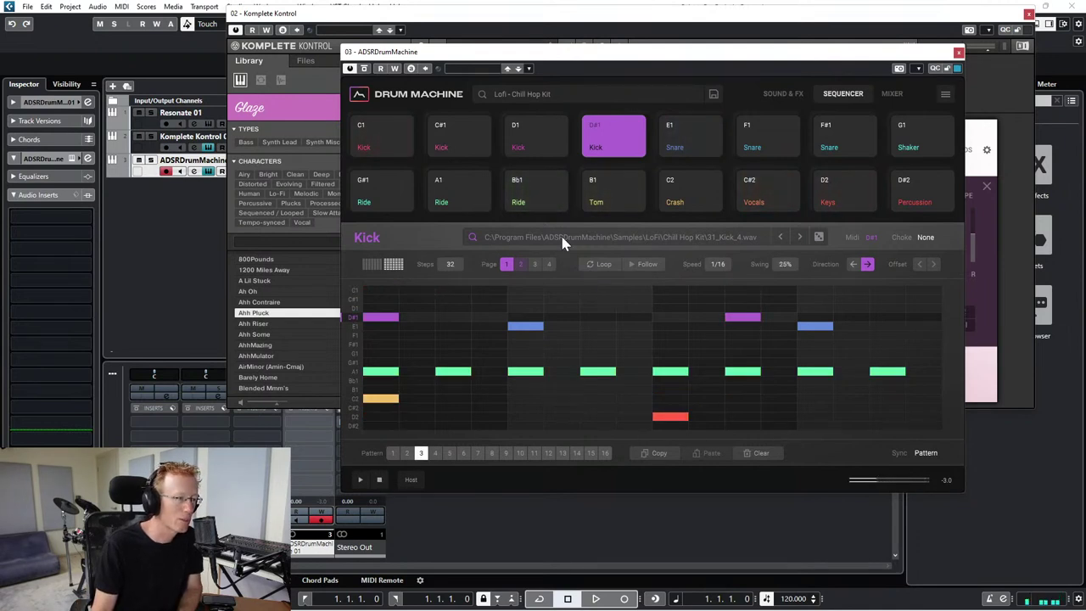
- Load the factory preset "Pop - Bedroom Pop Kit" from the Pop folder and close the preset browser
click(546, 93)
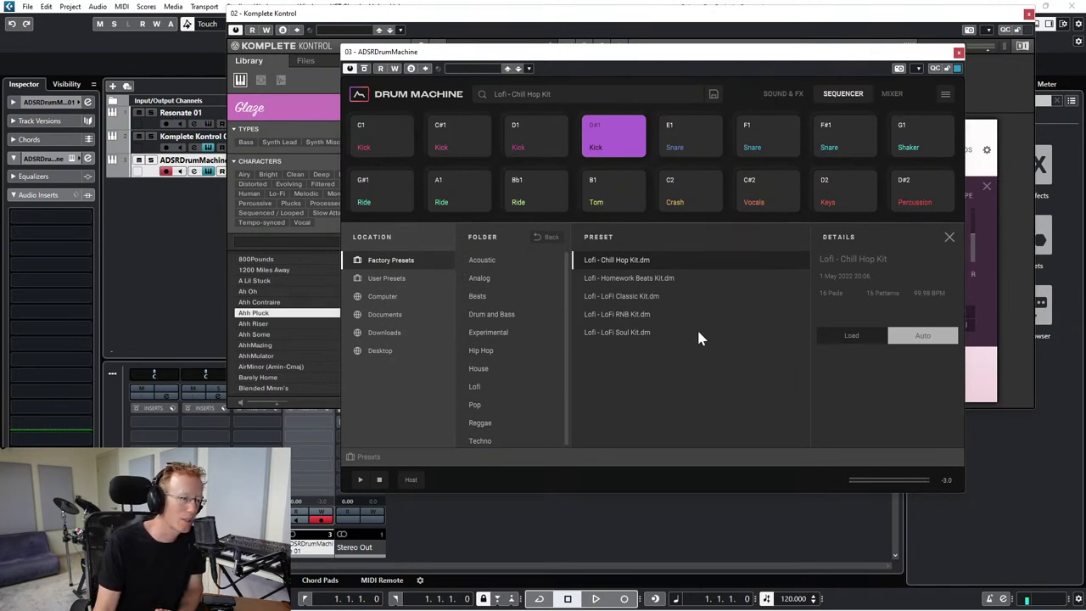
click(493, 333)
click(492, 314)
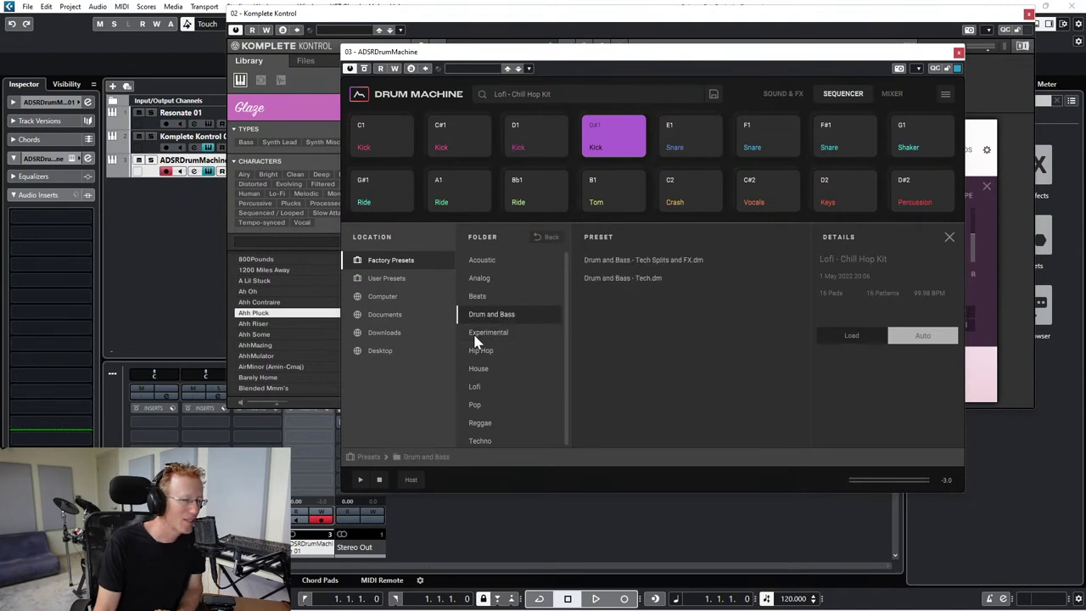
click(480, 405)
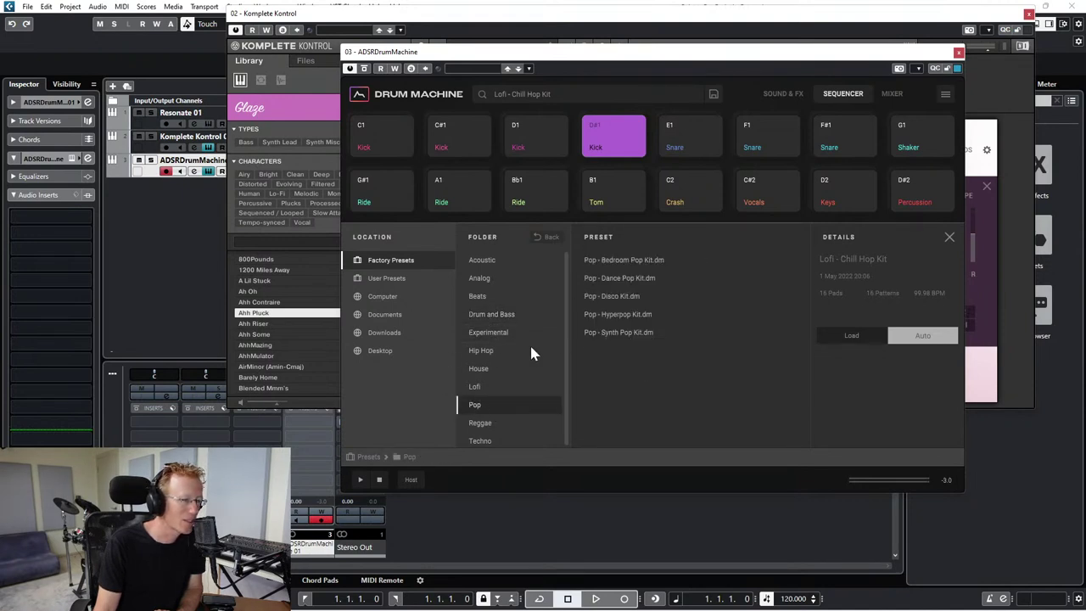
click(653, 262)
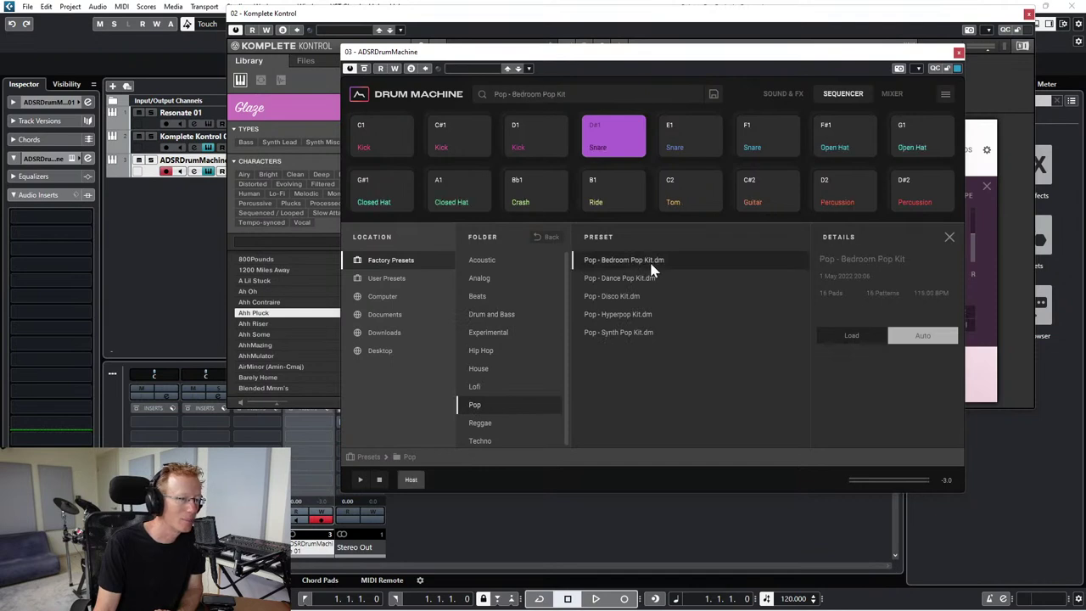
click(946, 240)
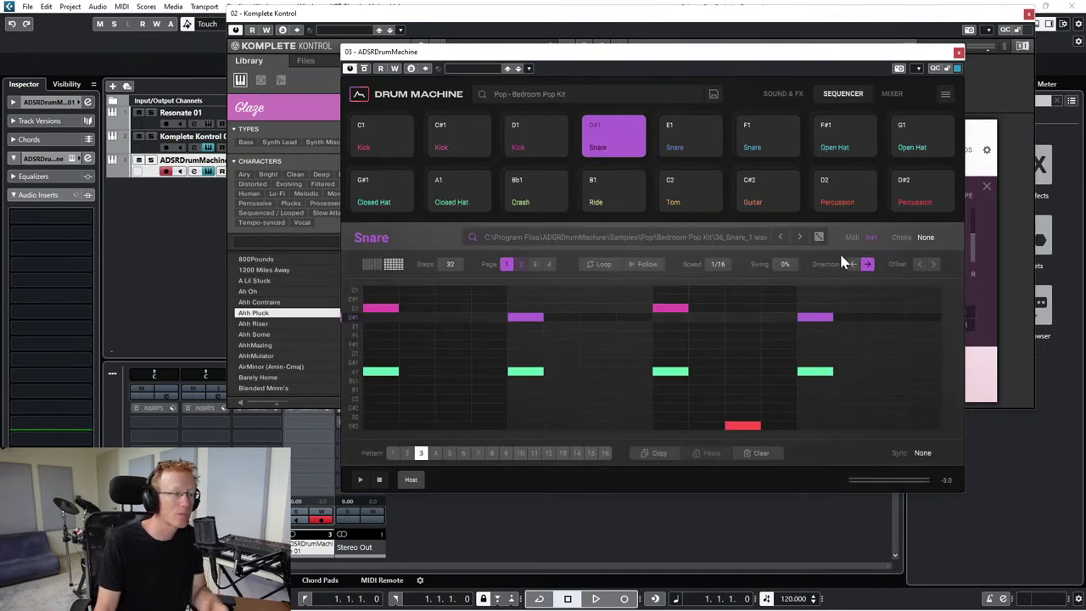
- Play pattern 1 of the Bedroom Pop kit, then stop it and close the drum machine window
click(393, 454)
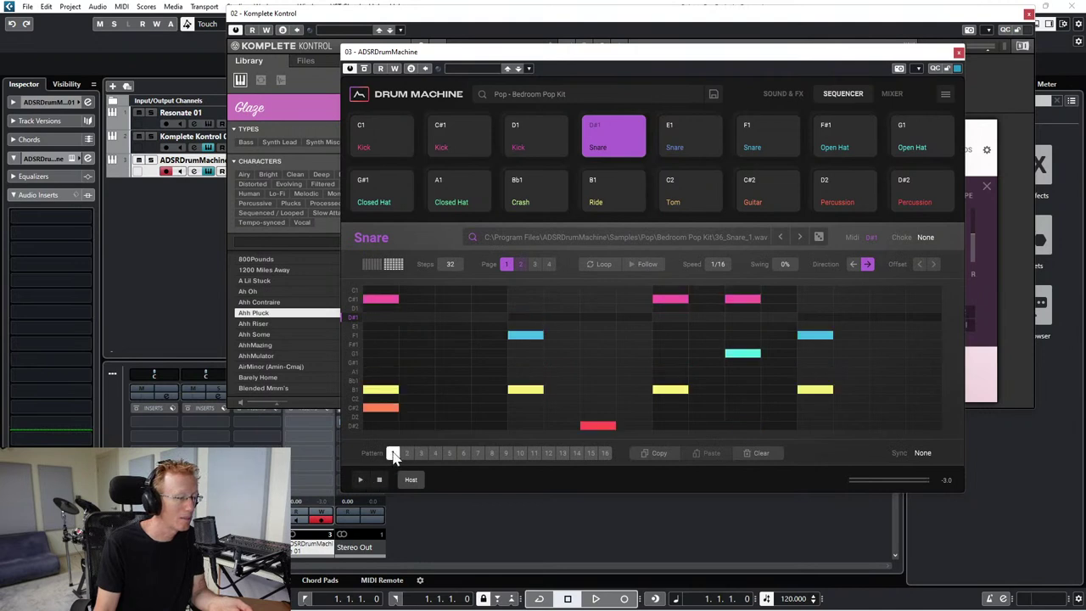
click(360, 479)
click(361, 482)
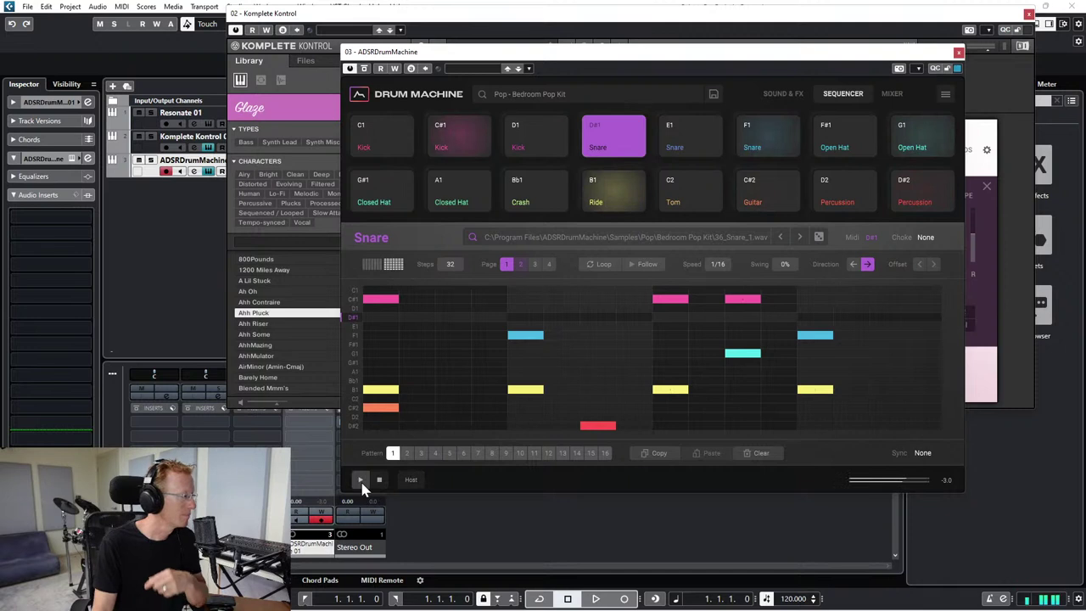
click(959, 53)
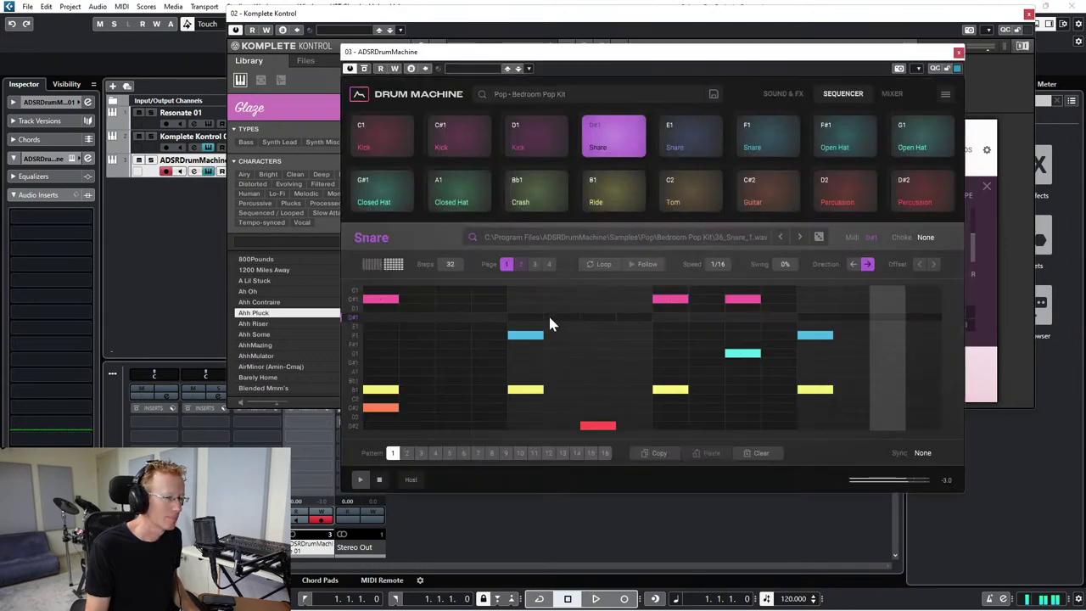
click(378, 478)
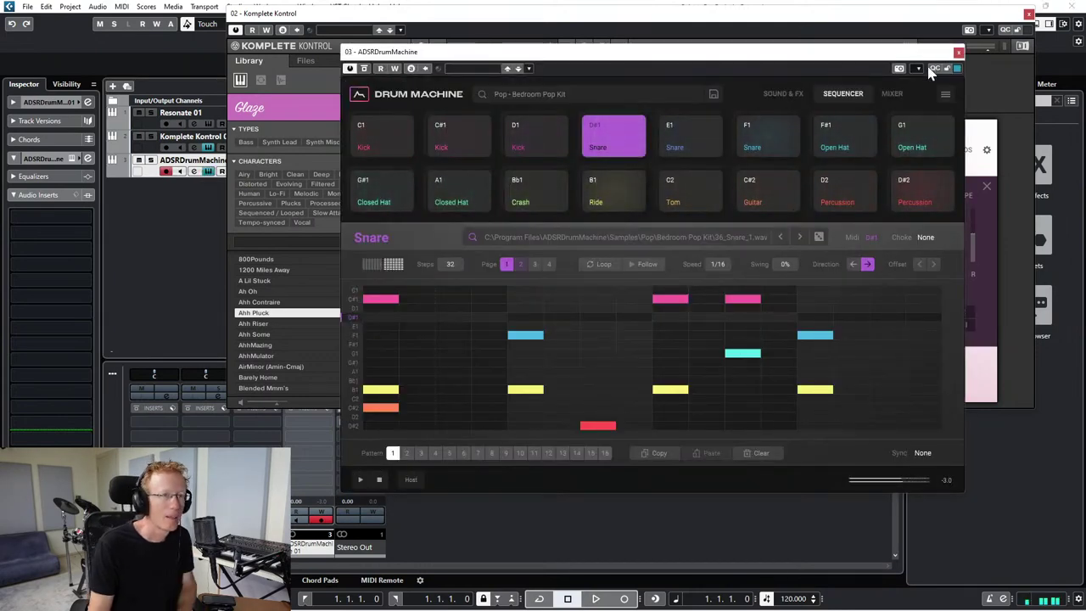
click(958, 52)
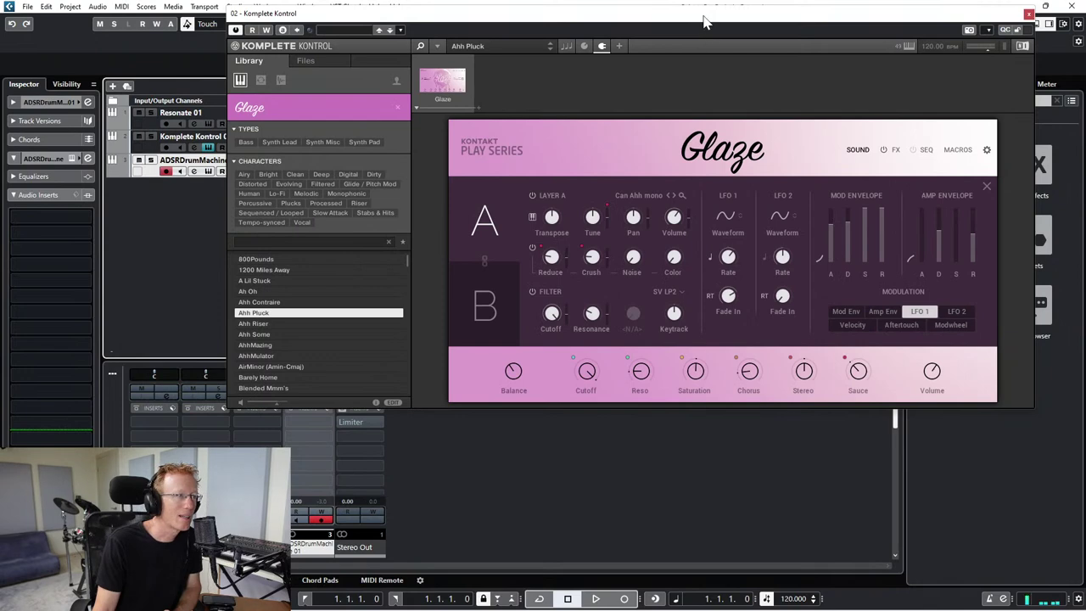
- Load the Glaze preset "AhhMulator" and select the Komplete Kontrol track to play it
mouse_move(681, 14)
mouse_down()
mouse_move(696, 18)
mouse_move(674, 9)
mouse_up()
click(292, 351)
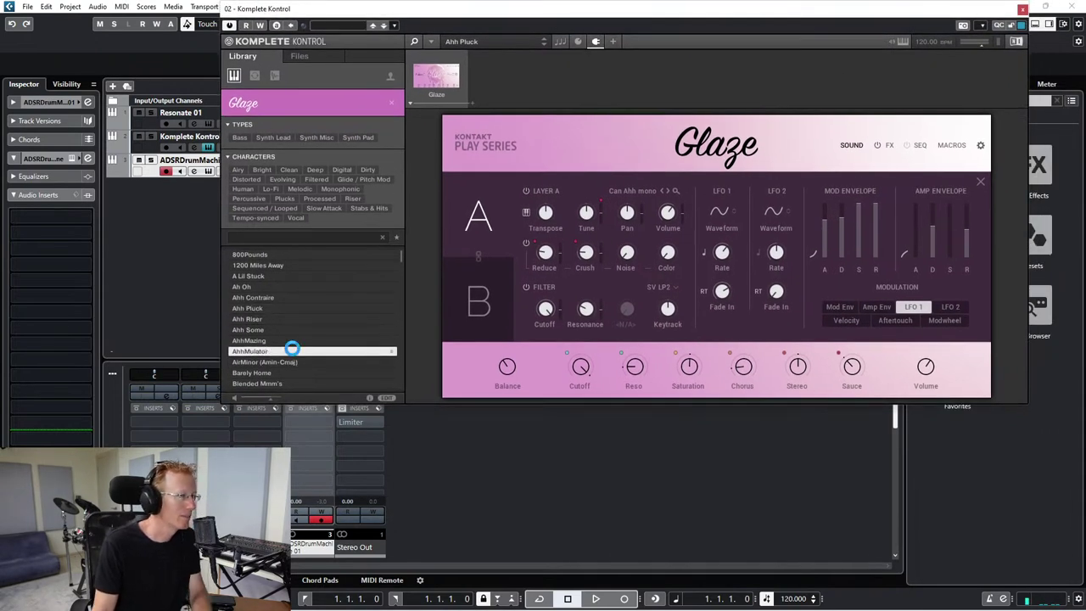
click(157, 150)
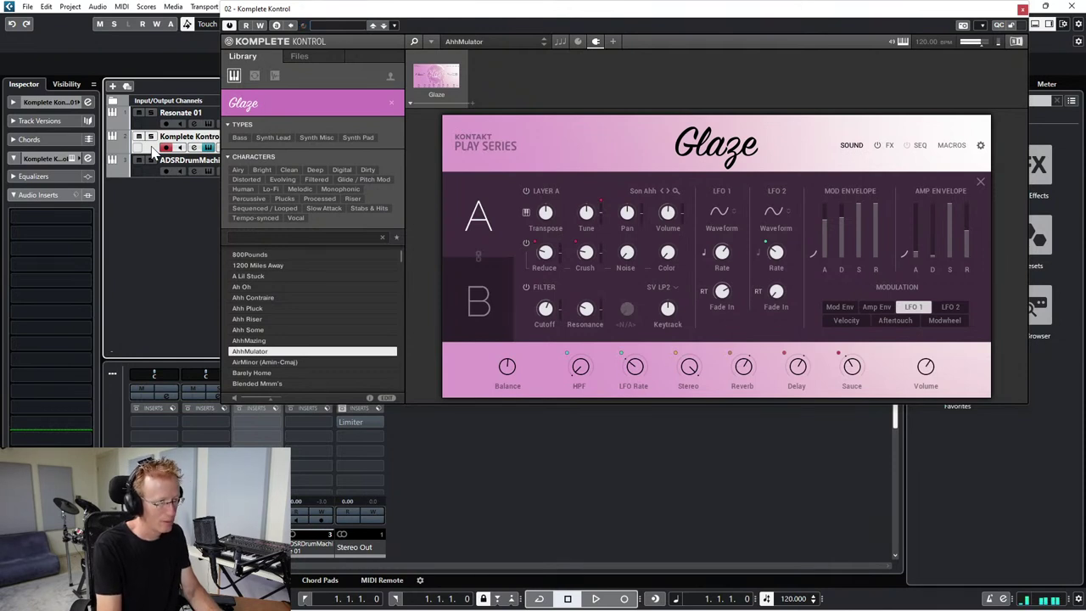
- Switch the Komplete Kontrol library from Glaze to Lores and load the preset "A Gentle Soul"
click(263, 113)
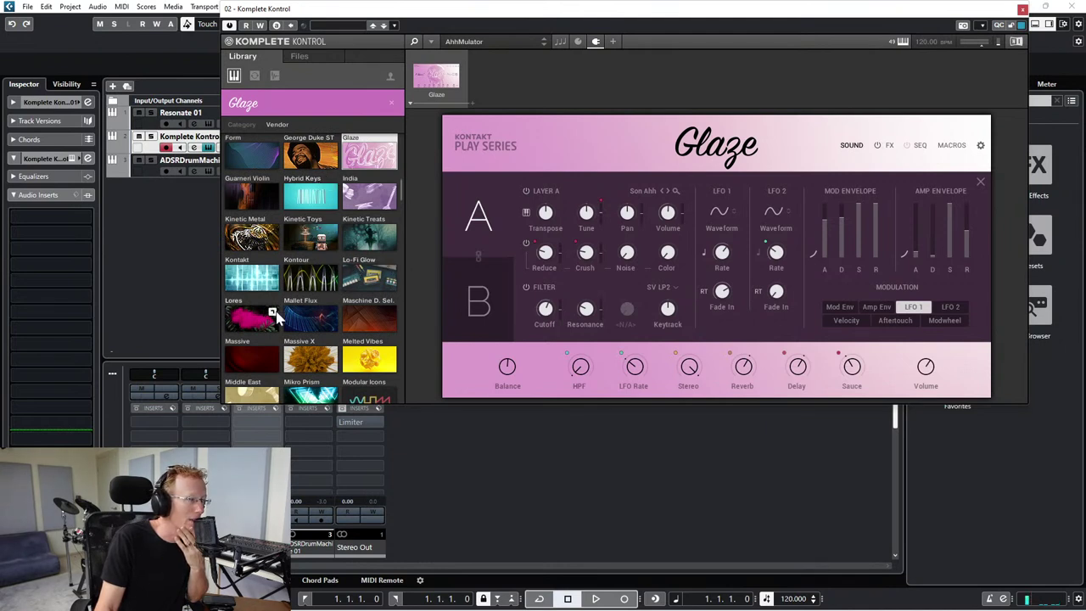
click(246, 319)
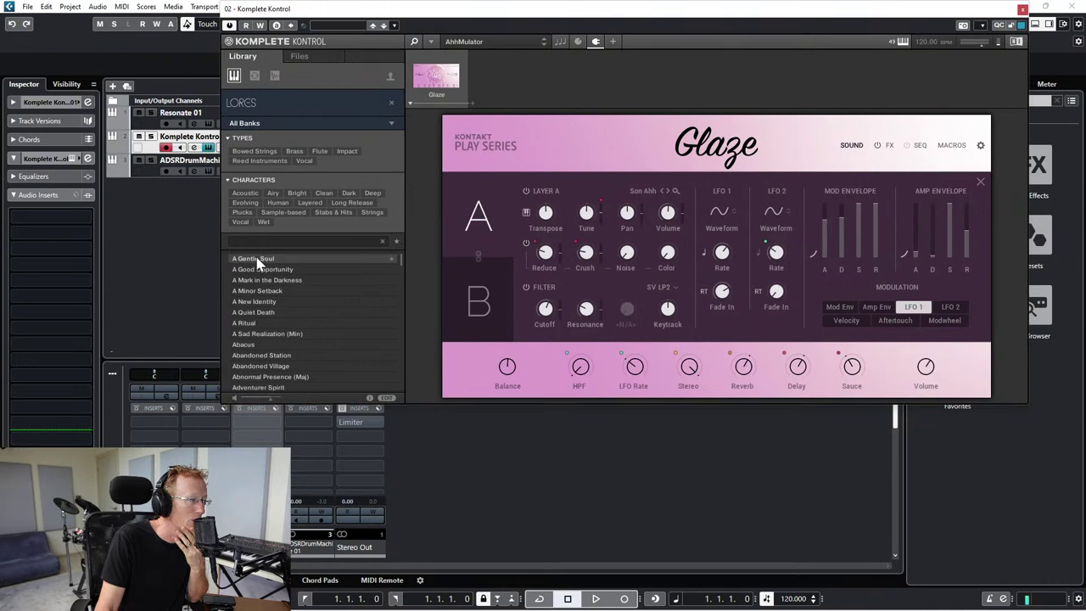
click(258, 259)
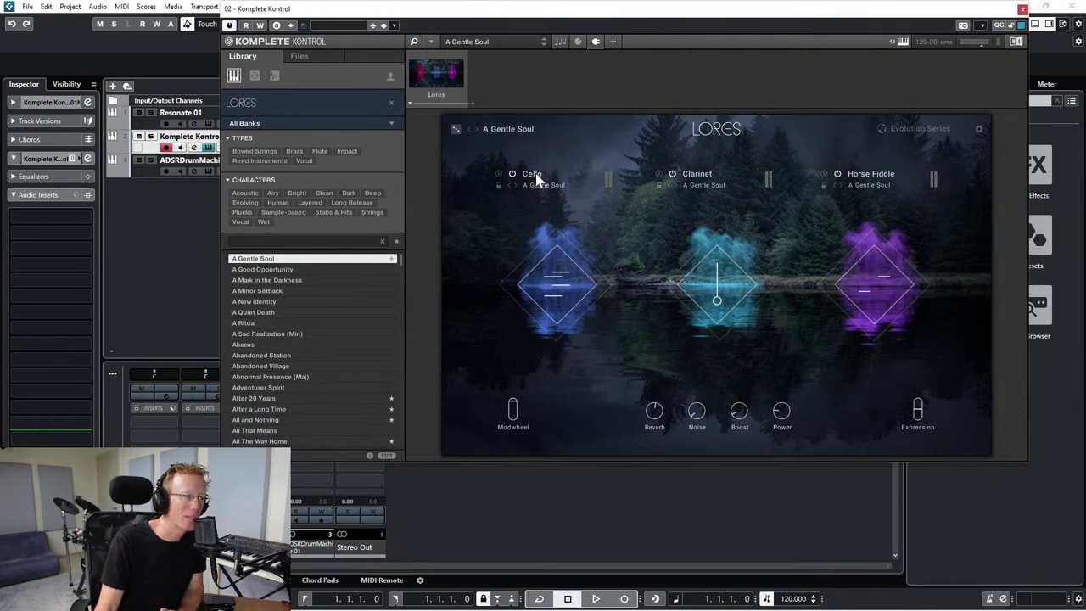
- View the instrument and preset choices for the Cello layer, then load the Lores preset "A Good Opportunity"
click(593, 174)
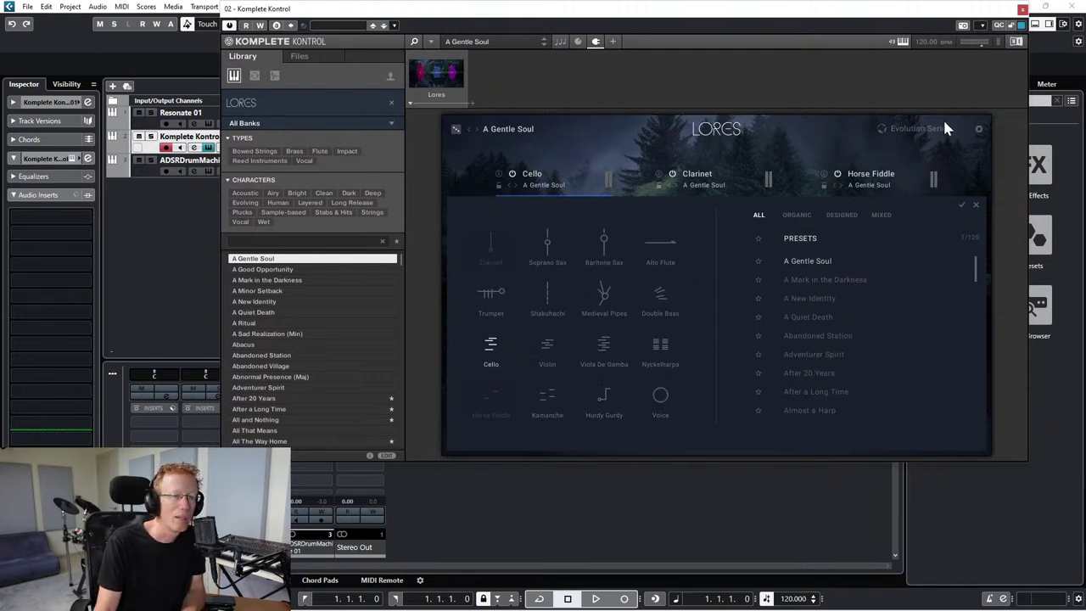
click(977, 207)
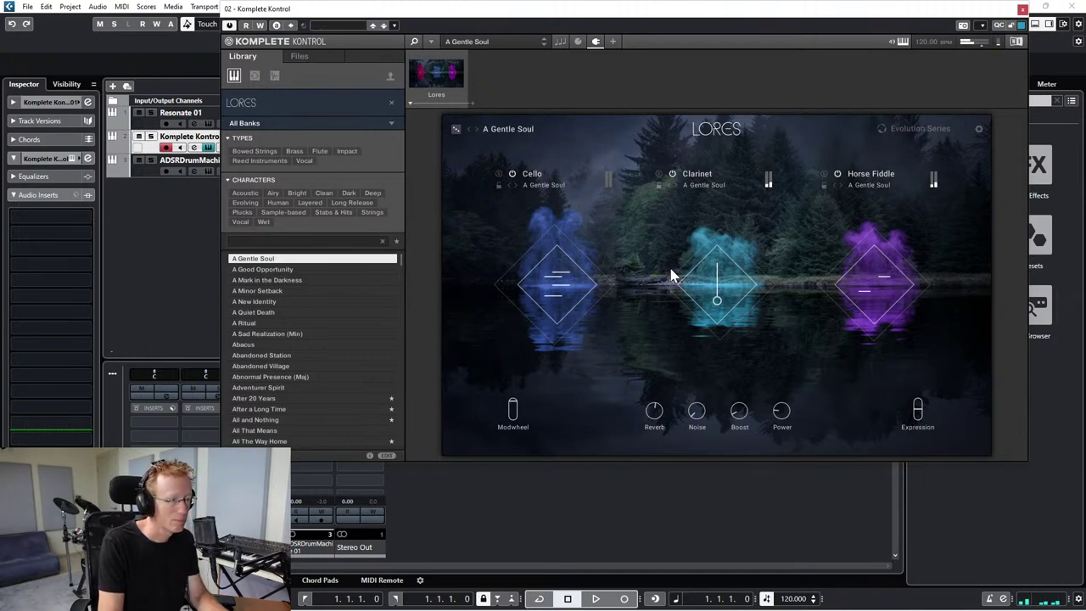
click(291, 269)
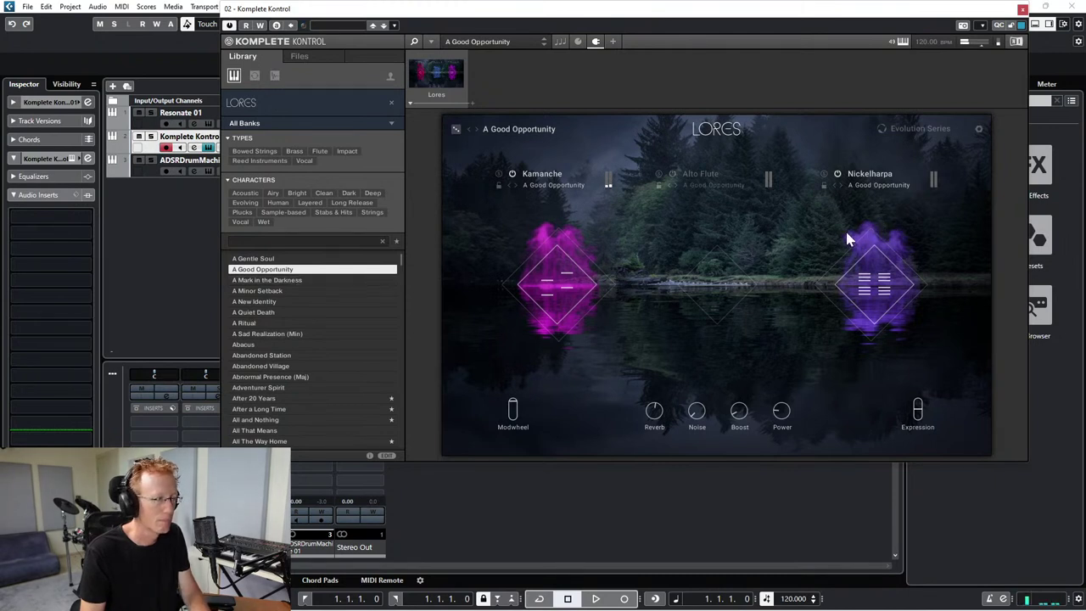
- Remove the ADSRDrumMachine track from the project
right_click(154, 173)
click(199, 218)
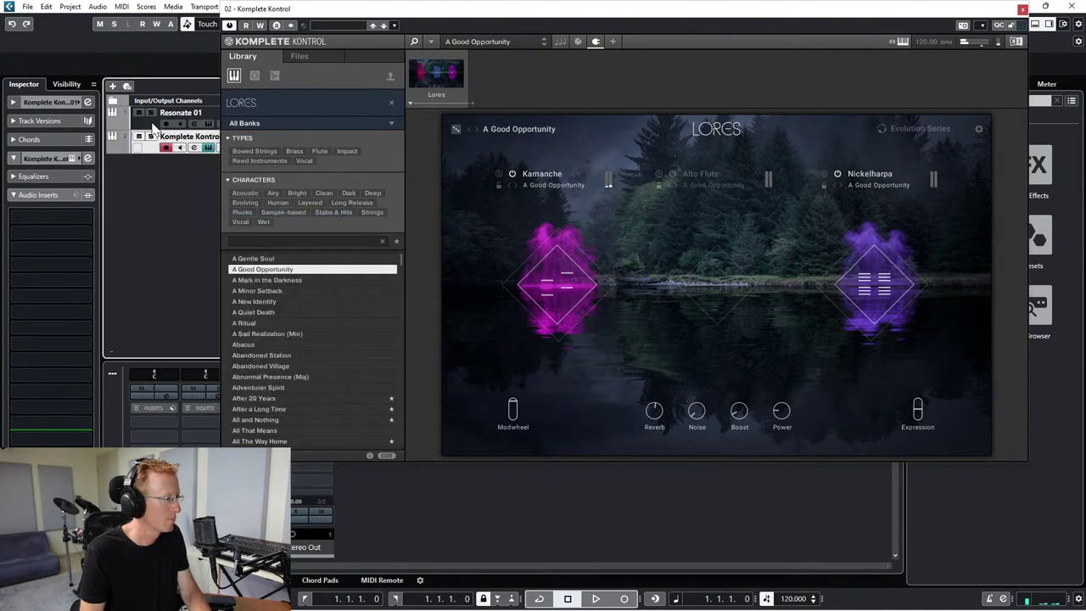
- Remove the Resonate 01 track from the project and select the Komplete Kontrol track for playing
right_click(153, 126)
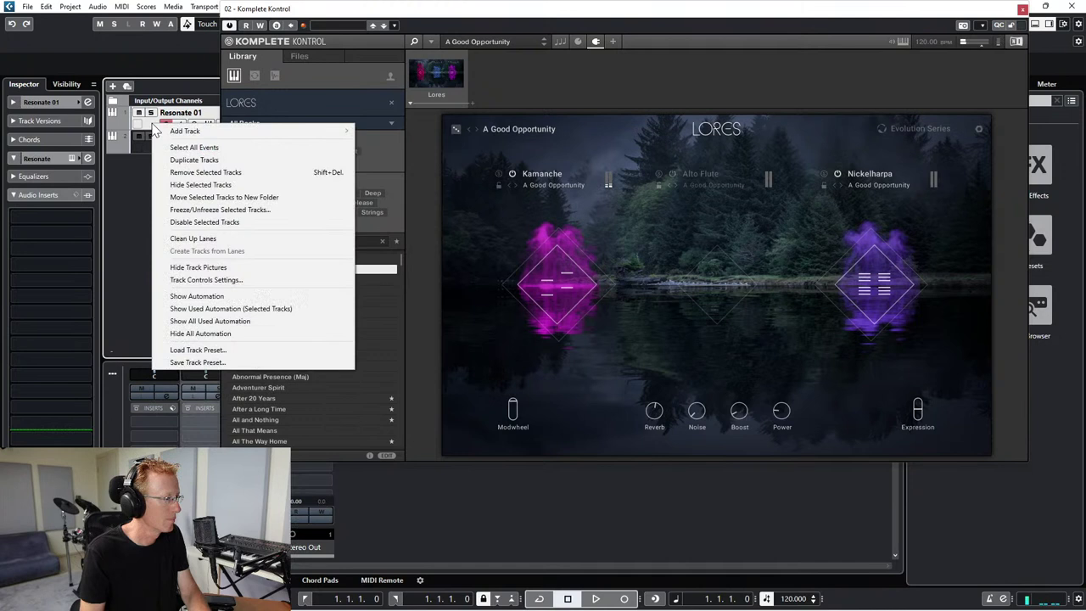
click(200, 176)
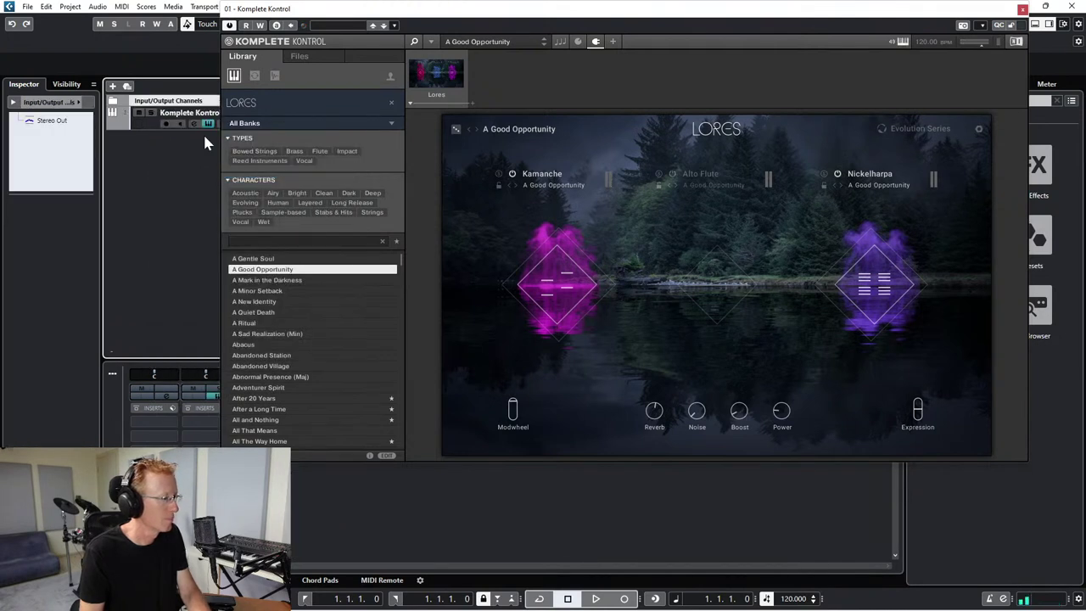
click(155, 126)
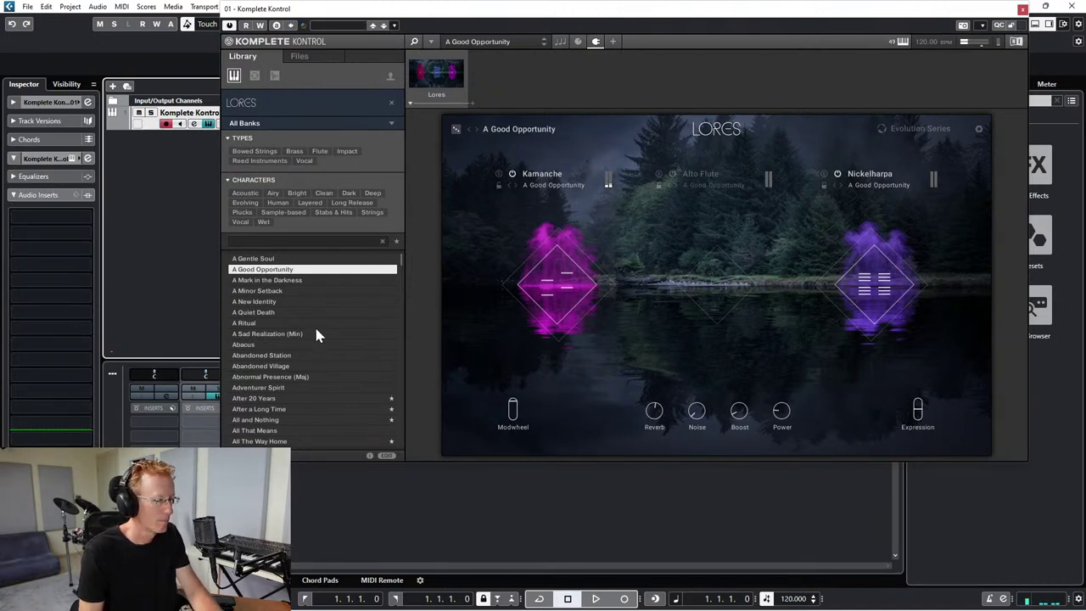
- Load the Lores preset "A Ritual" and view the instrument's velocity and voicing settings
click(254, 323)
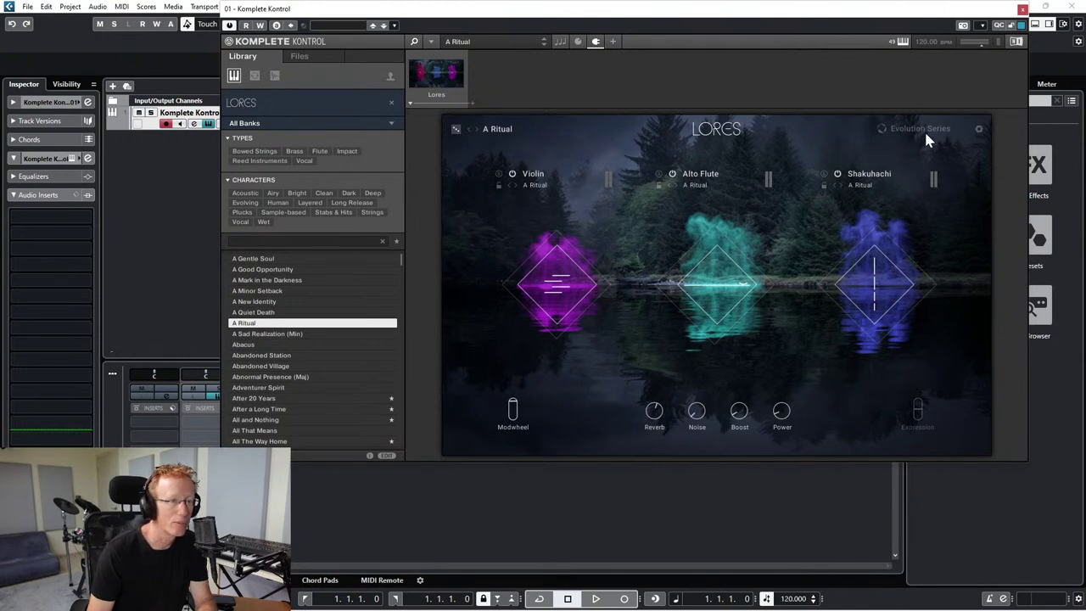
click(979, 131)
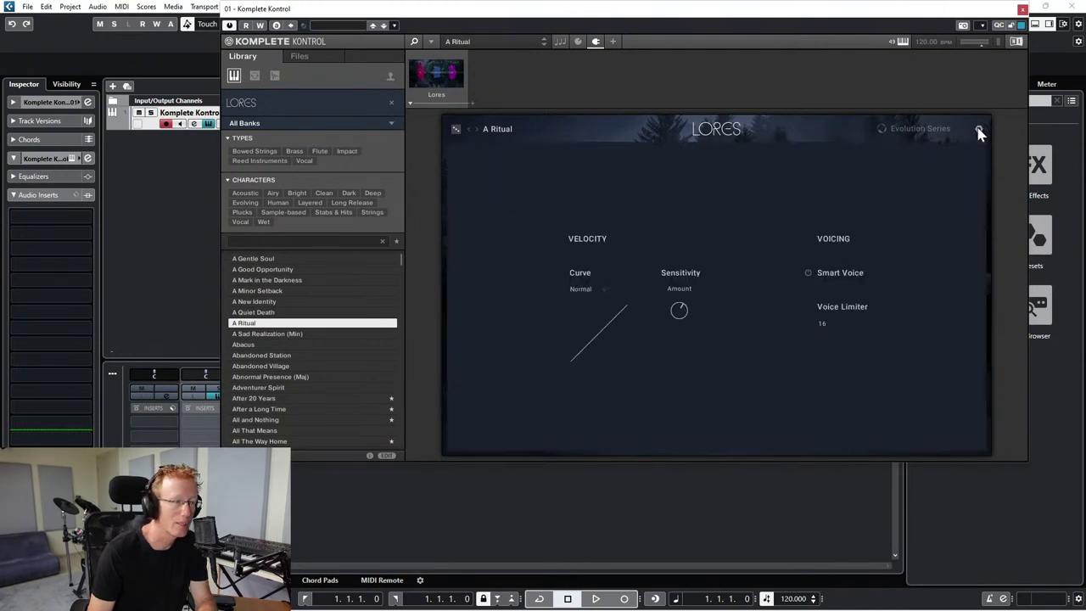
click(979, 131)
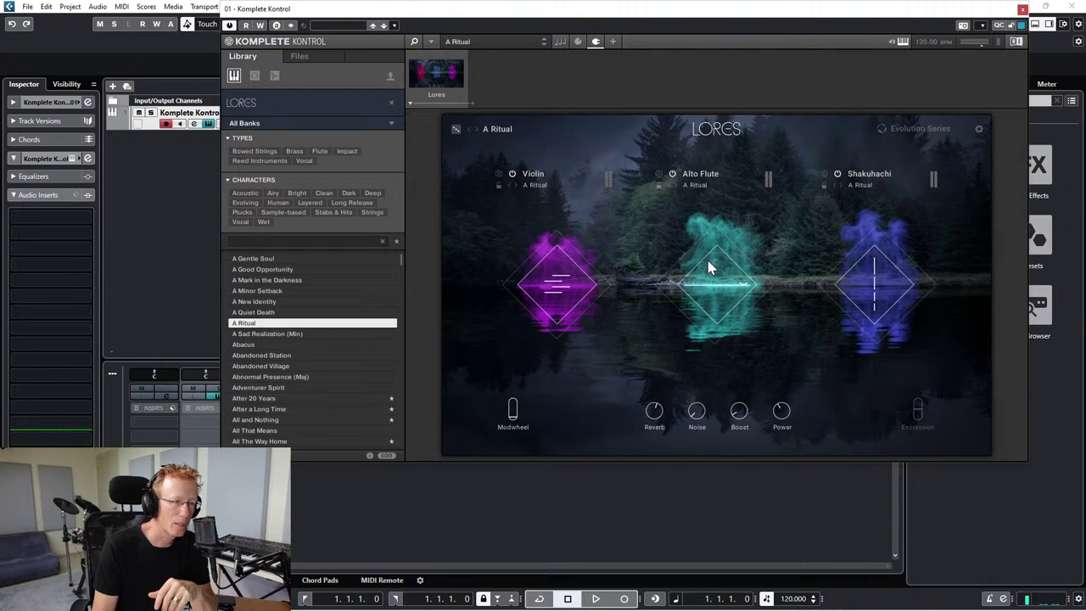
- Replace the Violin layer with the Cello using its "A New Identity" preset, and solo that layer
click(540, 175)
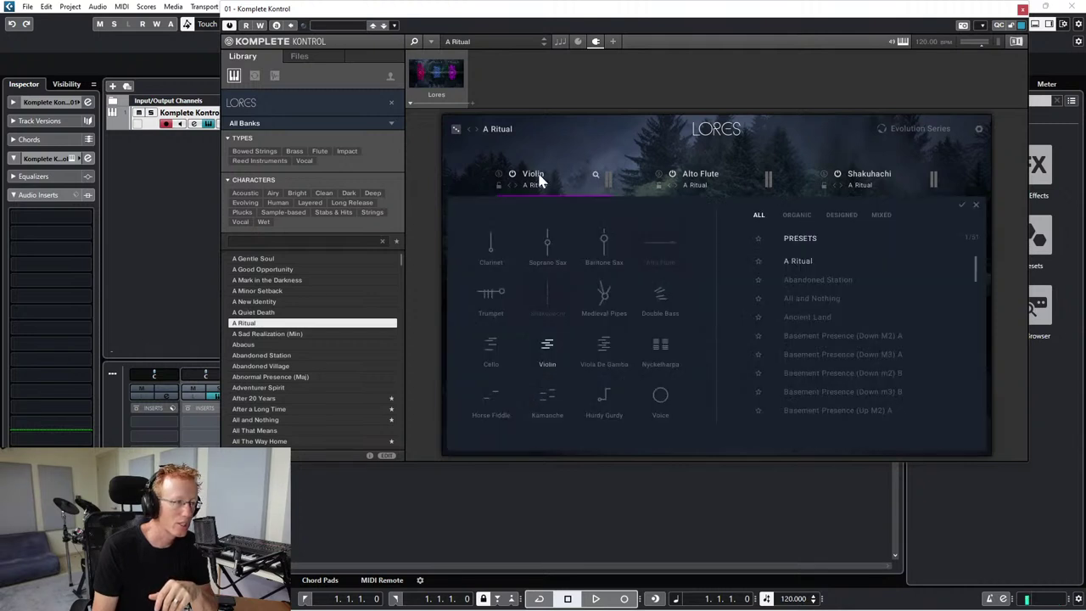
click(490, 352)
double_click(835, 300)
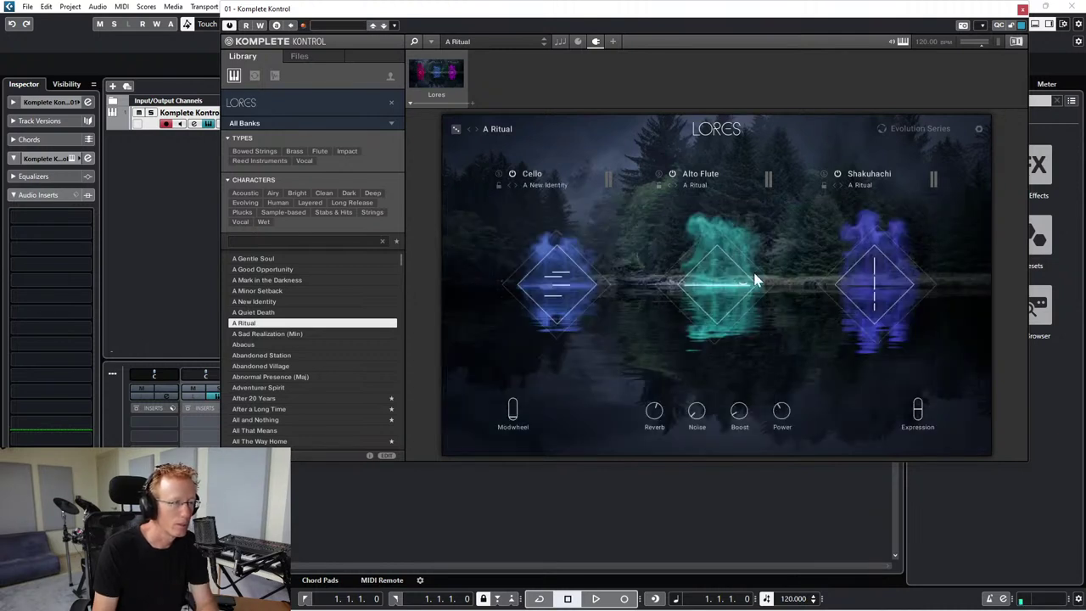
click(500, 174)
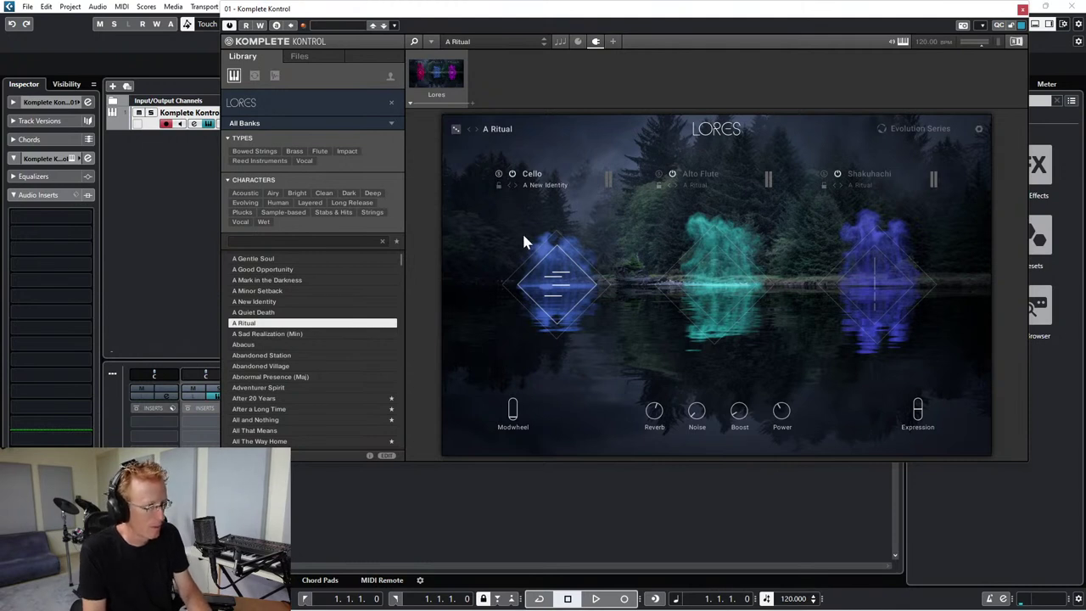
- Examine the articulations and layer controls of the Lores layers, ending on the Cello layer
click(557, 282)
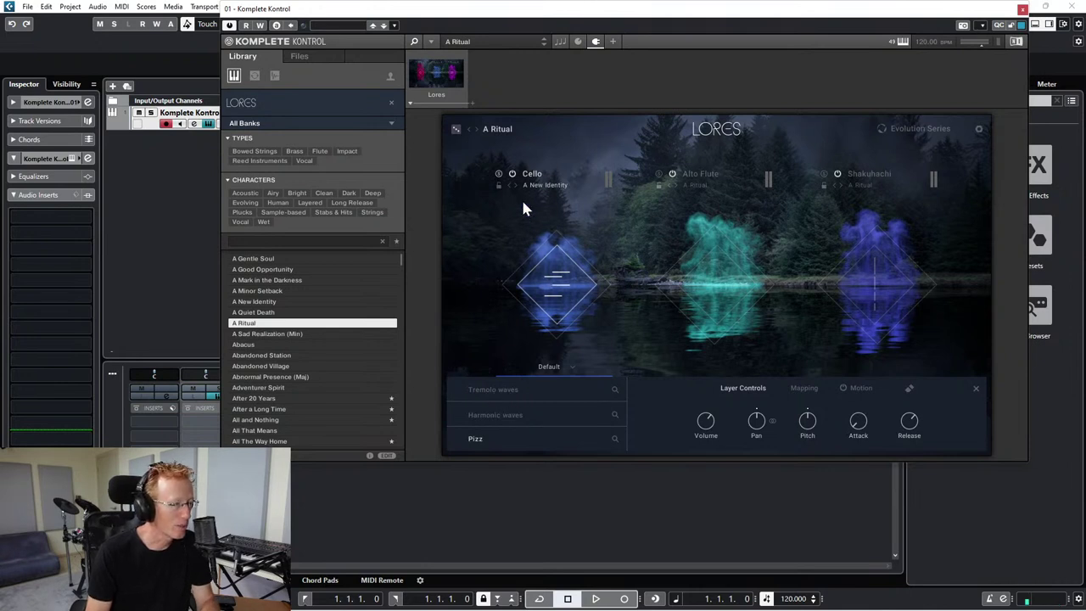
click(703, 263)
click(828, 260)
click(562, 275)
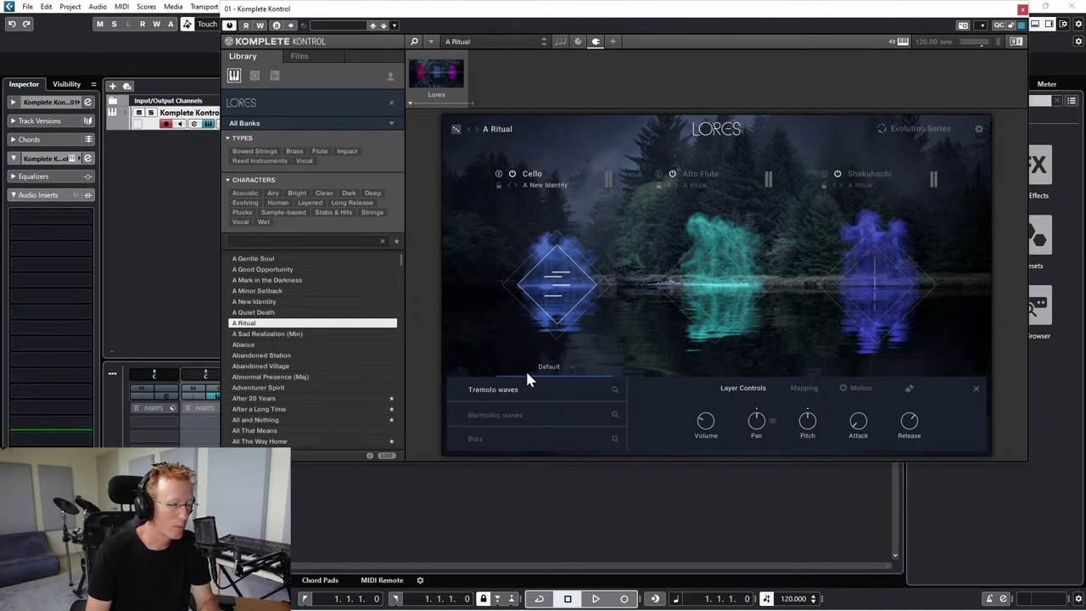
click(739, 280)
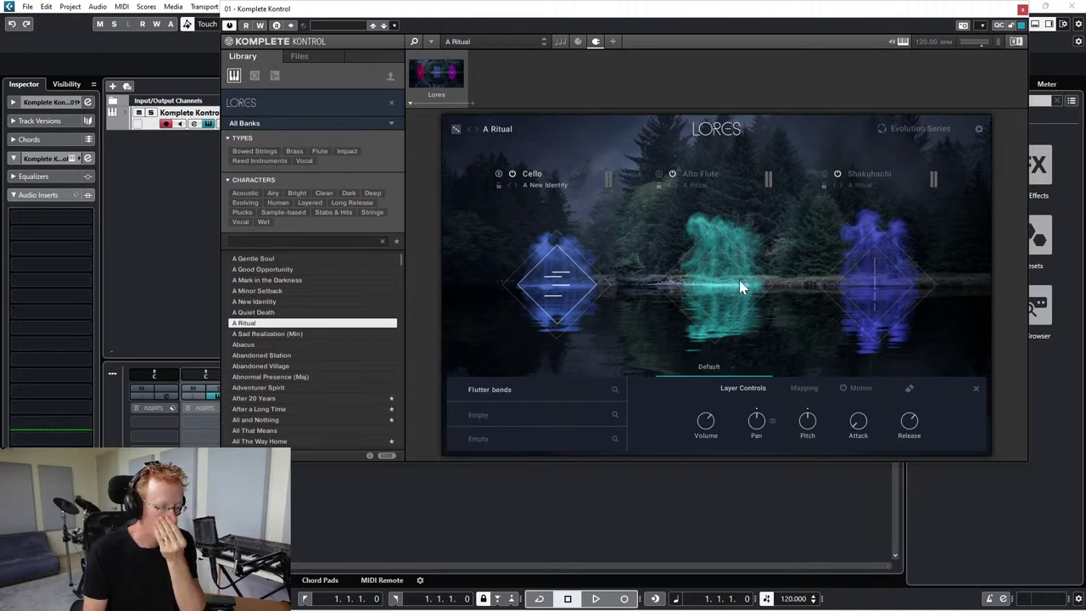
click(554, 297)
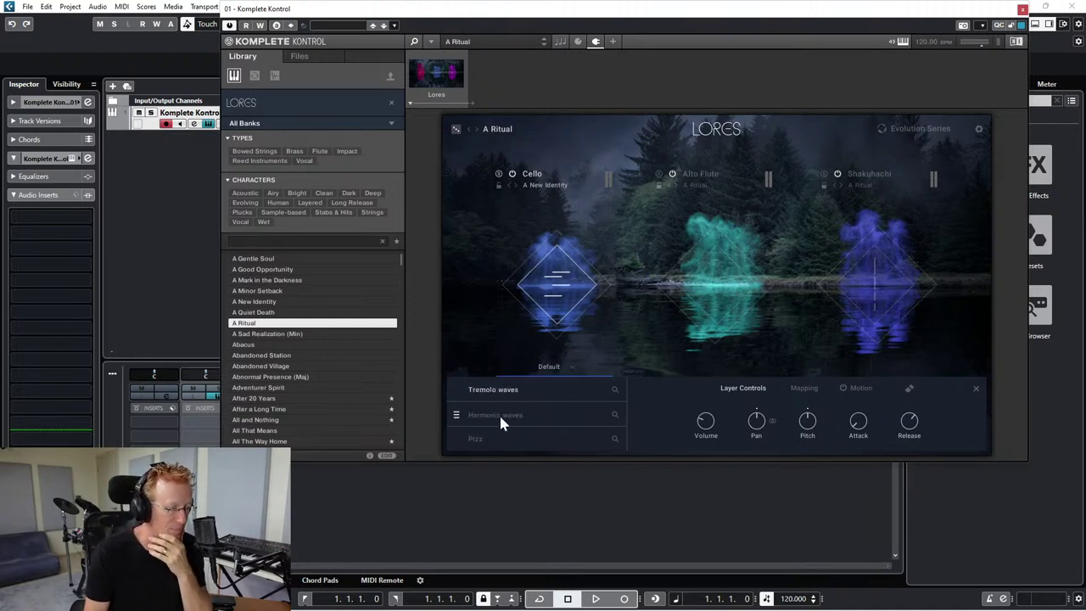
click(556, 367)
click(481, 331)
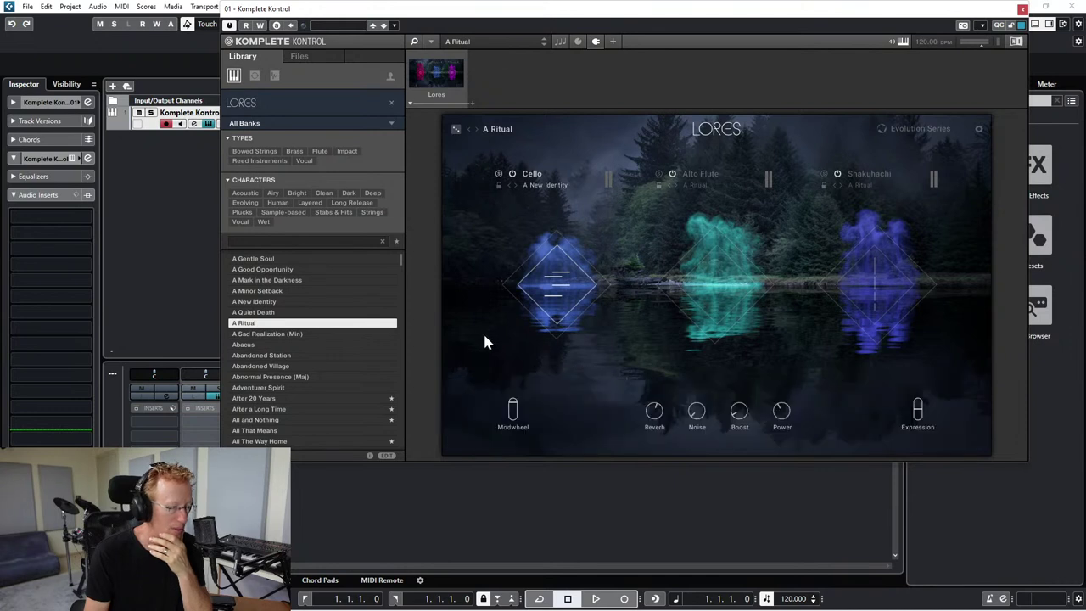
click(551, 298)
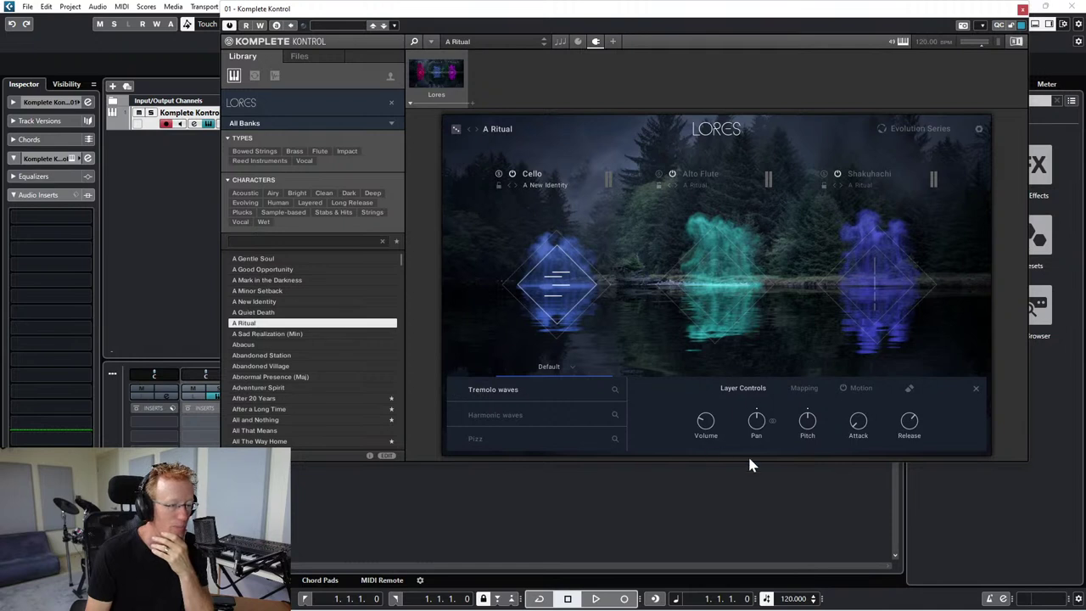
- Try the Cello layer's Harmonic waves, Pizz and Tremolo waves articulations, finishing on Harmonic waves
click(580, 415)
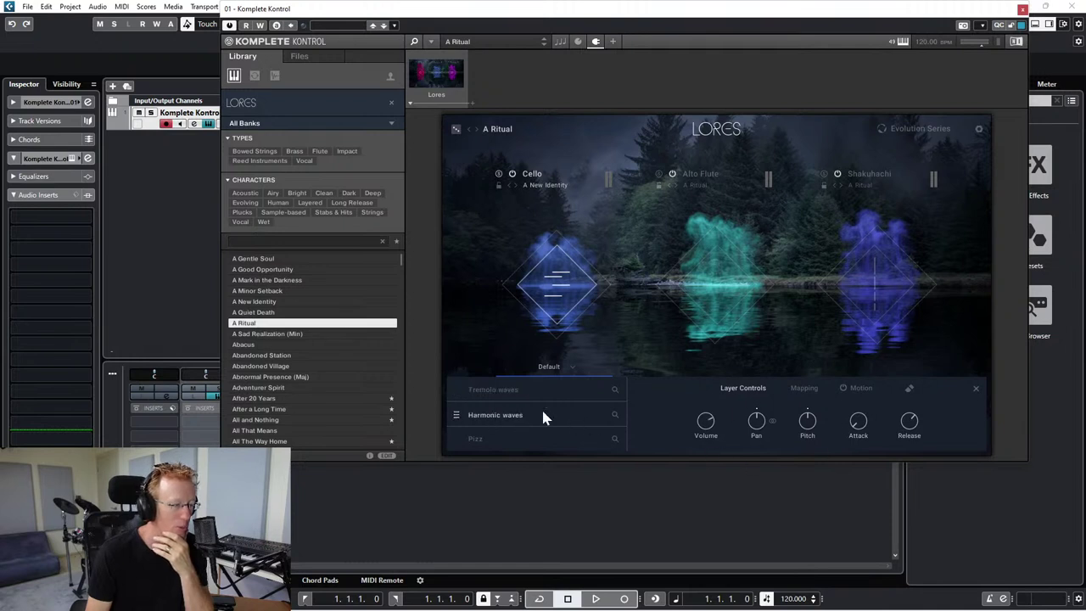
click(517, 438)
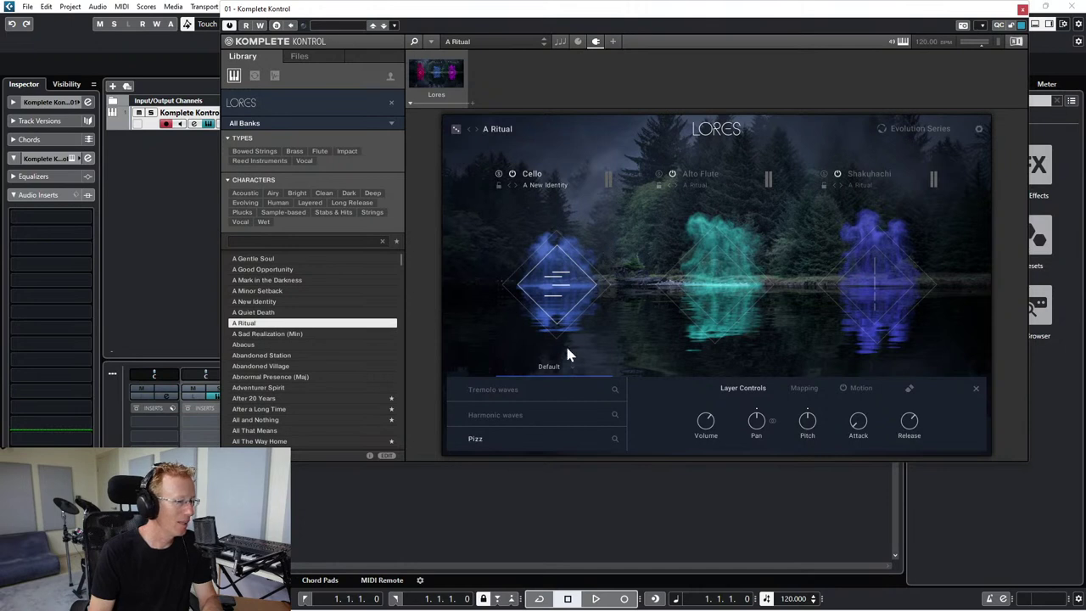
click(516, 390)
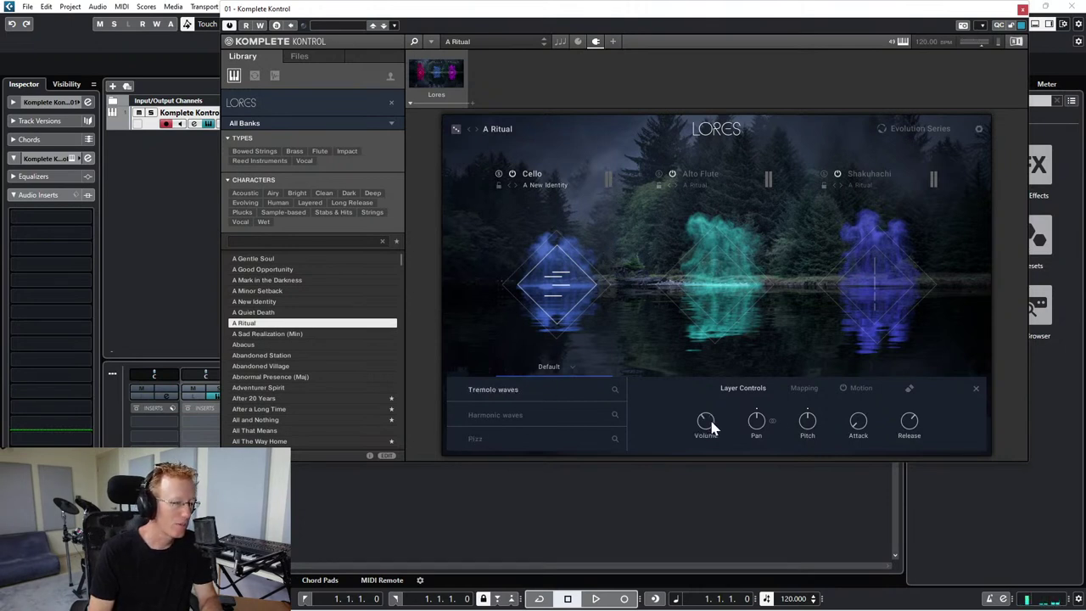
click(514, 415)
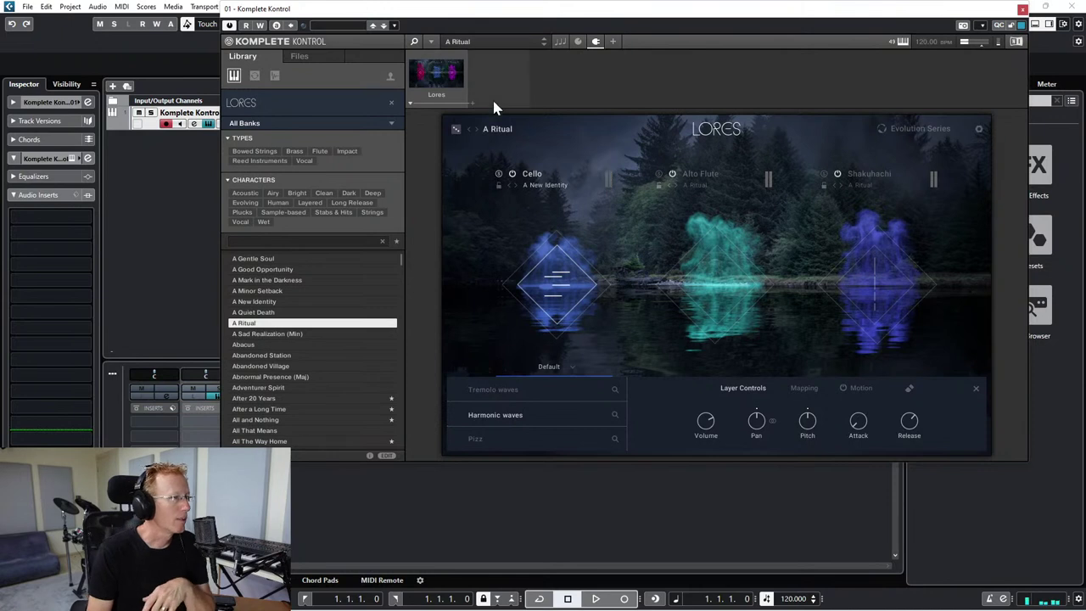
- Switch the Komplete Kontrol library from Lores to SynthMaster 2 and load the preset "AMB Enoesque"
click(296, 103)
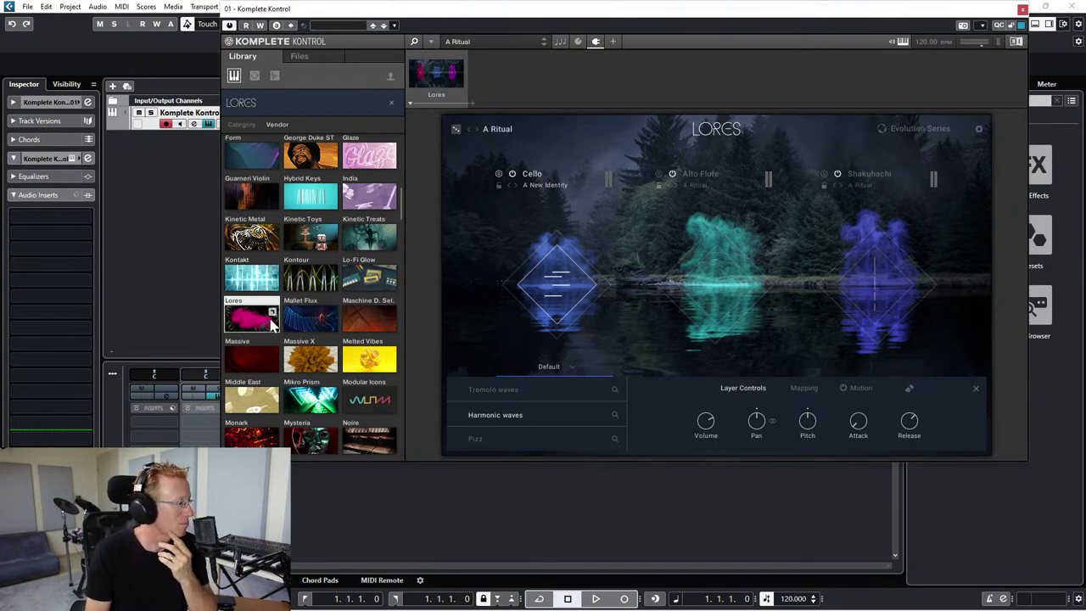
scroll(334, 296, down, 5)
scroll(287, 278, down, 4)
scroll(270, 256, down, 7)
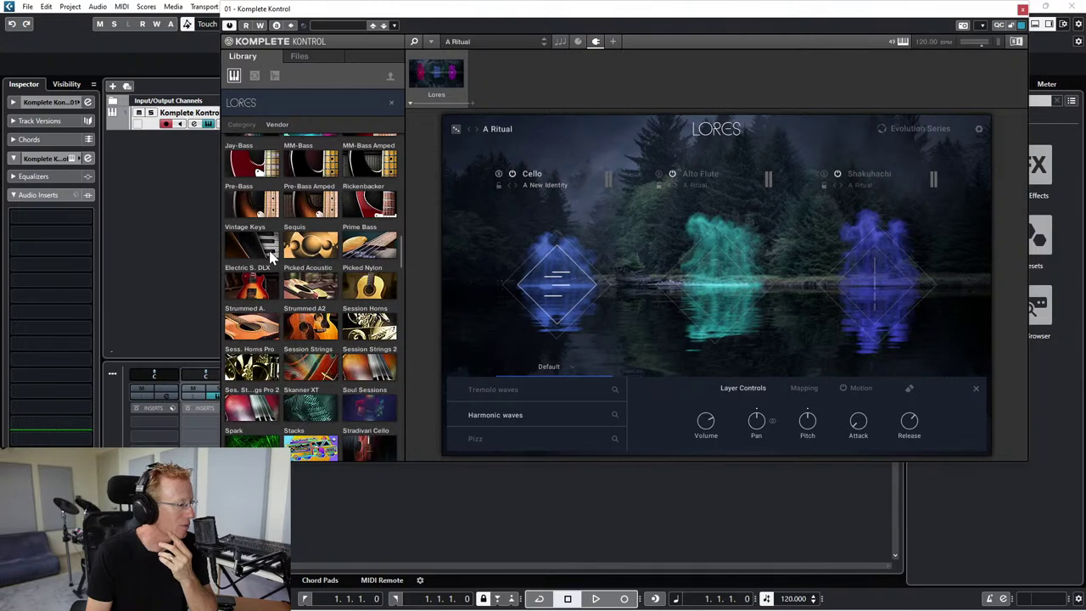
scroll(270, 257, down, 1)
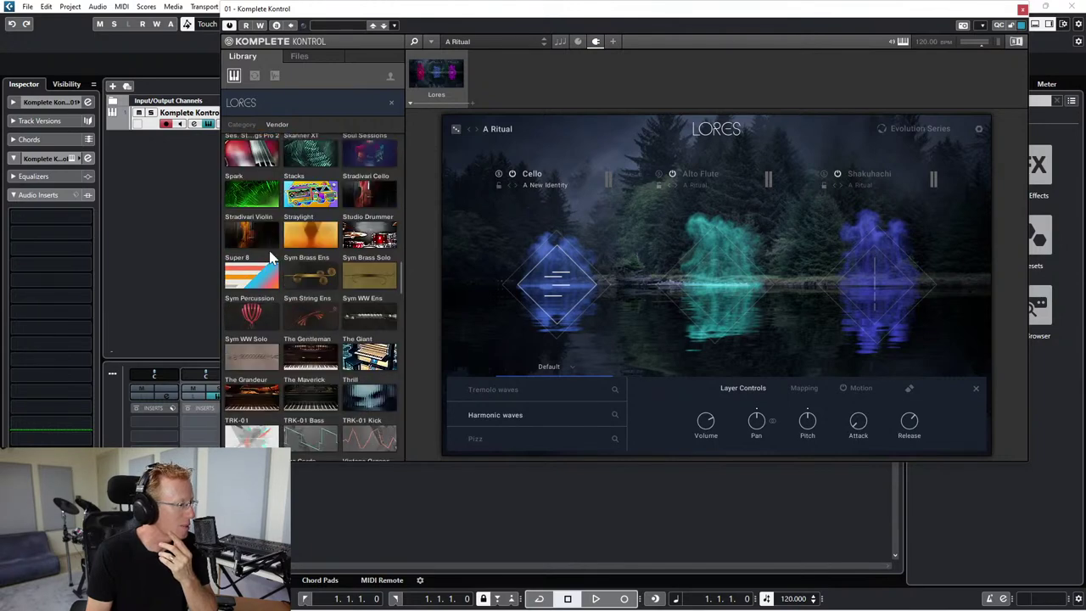
scroll(270, 257, down, 4)
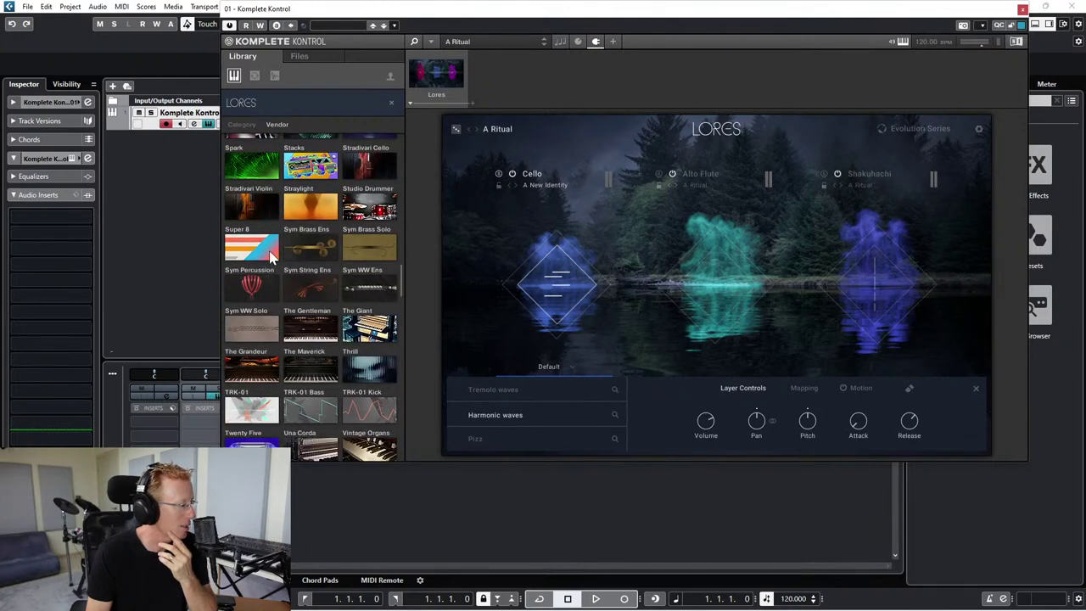
scroll(270, 256, down, 12)
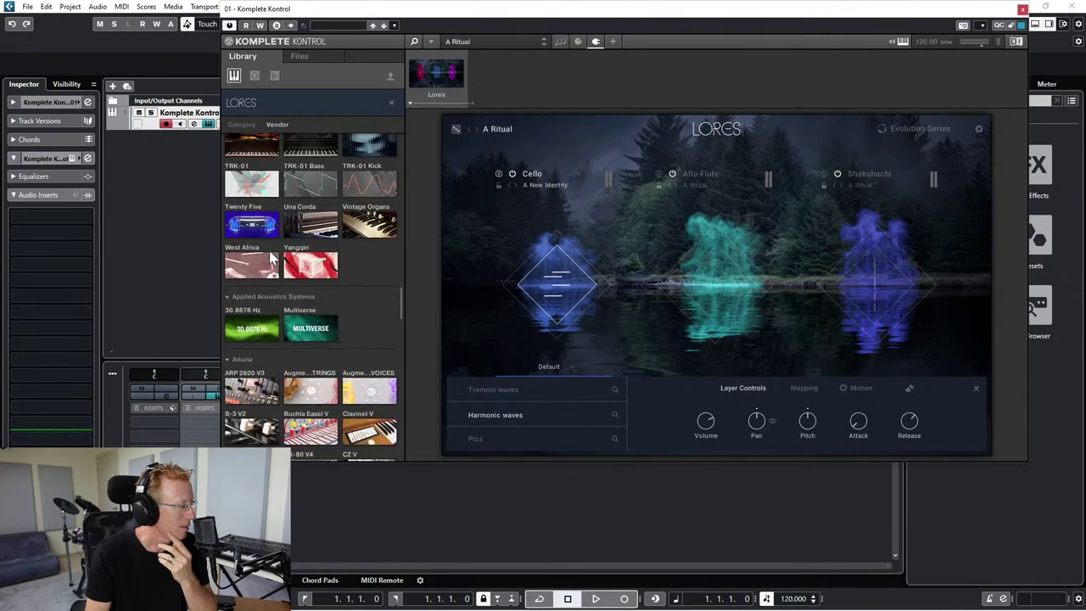
scroll(270, 258, down, 5)
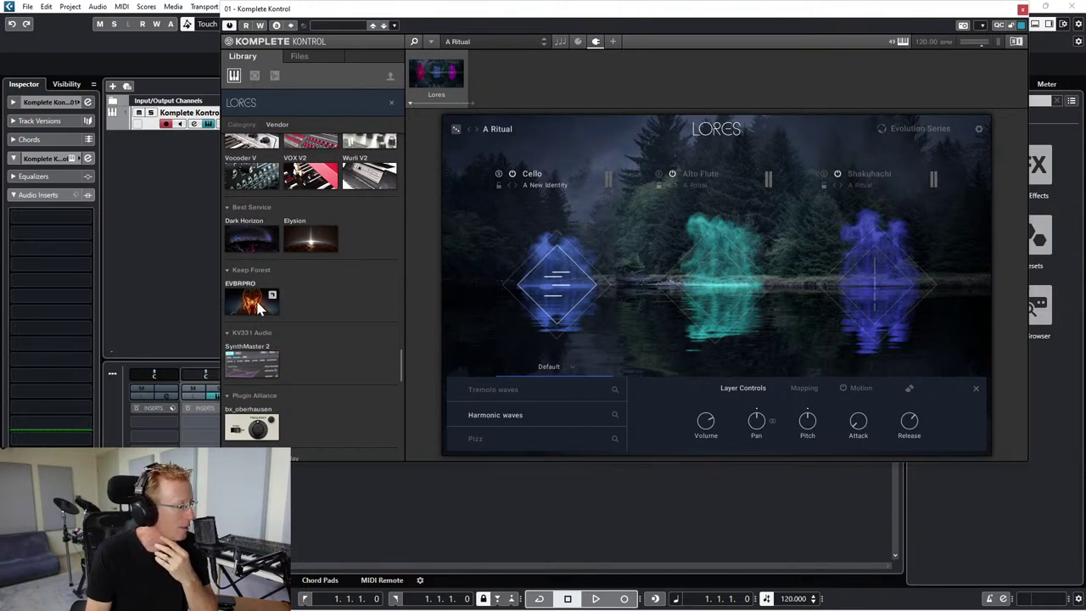
scroll(362, 311, down, 2)
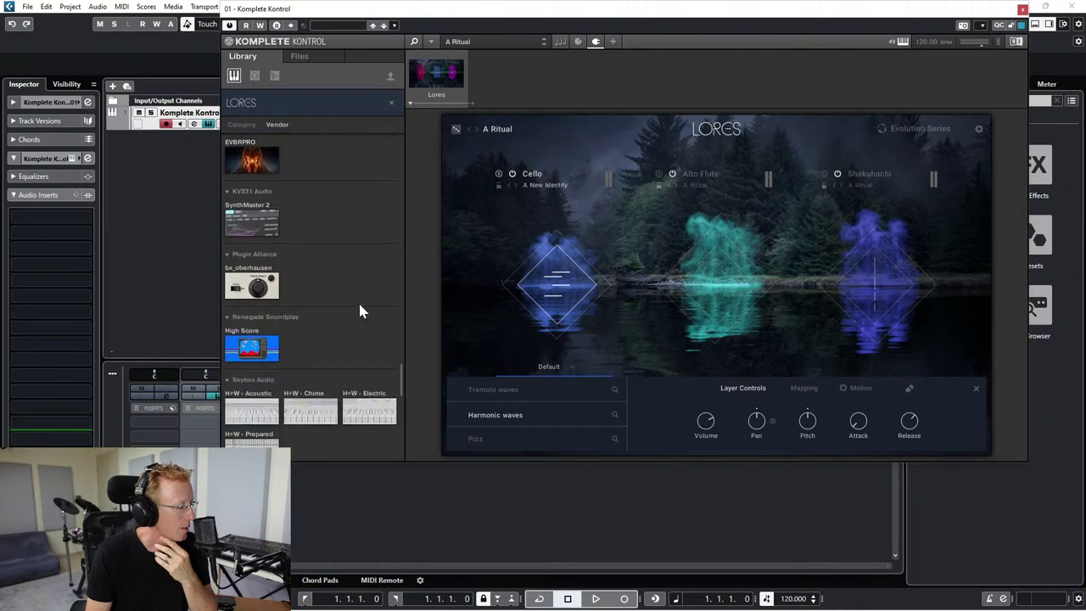
click(248, 221)
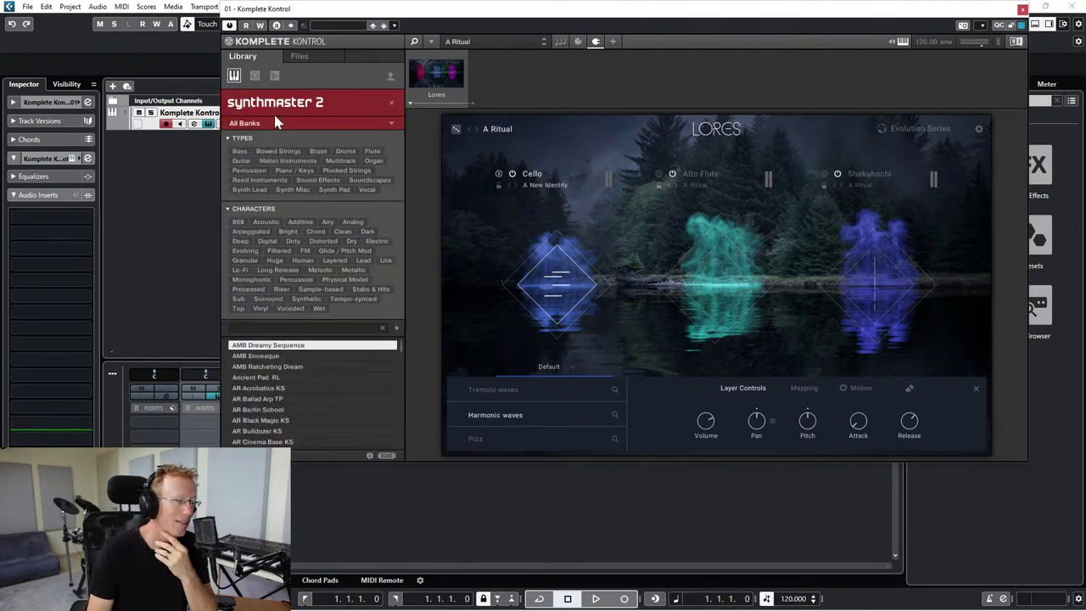
click(281, 358)
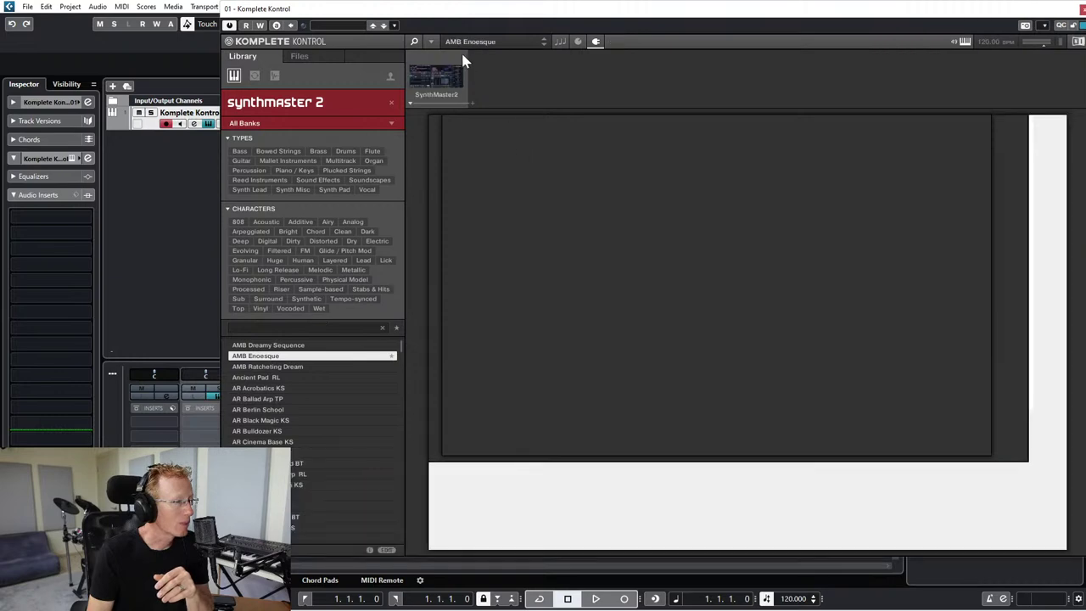
click(626, 352)
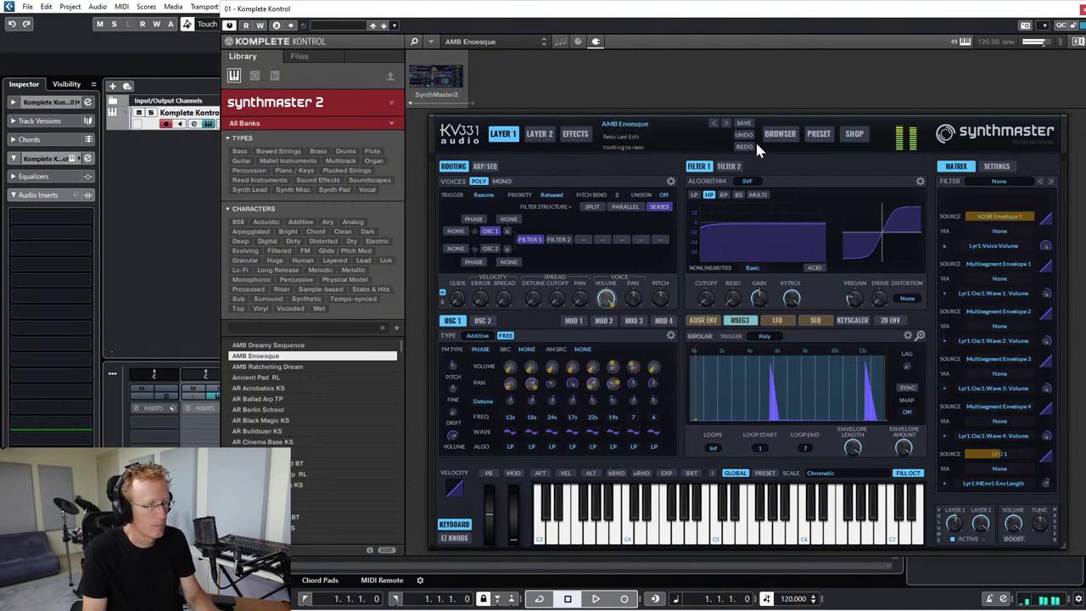
- Open SynthMaster's preset browser and filter the presets to the EDM Stars Volume 2 bank
click(781, 134)
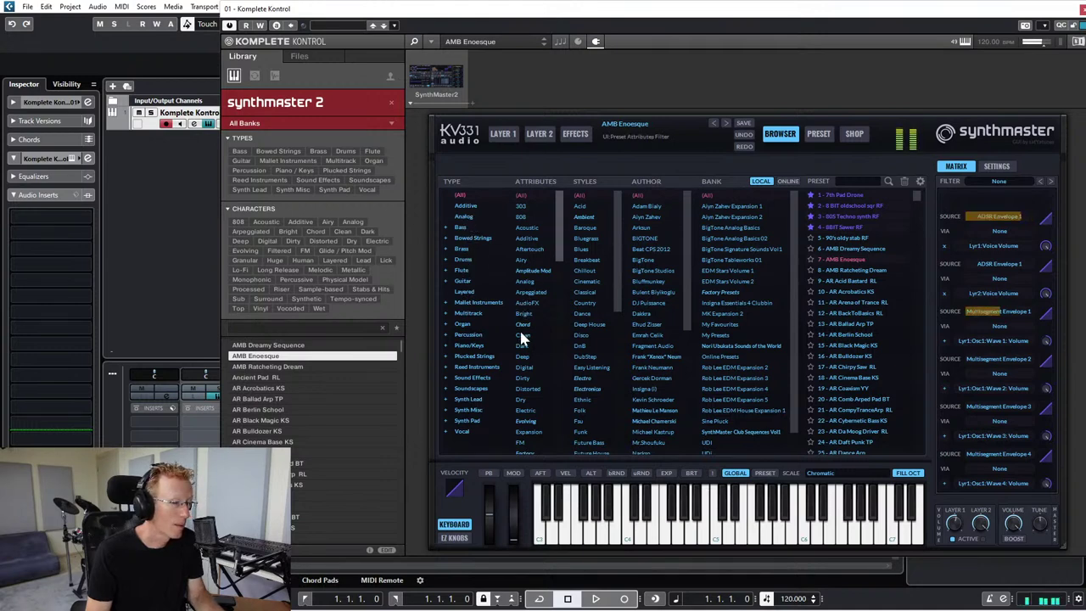
click(739, 207)
click(736, 228)
click(728, 280)
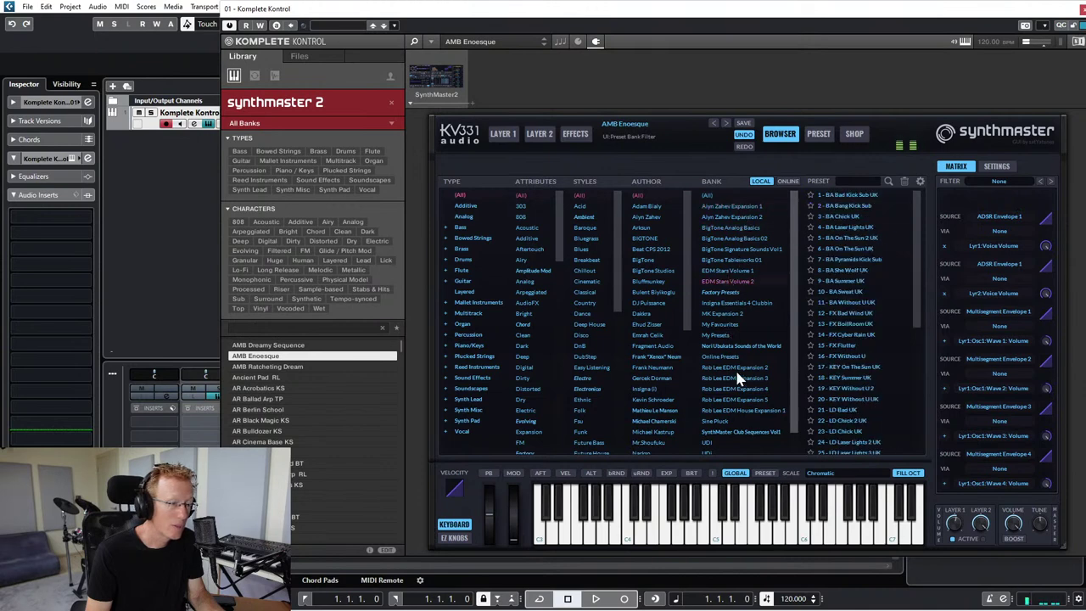
- Load BA She Wolf UK, FX Bad Wind UK and KEY Without U 2 in turn, and filter the presets to the Synth Lead type
click(841, 269)
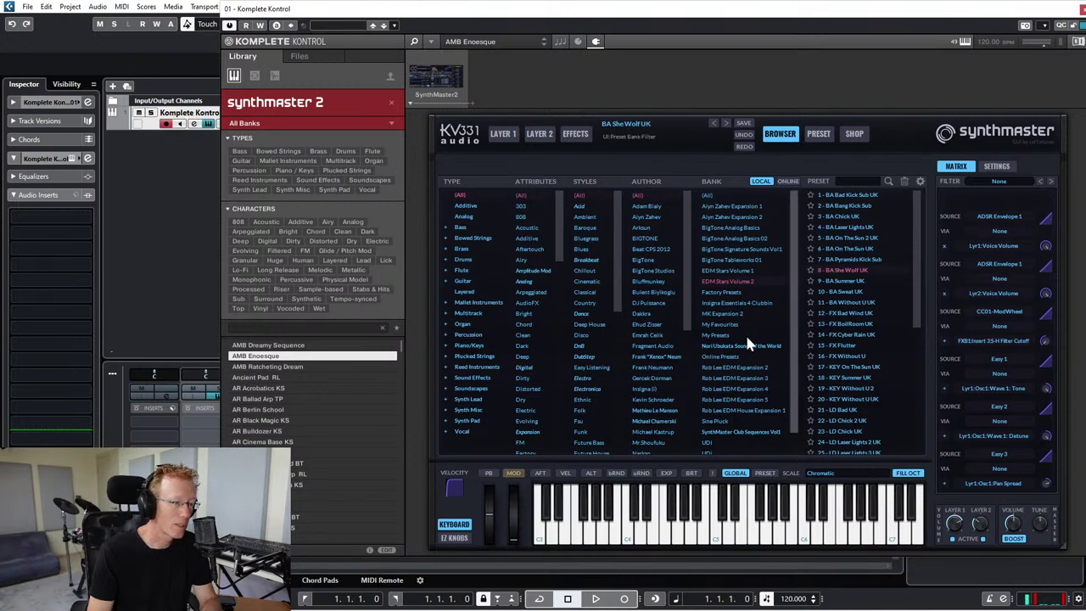
click(849, 323)
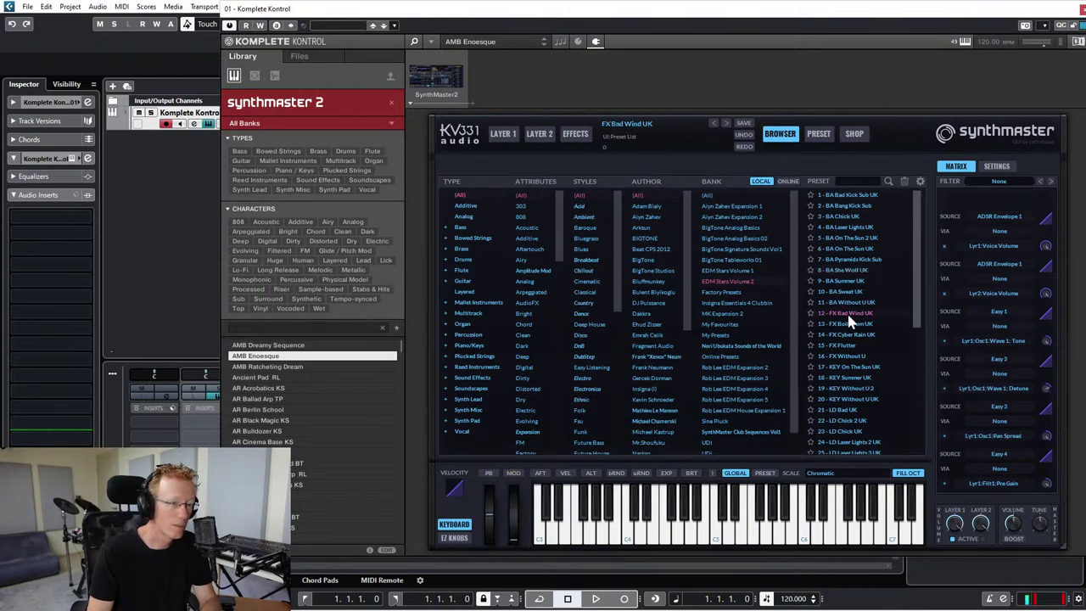
click(849, 388)
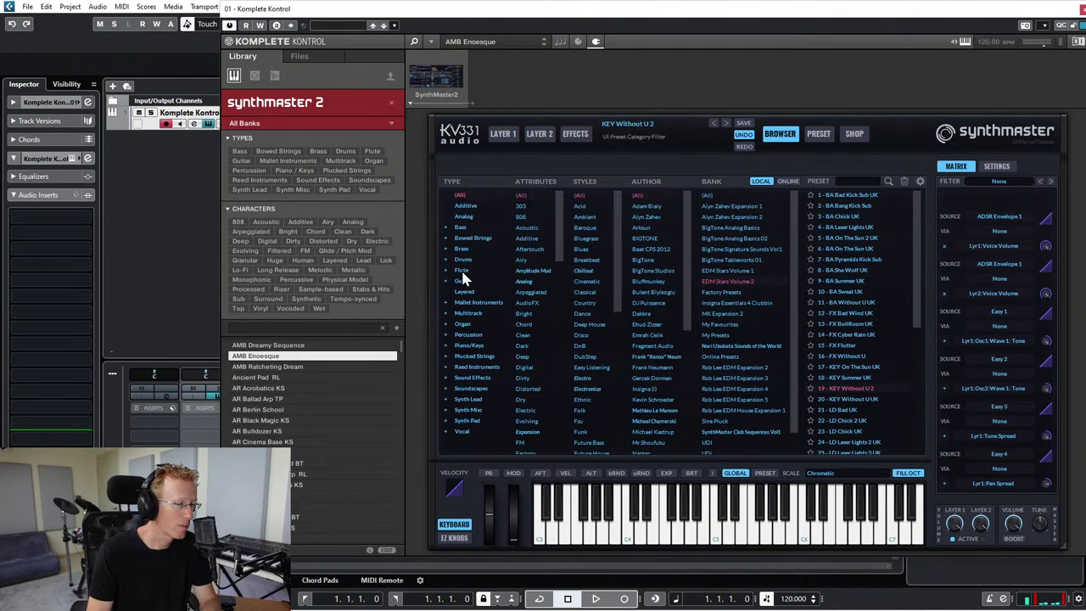
click(473, 399)
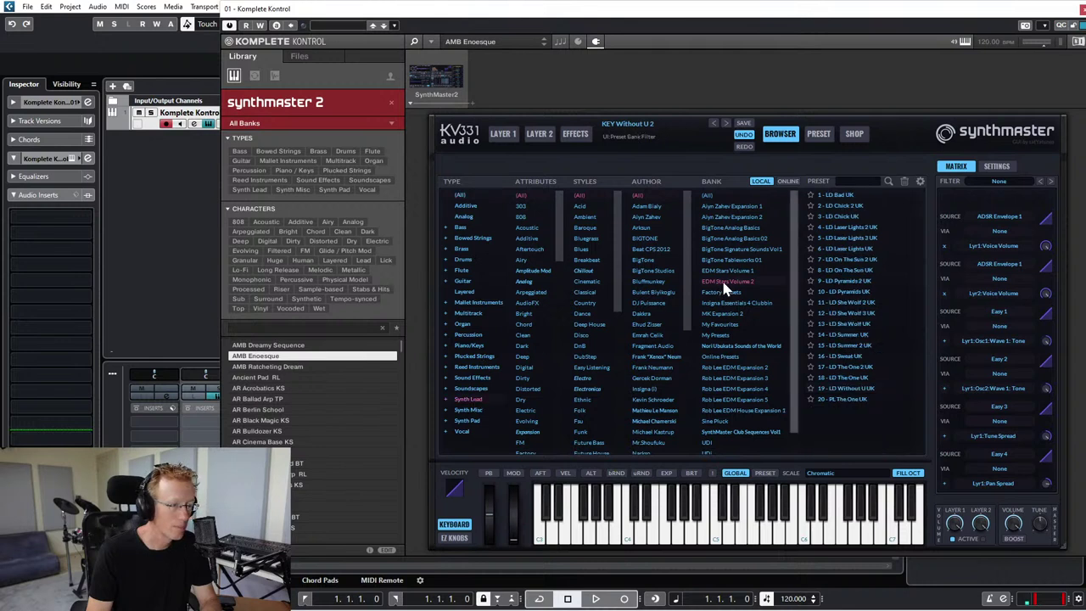
- Clear the bank filter to include all banks, then load the preset AR Arena of Trance RL and open its Layer 1 settings
click(708, 196)
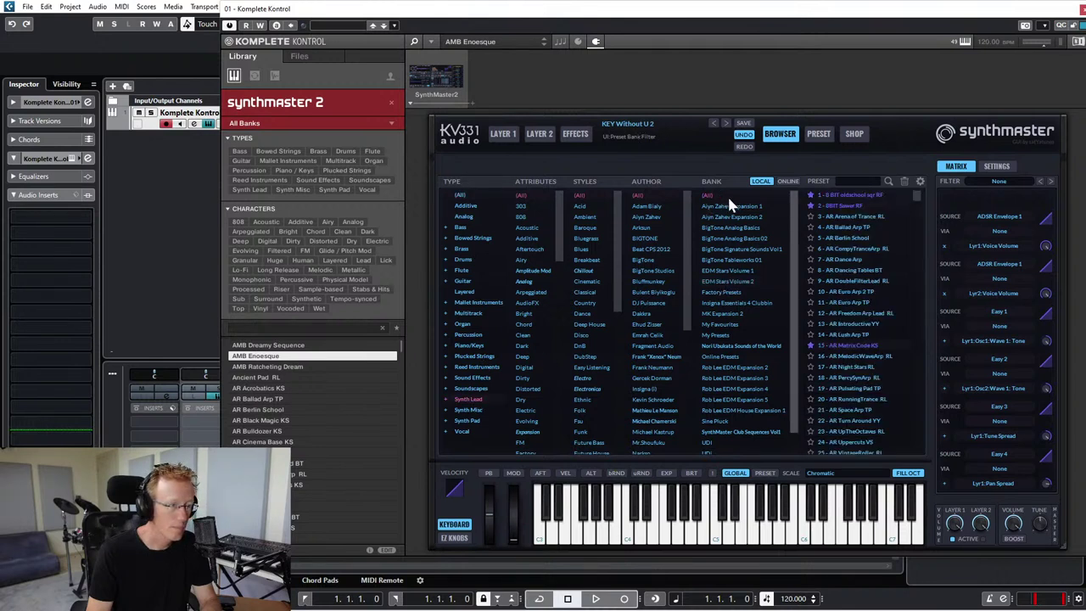
click(853, 218)
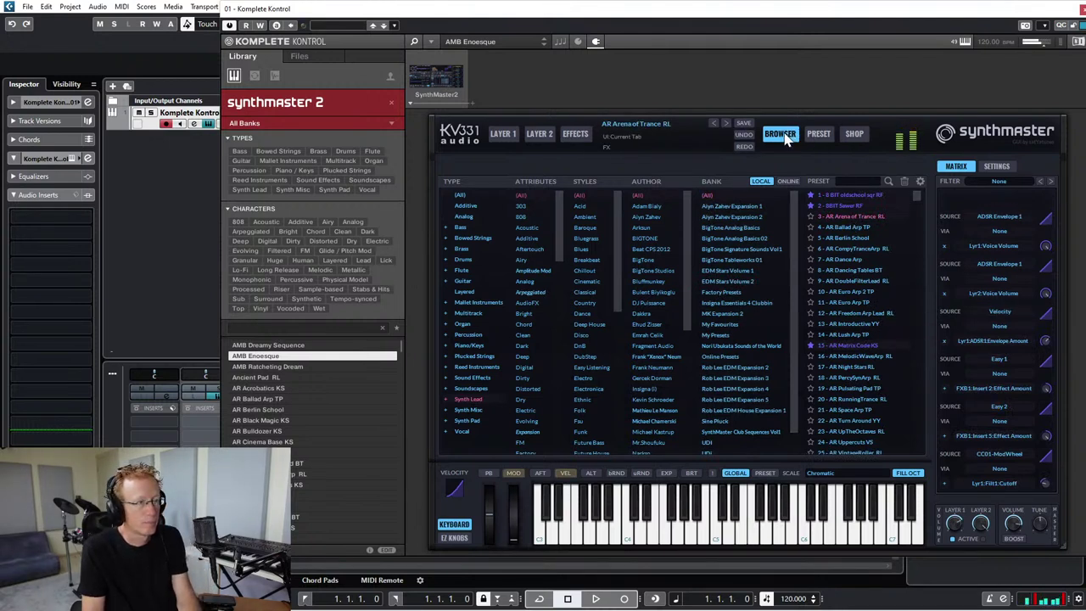
click(505, 136)
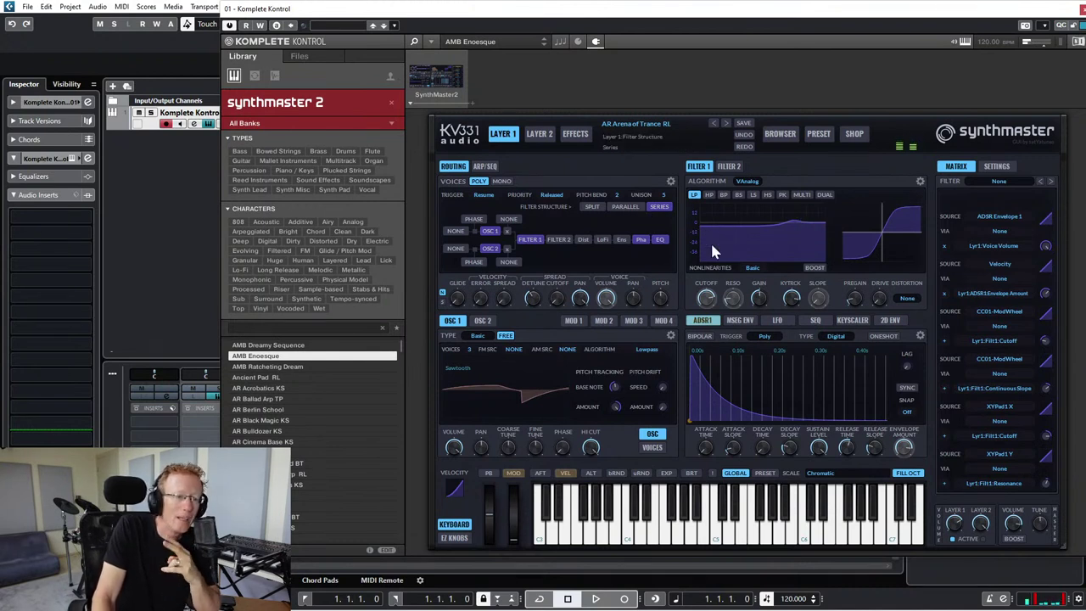
- Compare the Layer 1 and Layer 2 settings, check Layer 1's arpeggiator, and return to the Layer 1 routing view
click(534, 136)
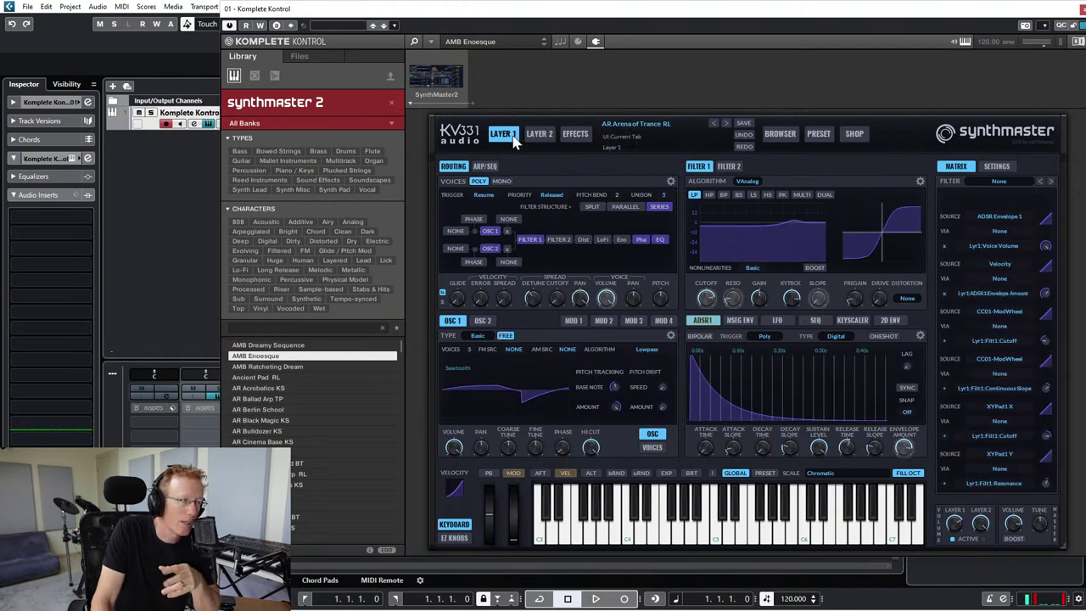
click(513, 138)
click(539, 138)
click(508, 138)
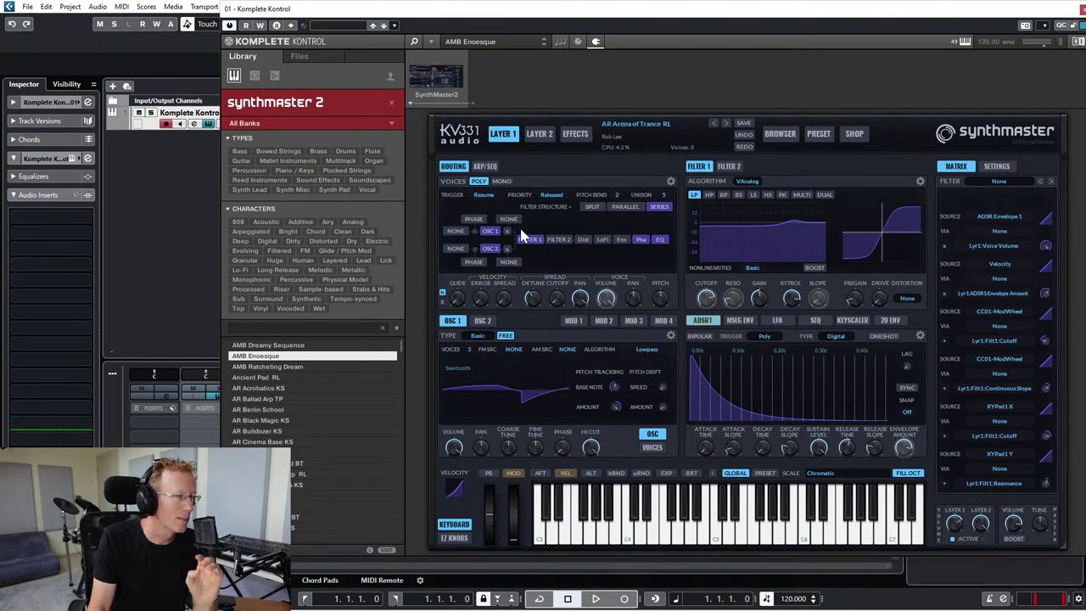
click(485, 166)
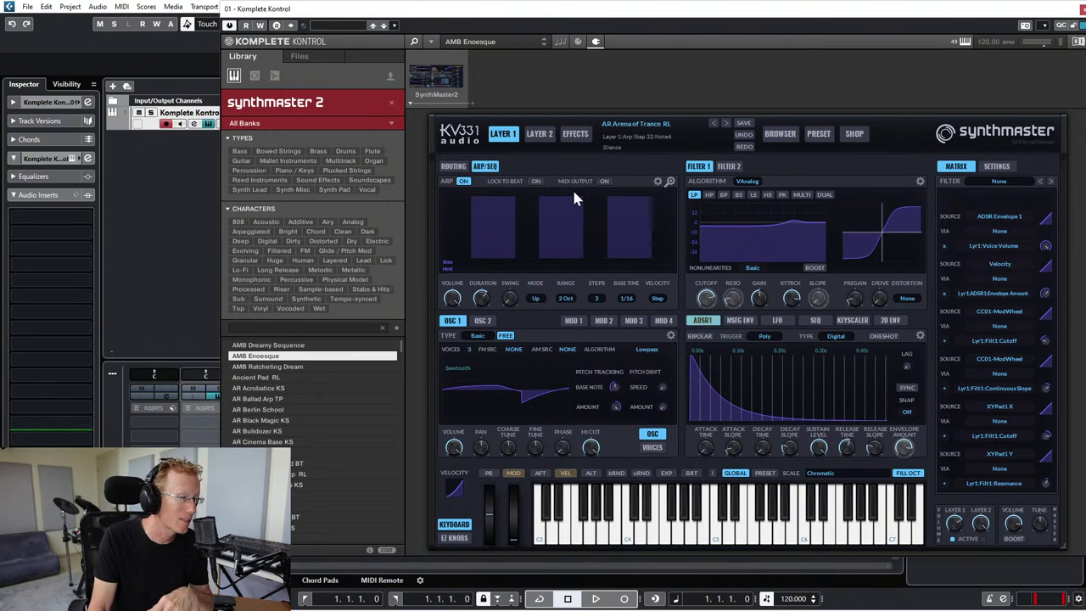
click(458, 167)
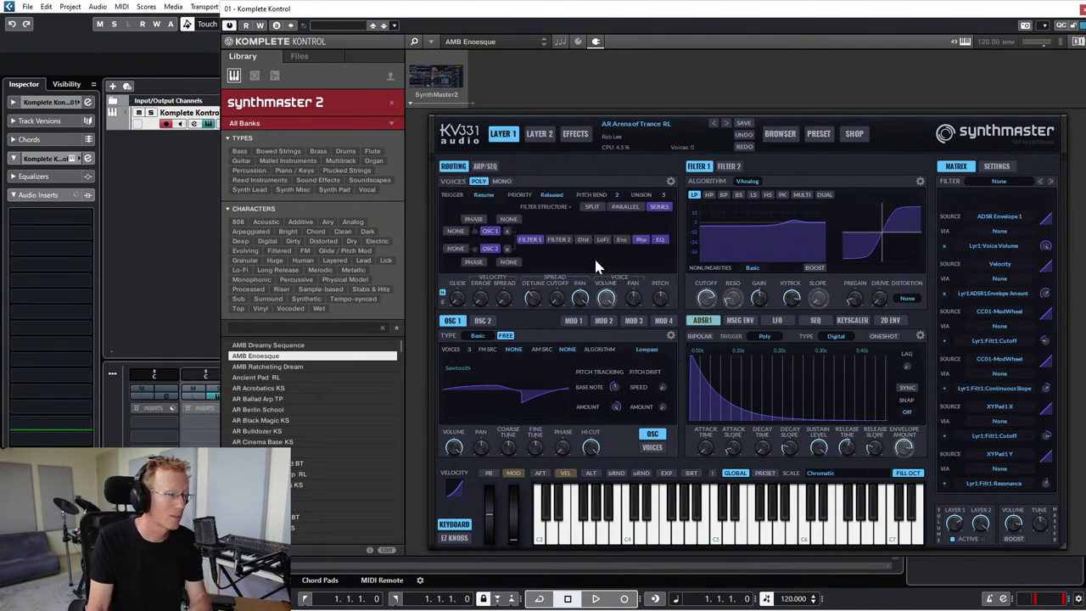
- Try the Pulse waveform on Layer 1's oscillator 1, then change the oscillator type to Wavetable
click(568, 367)
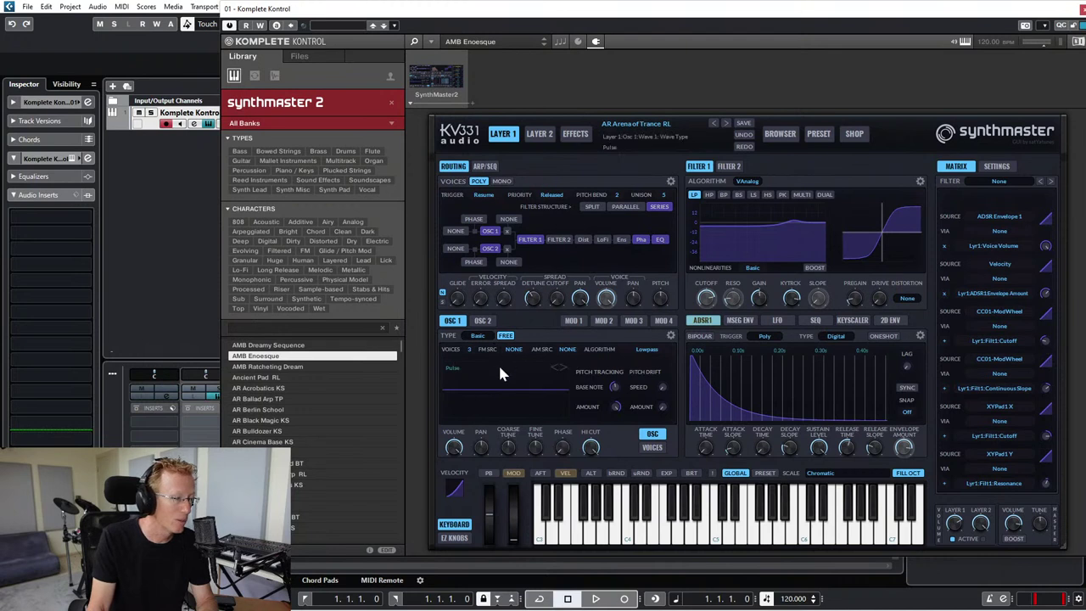
click(495, 234)
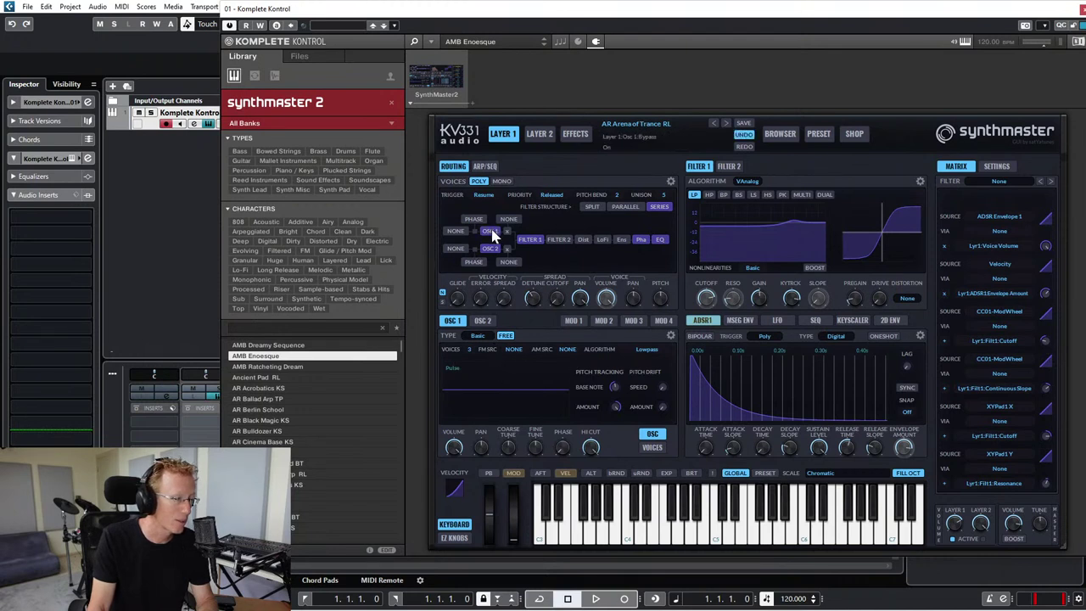
click(478, 336)
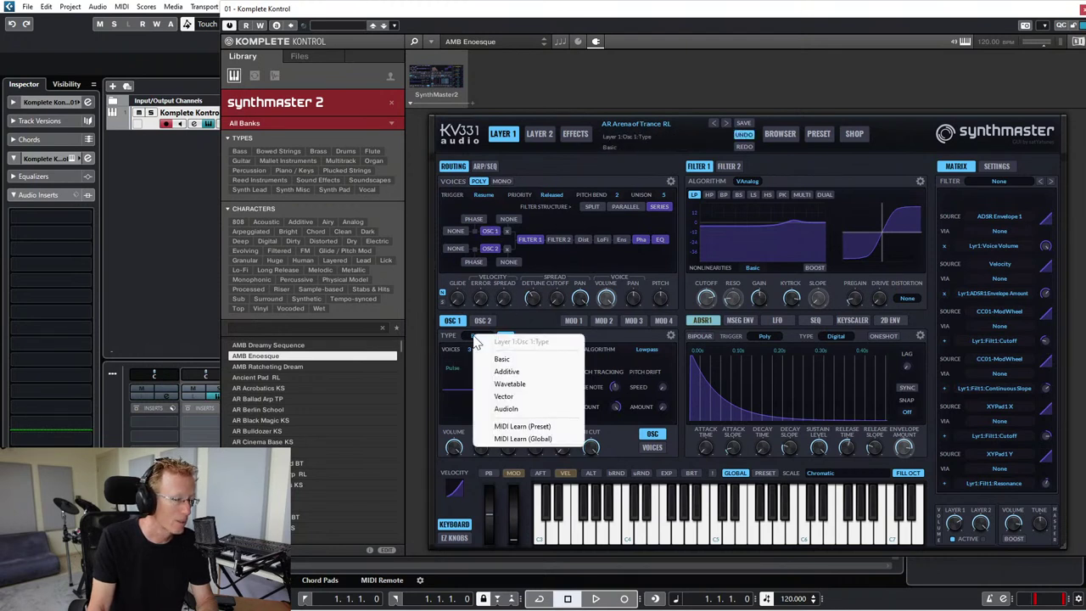
click(507, 384)
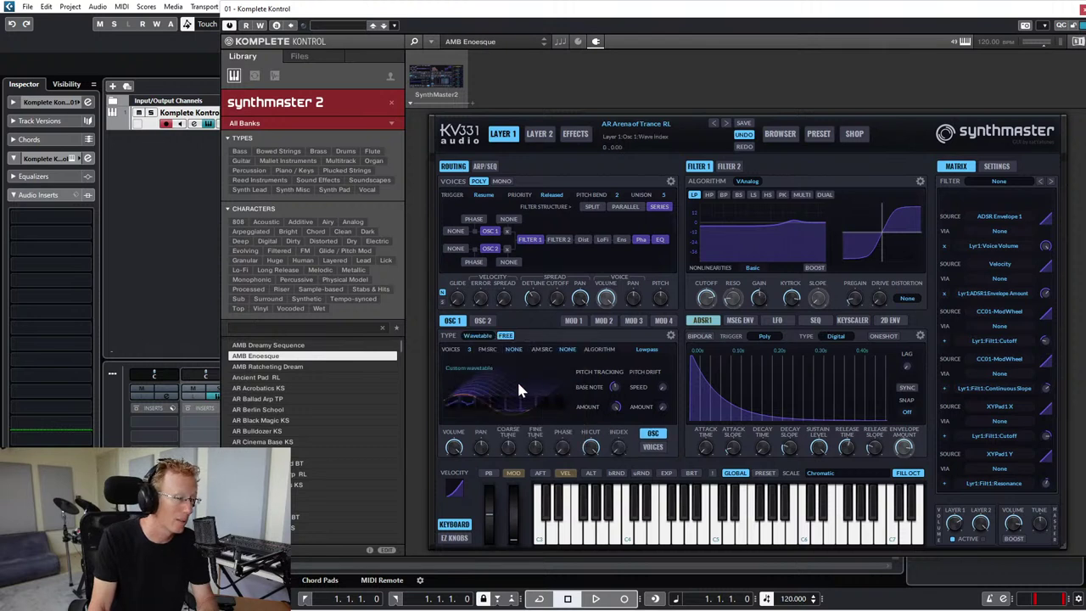
- Load the Electronisounds wavetable DougFormant05 into Layer 1's oscillator 1
right_click(516, 384)
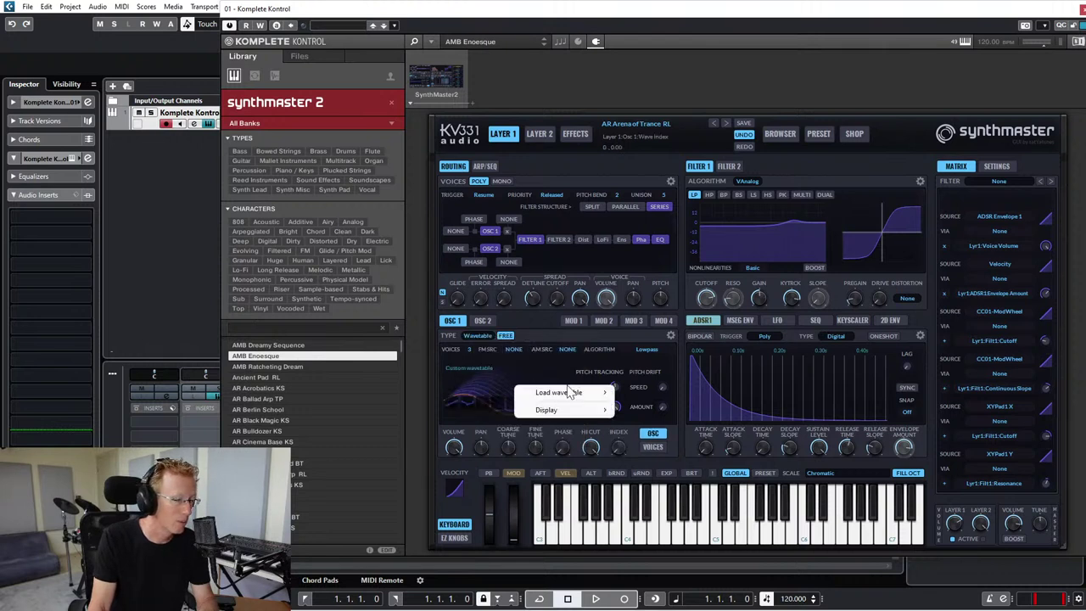
mouse_move(567, 399)
mouse_move(683, 499)
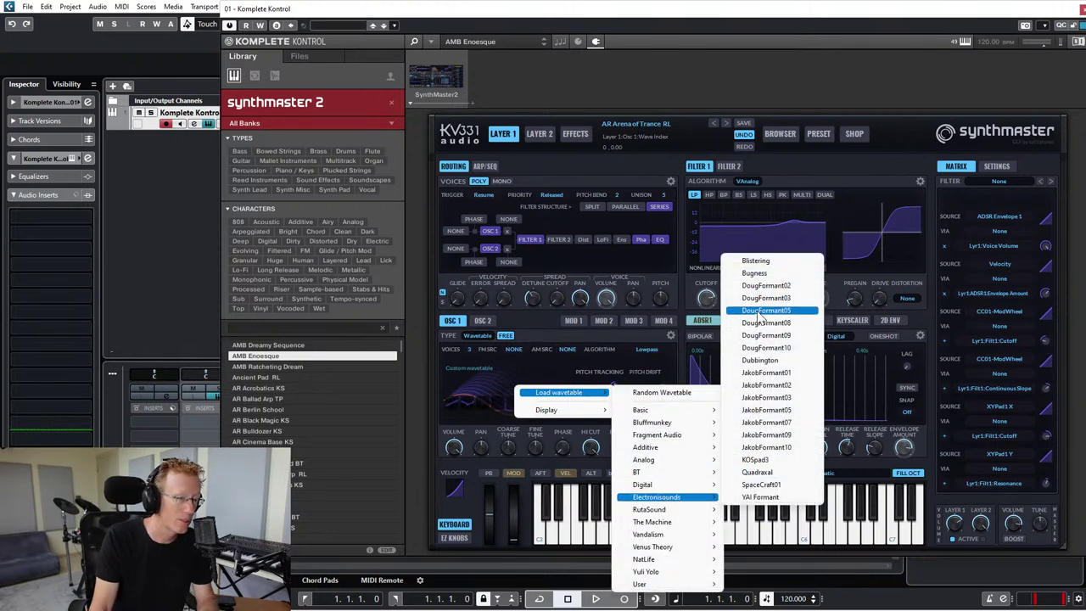
click(764, 310)
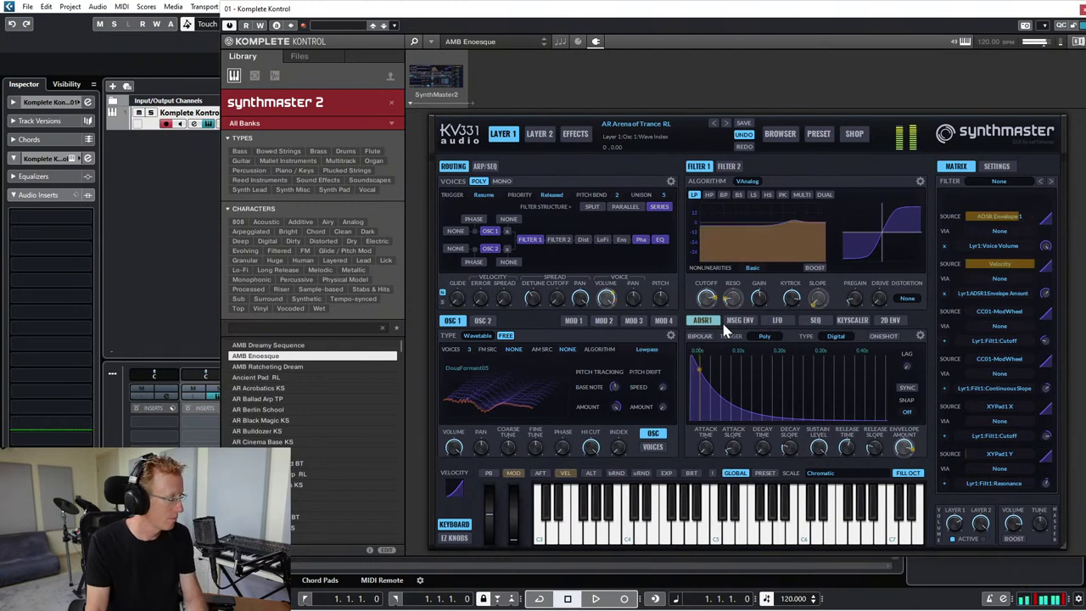
- Switch off Layer 1's arpeggiator and return to the voice routing view
click(485, 168)
click(464, 180)
click(454, 166)
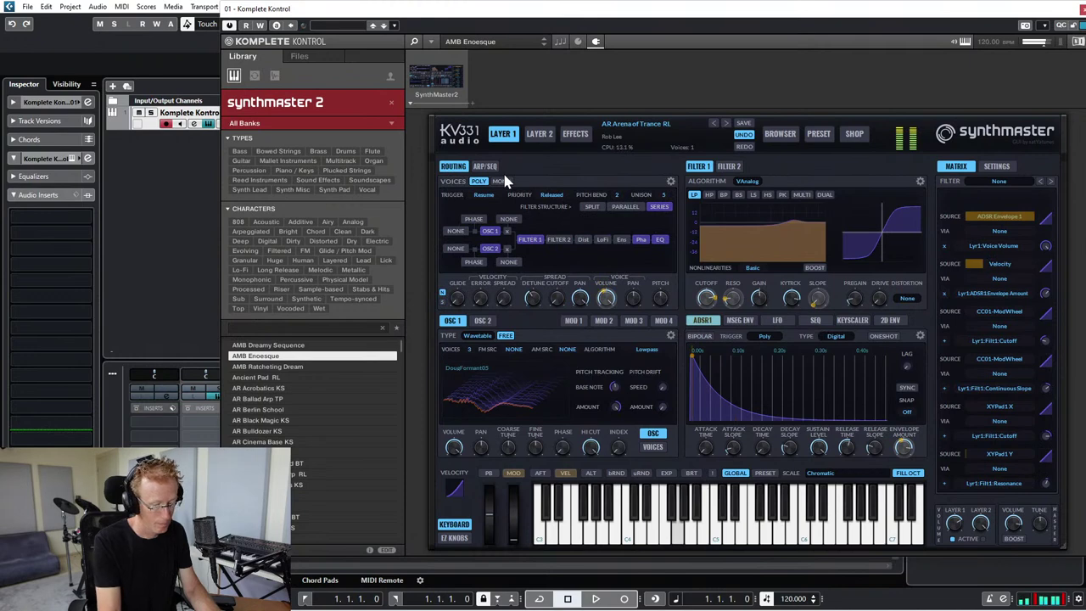
- Step through the synth lead presets one by one from AR Ballad Arp TP to AR RunningTrance RL, and reopen the preset browser
click(730, 124)
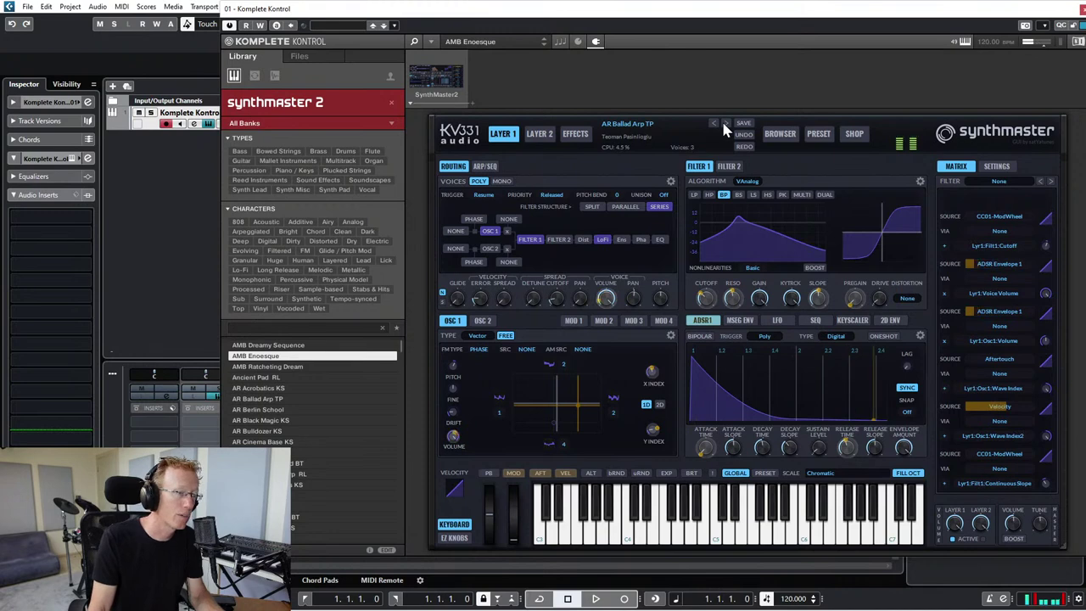
click(726, 124)
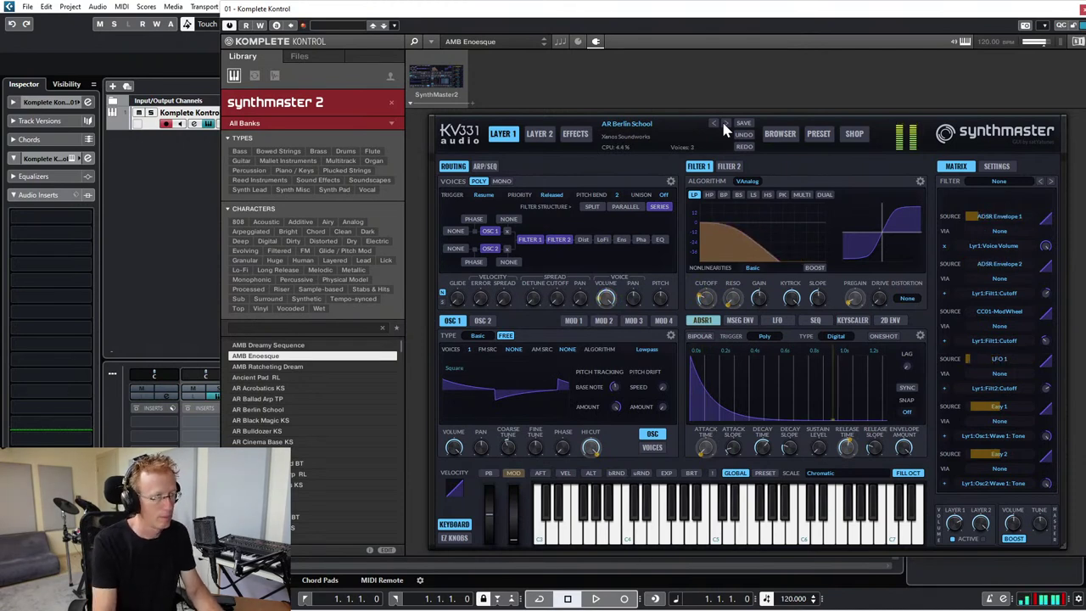
click(725, 123)
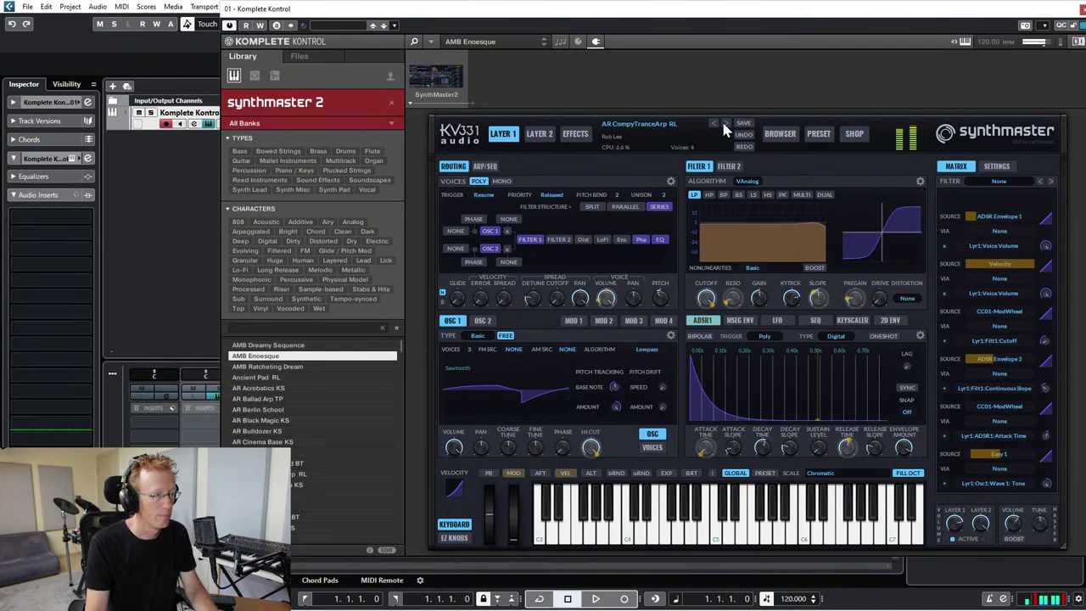
click(726, 124)
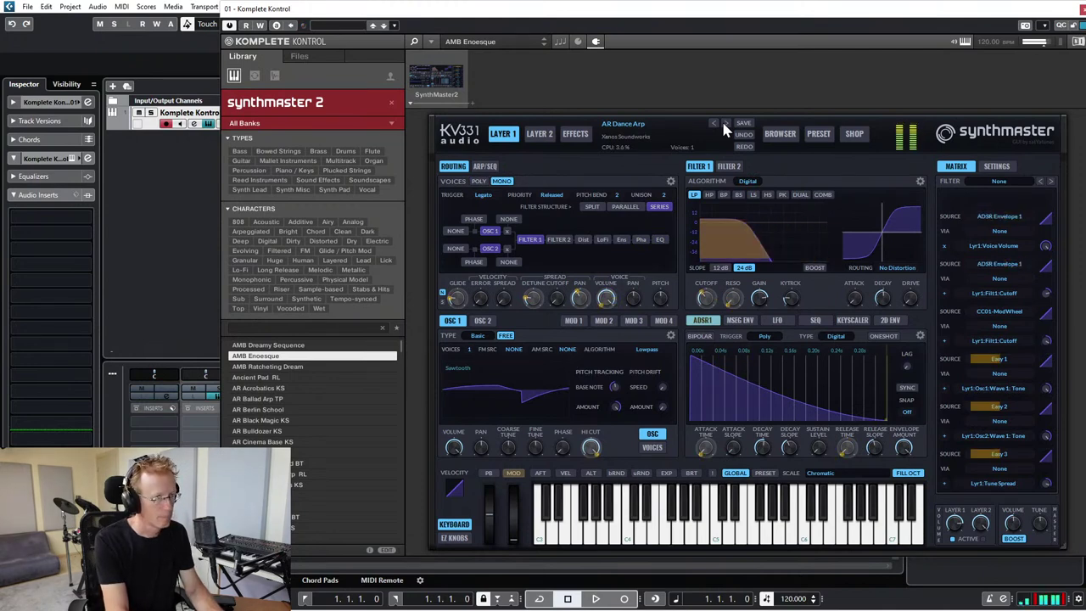
click(725, 124)
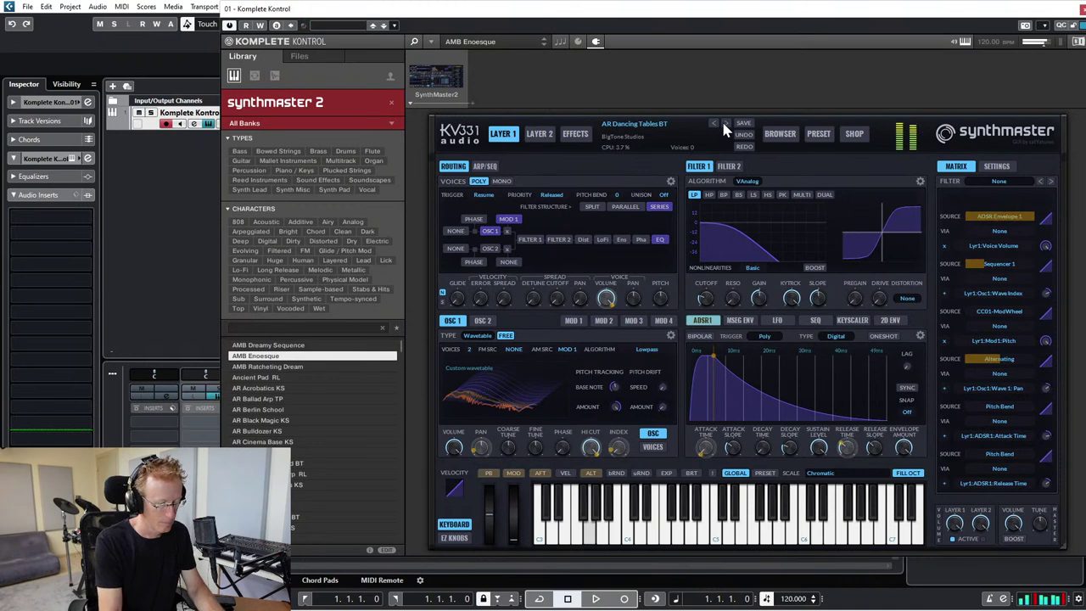
click(725, 123)
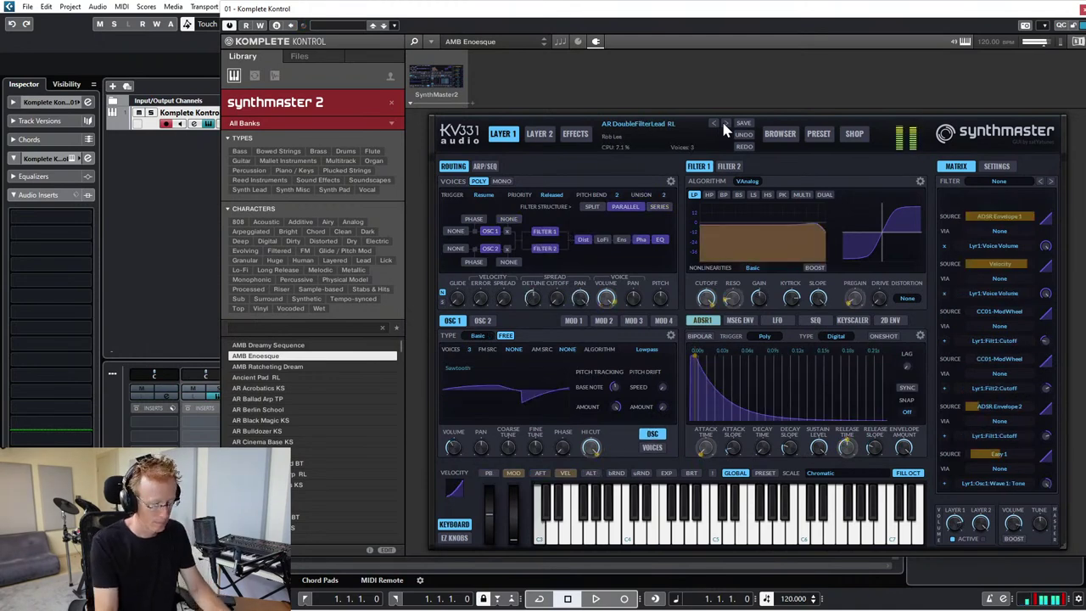
click(724, 123)
click(725, 123)
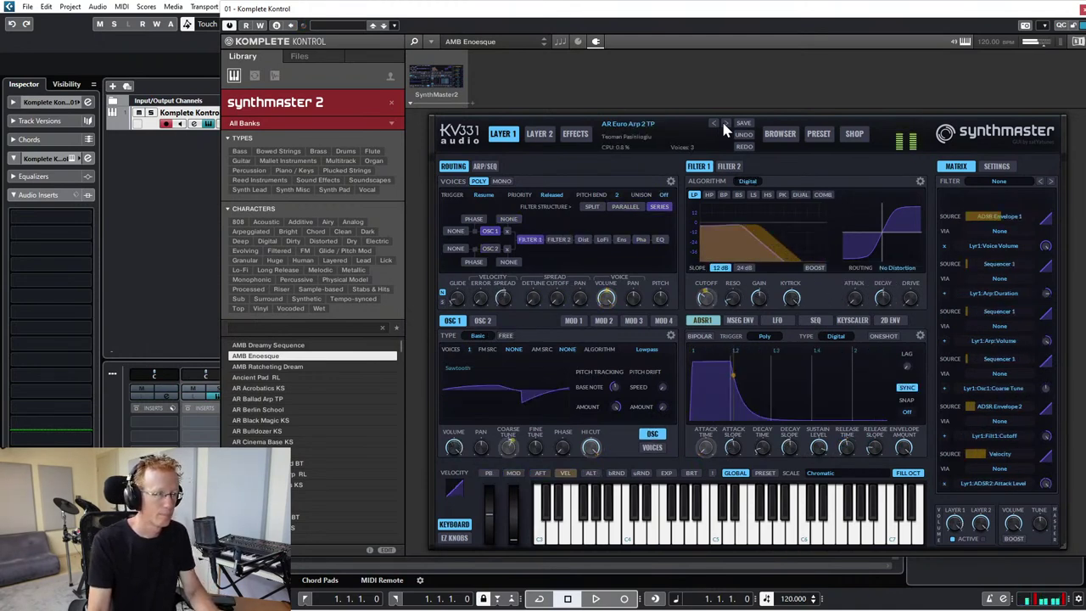
click(725, 124)
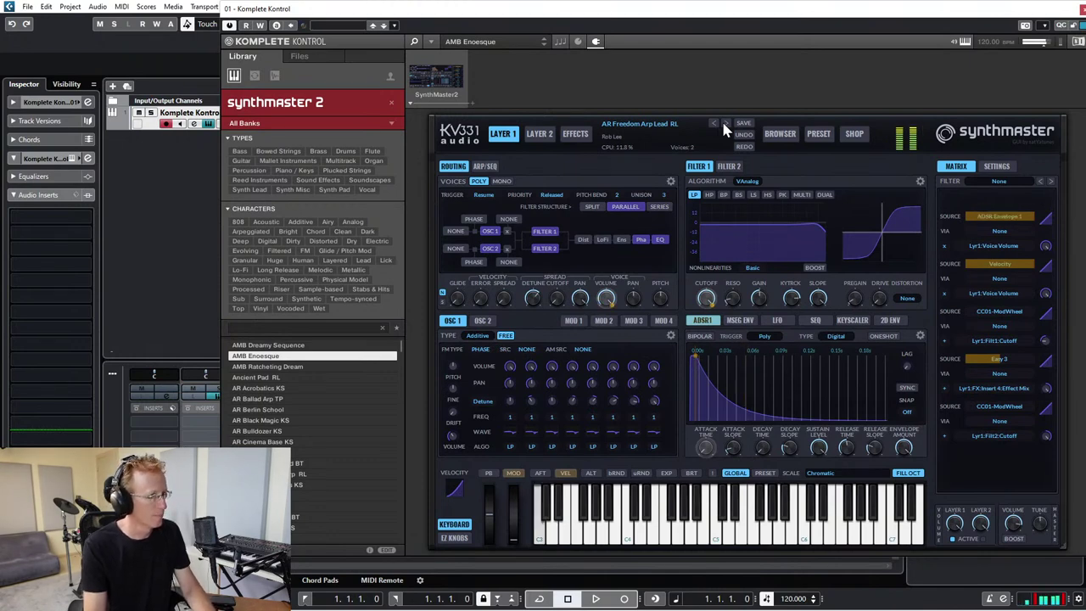
click(725, 123)
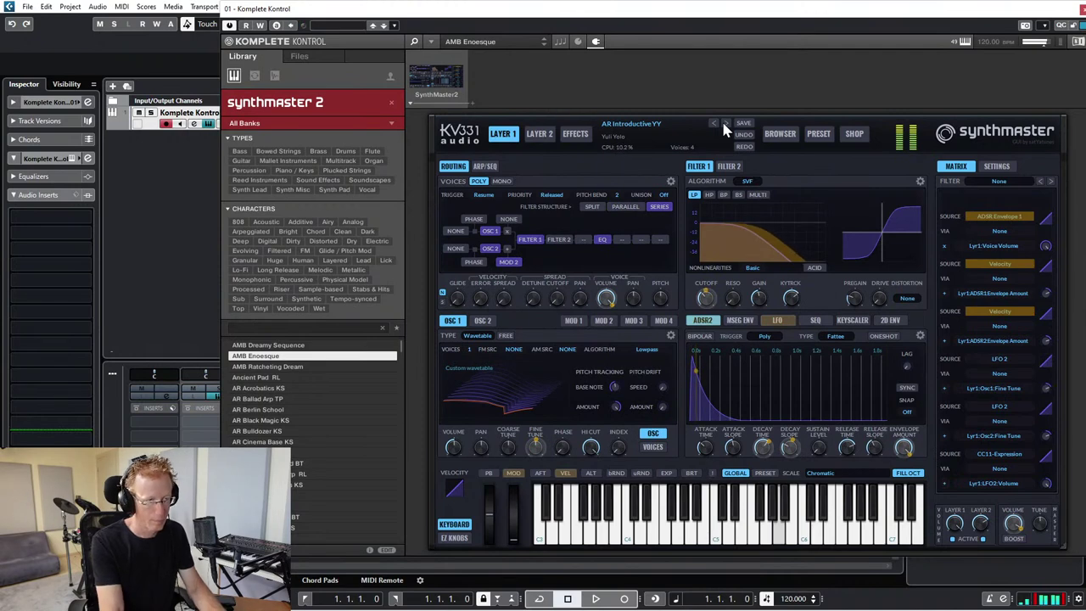
click(726, 124)
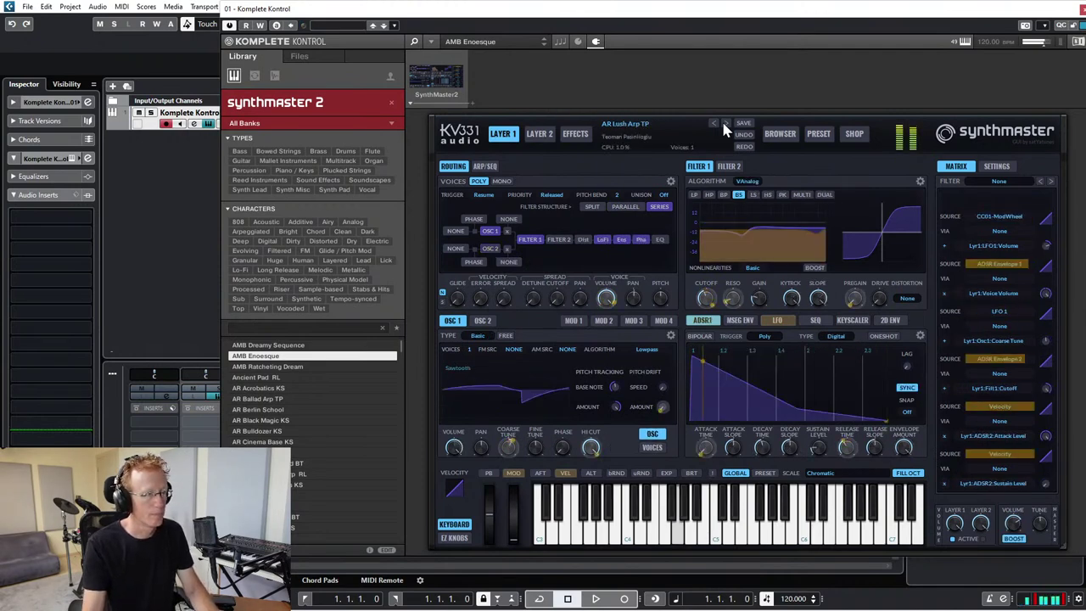
click(726, 124)
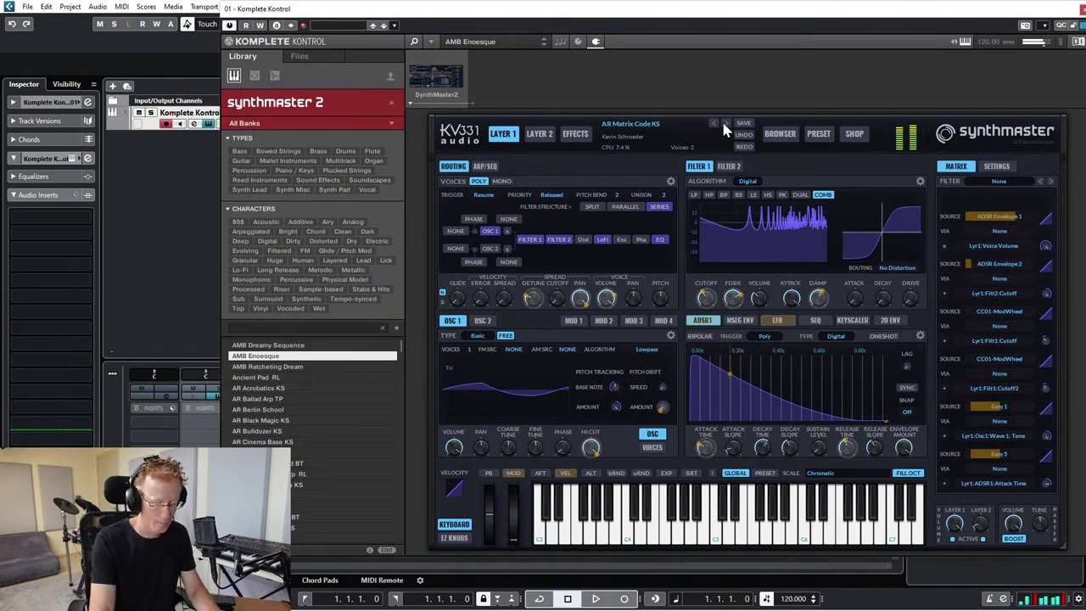
click(726, 124)
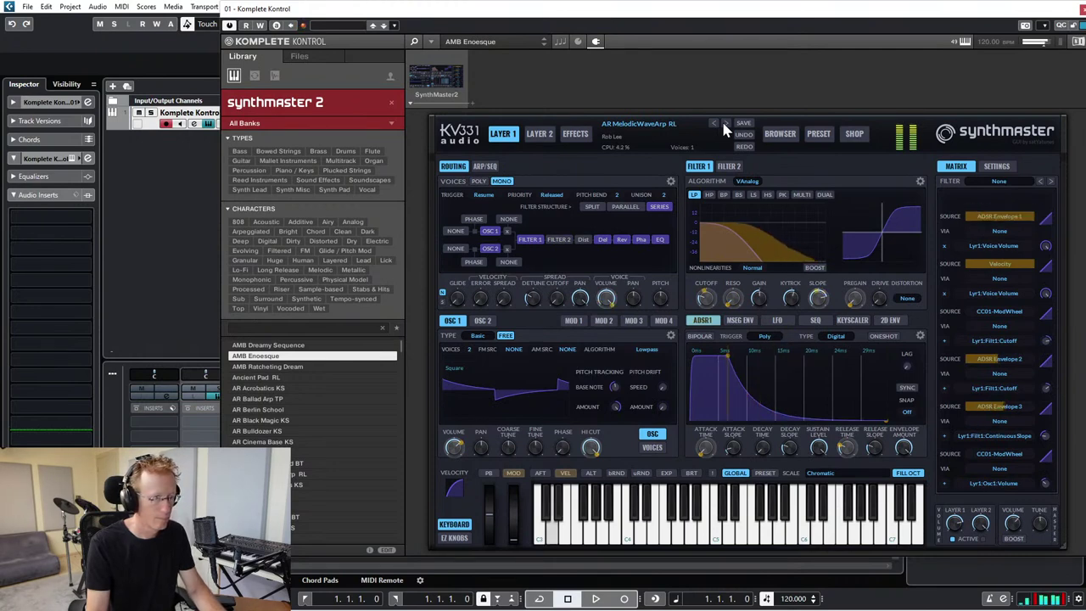
click(726, 124)
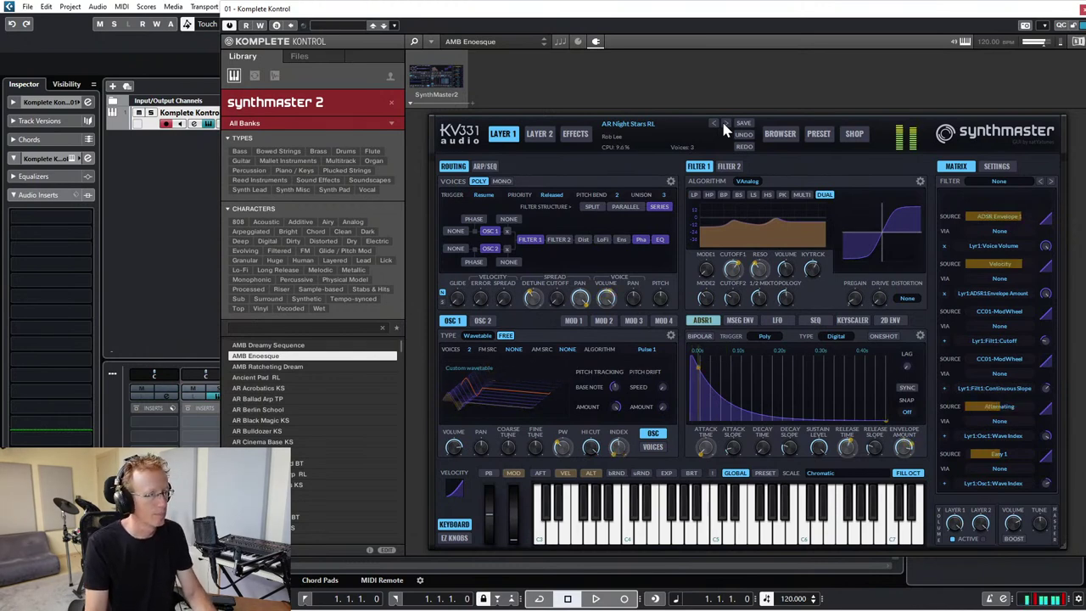
click(726, 124)
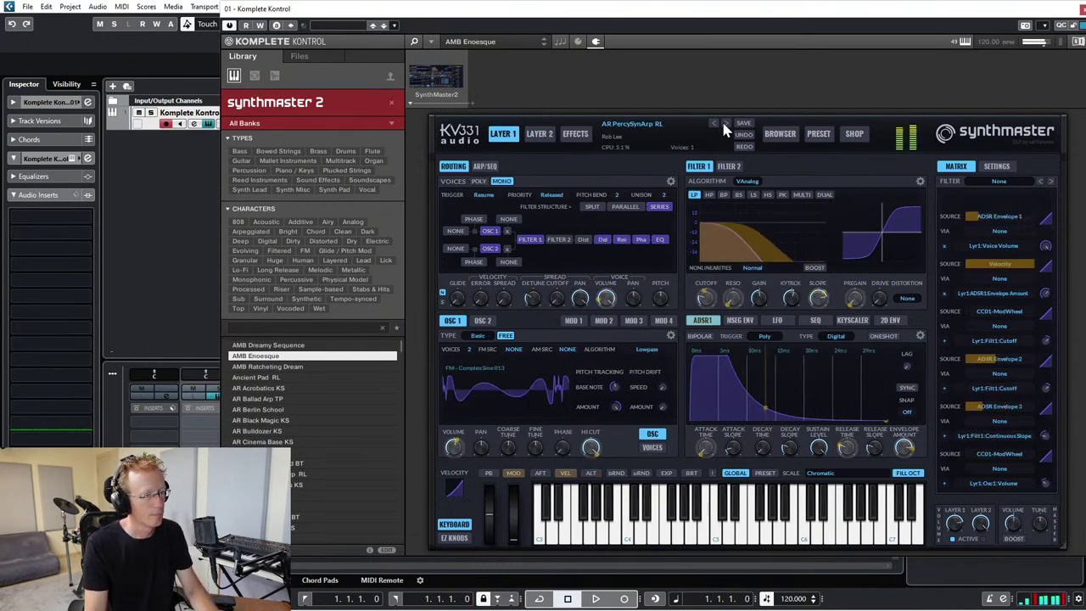
click(725, 124)
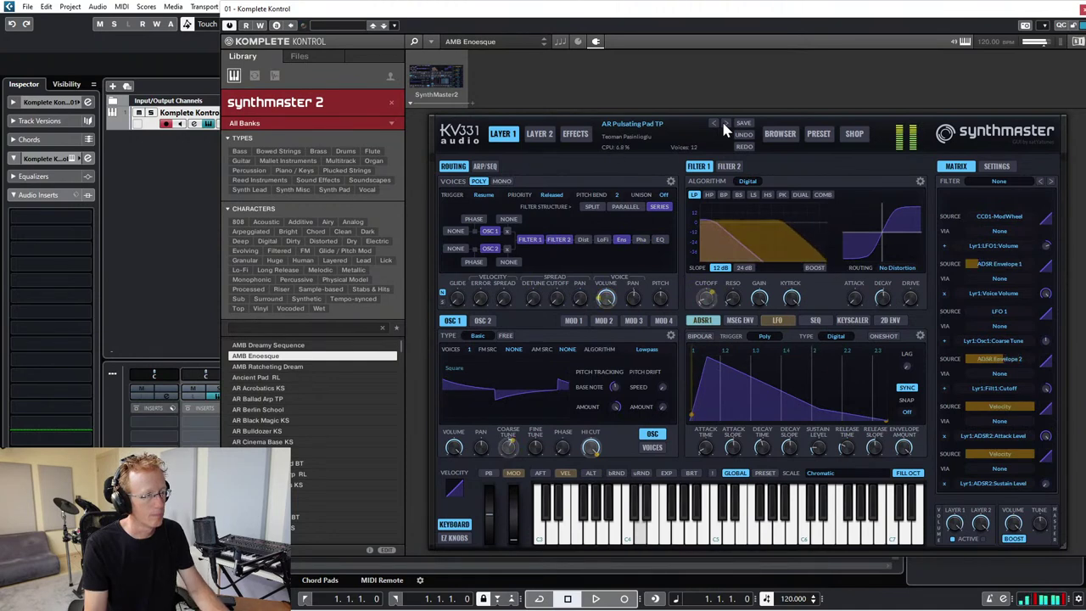
click(725, 124)
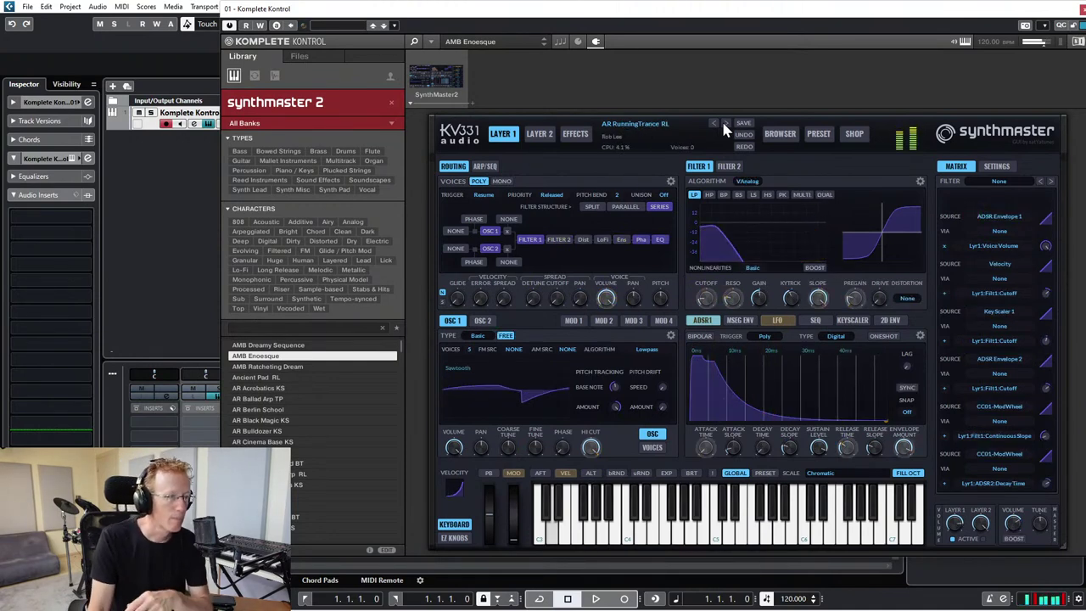
click(788, 136)
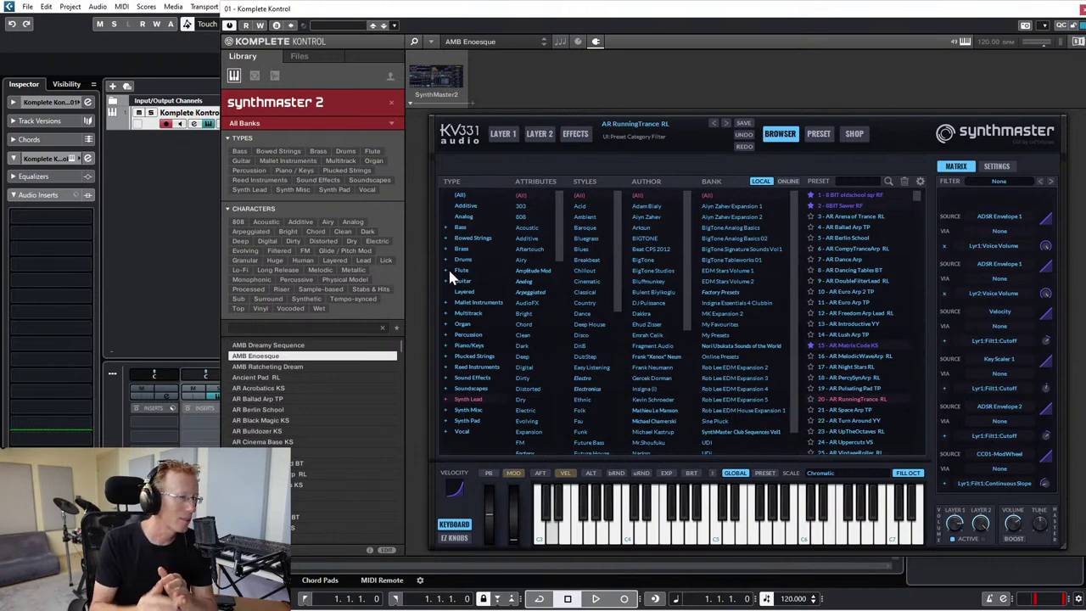
- Search the instruments for synthmaster and add an instrument track with SynthMasterOne, outputting to Stereo Out
right_click(201, 151)
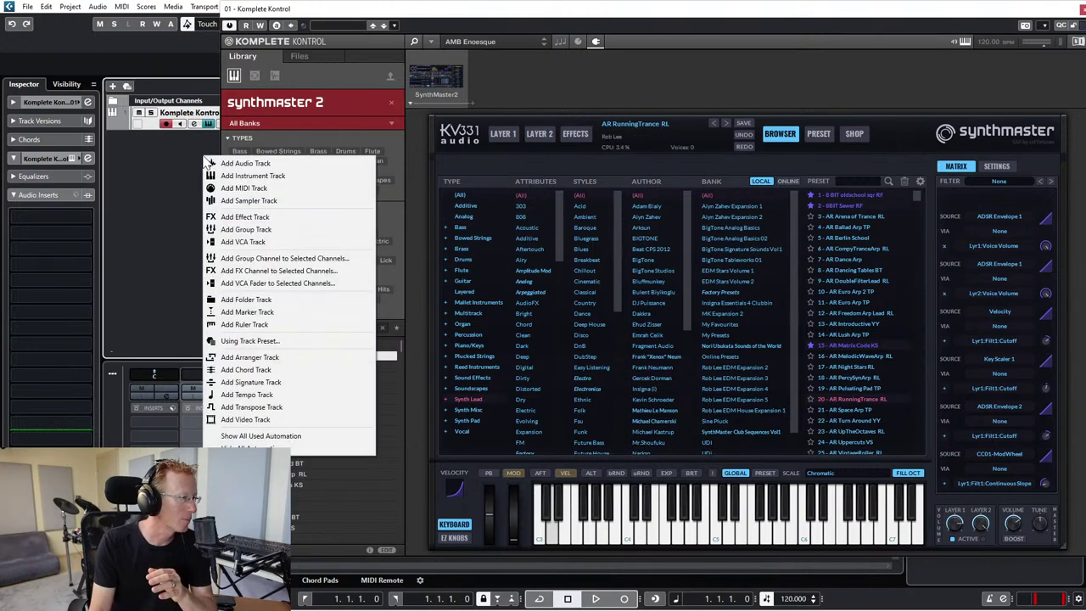
click(221, 176)
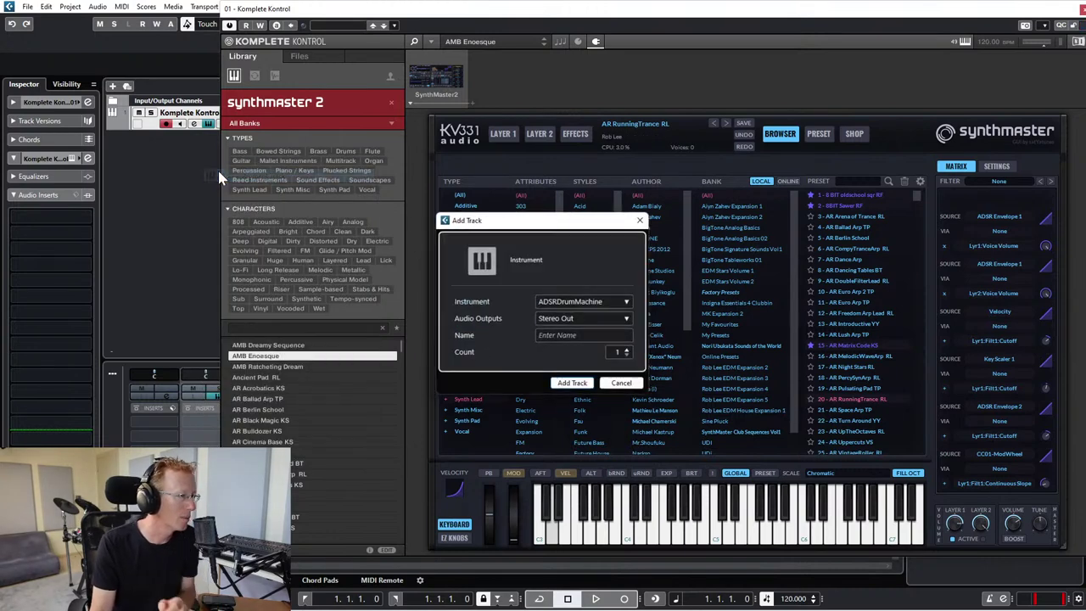
click(609, 304)
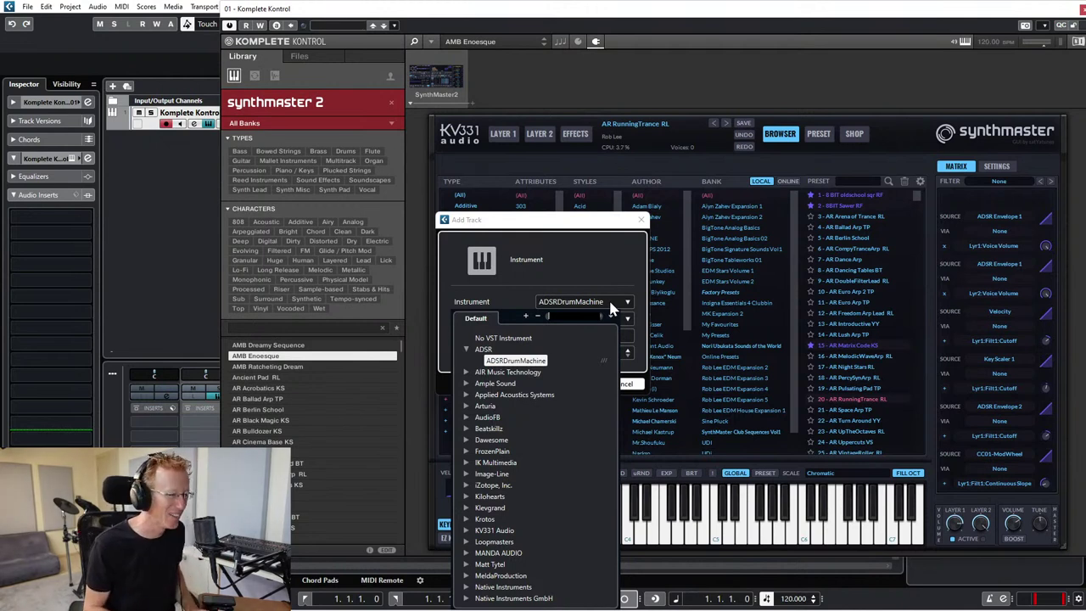
text(synth)
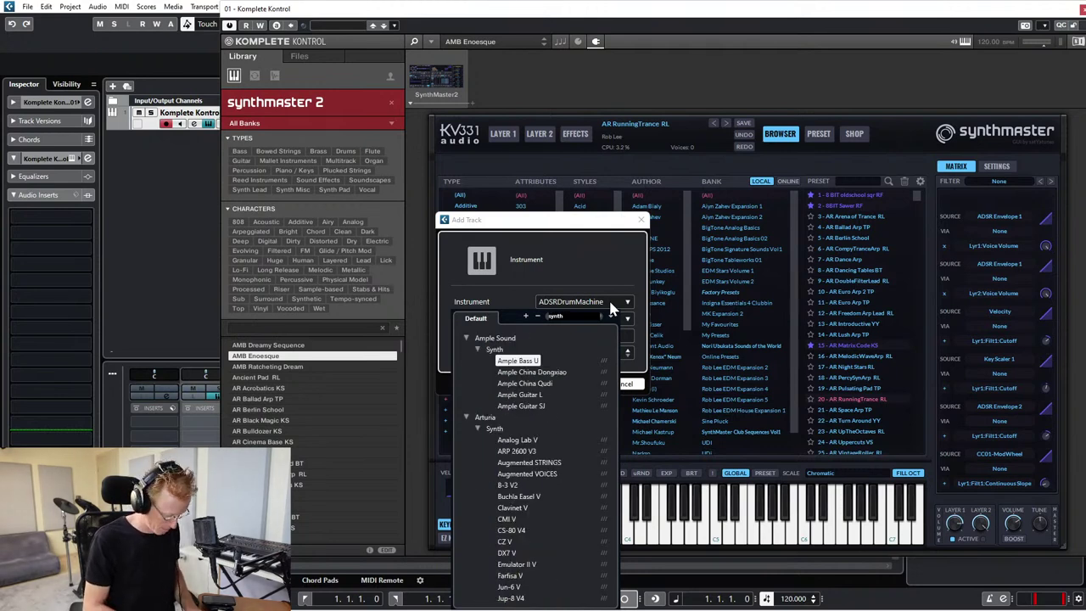
text(master)
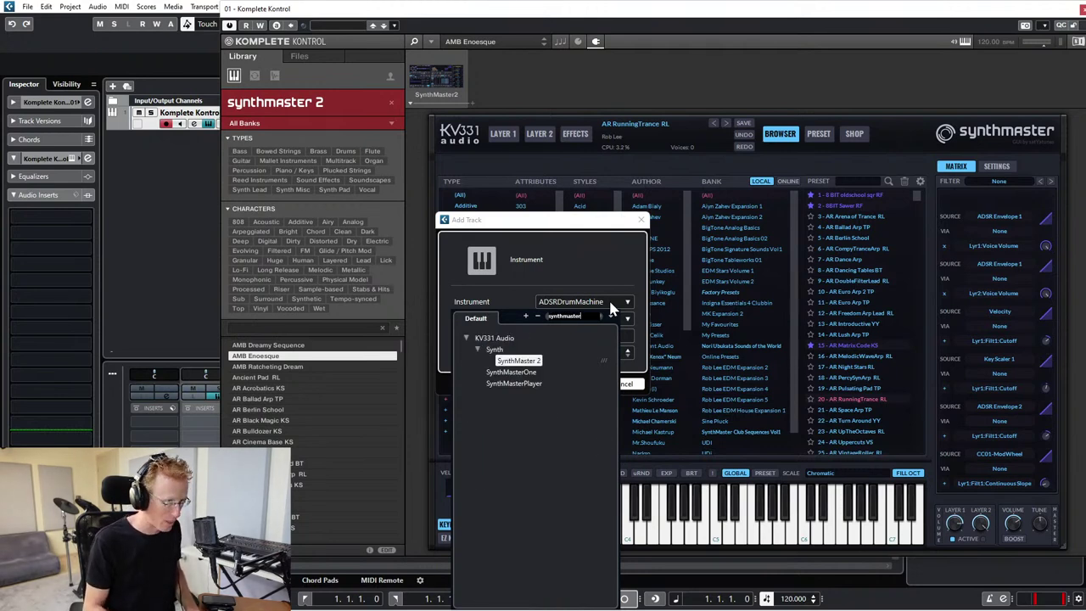
click(526, 373)
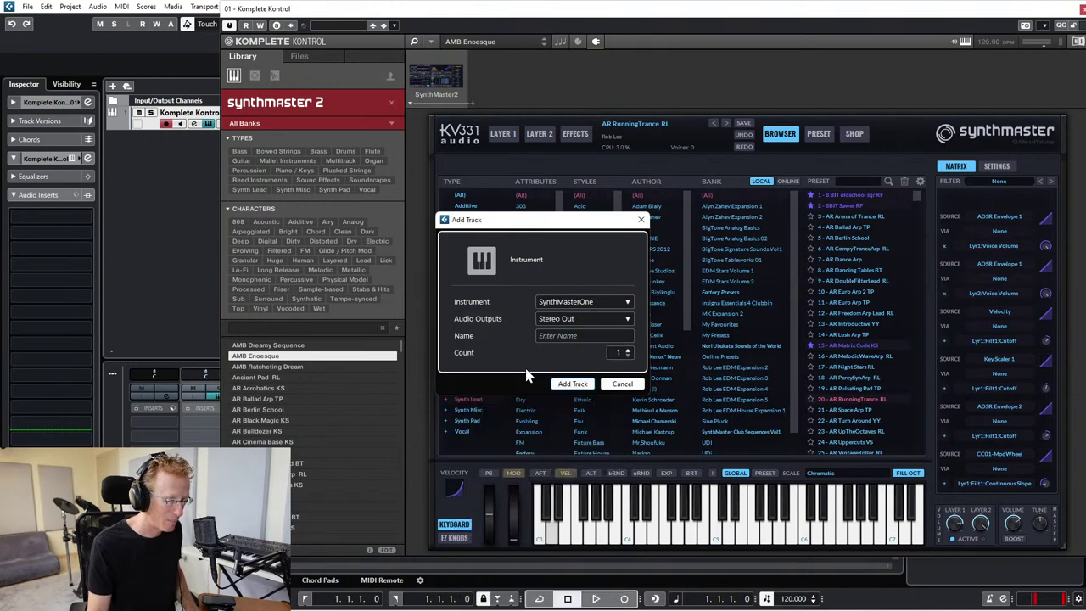
click(571, 384)
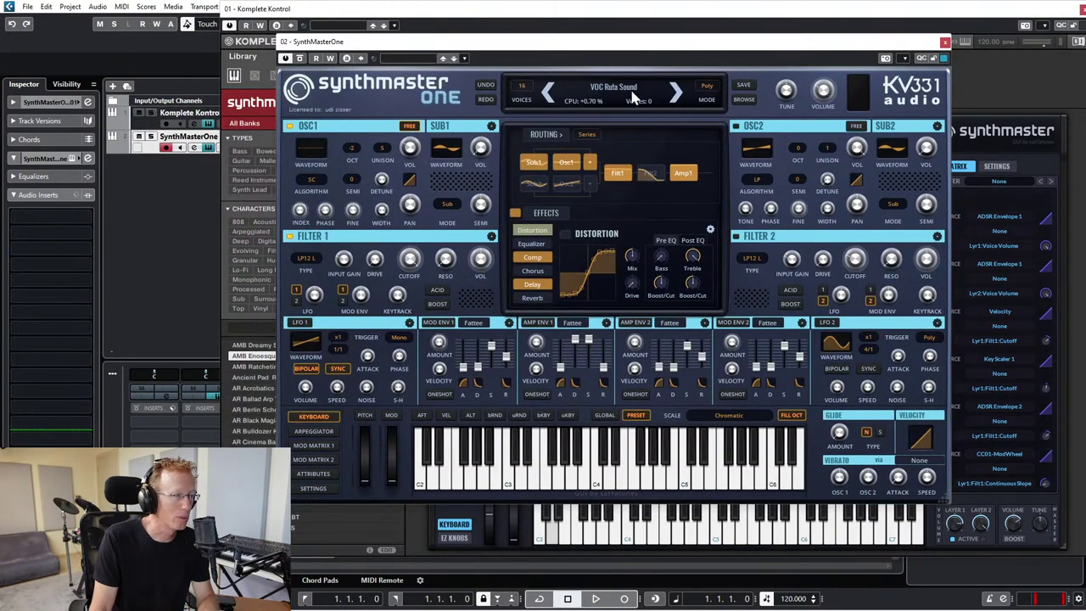
- Load the Wavetable CS80 BT preset in SynthMaster One, try another waveform on oscillator 1, and close the instrument window
click(677, 93)
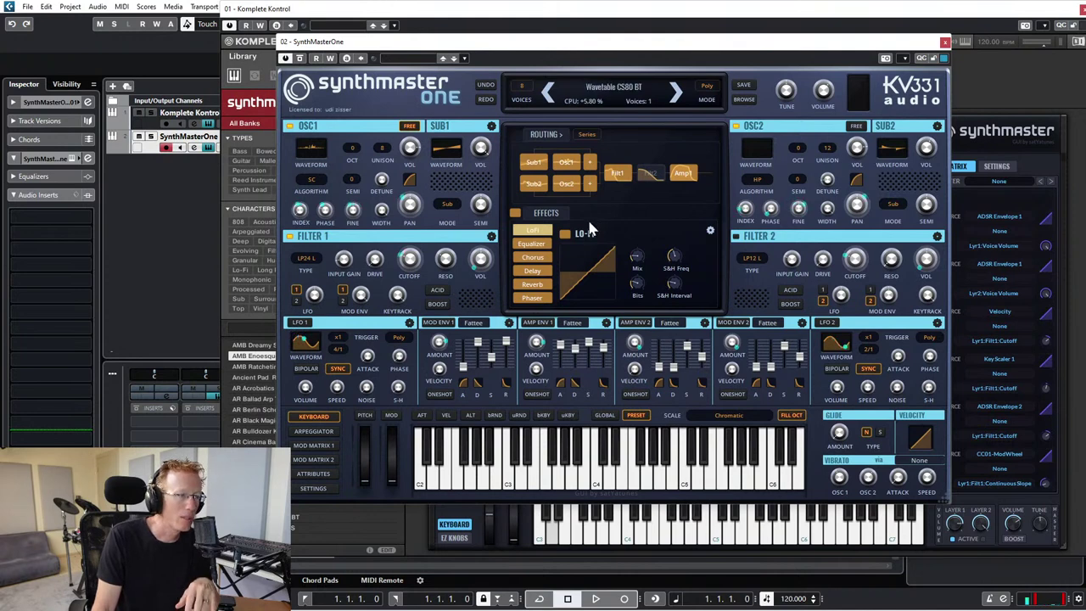
mouse_move(314, 148)
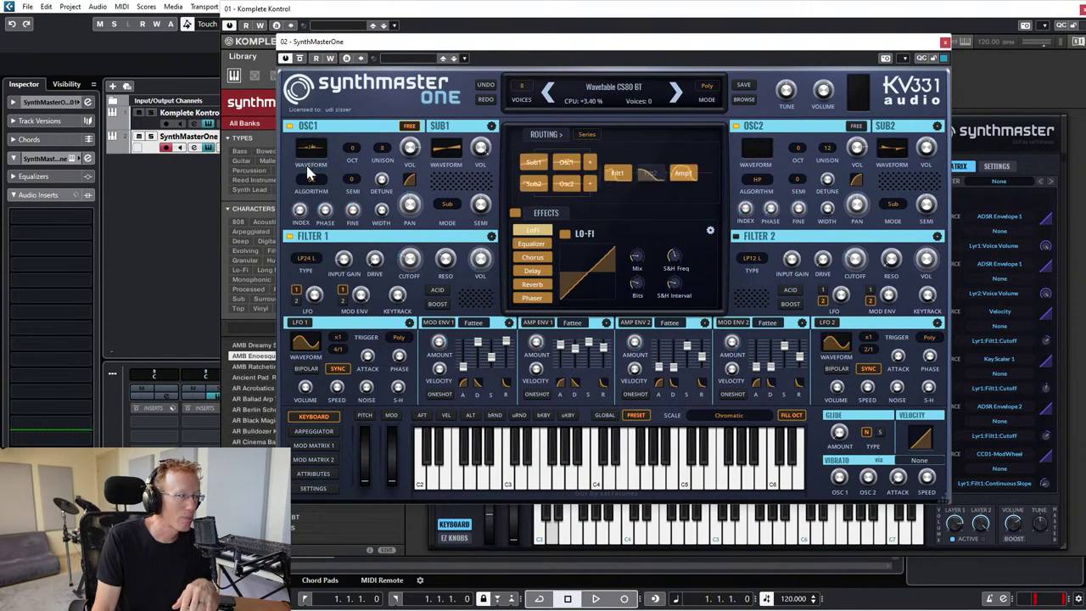
scroll(311, 154, down, 1)
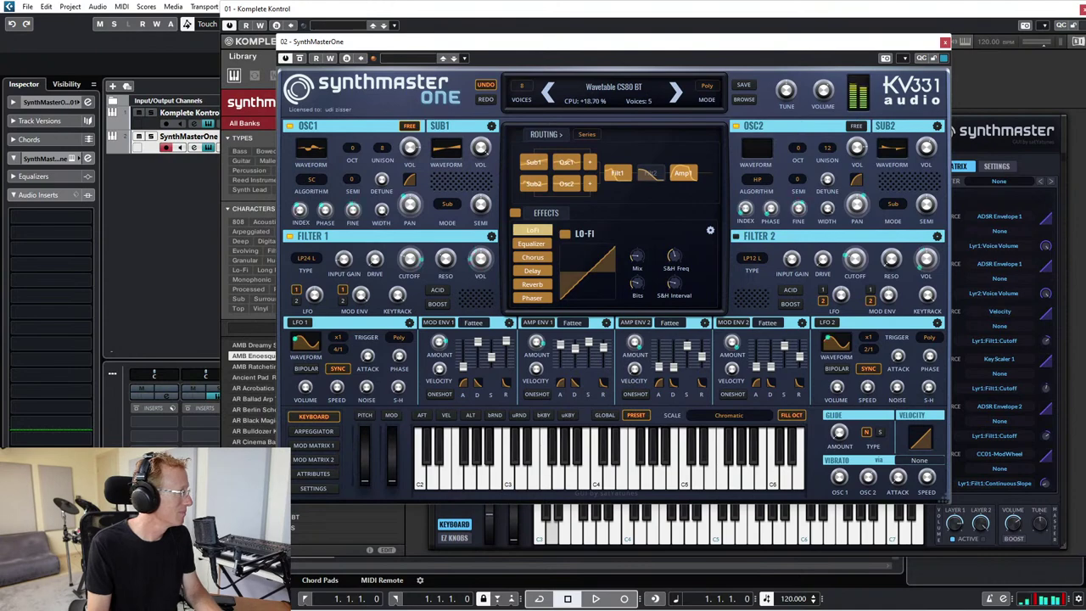
click(215, 151)
click(472, 4)
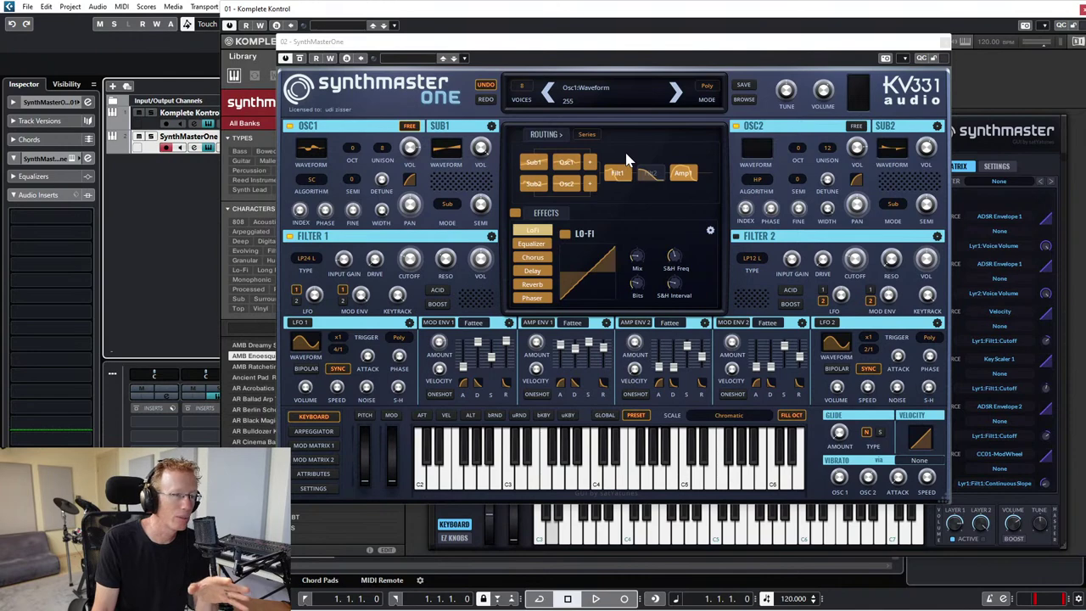
click(947, 44)
- Show Layer 1 of SynthMaster 2 and set its oscillator 1 type to Vector
click(502, 134)
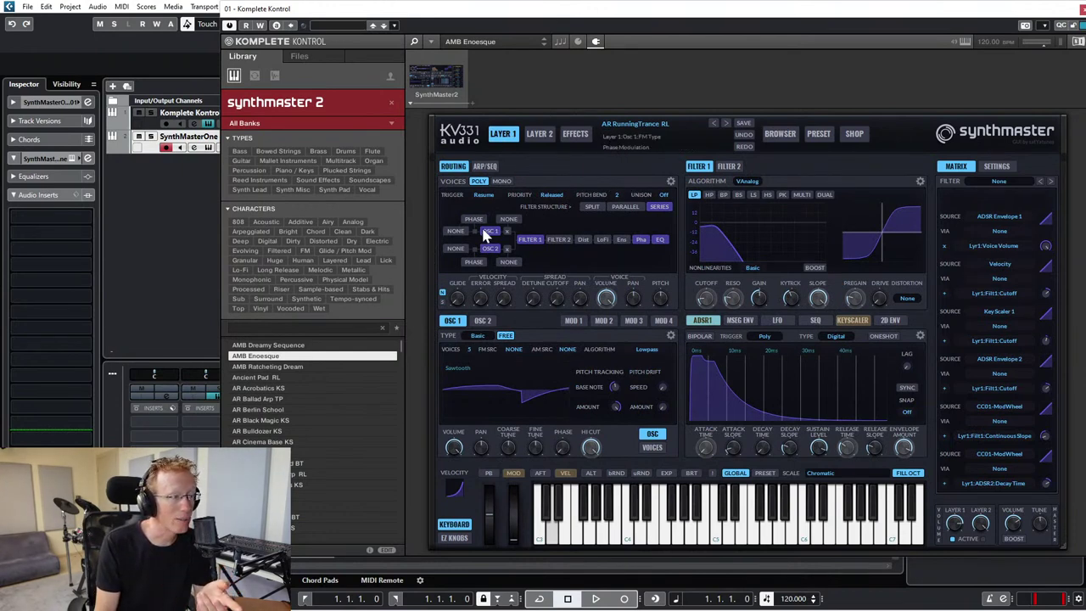
click(490, 335)
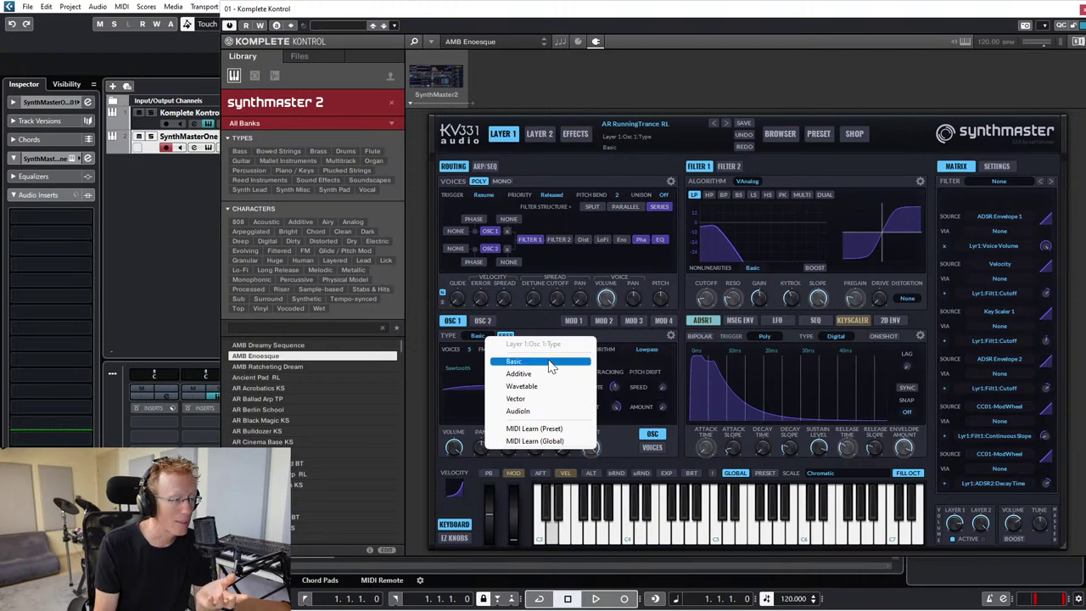
click(543, 398)
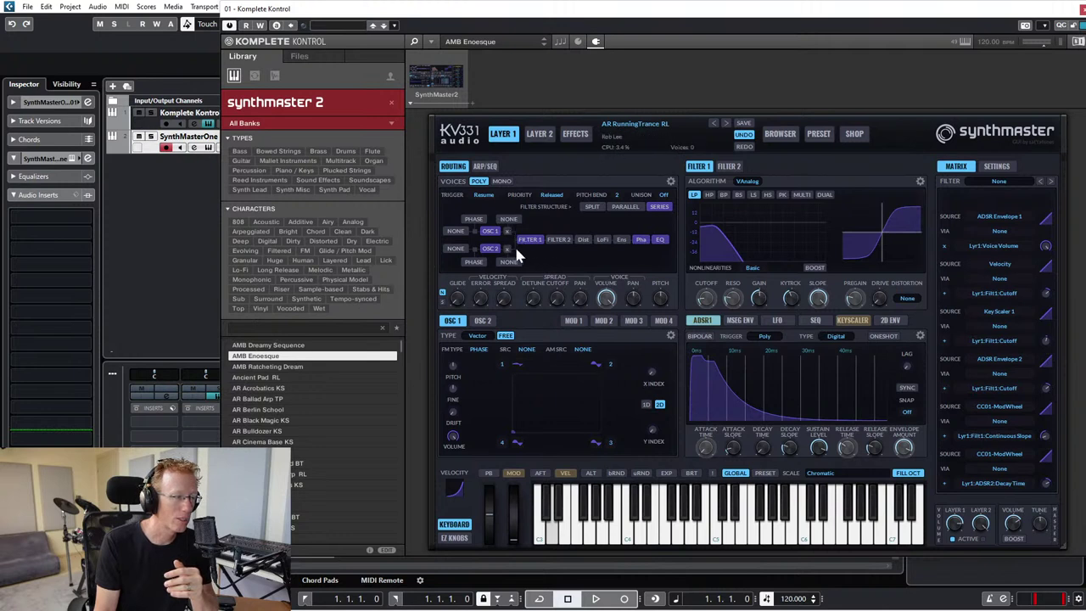
- Try the Split and Parallel filter structures in Layer 1's routing and return to Series
click(592, 207)
click(625, 208)
click(599, 204)
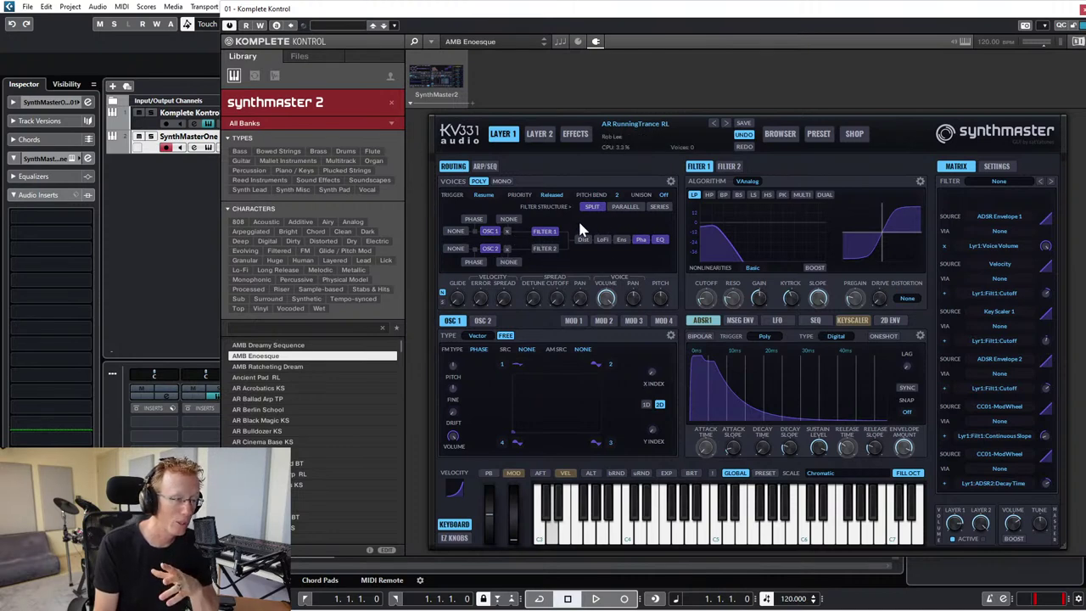
click(659, 206)
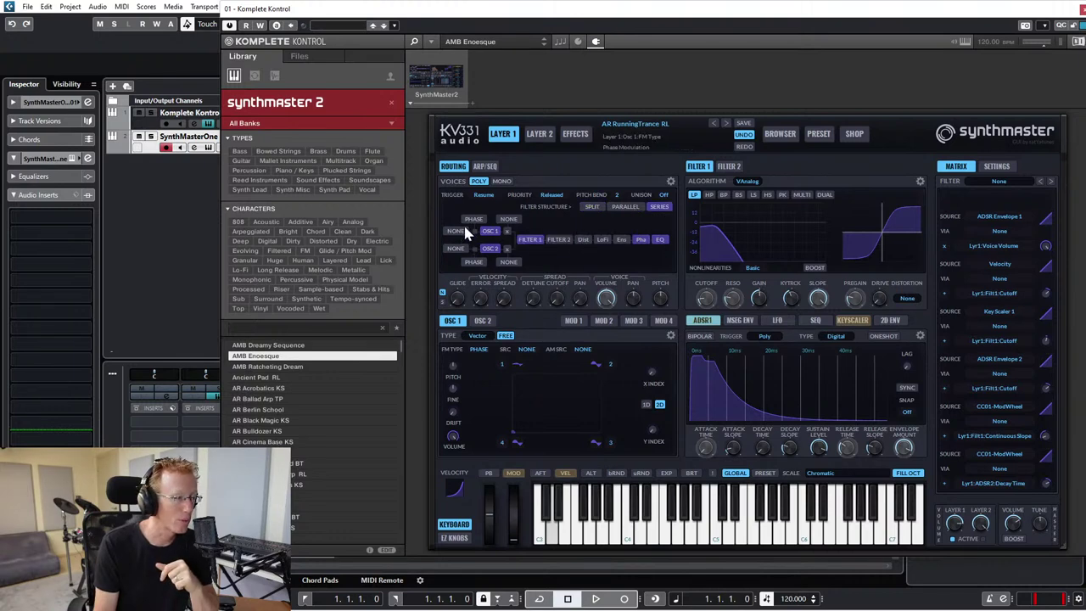
- Assign Modulator 1 as the FM source of Layer 1's oscillator 1 and show Modulator 1's settings
click(493, 233)
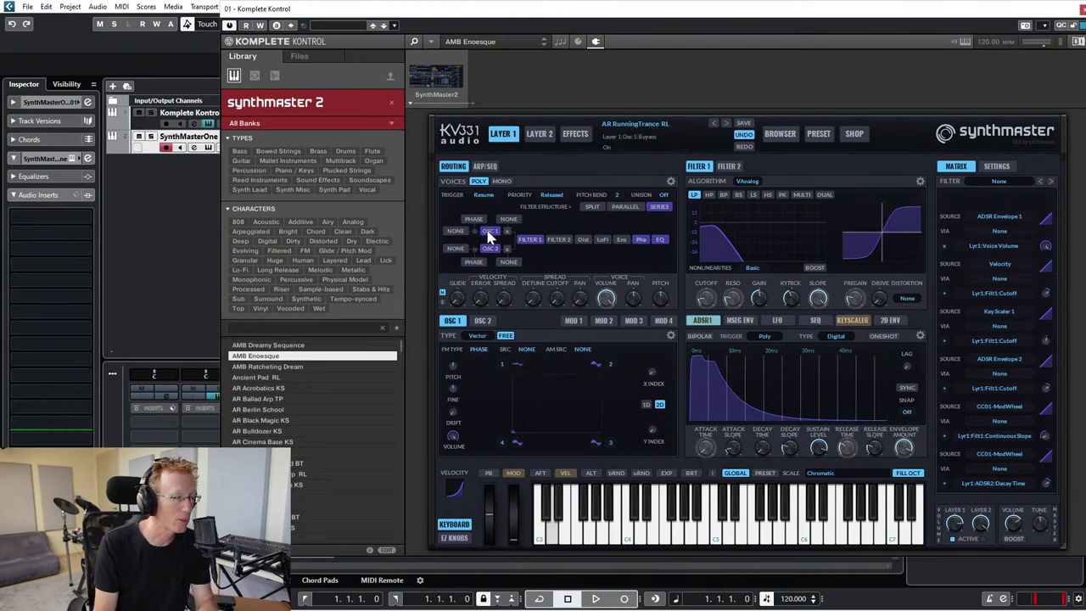
click(455, 232)
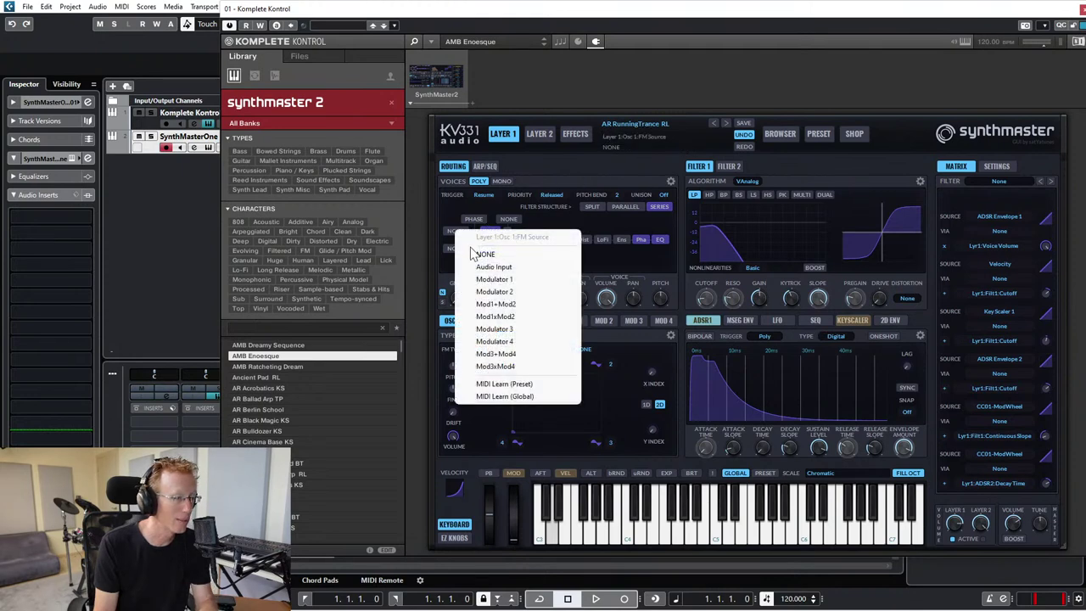
click(494, 279)
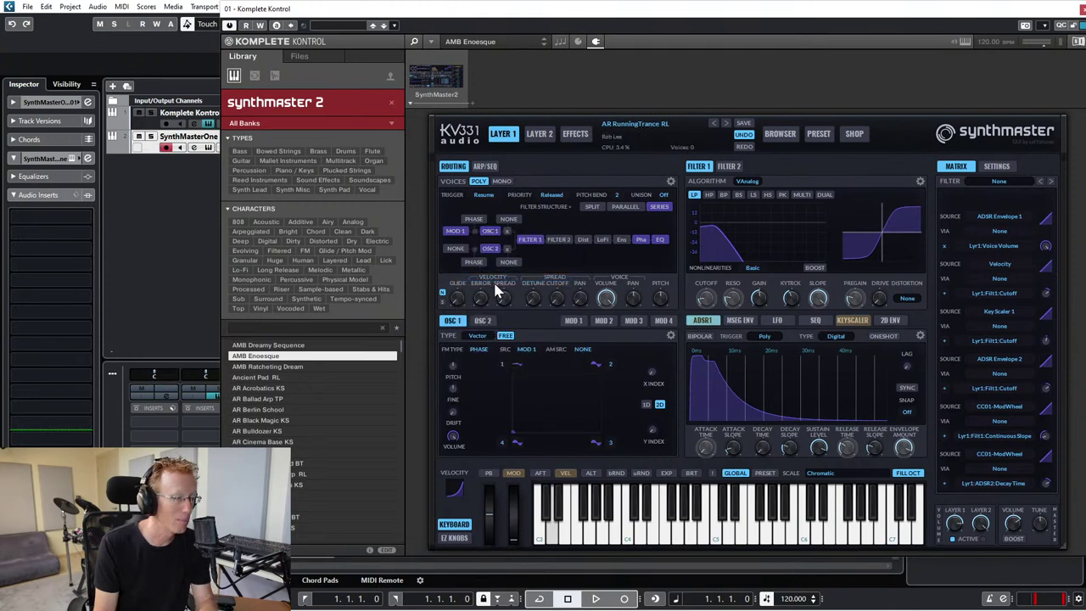
click(573, 320)
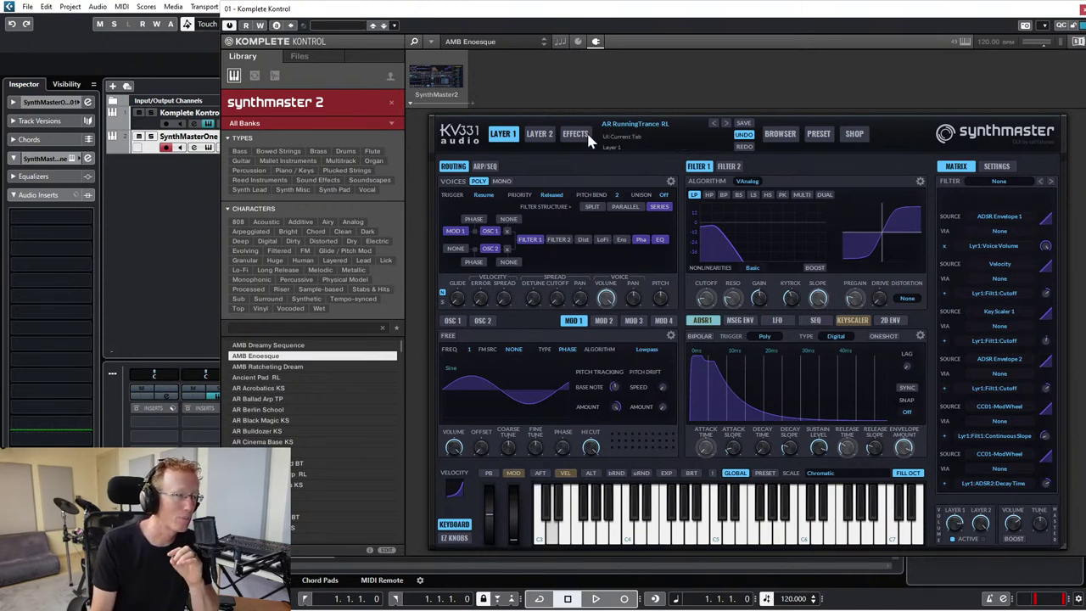
- Look through the preset banks in SynthMaster 2's browser and filter the synth leads to the Rob Lee EDM Expansion 2 bank
click(392, 126)
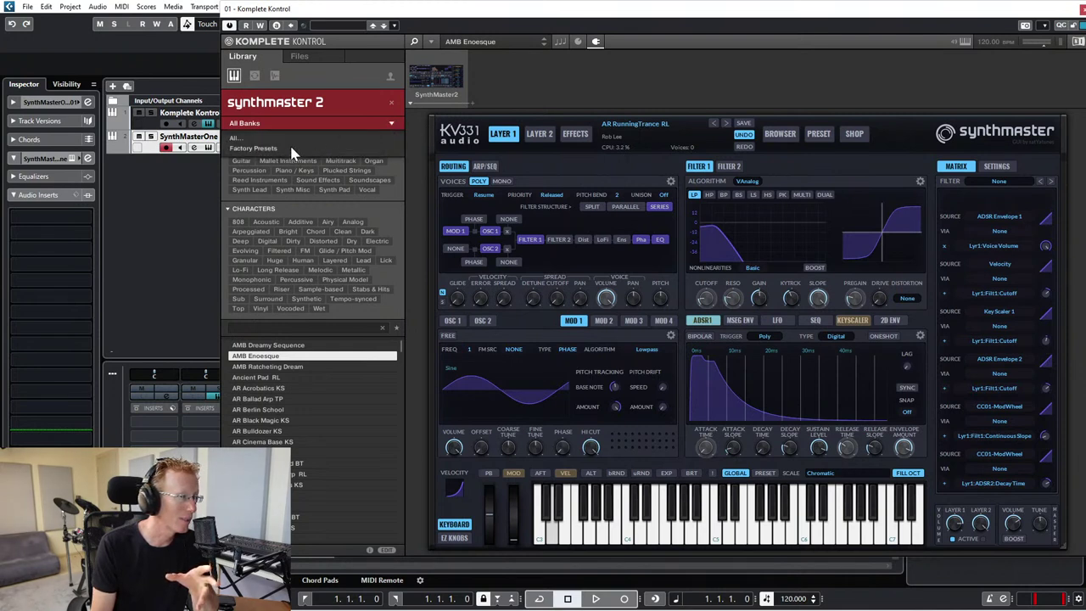
click(351, 123)
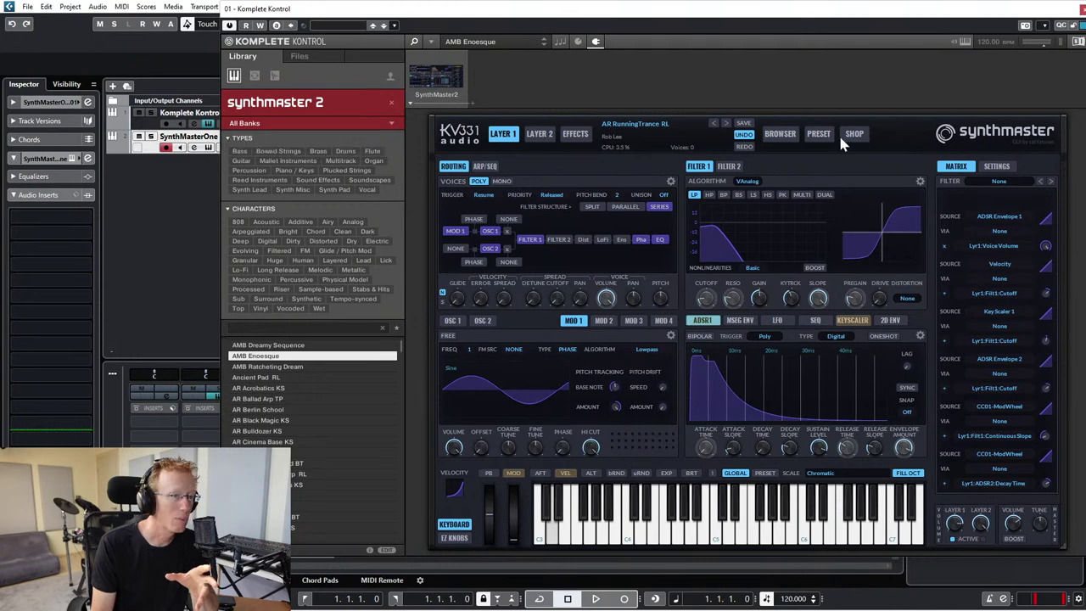
click(782, 136)
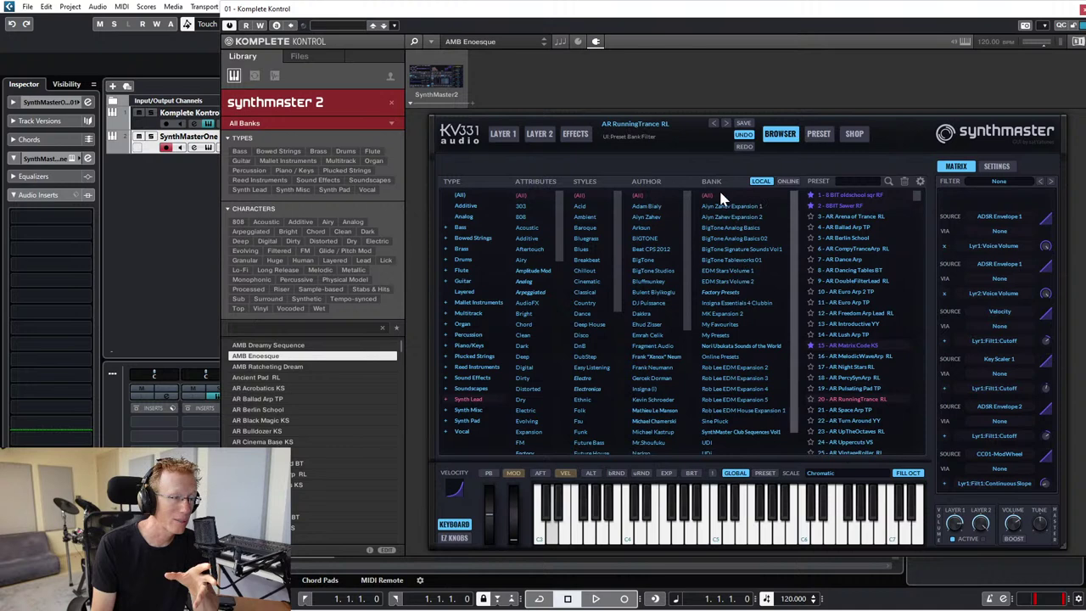
drag(793, 318, 789, 219)
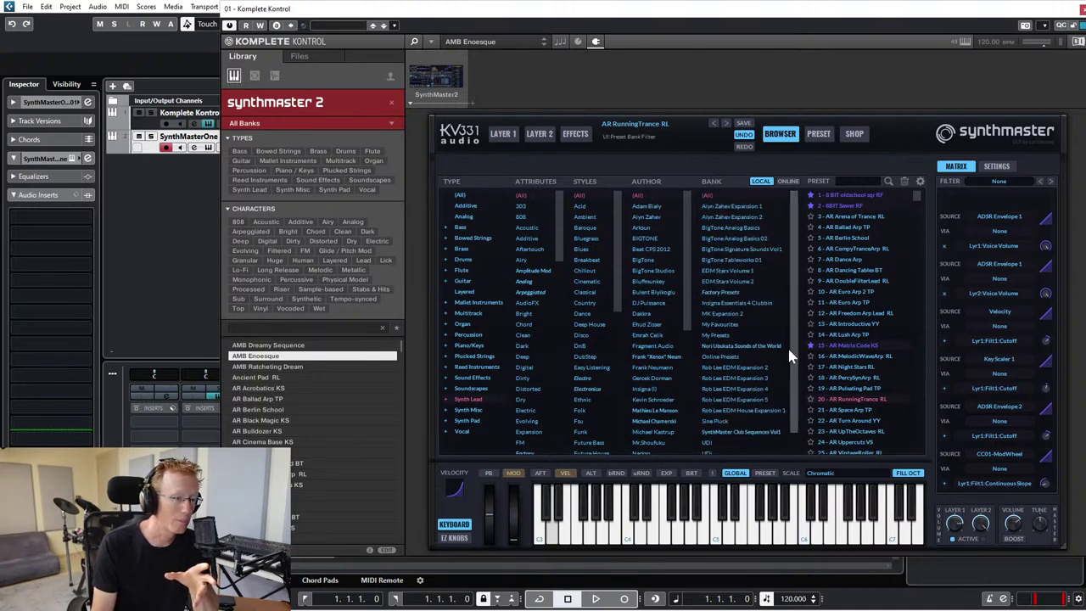
scroll(788, 361, down, 2)
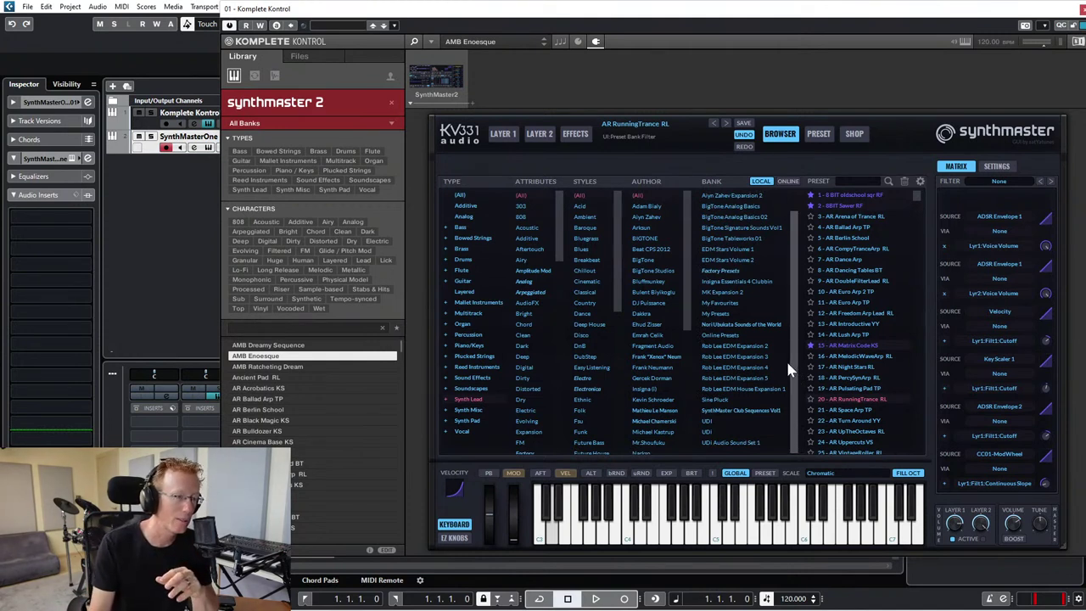
drag(795, 353, 790, 404)
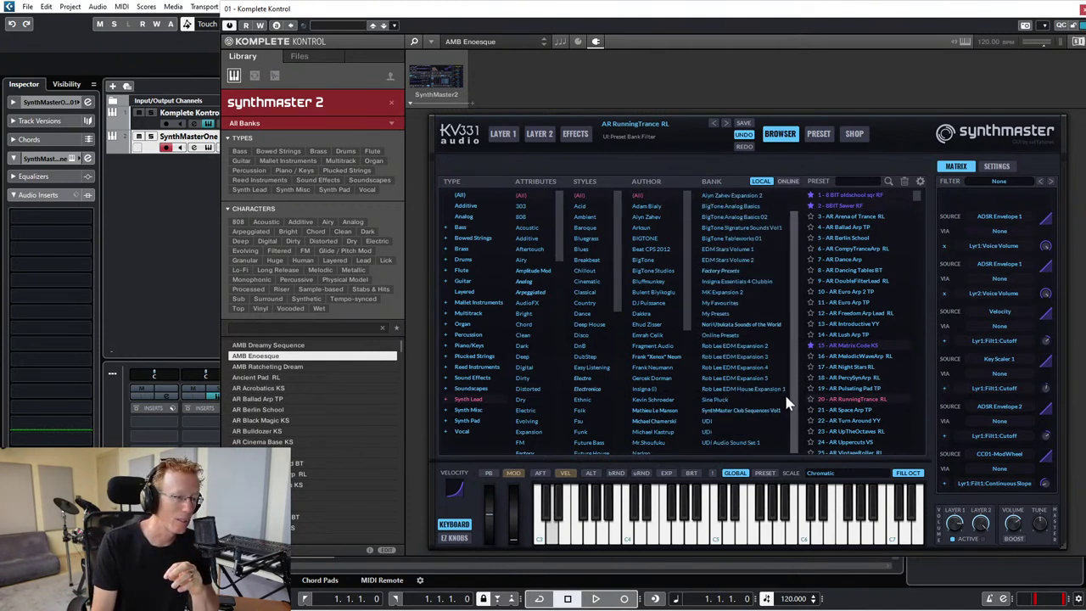
click(732, 349)
- With the Komplete Kontrol track selected for playing, audition the bank's lead presets in turn from LD Best of Trance RL to SY Noise Saw RL
click(841, 195)
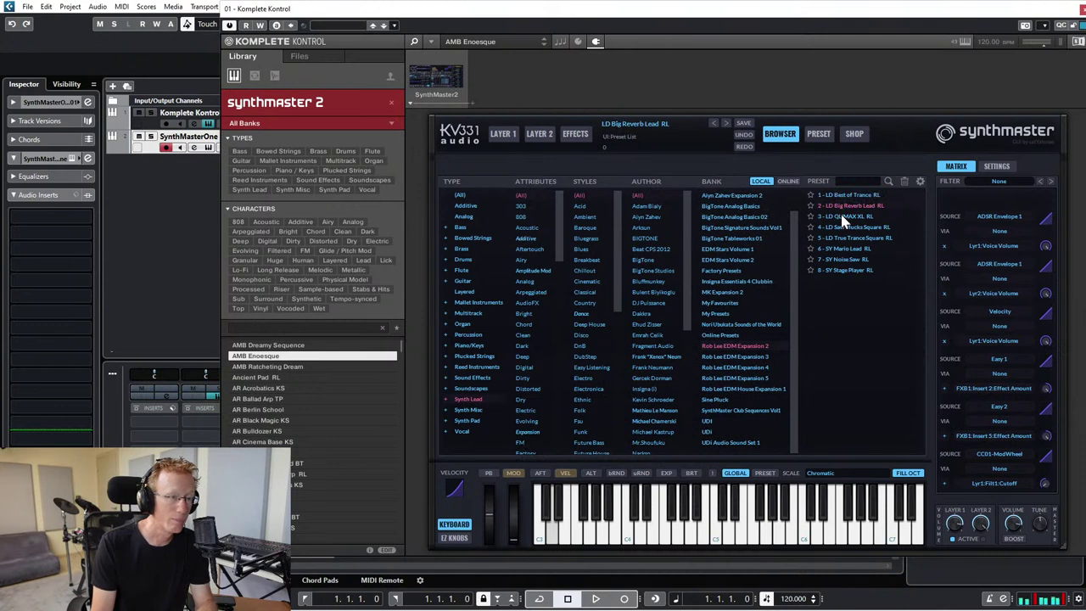
click(144, 124)
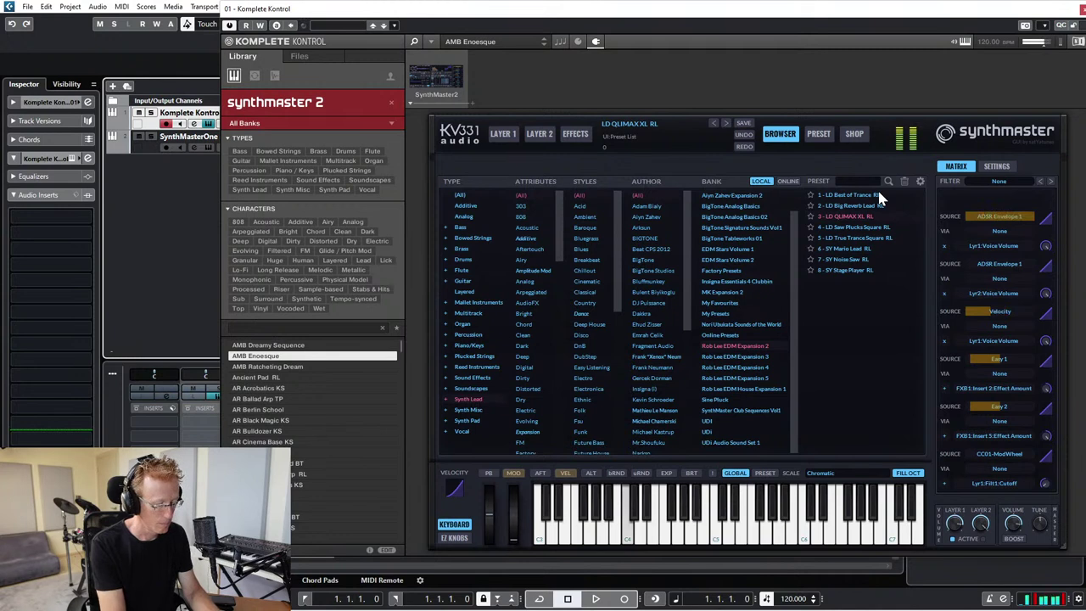
click(842, 231)
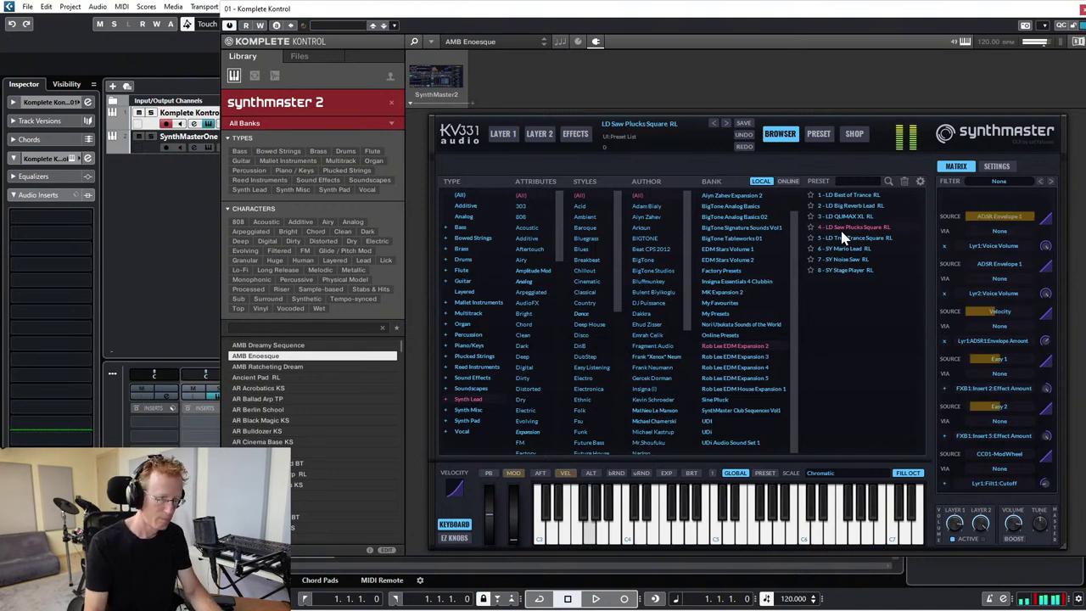
click(841, 238)
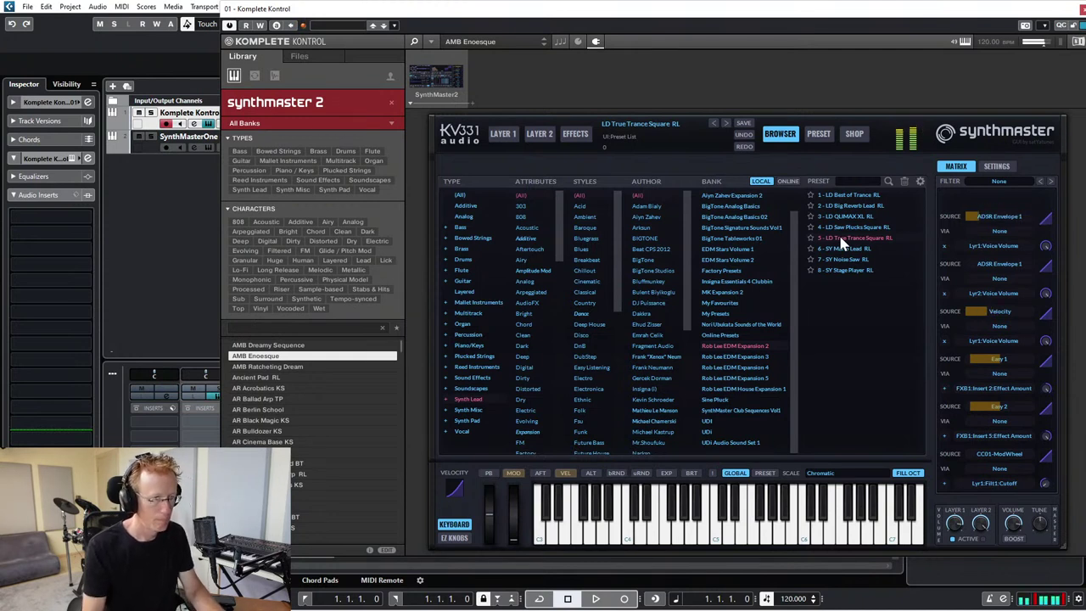
click(855, 251)
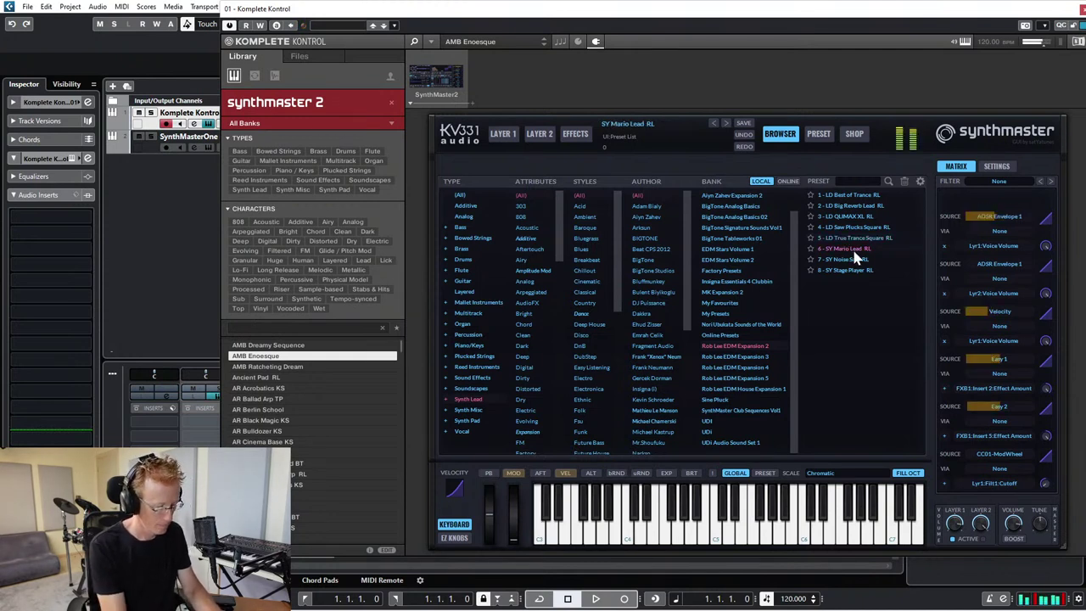
click(858, 259)
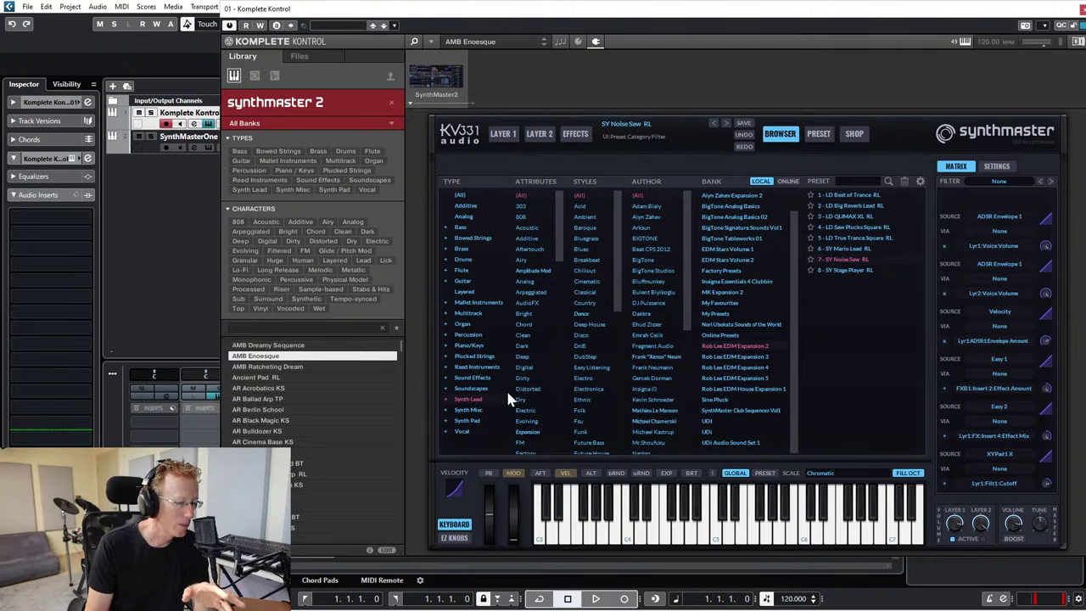
- Filter the presets by the Chord attribute across all types and all banks
scroll(560, 264, down, 1)
click(523, 303)
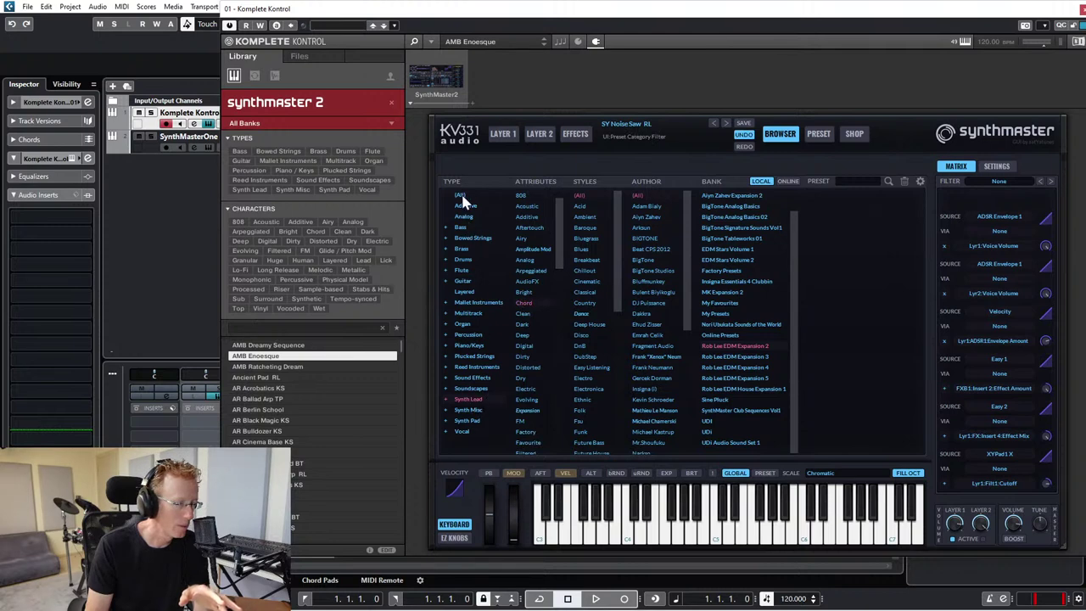
scroll(727, 251, up, 1)
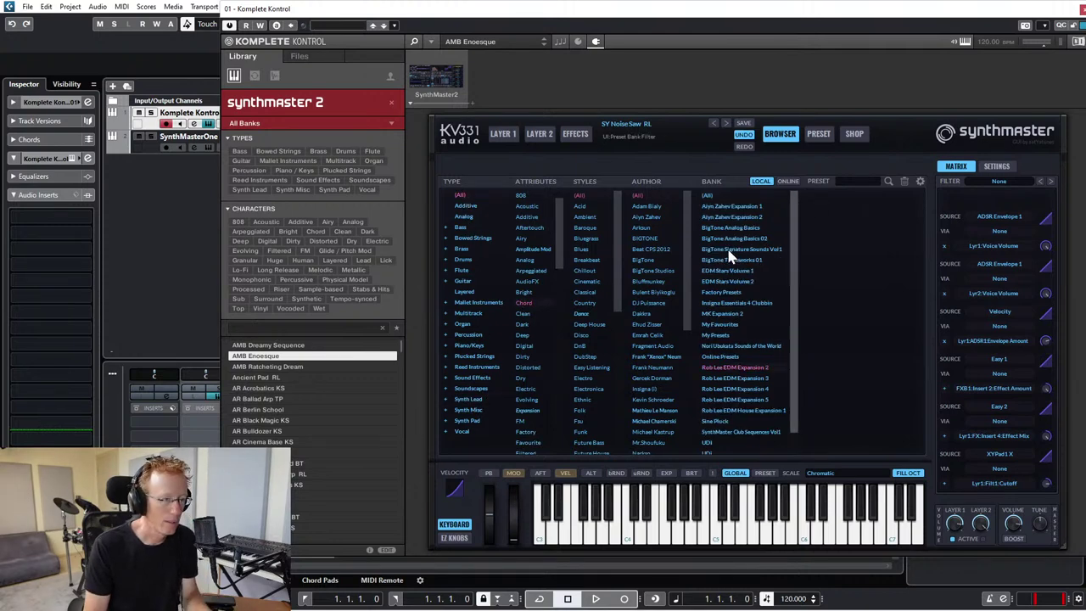
click(723, 197)
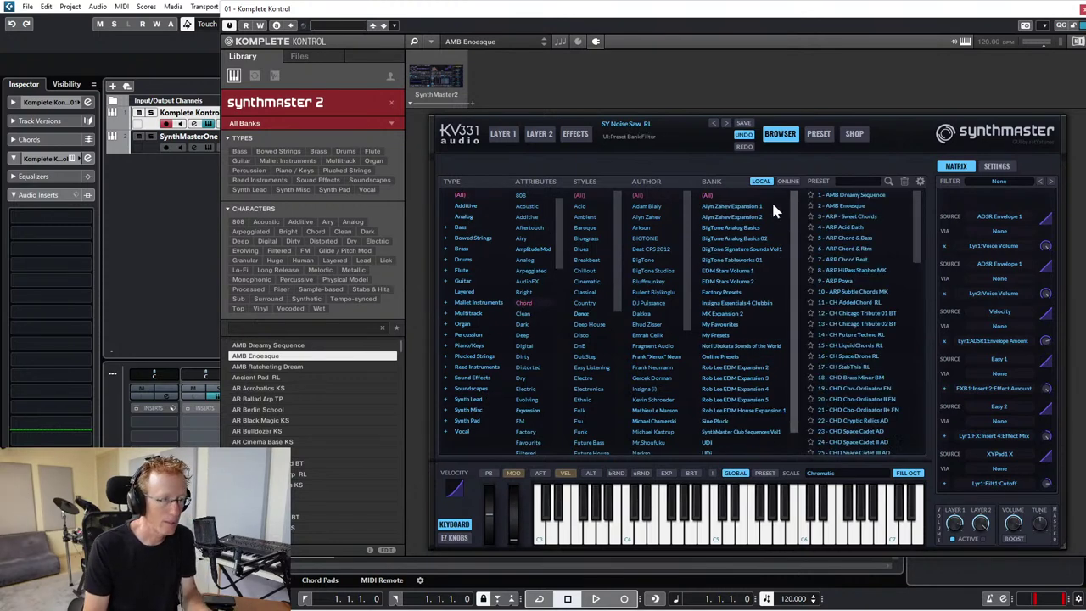
- Audition the Chord presets AMB Dreamy Sequence, ARP Chord & Rtm, CH AddedChord RL and CH Chicago Tribute 01 BT
click(864, 195)
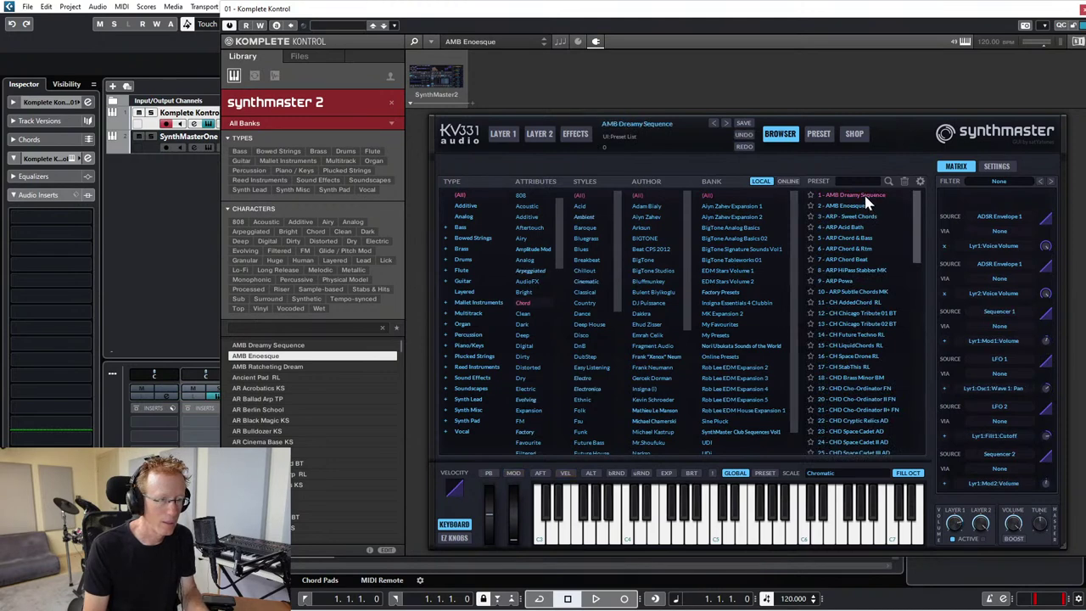
click(851, 249)
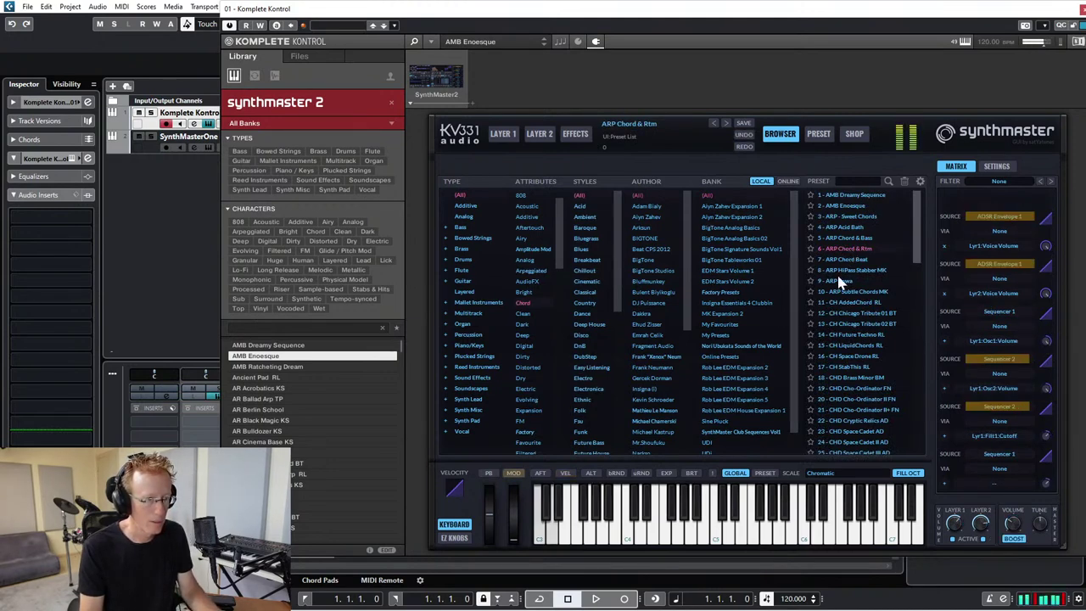
click(861, 304)
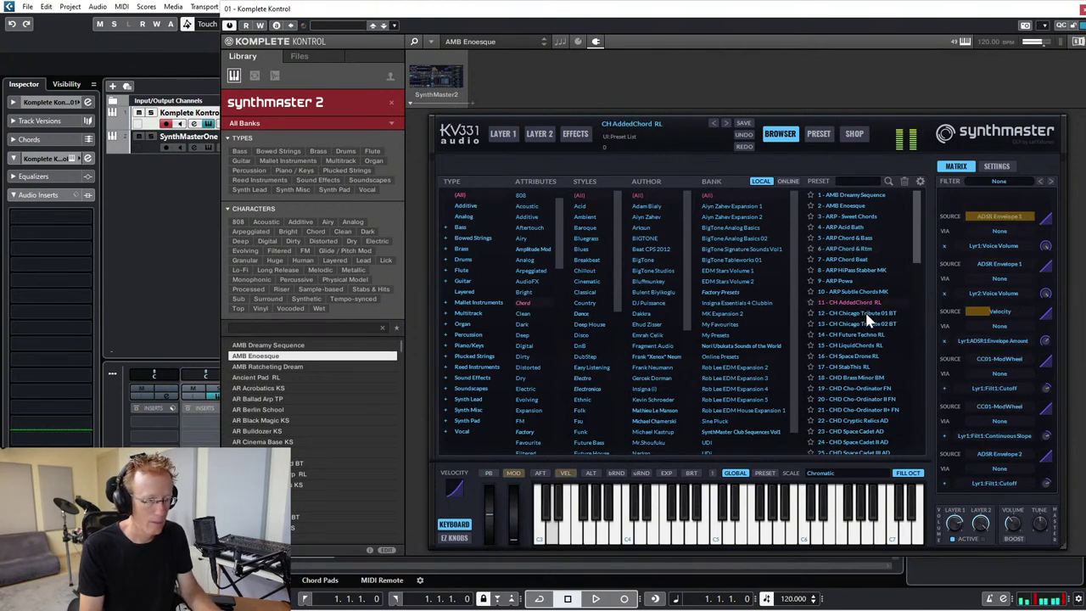
click(867, 314)
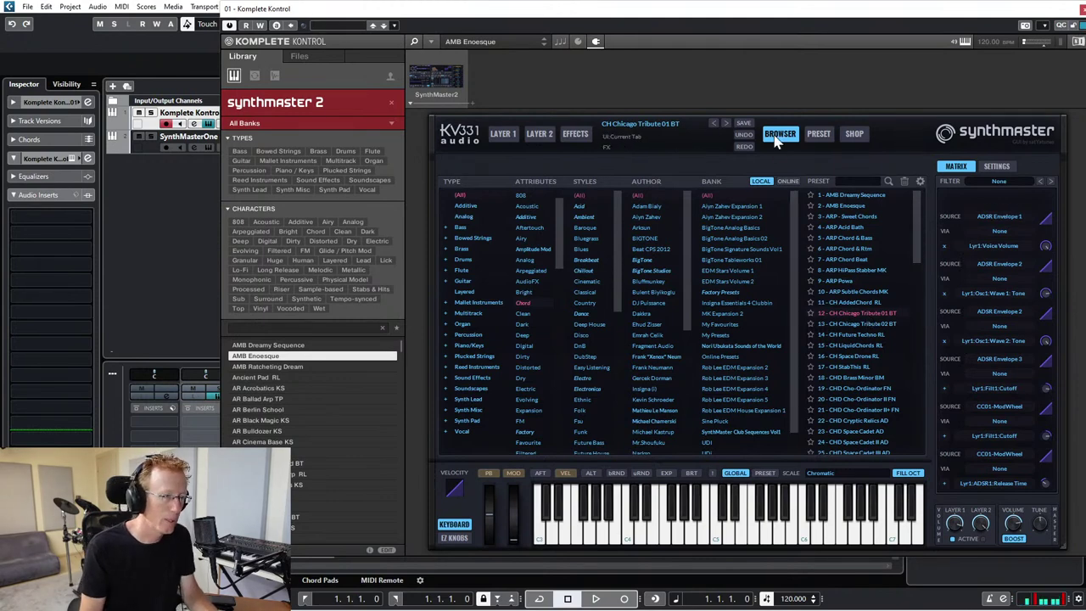
- Inspect the Layer 1 and Layer 2 settings of CH Chicago Tribute 01 BT, then return to the preset browser
click(498, 136)
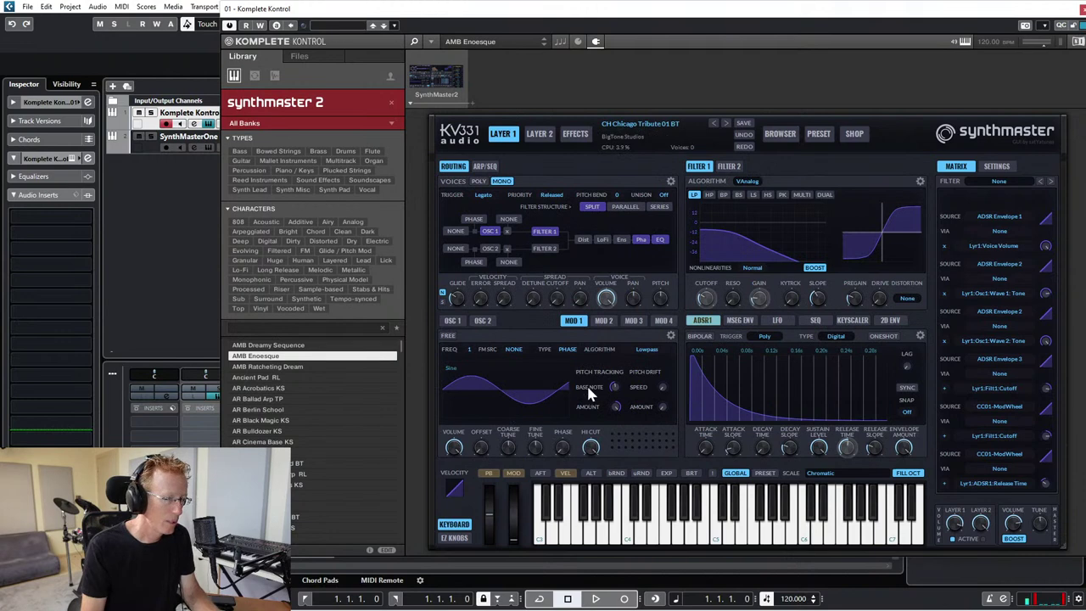
click(538, 134)
click(509, 134)
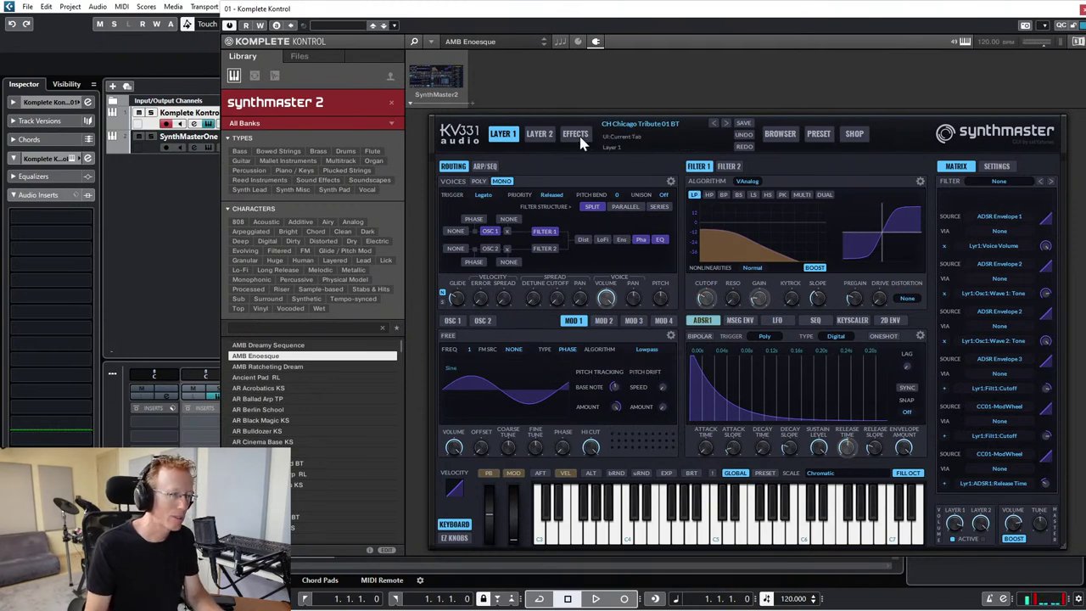
click(785, 134)
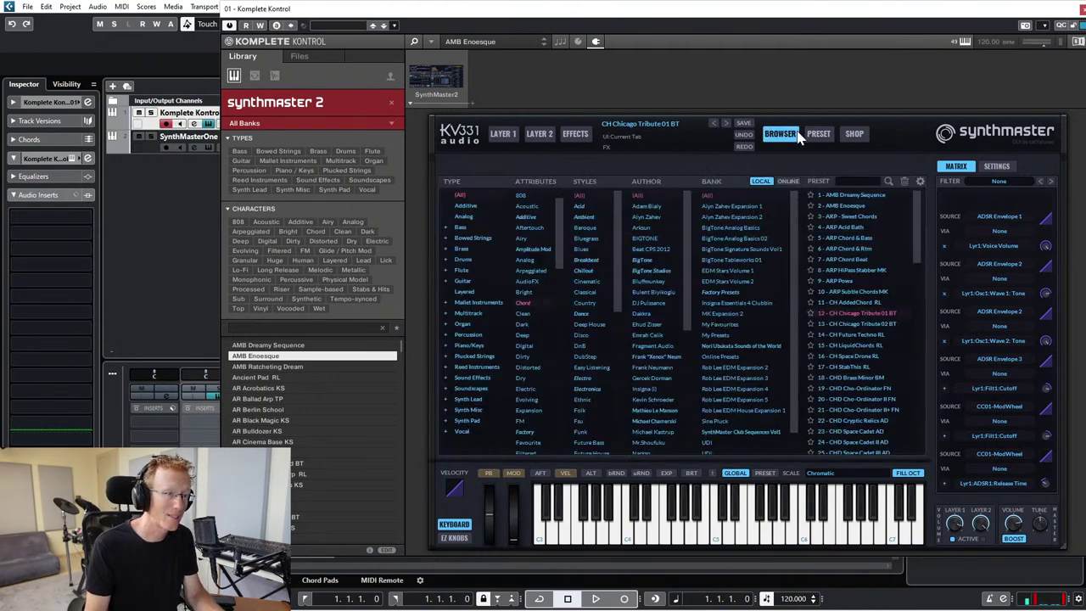
- Audition further Chord presets, from CH Chicago Tribute 02 BT through CH LiquidChords RL and CH StabThis RL to CHD Brass Minor BM
click(866, 335)
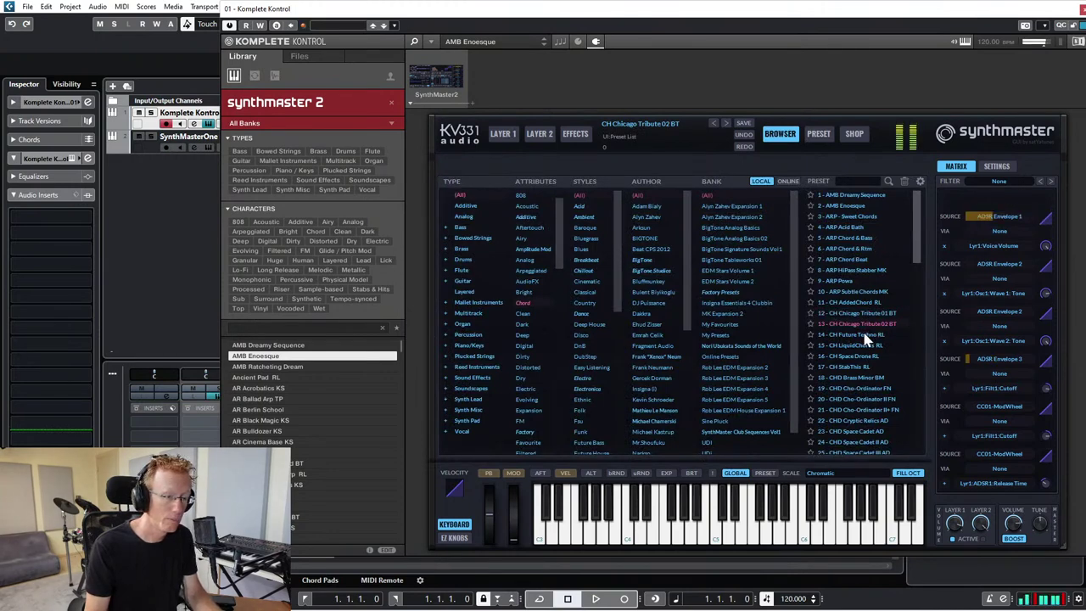
click(840, 345)
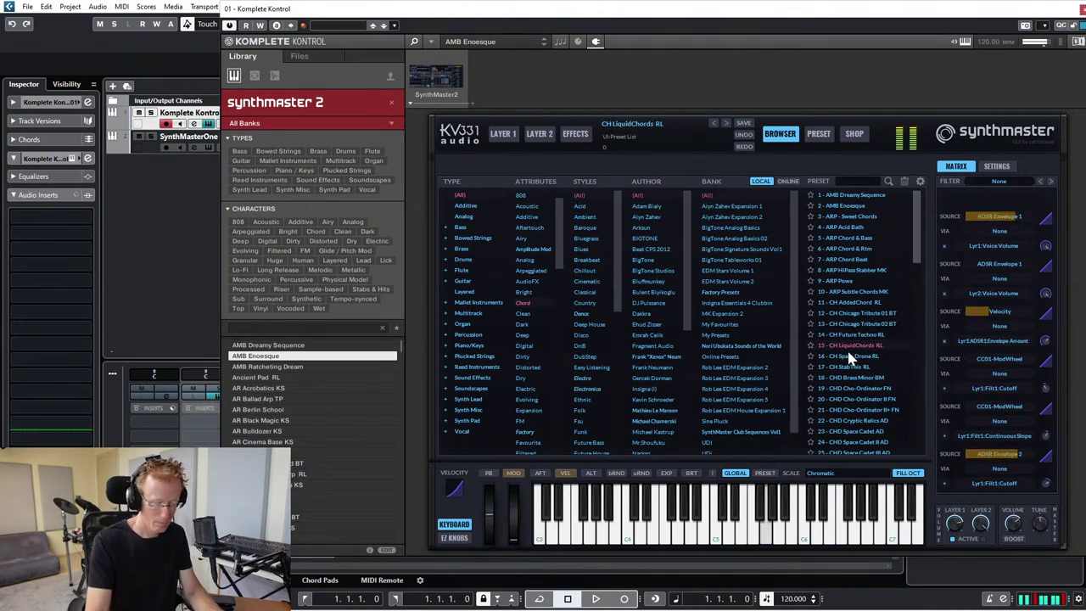
click(849, 368)
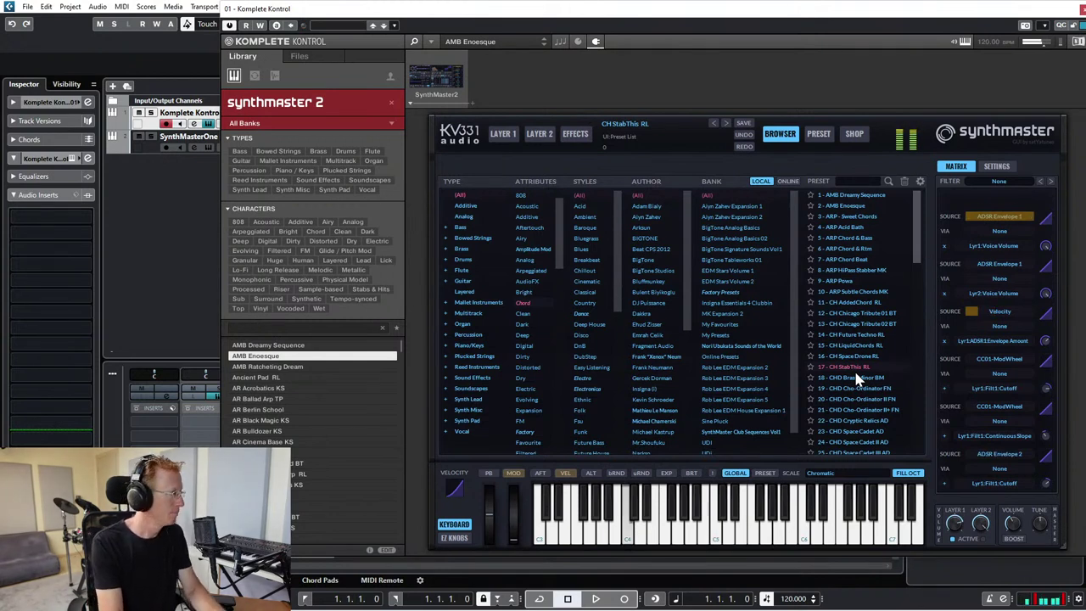
click(857, 378)
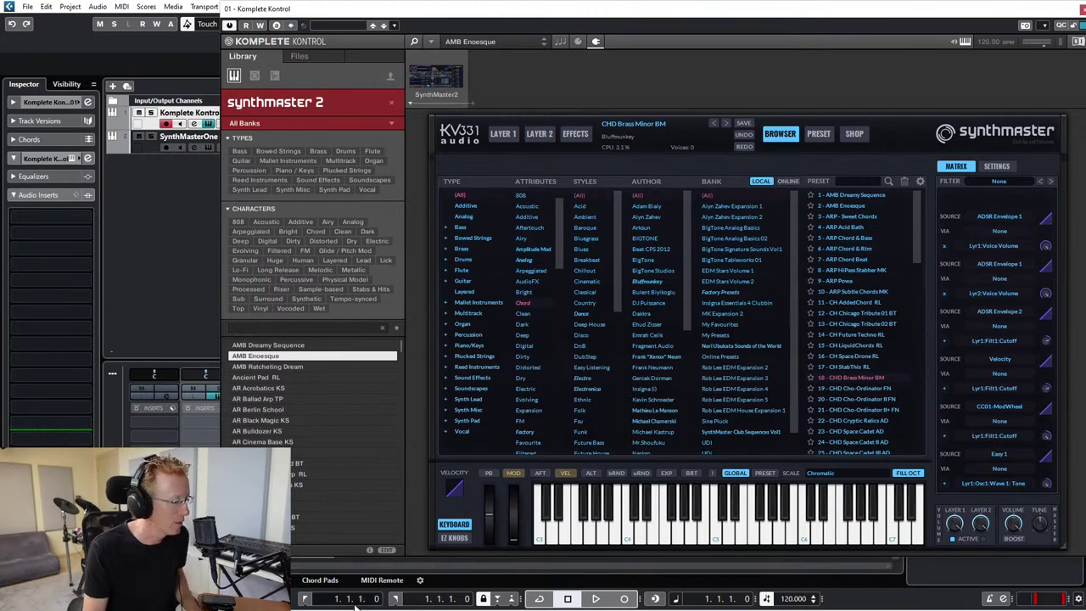
- Switch to the Chrome window showing the Eventide store and open Twitter in a new tab
mouse_move(336, 608)
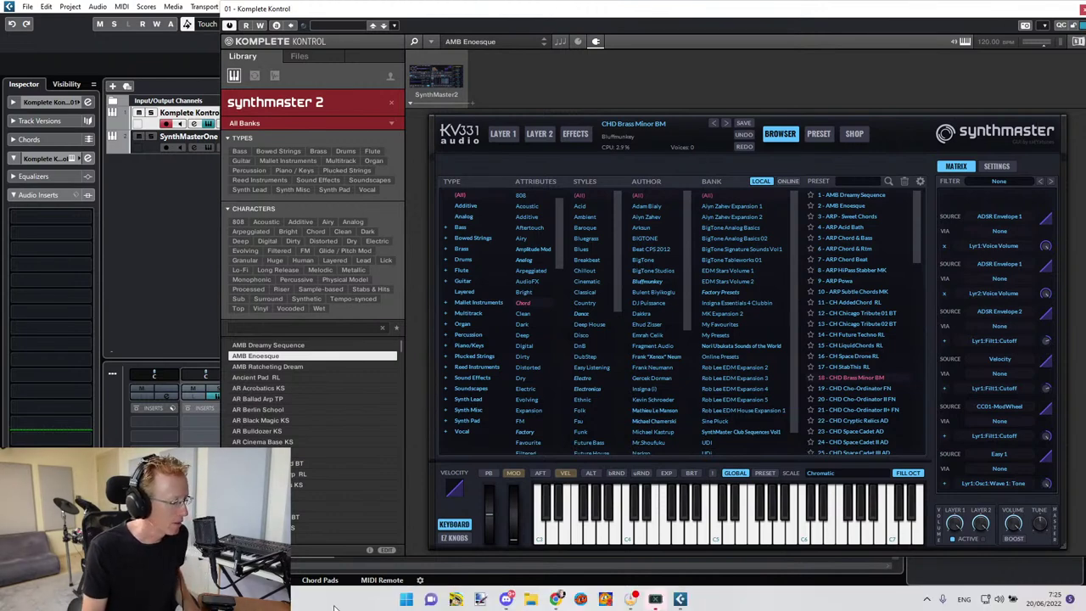
click(556, 599)
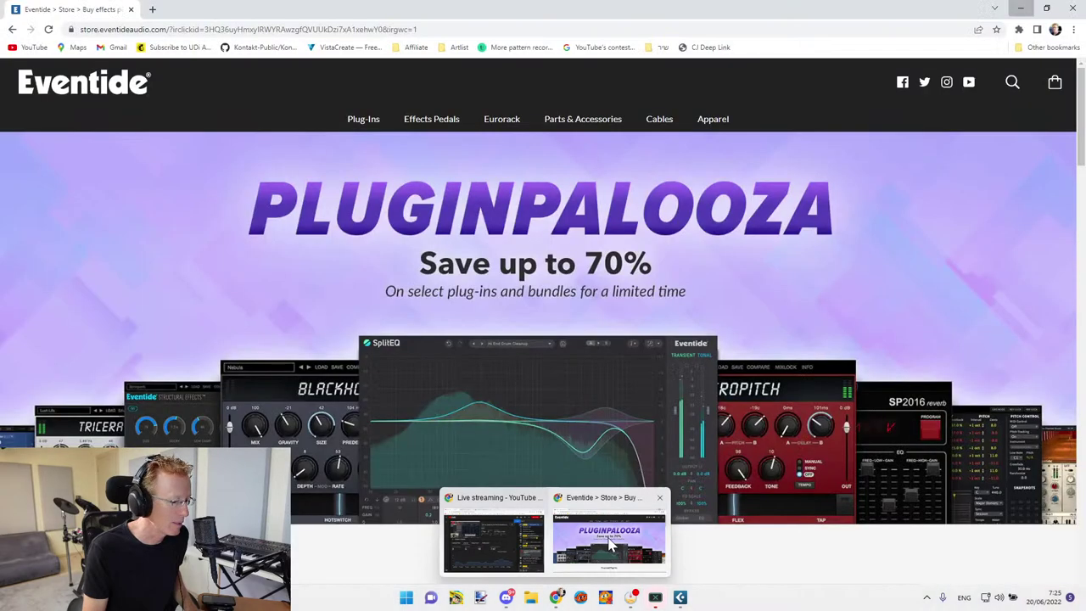
click(610, 539)
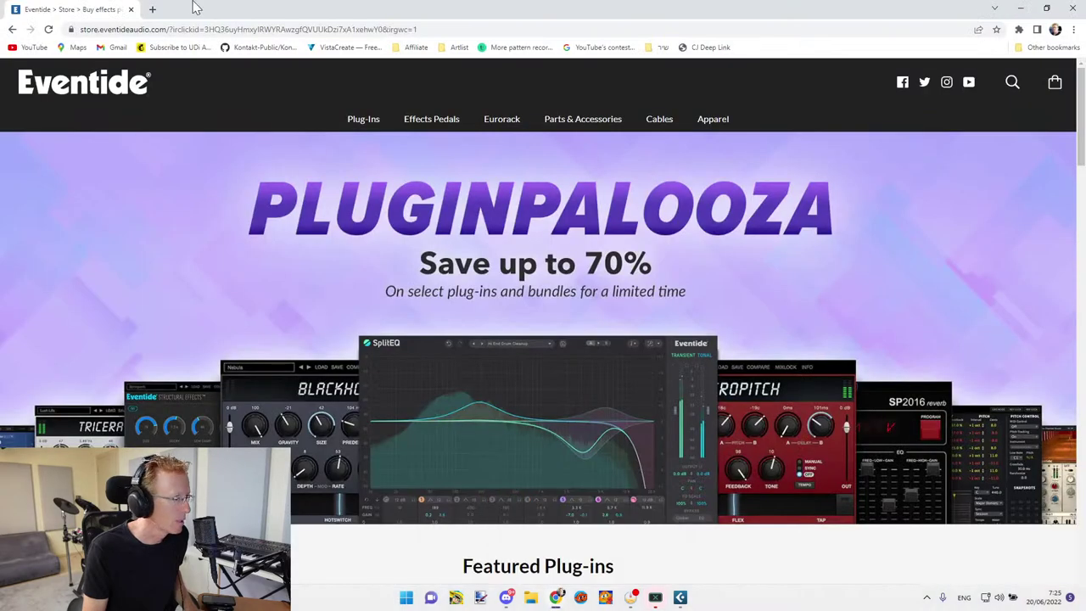
click(153, 10)
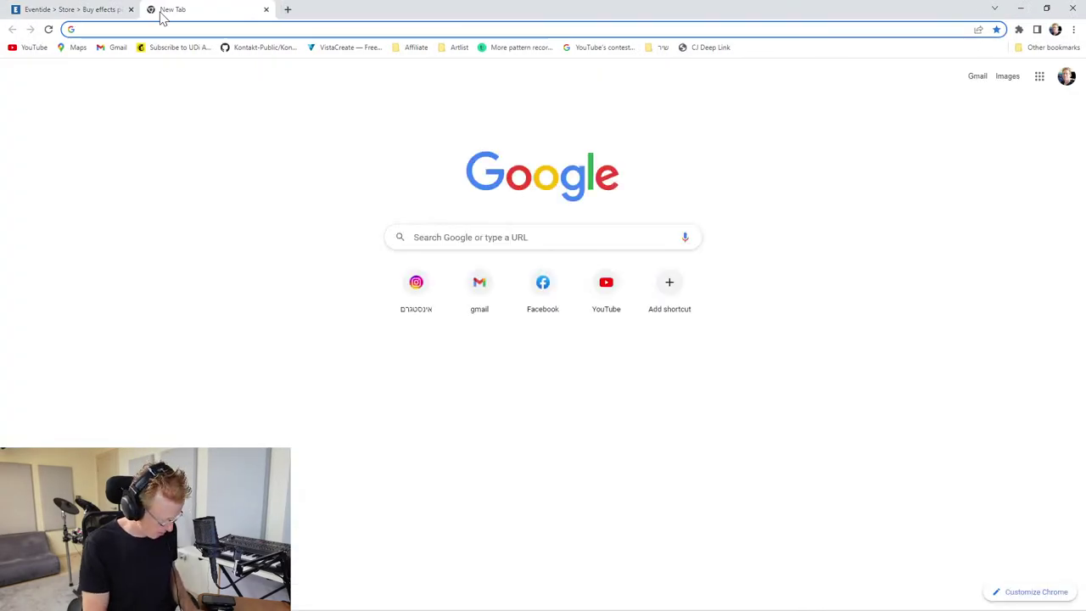
text(tw)
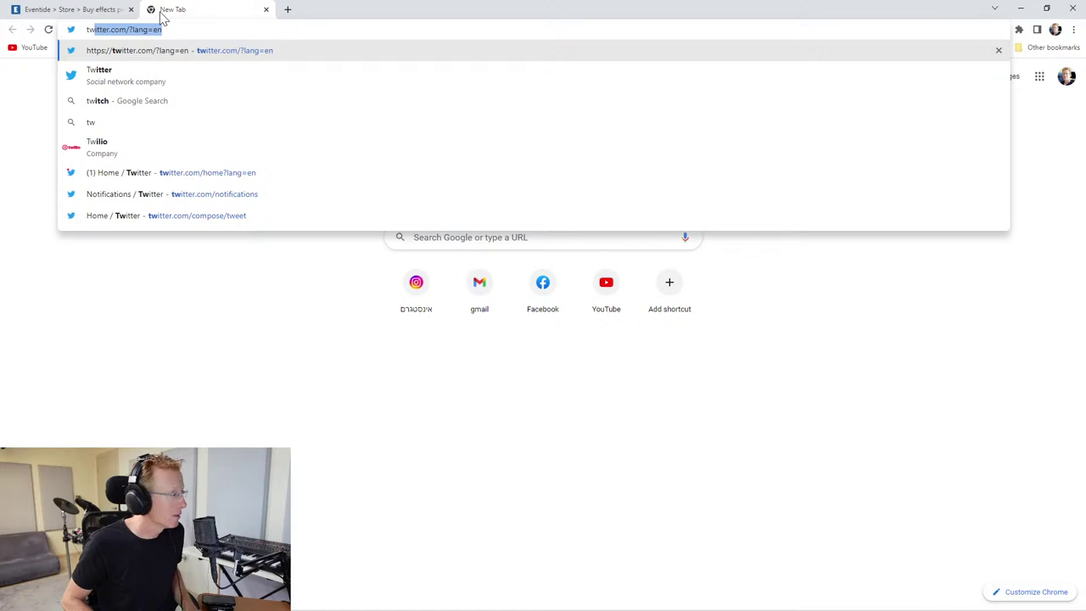
key(Return)
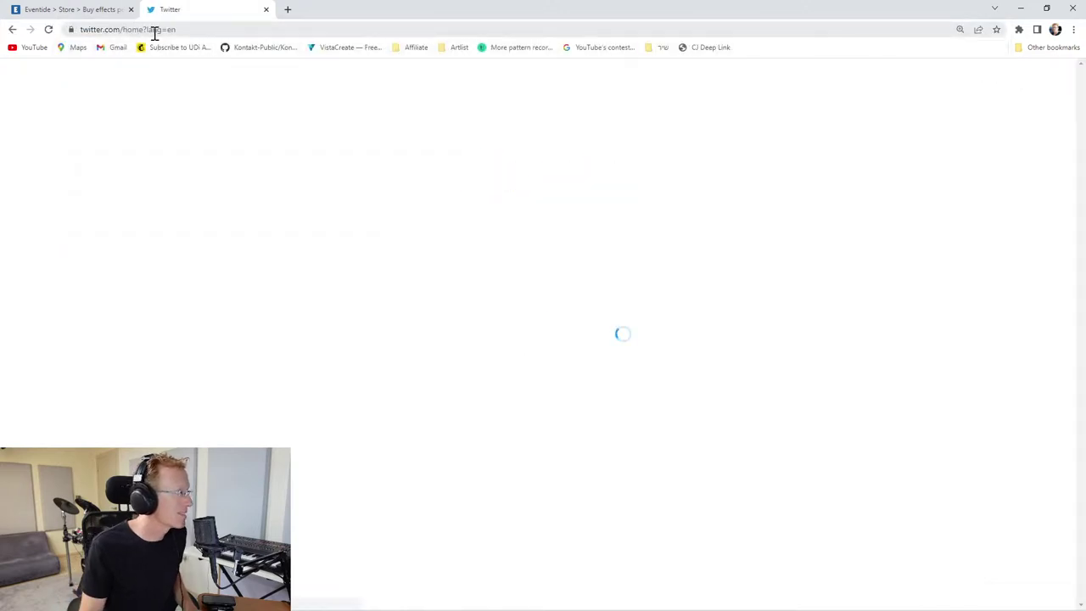
- Open the host's own Twitter profile by editing the page address, select its link and skim the recent tweets
drag(150, 30, 335, 30)
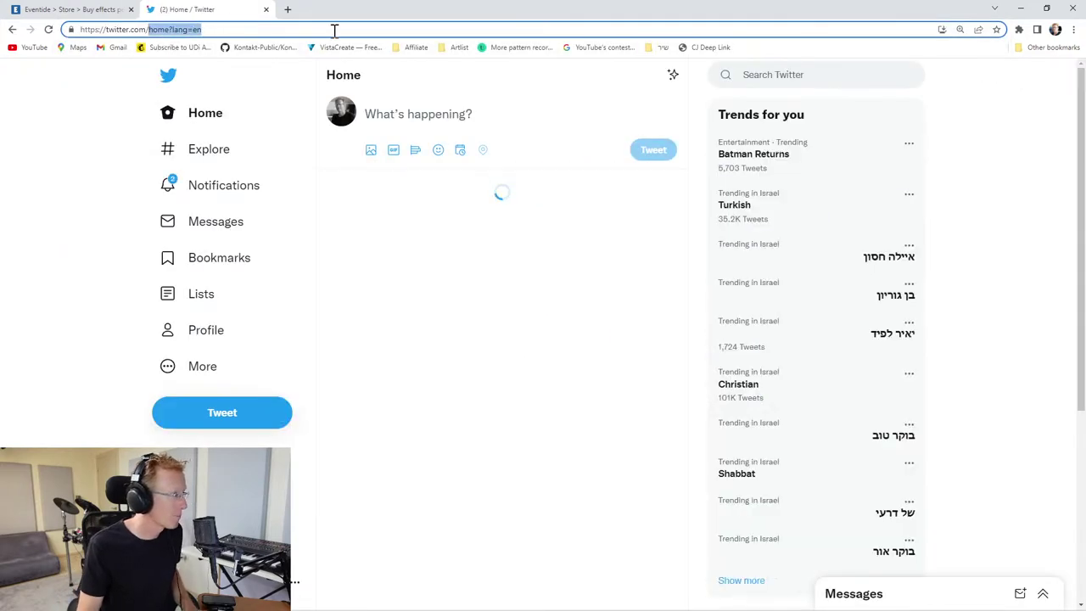
text(zisser)
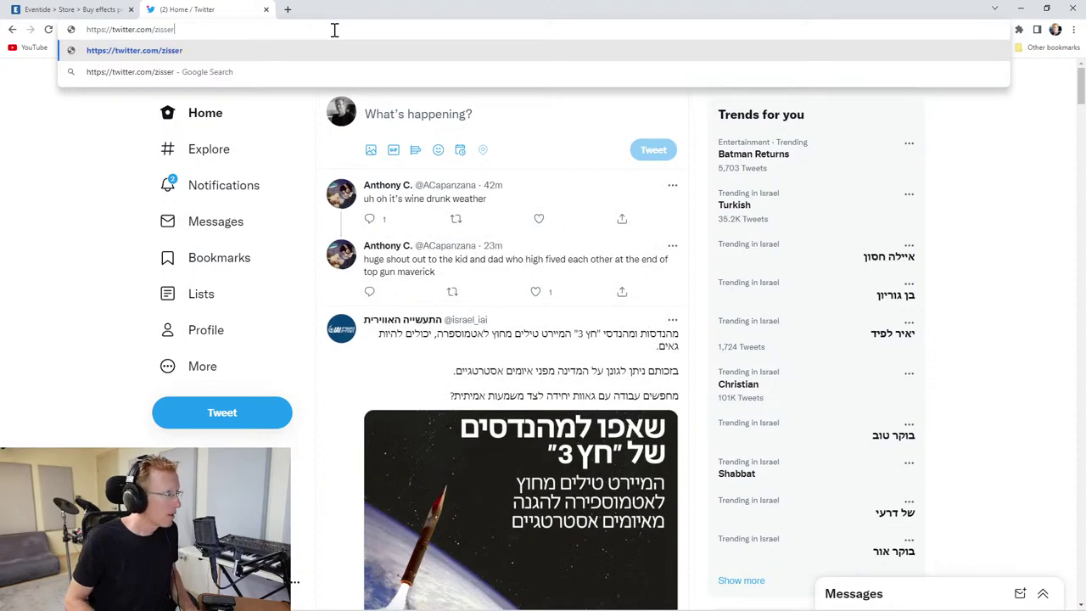
key(Return)
click(232, 29)
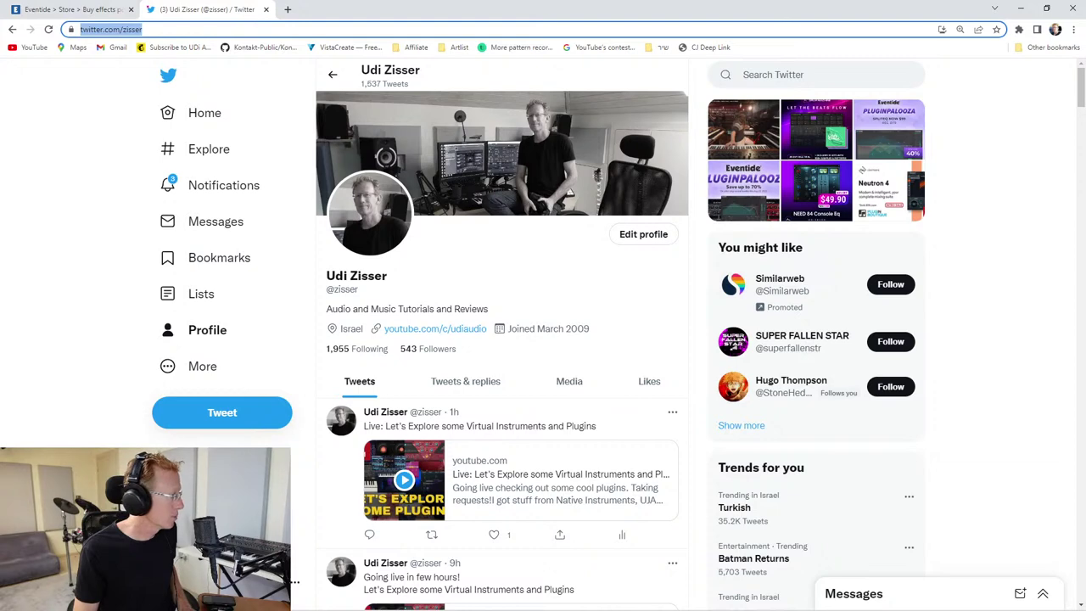
key(alt+Tab)
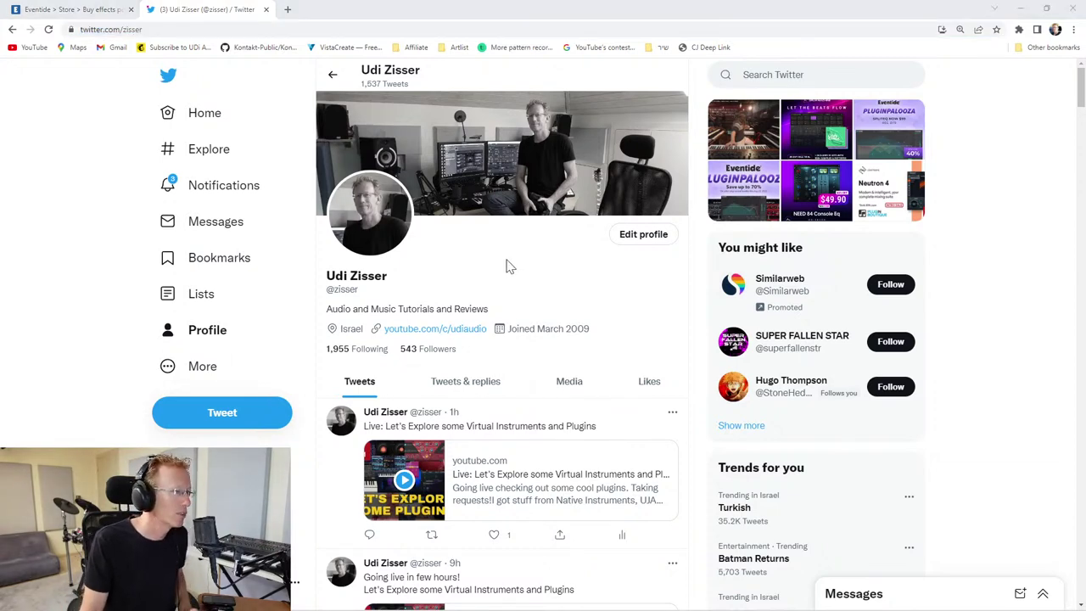
scroll(639, 248, down, 1)
scroll(628, 250, down, 20)
scroll(603, 259, up, 10)
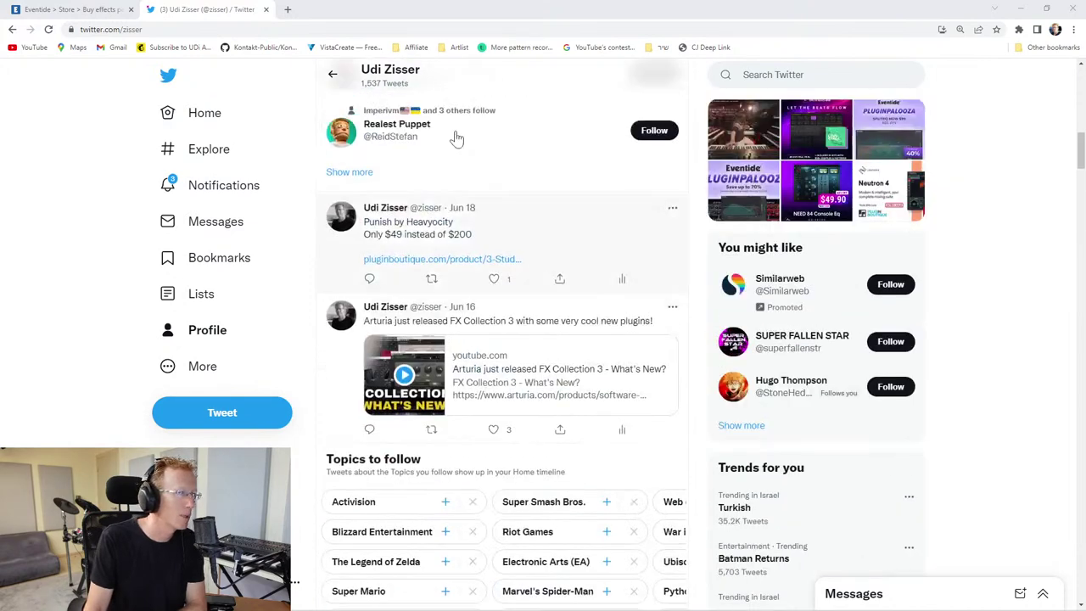
- Open facebook.com in a new tab, go to the managed group Plugins and Virtual Instruments Deals and select its address
click(288, 9)
text(facebook.com)
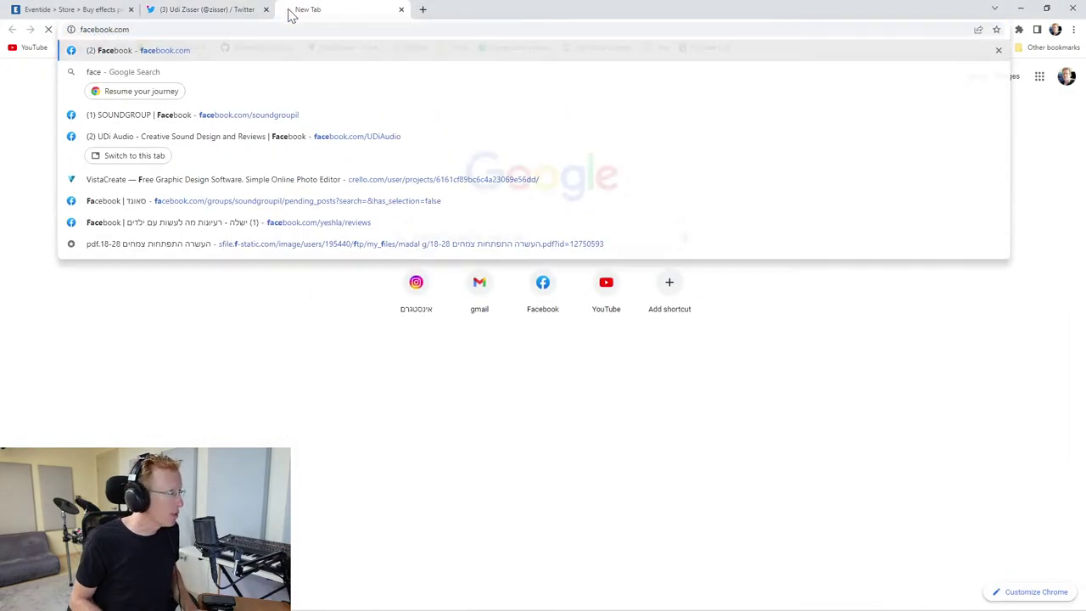
key(Return)
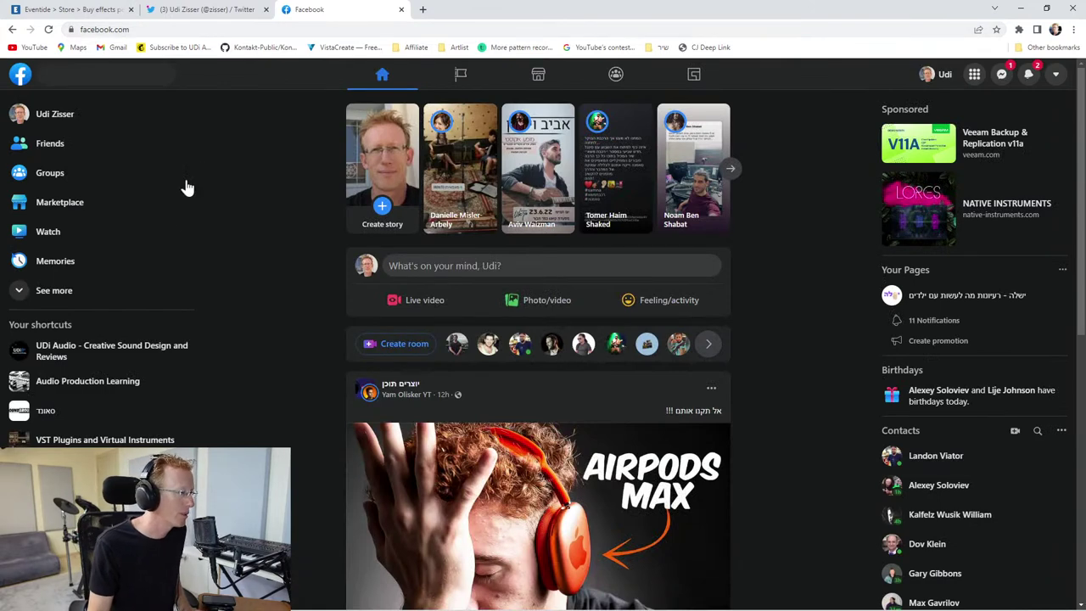
scroll(97, 349, down, 1)
scroll(98, 349, down, 3)
click(63, 175)
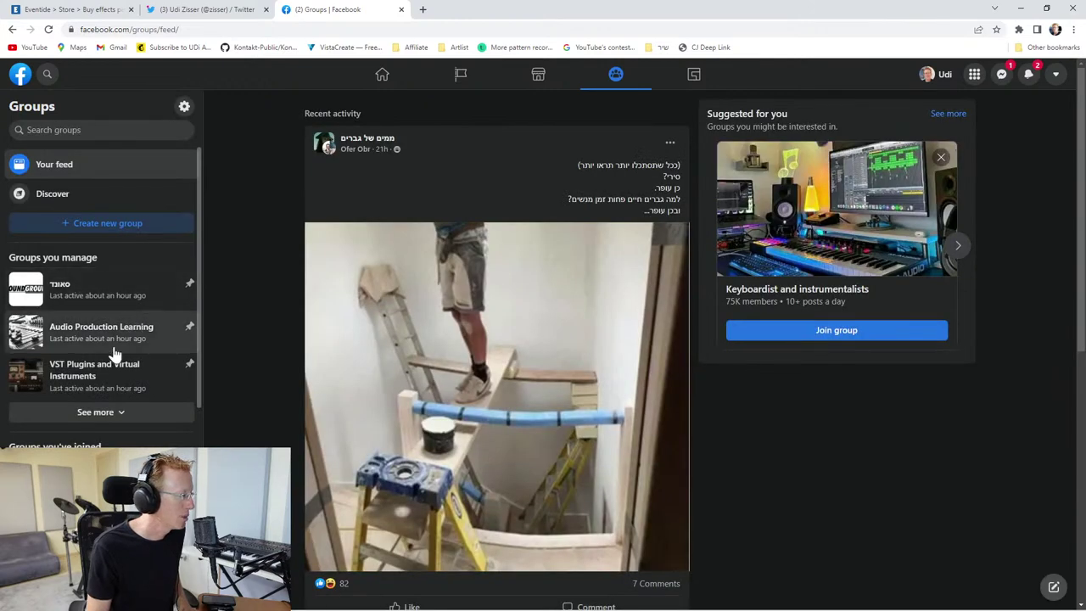
click(86, 413)
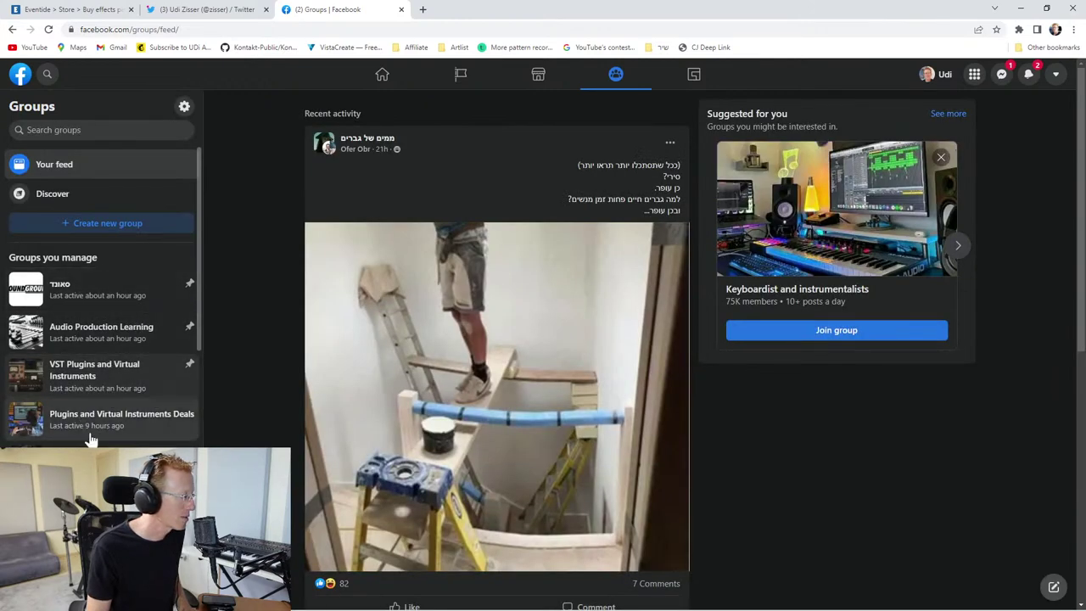
click(90, 415)
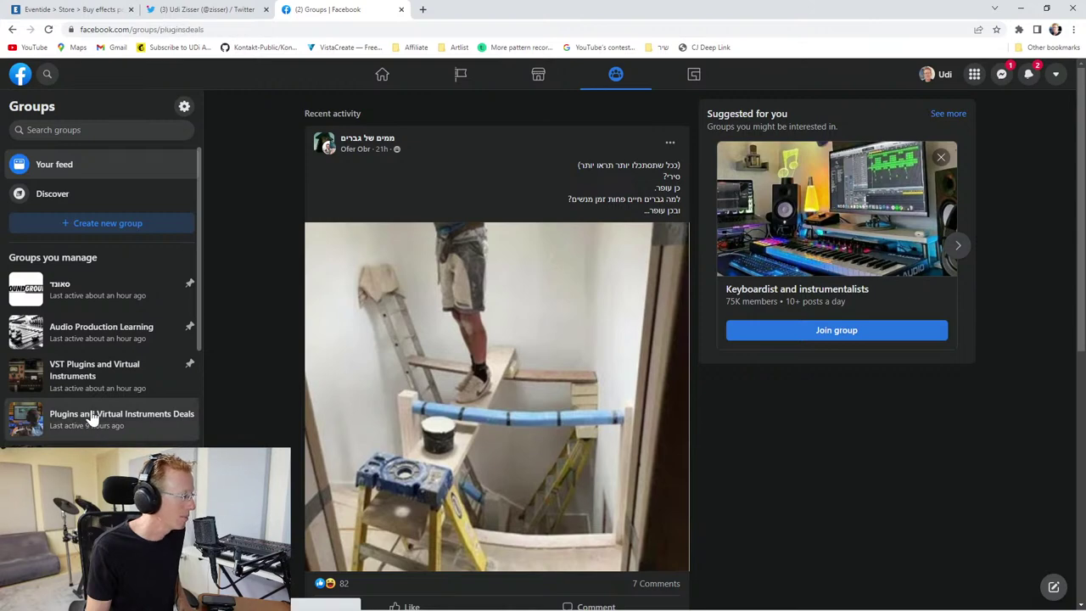
click(223, 27)
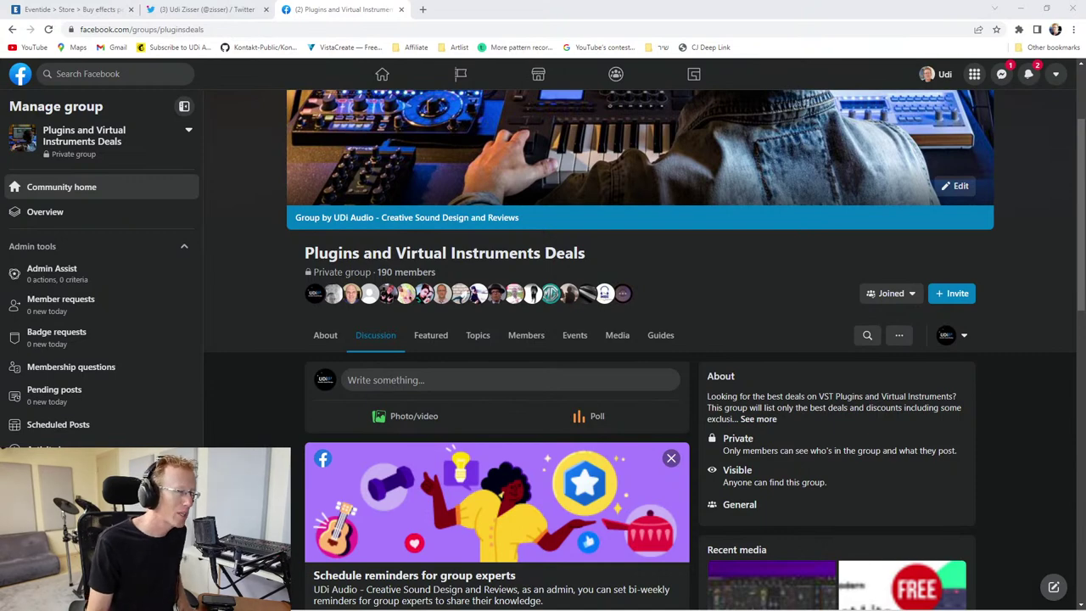
- Replace the group part of the Facebook address to open the UDiAudio page
click(178, 28)
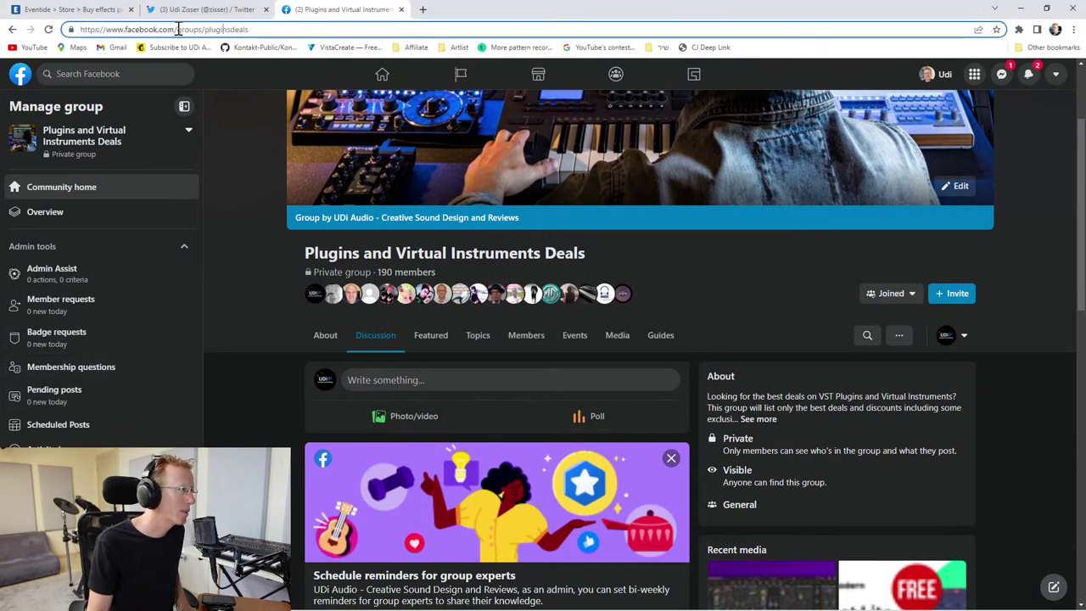
drag(178, 29, 398, 34)
text(udi)
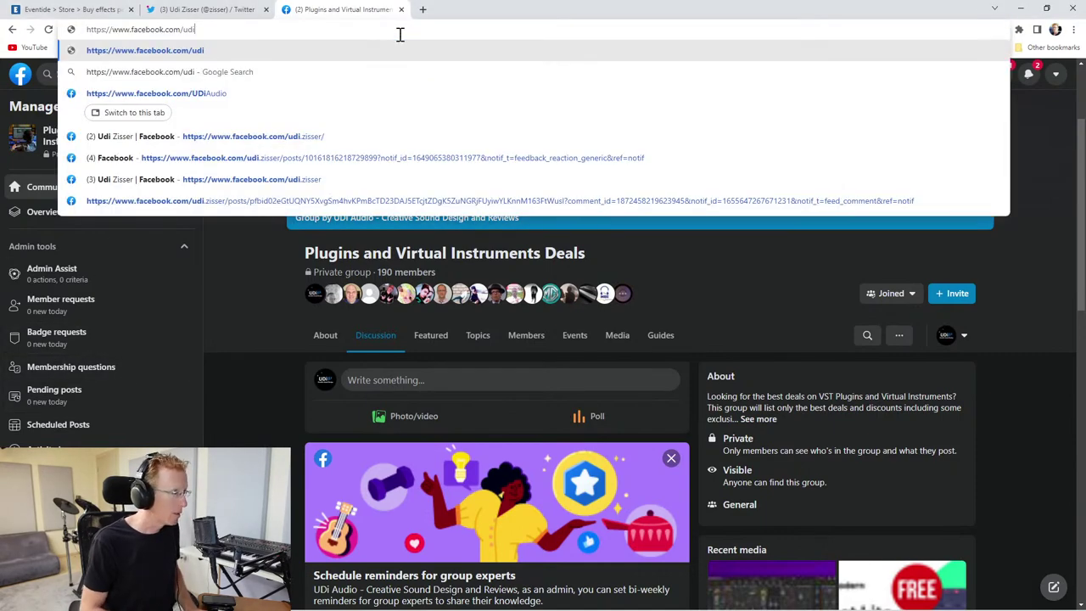
key(Down)
key(Down)
key(Return)
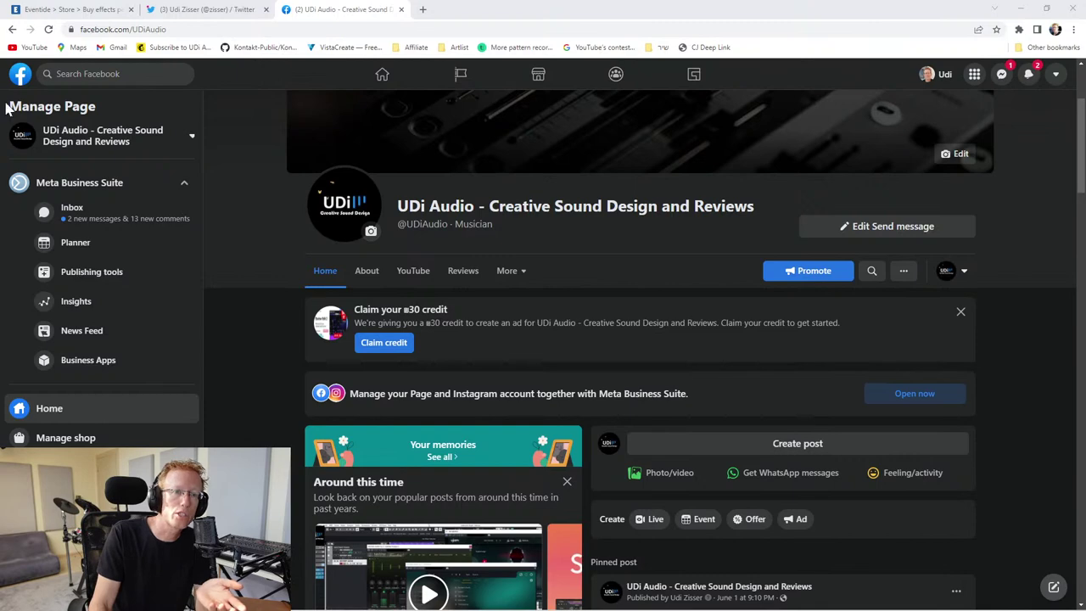
- Return to the Eventide store page and look through the Pluginpalooza sale, the featured plug-ins and the featured pedals
click(85, 9)
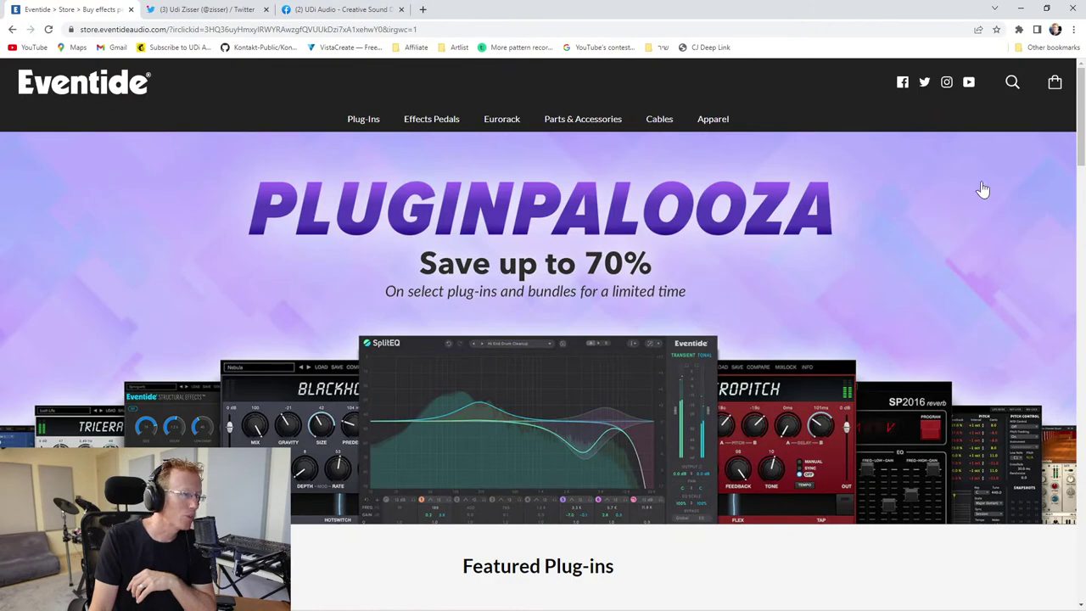
scroll(1071, 186, down, 4)
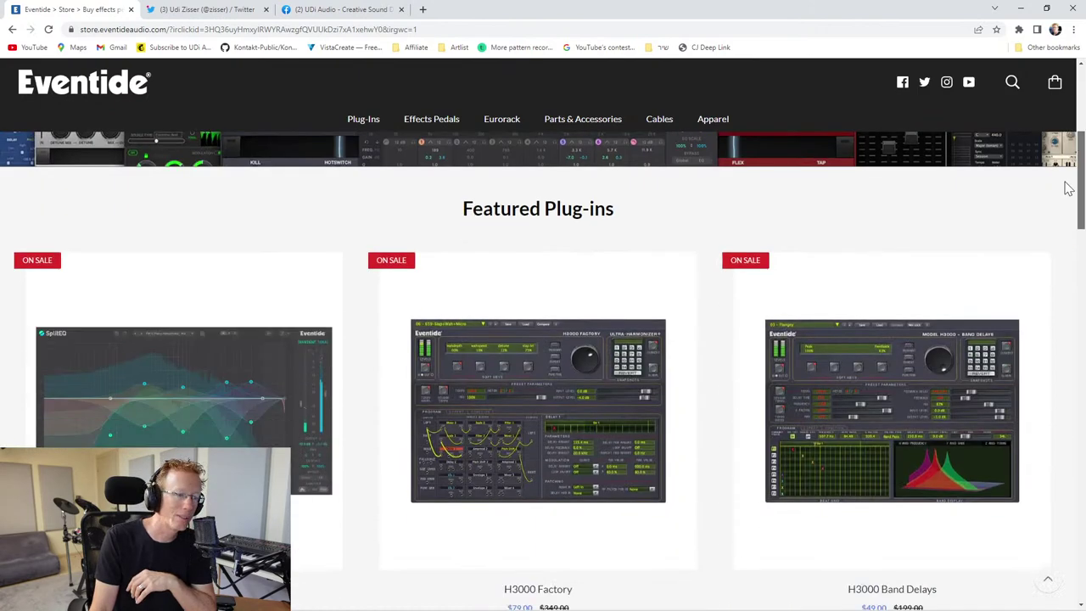
scroll(1061, 203, down, 2)
scroll(1055, 213, up, 6)
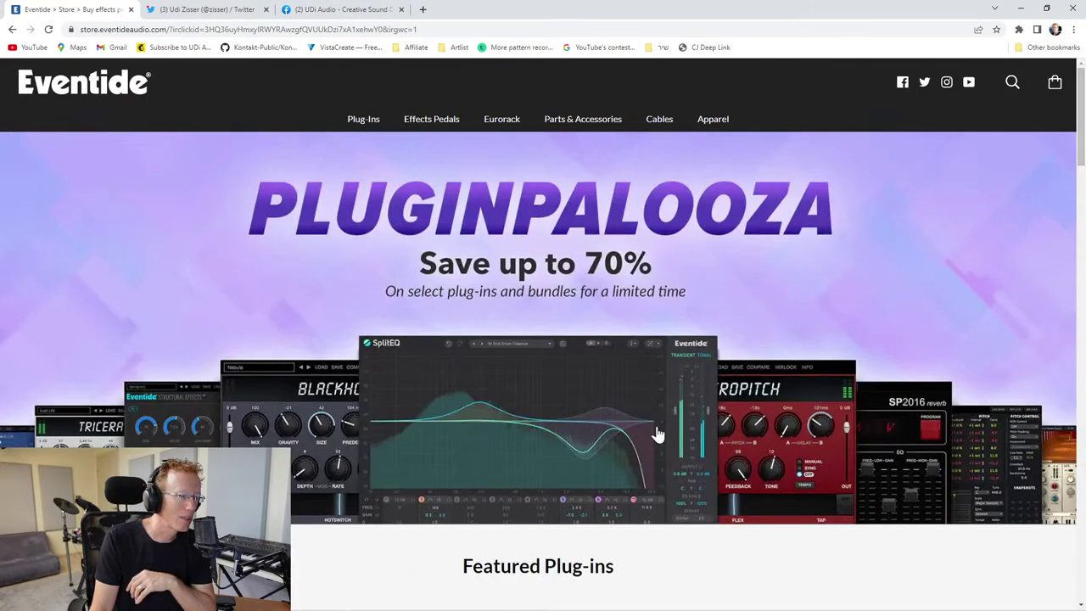
scroll(1053, 209, down, 5)
scroll(1044, 225, down, 5)
scroll(1010, 273, up, 10)
scroll(981, 355, down, 14)
scroll(1039, 332, down, 2)
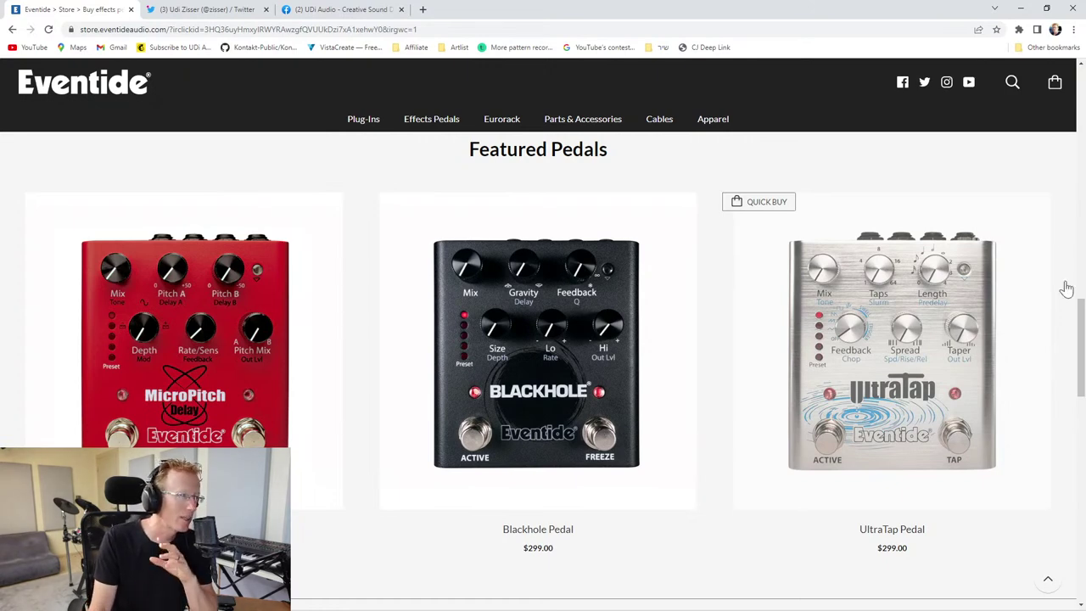
- Glance at the UDiAudio Facebook page, switch to Cubase, select the SynthMasterOne 01 track and bring up the Komplete Kontrol window
click(369, 8)
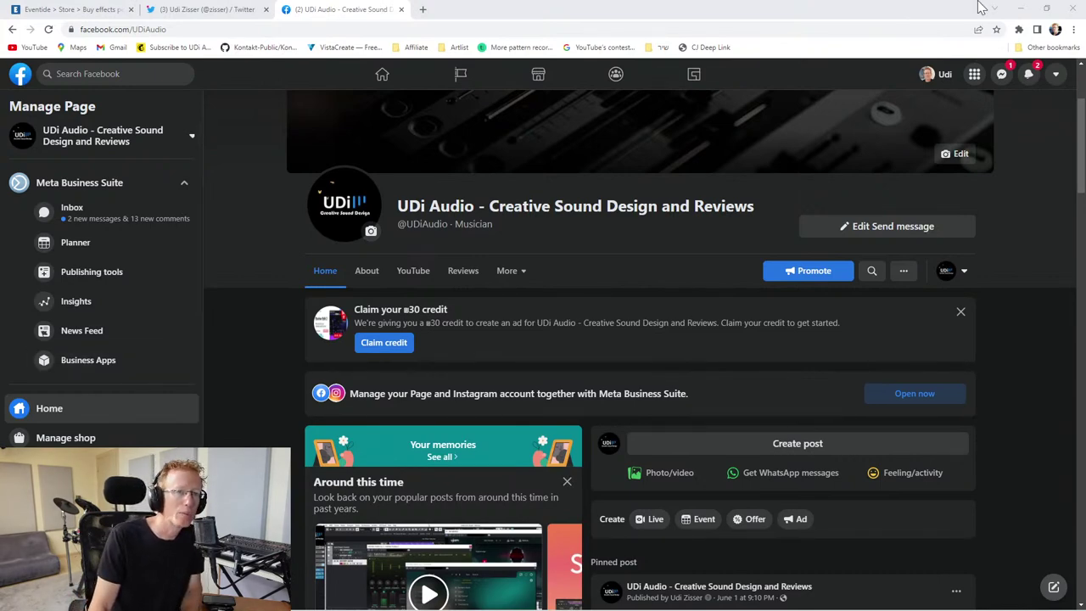
click(1021, 8)
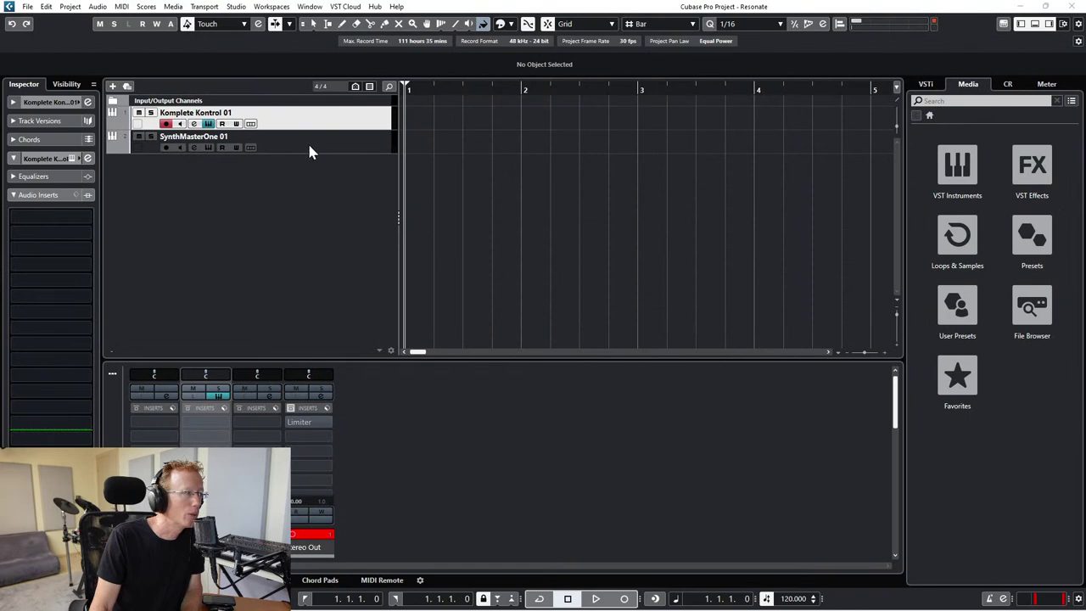
click(307, 149)
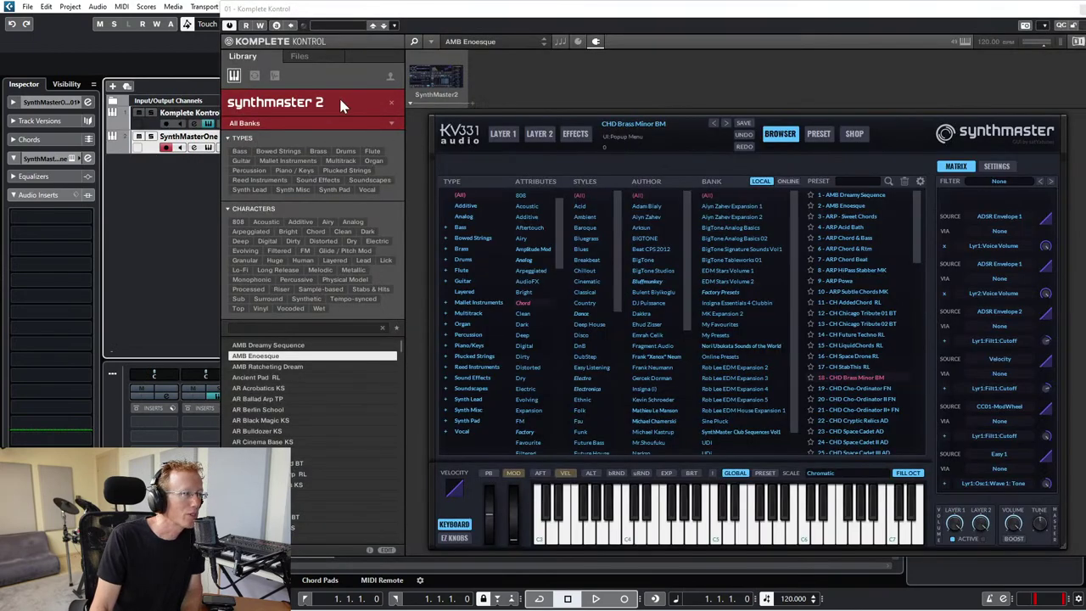
- Clear the SynthMaster 2 filter in the Komplete Kontrol library and look through the full list of instruments grouped by vendor
click(390, 106)
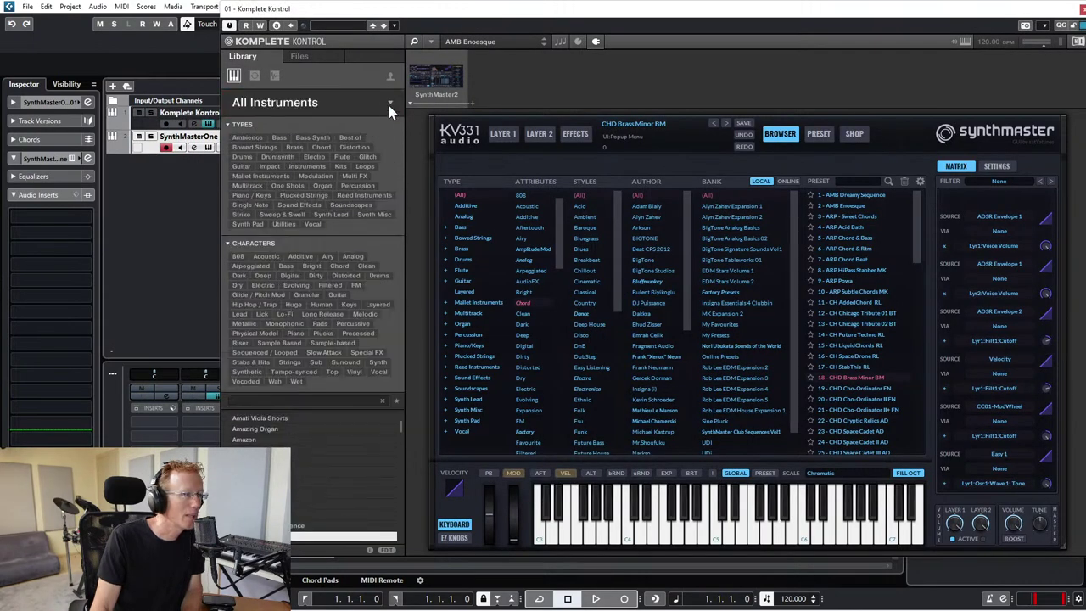
click(350, 101)
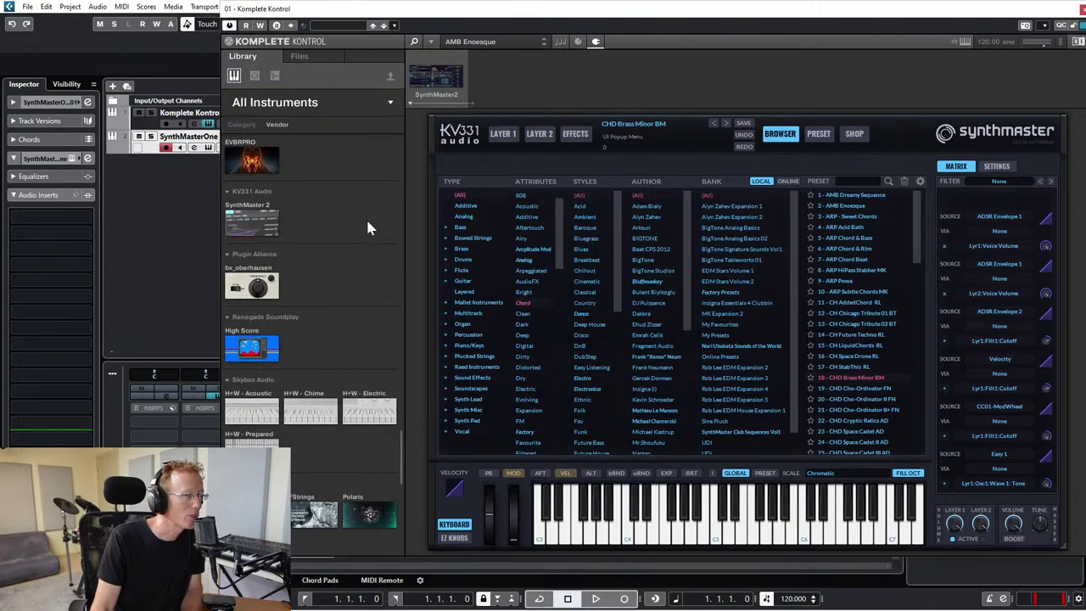
scroll(369, 222, down, 20)
scroll(369, 223, down, 4)
scroll(368, 224, up, 20)
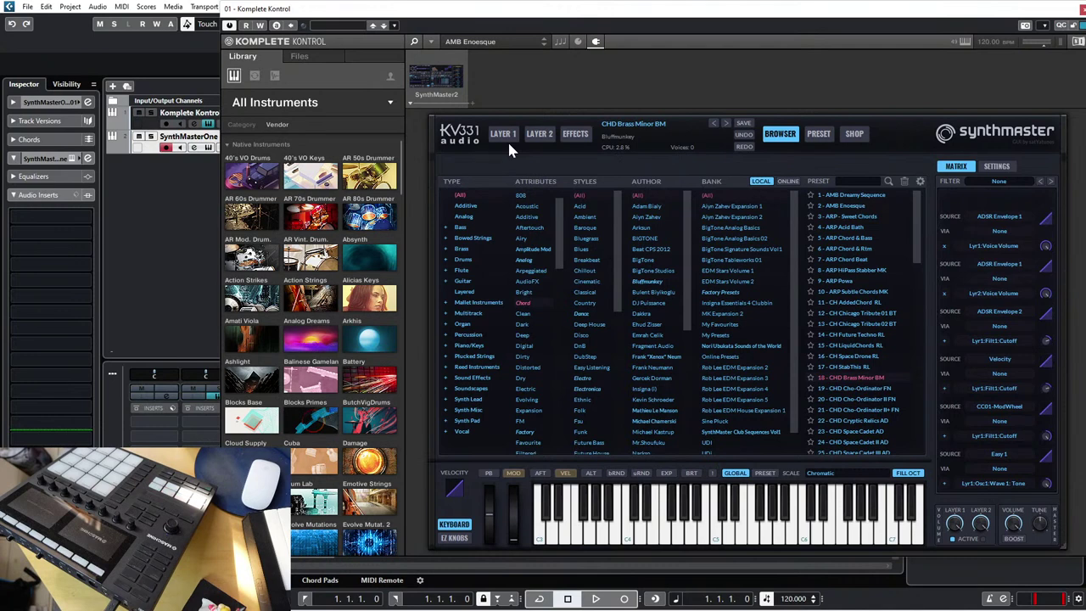
- Show the kits of the 40's Very Own Drums instrument and reset the library to All Instruments
click(265, 183)
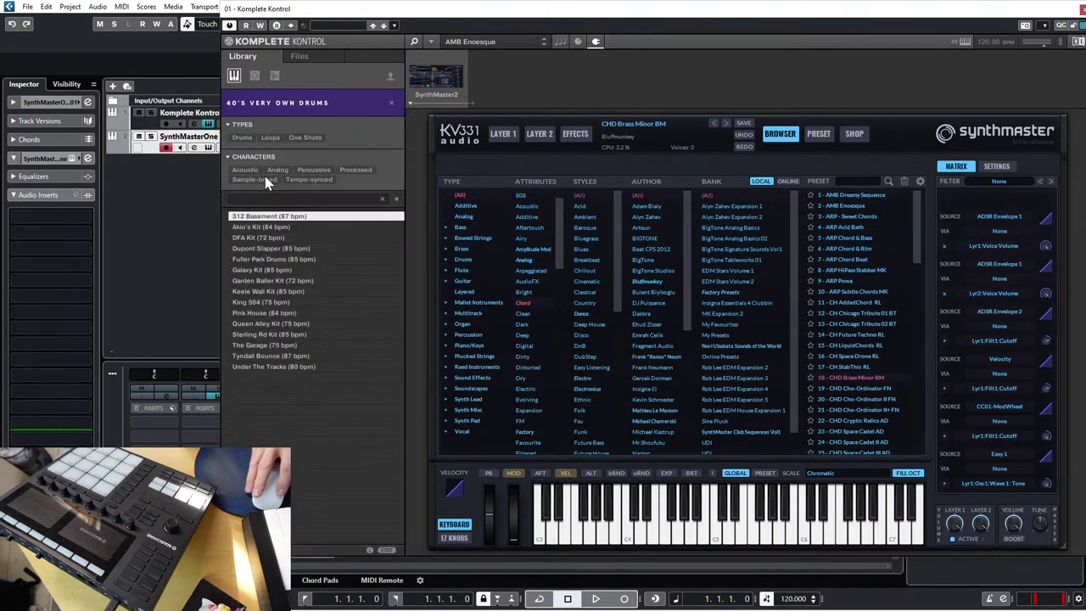
click(392, 104)
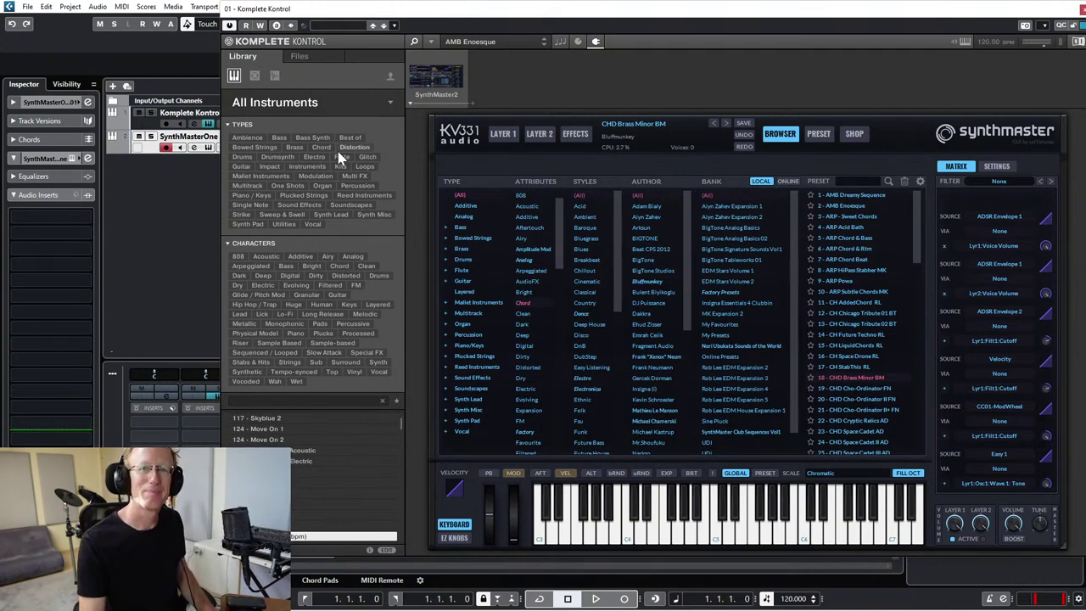
- Close the Komplete Kontrol window and select the Komplete Kontrol 01 track in the project
key(ctrl+w)
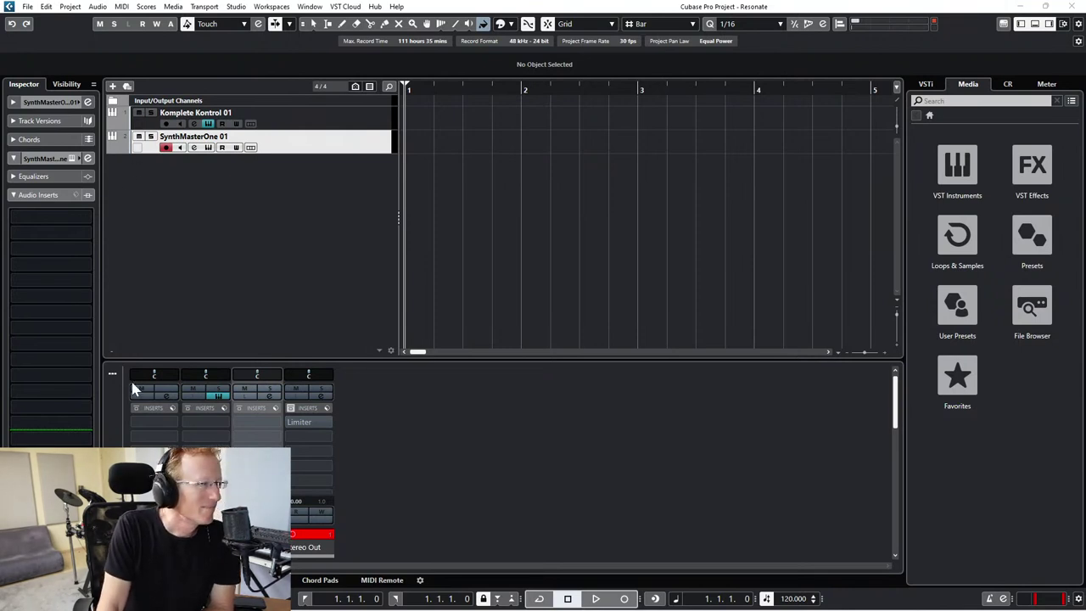
click(257, 204)
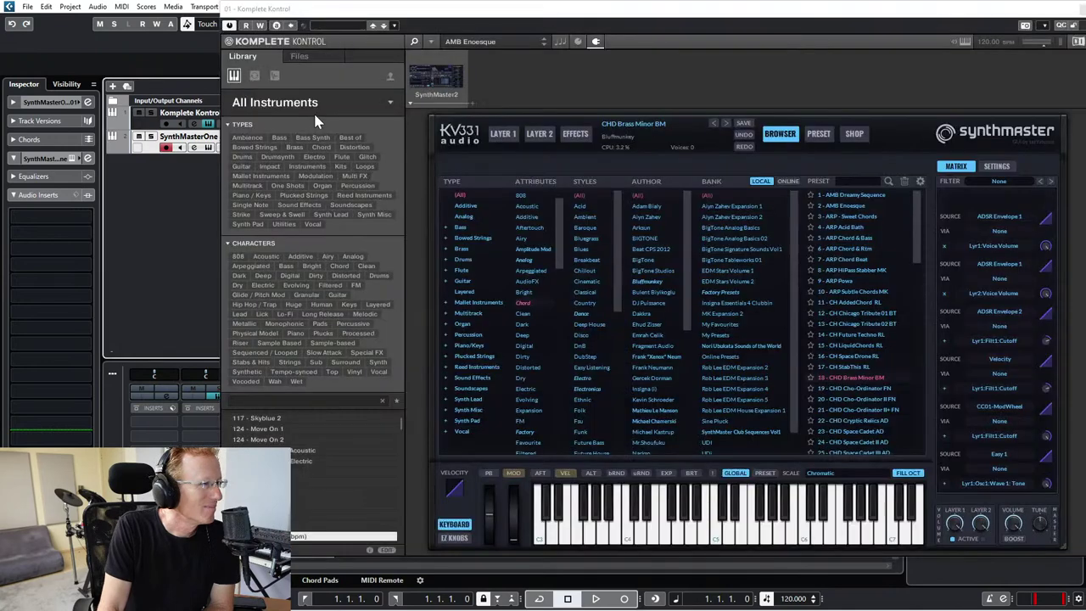
click(1082, 10)
click(365, 125)
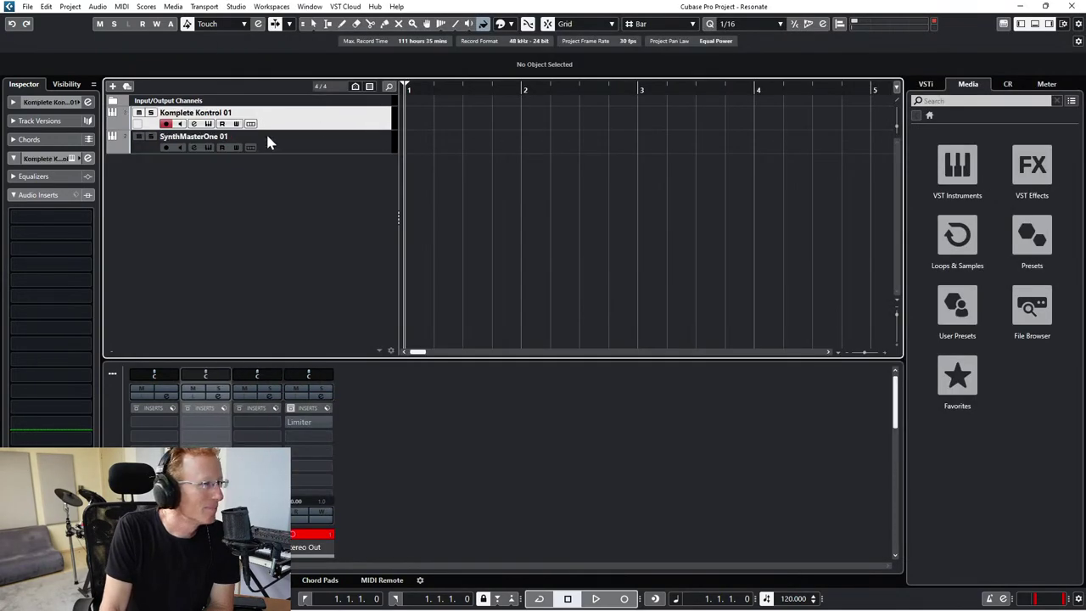